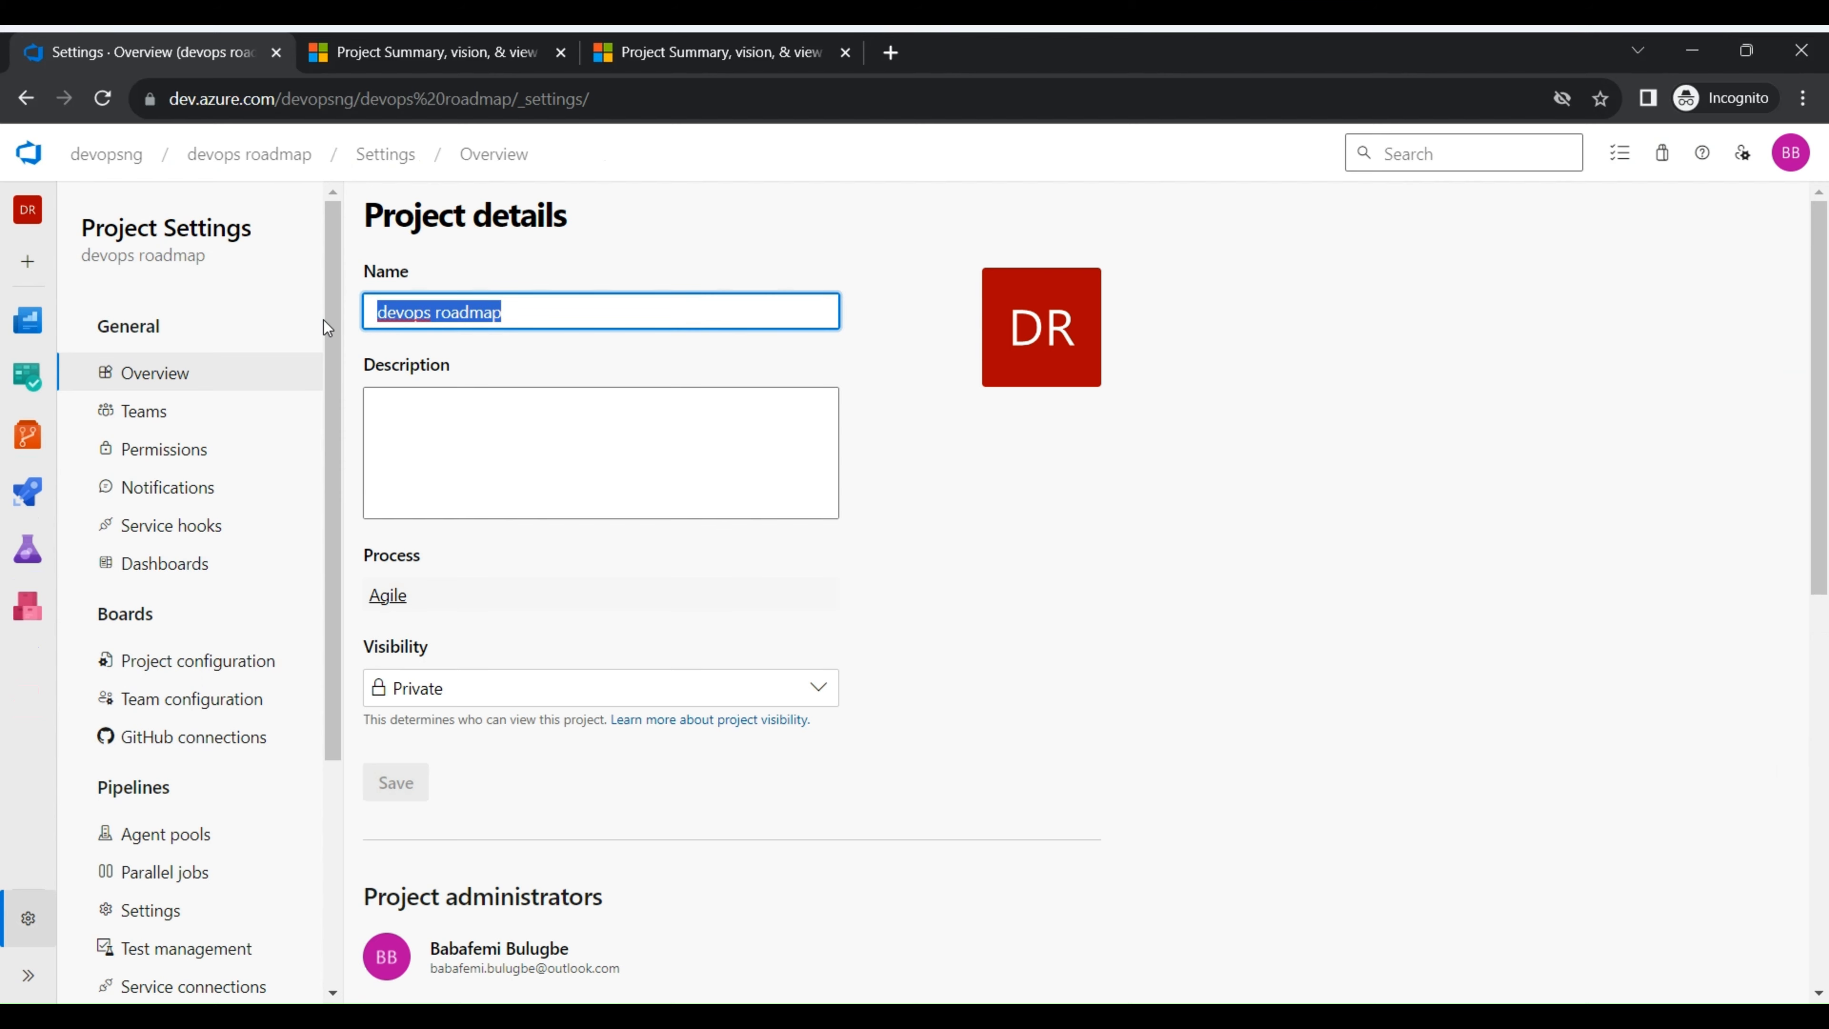
- Set the project's description to "devops roadmap description" and save the project details
left_click(510, 448)
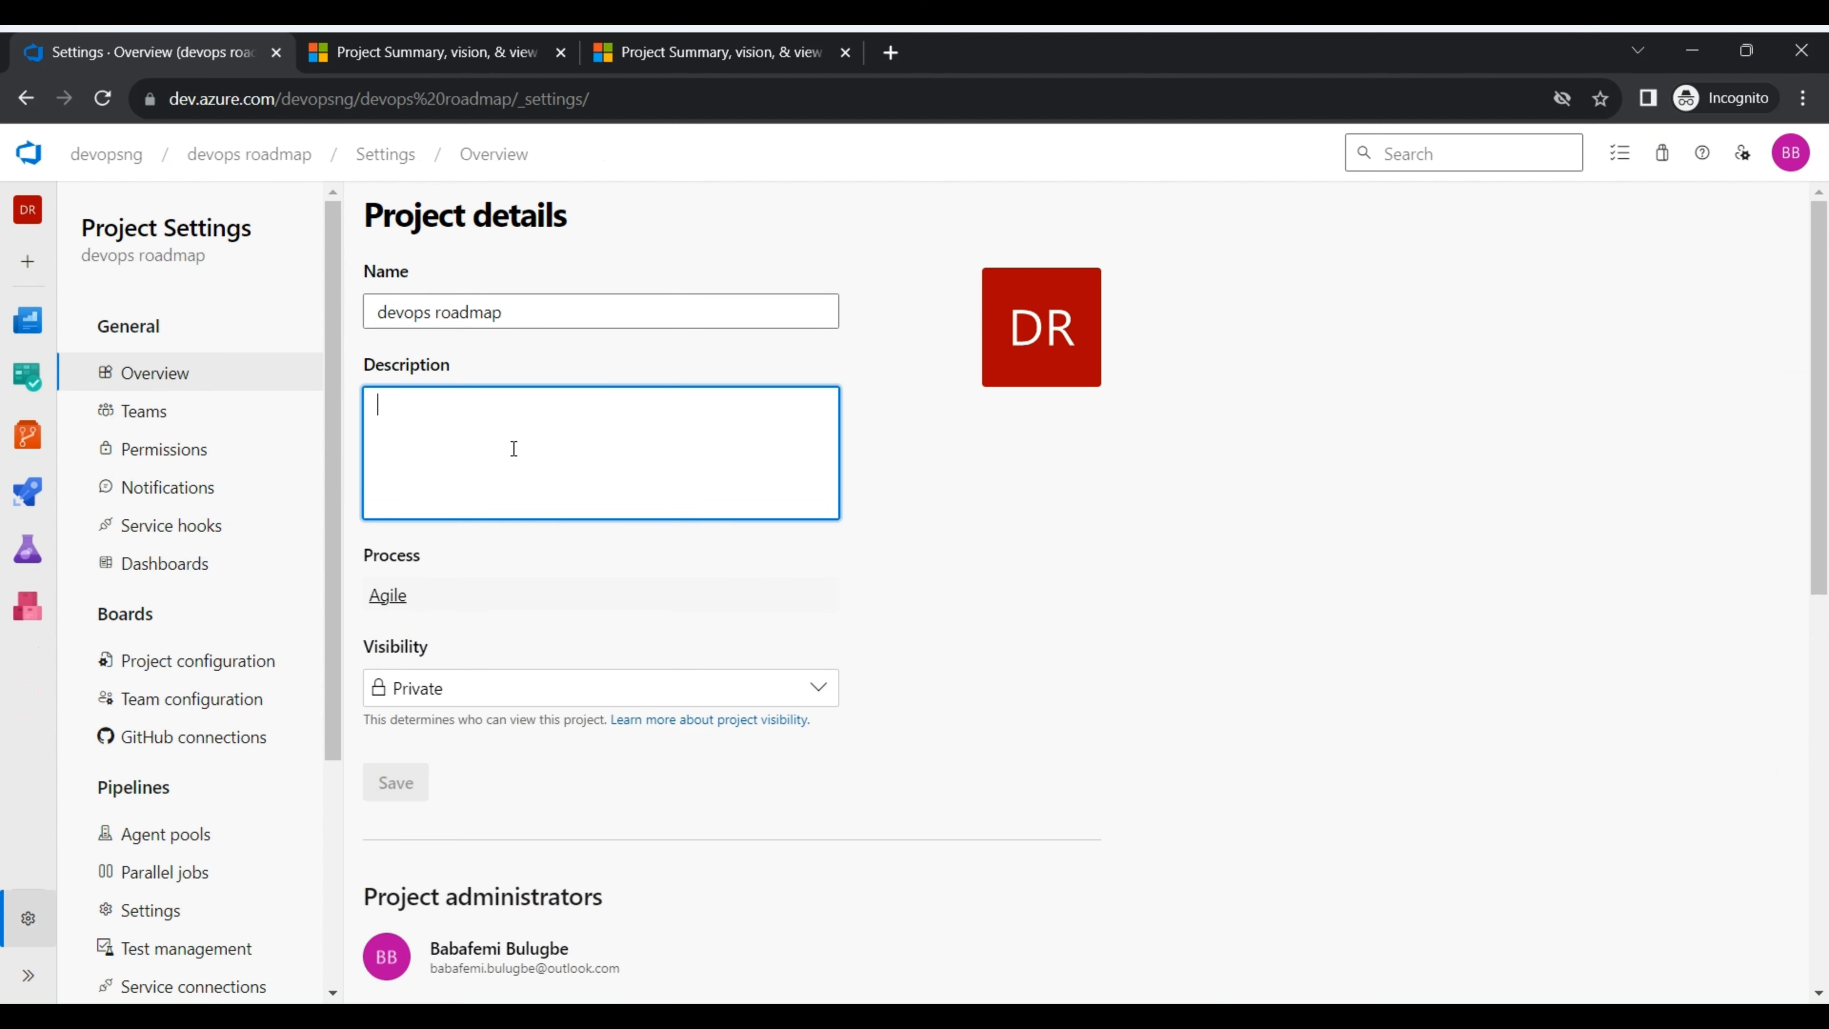
type("devops roadmap")
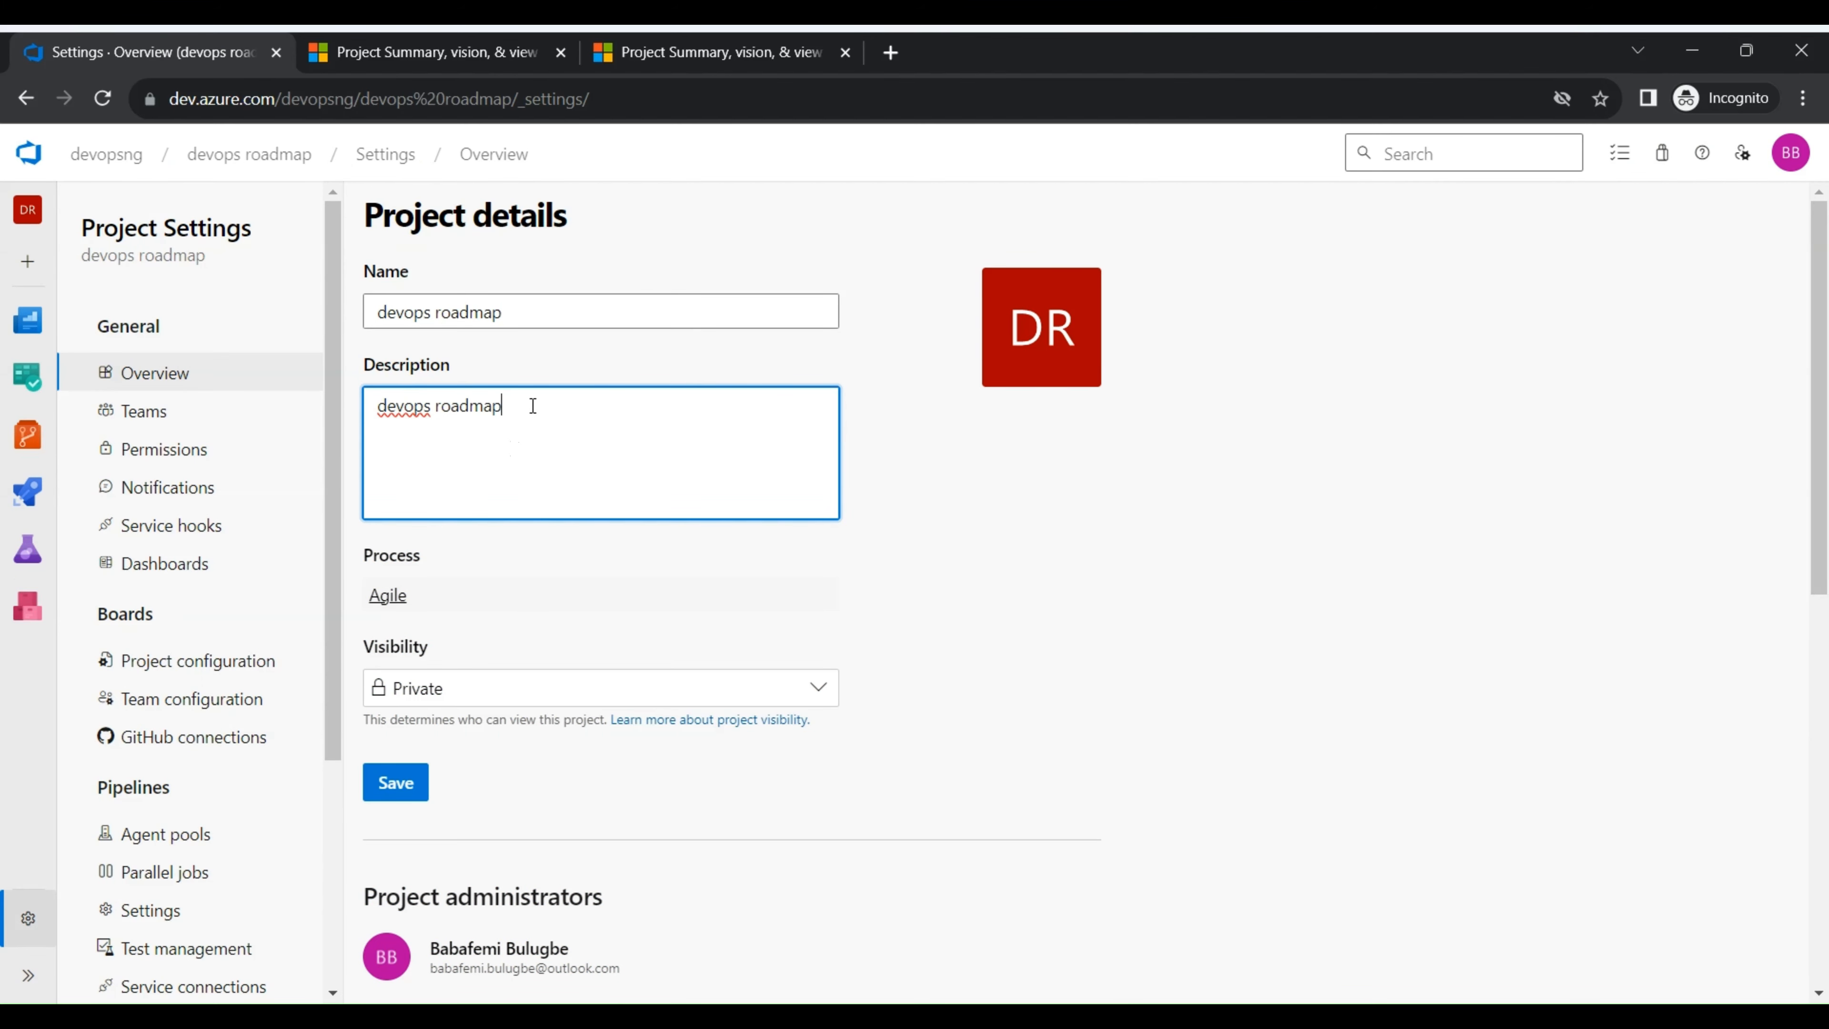
type("description")
left_click(396, 787)
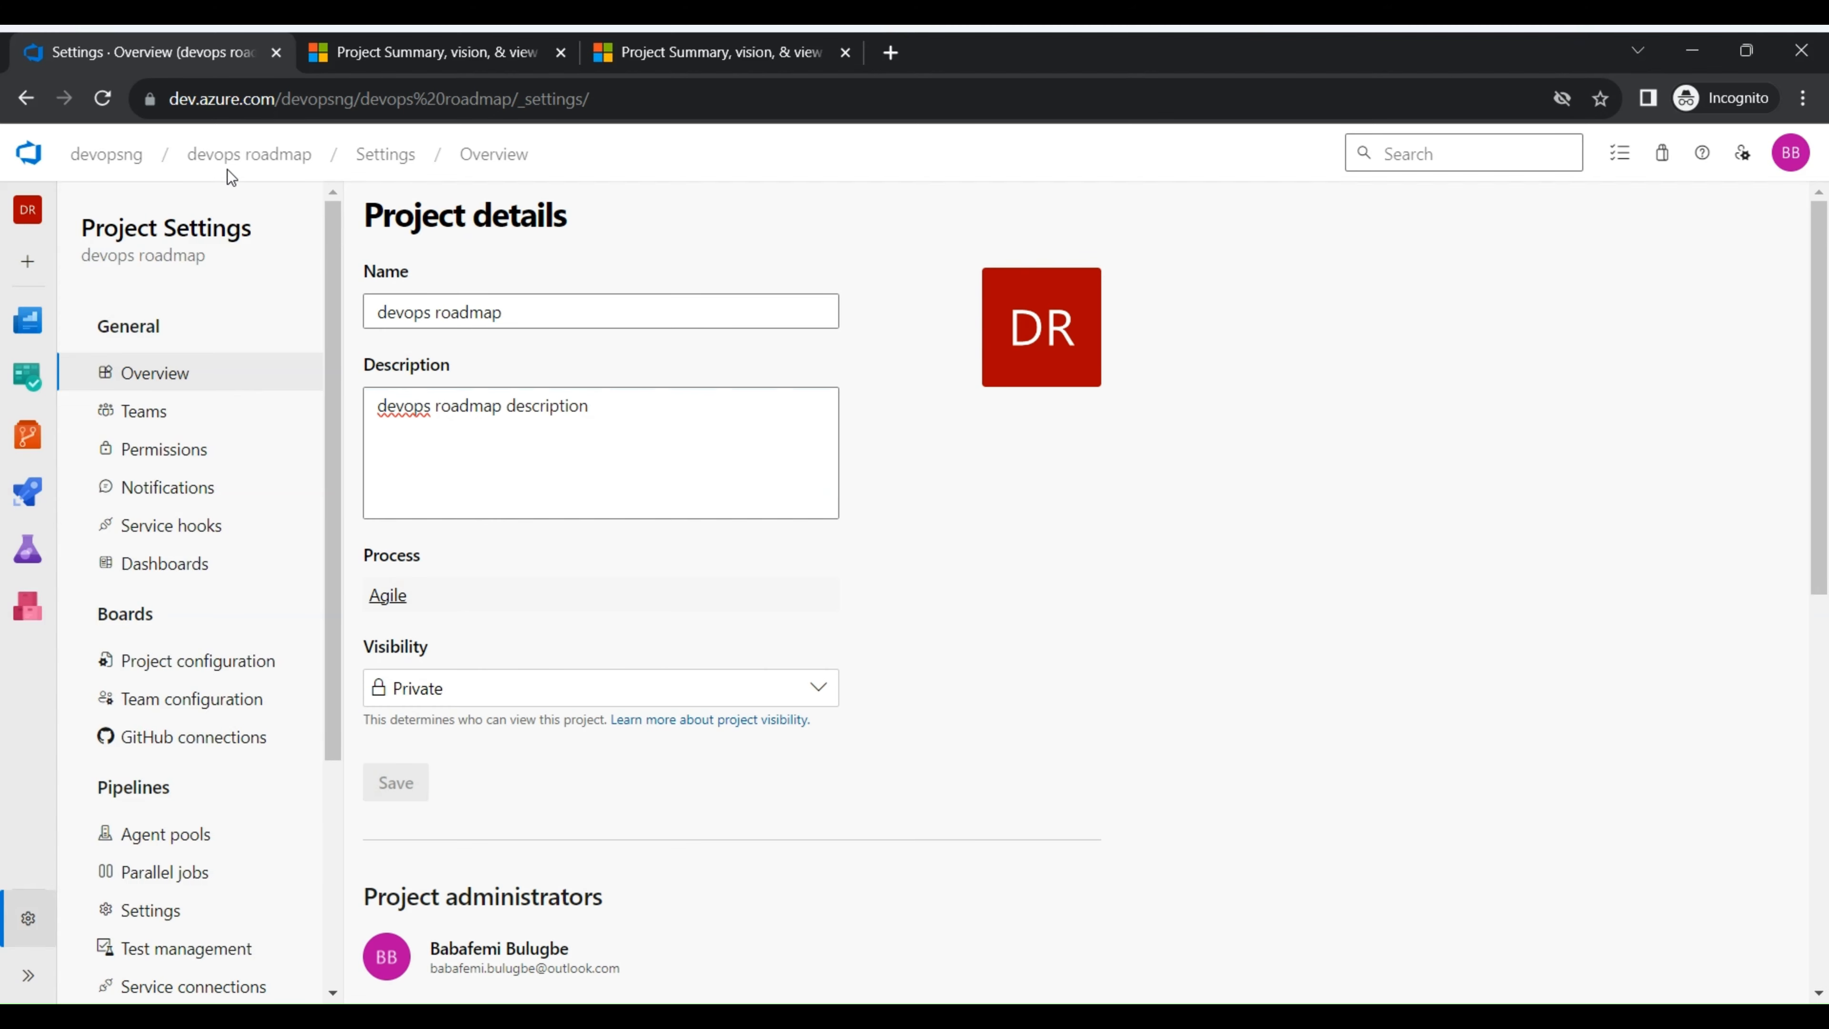
- Open the devops roadmap project's summary page and review its contents
left_click(237, 160)
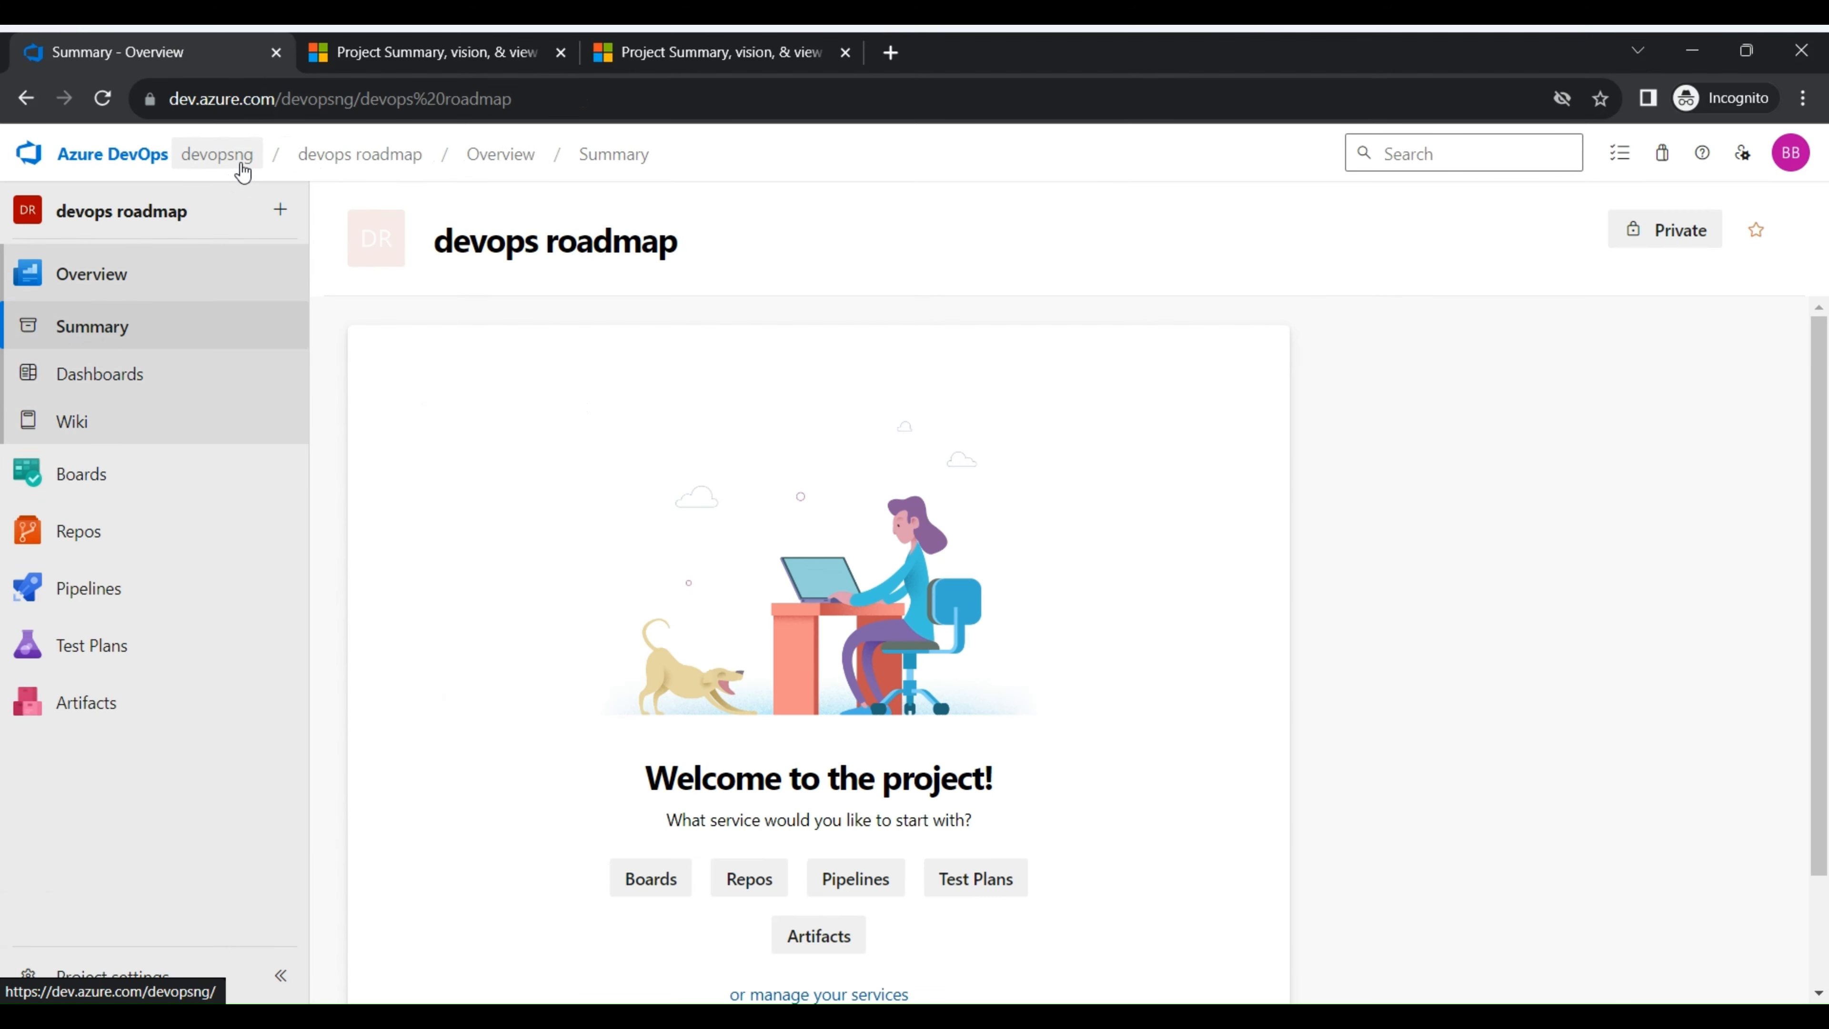
scroll(601, 436, "down", 2)
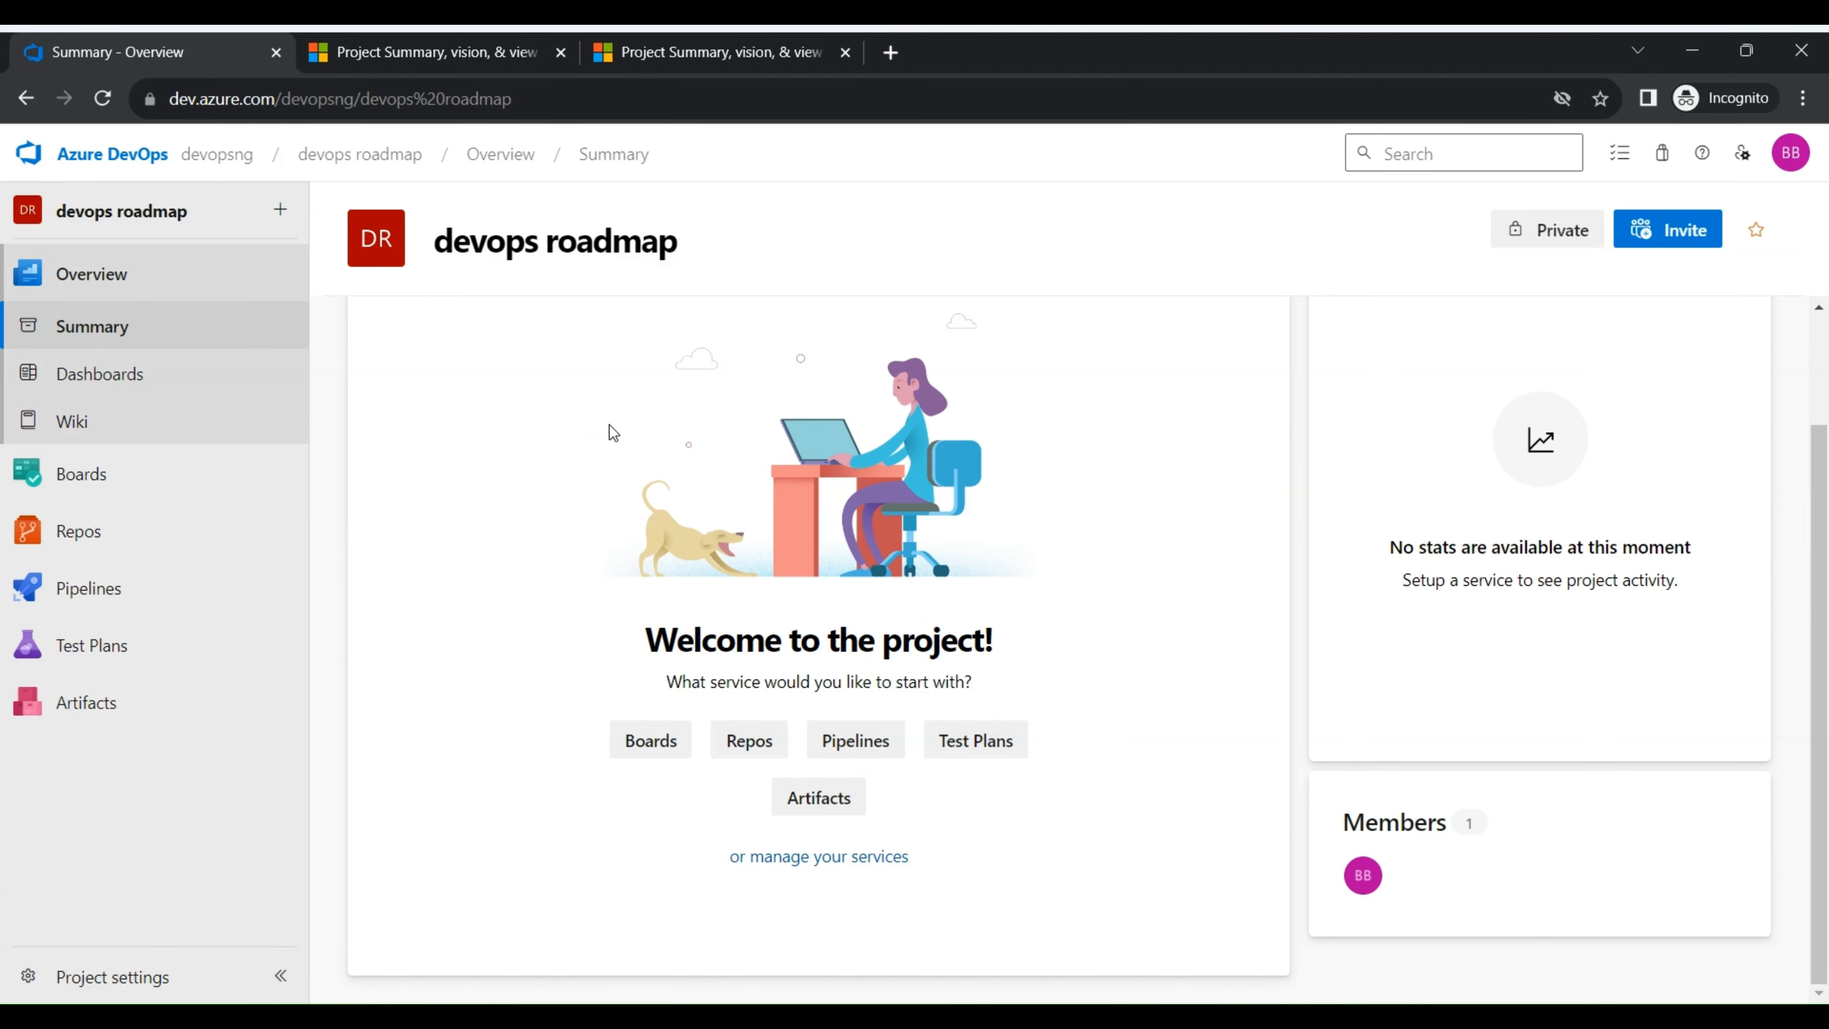
scroll(610, 432, "up", 2)
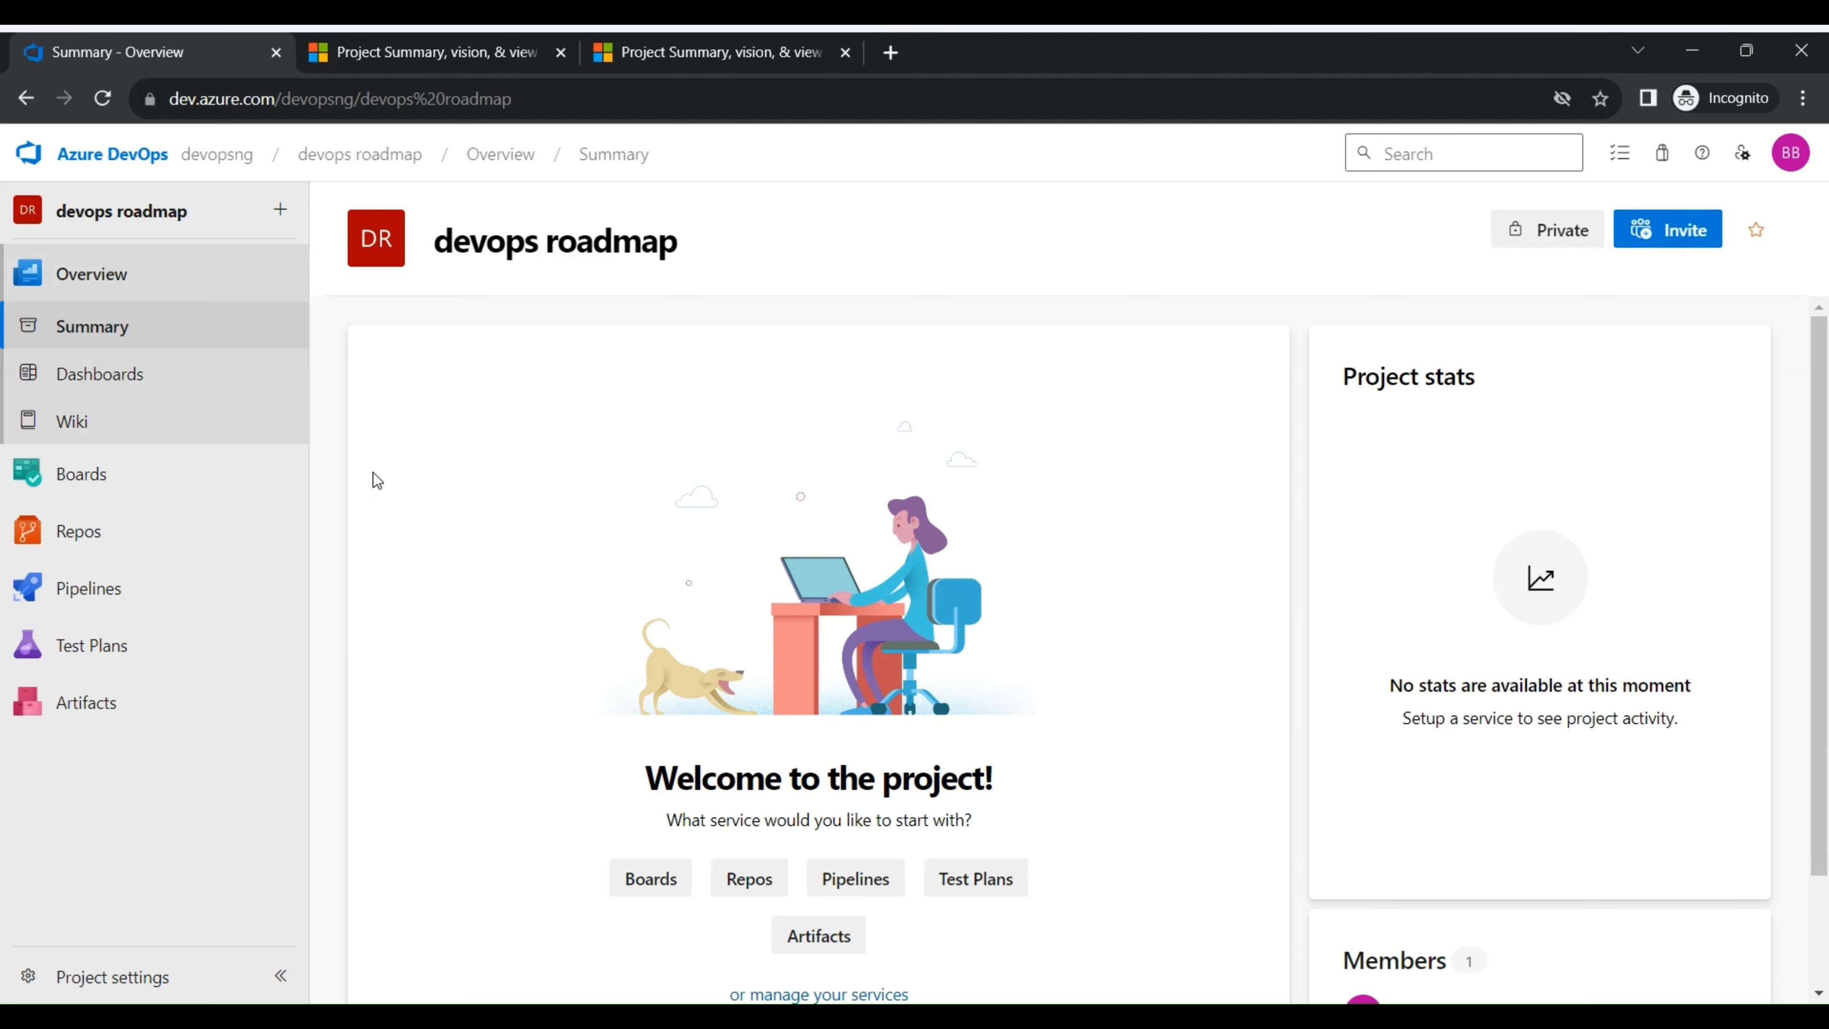
- Initialize the main branch of the empty devops roadmap repository with a README and look over the generated file
left_click(164, 537)
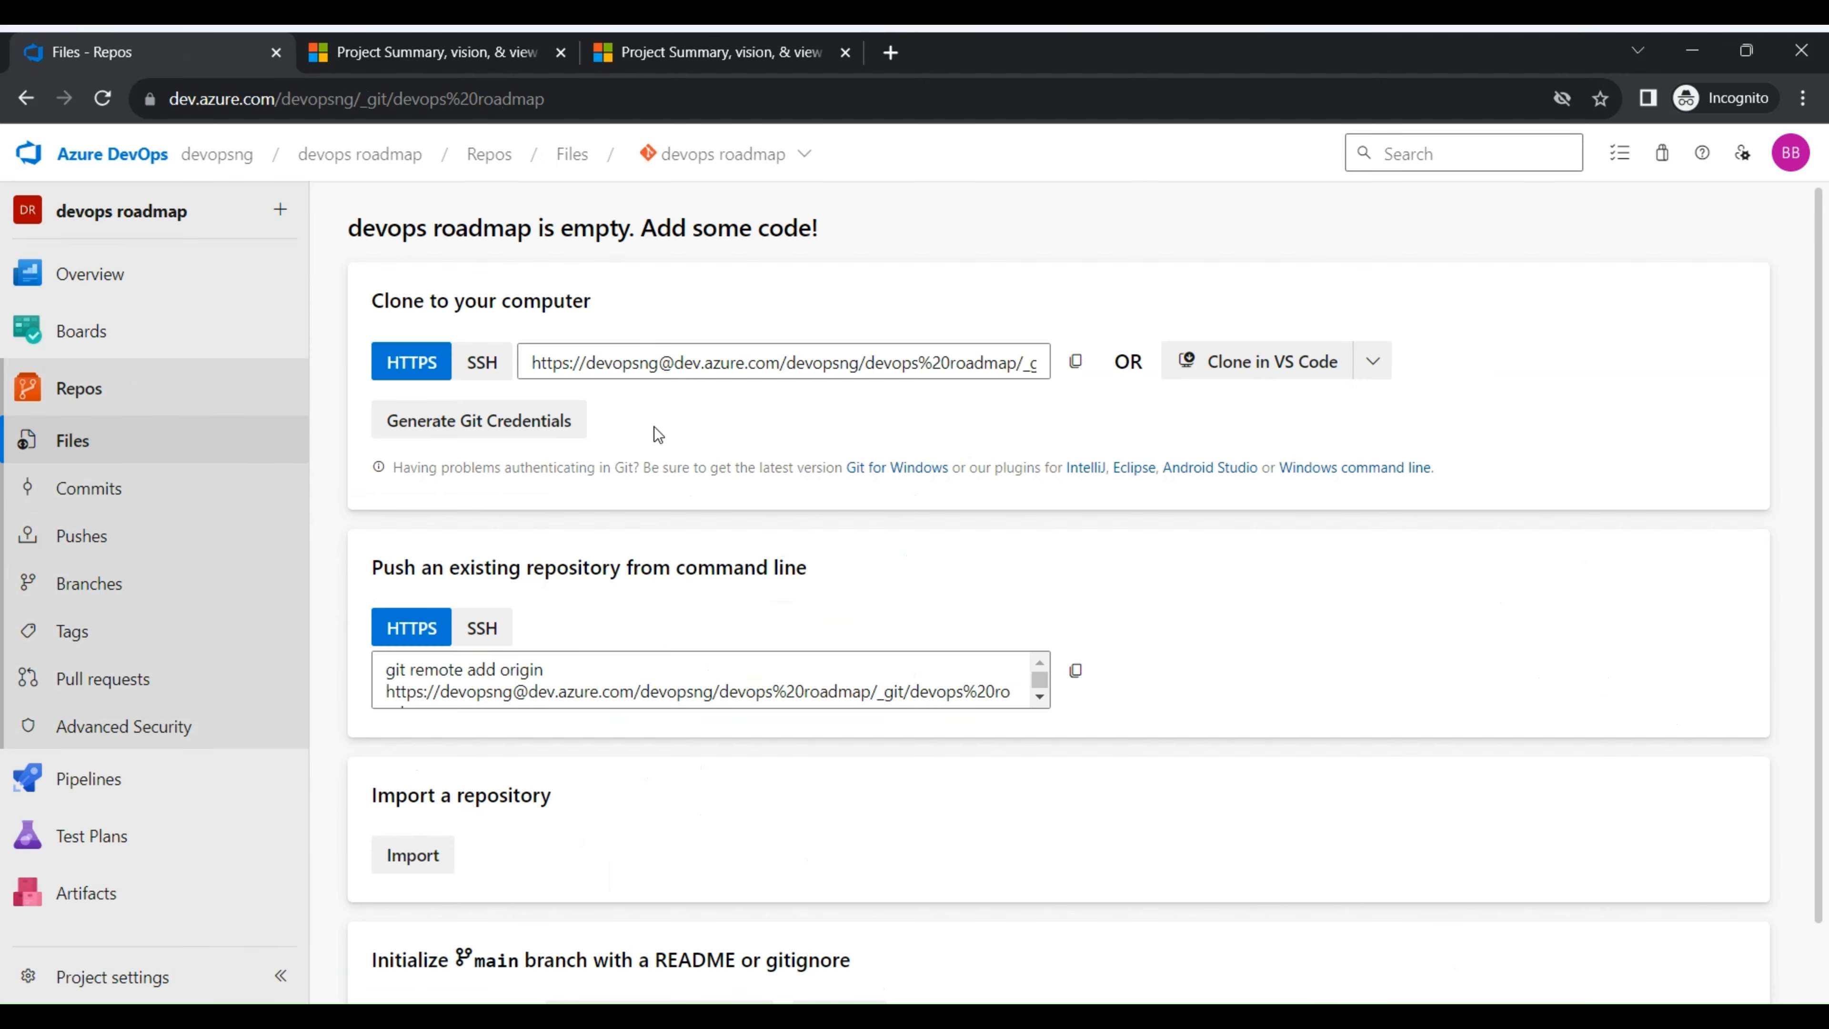
scroll(655, 435, "down", 2)
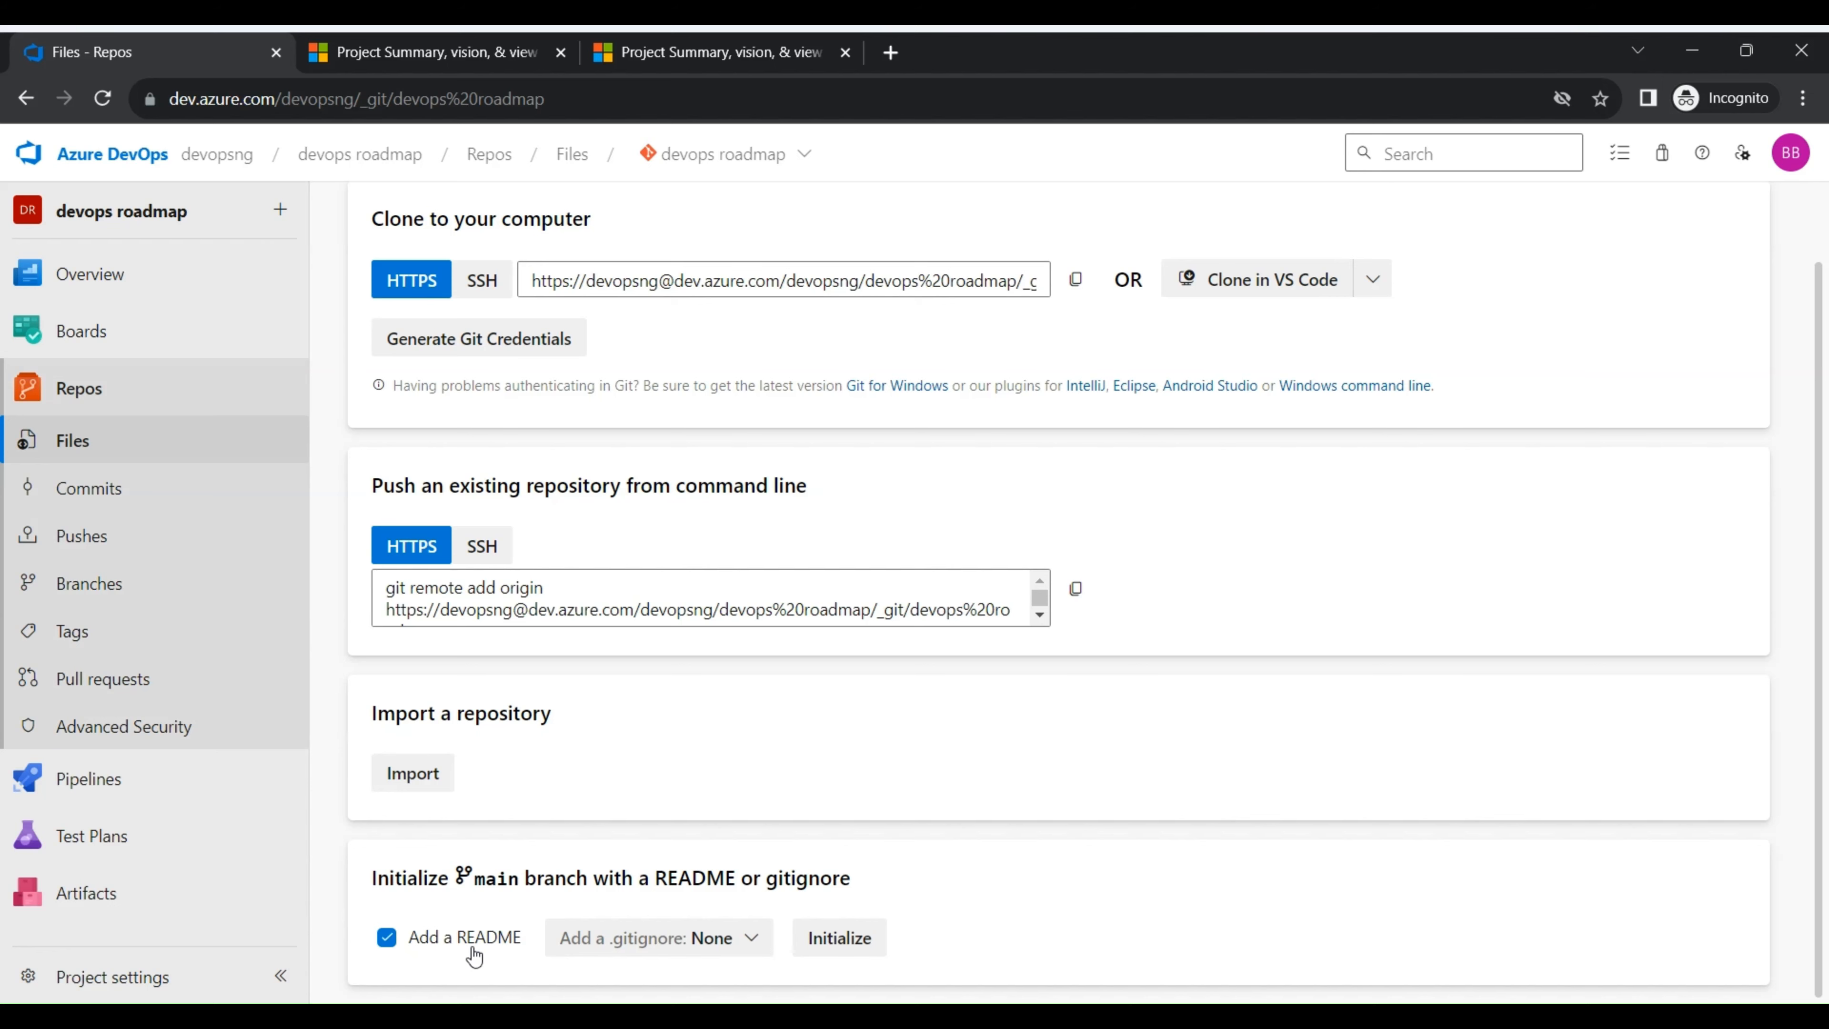
left_click(841, 937)
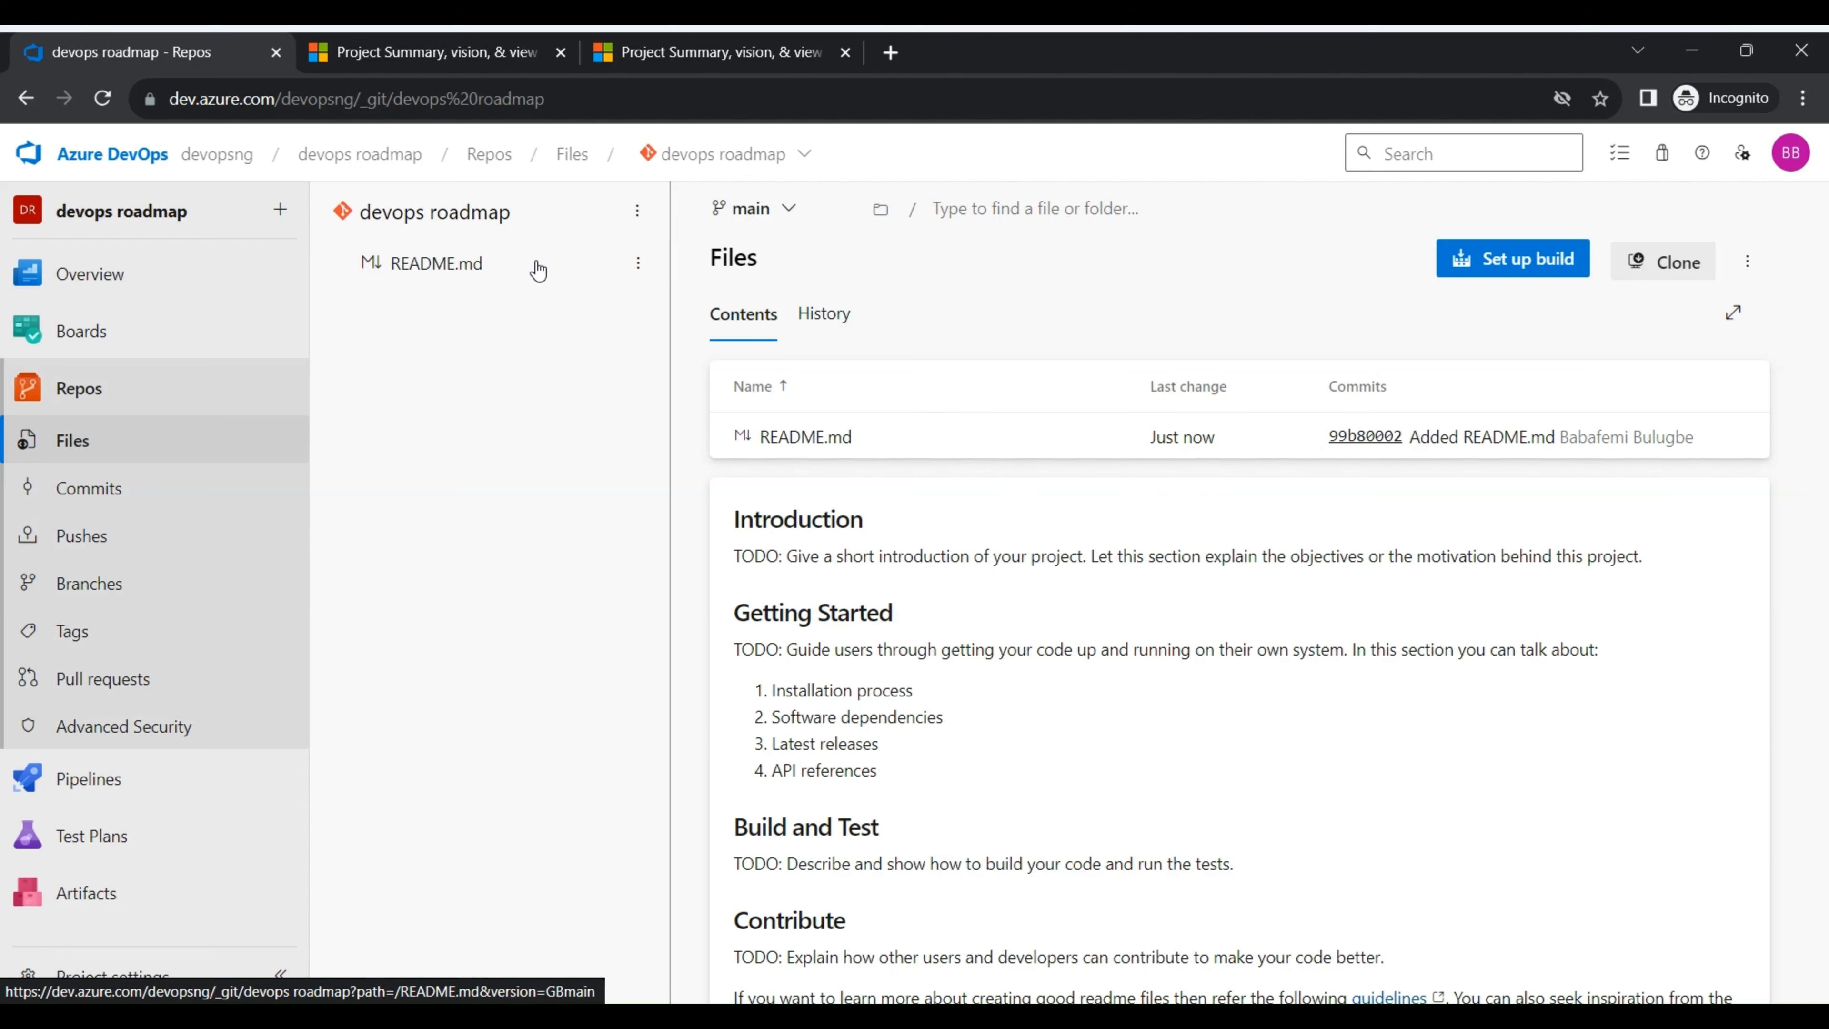
scroll(984, 498, "down", 3)
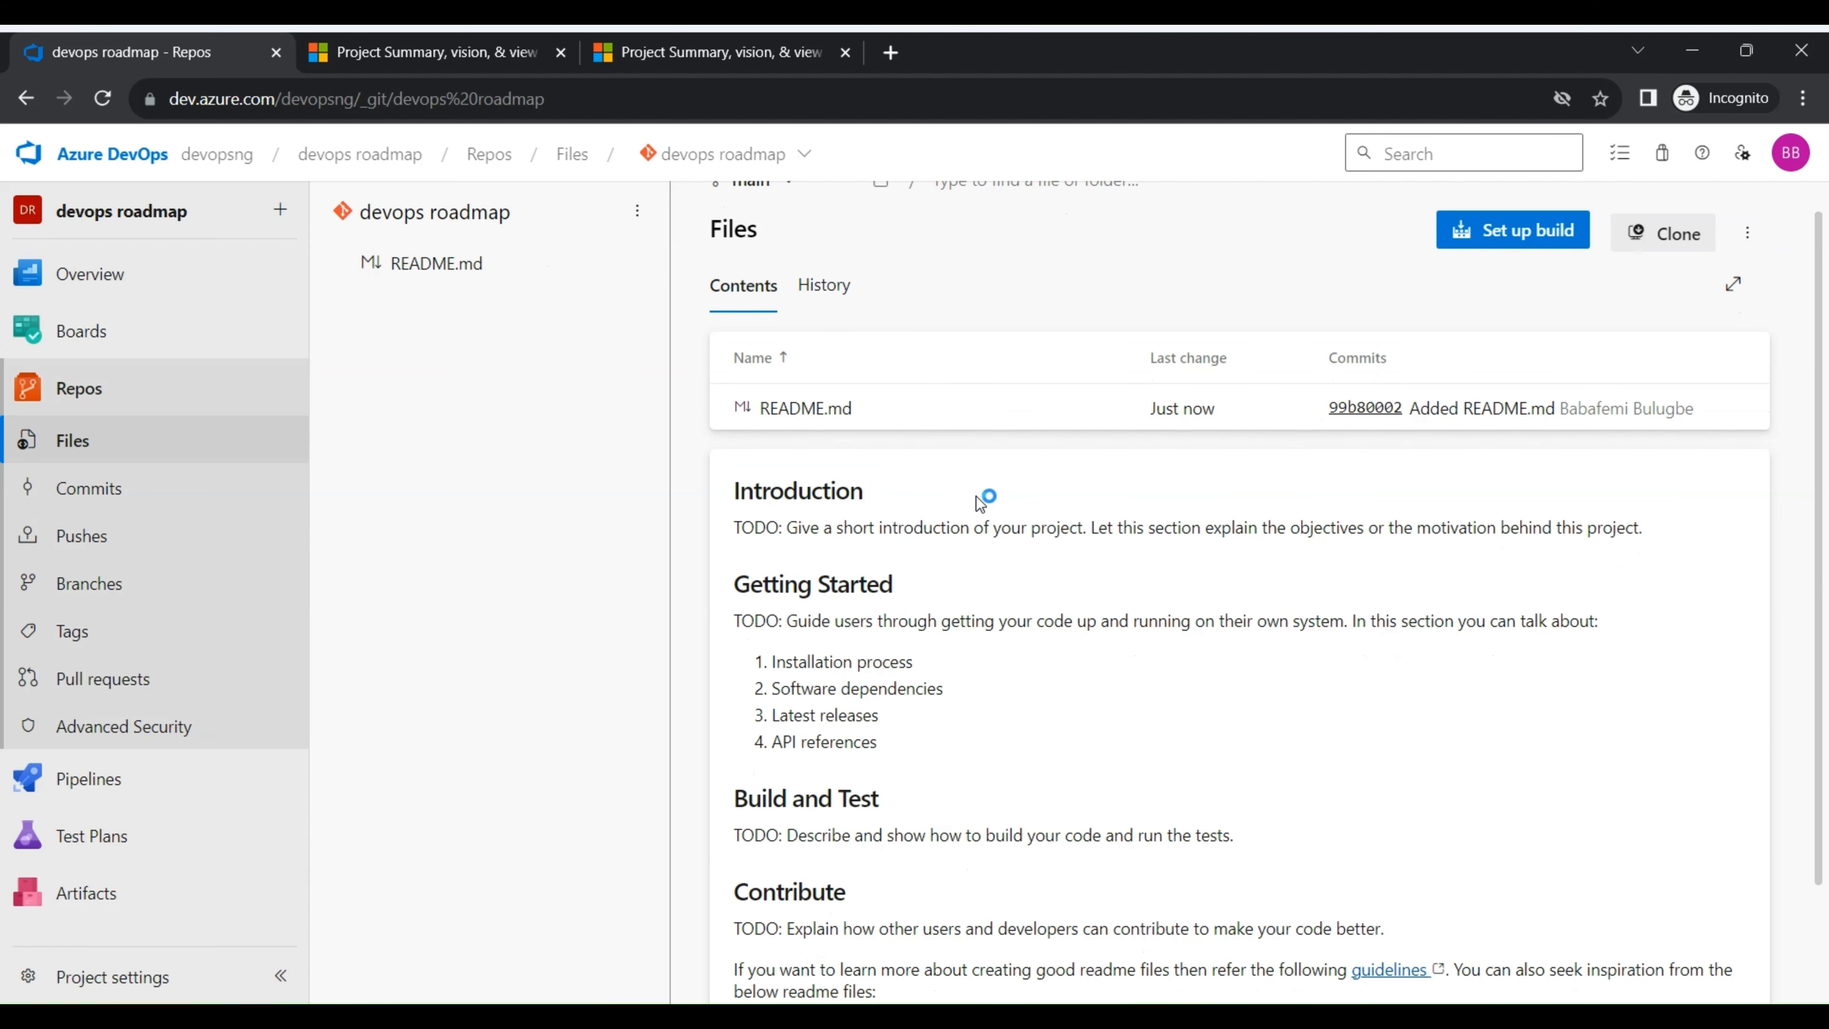
scroll(981, 502, "up", 2)
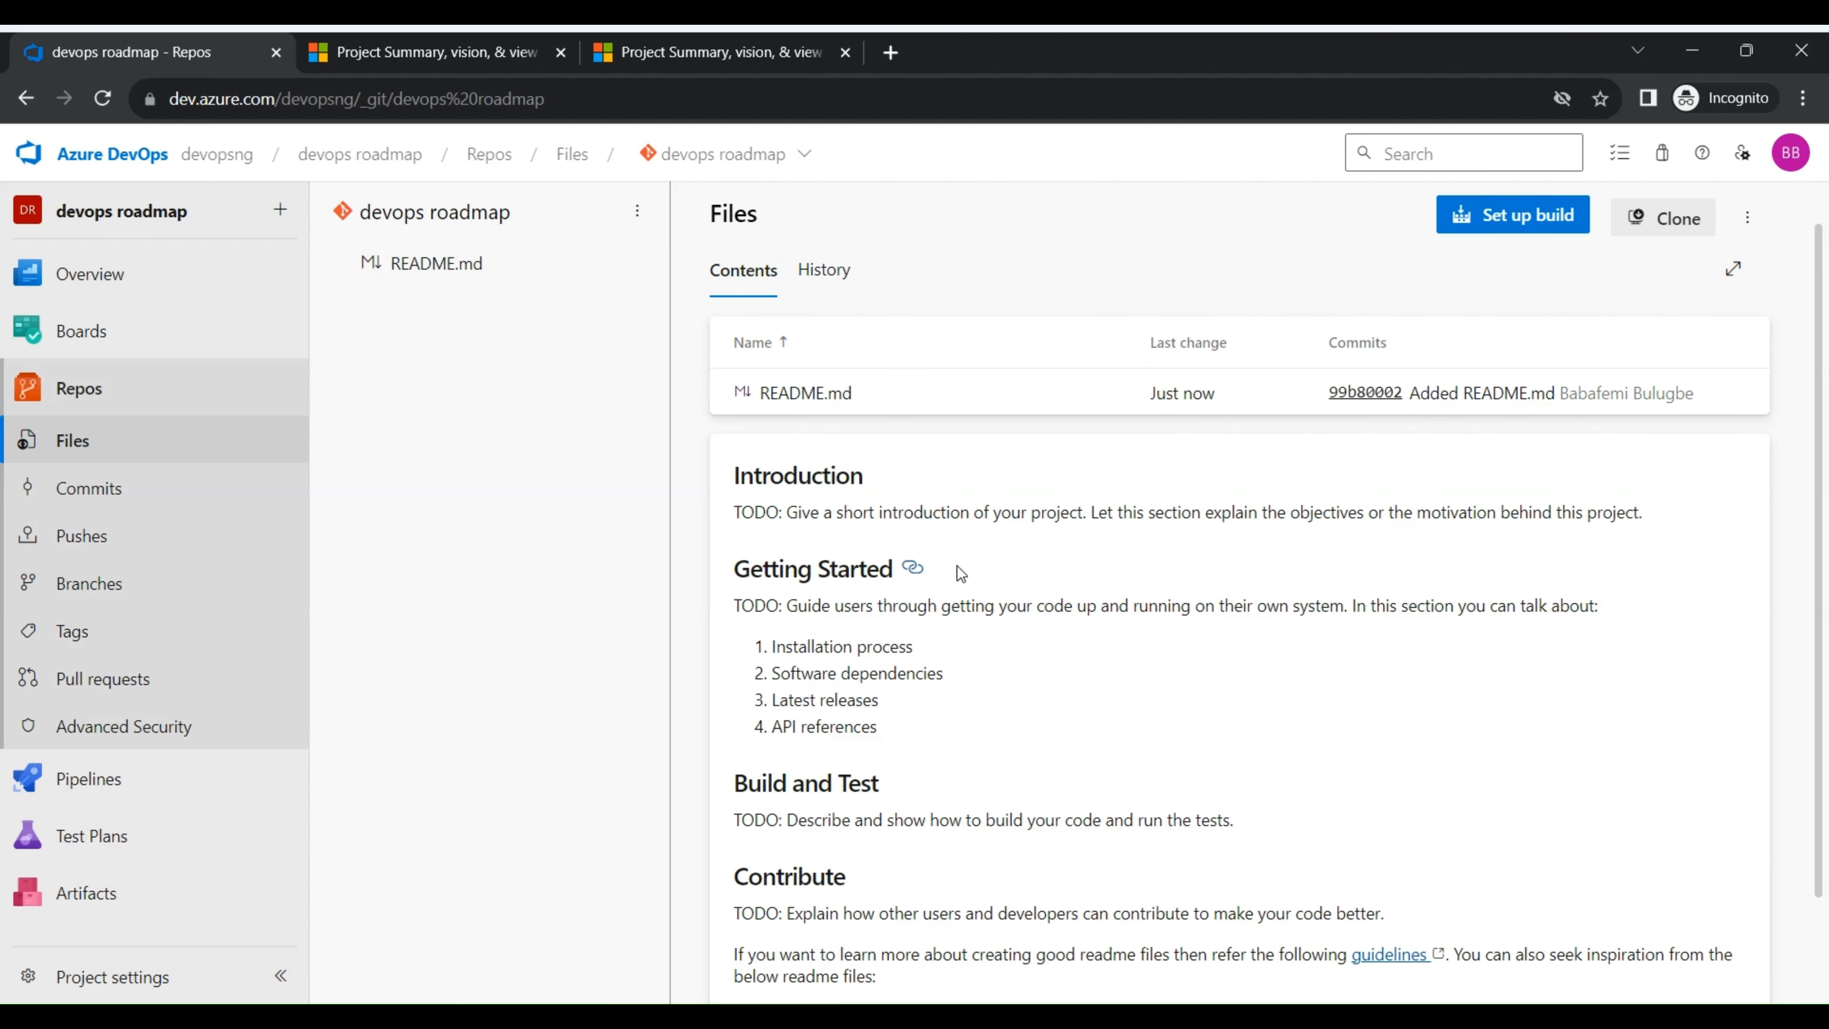
scroll(828, 461, "up", 1)
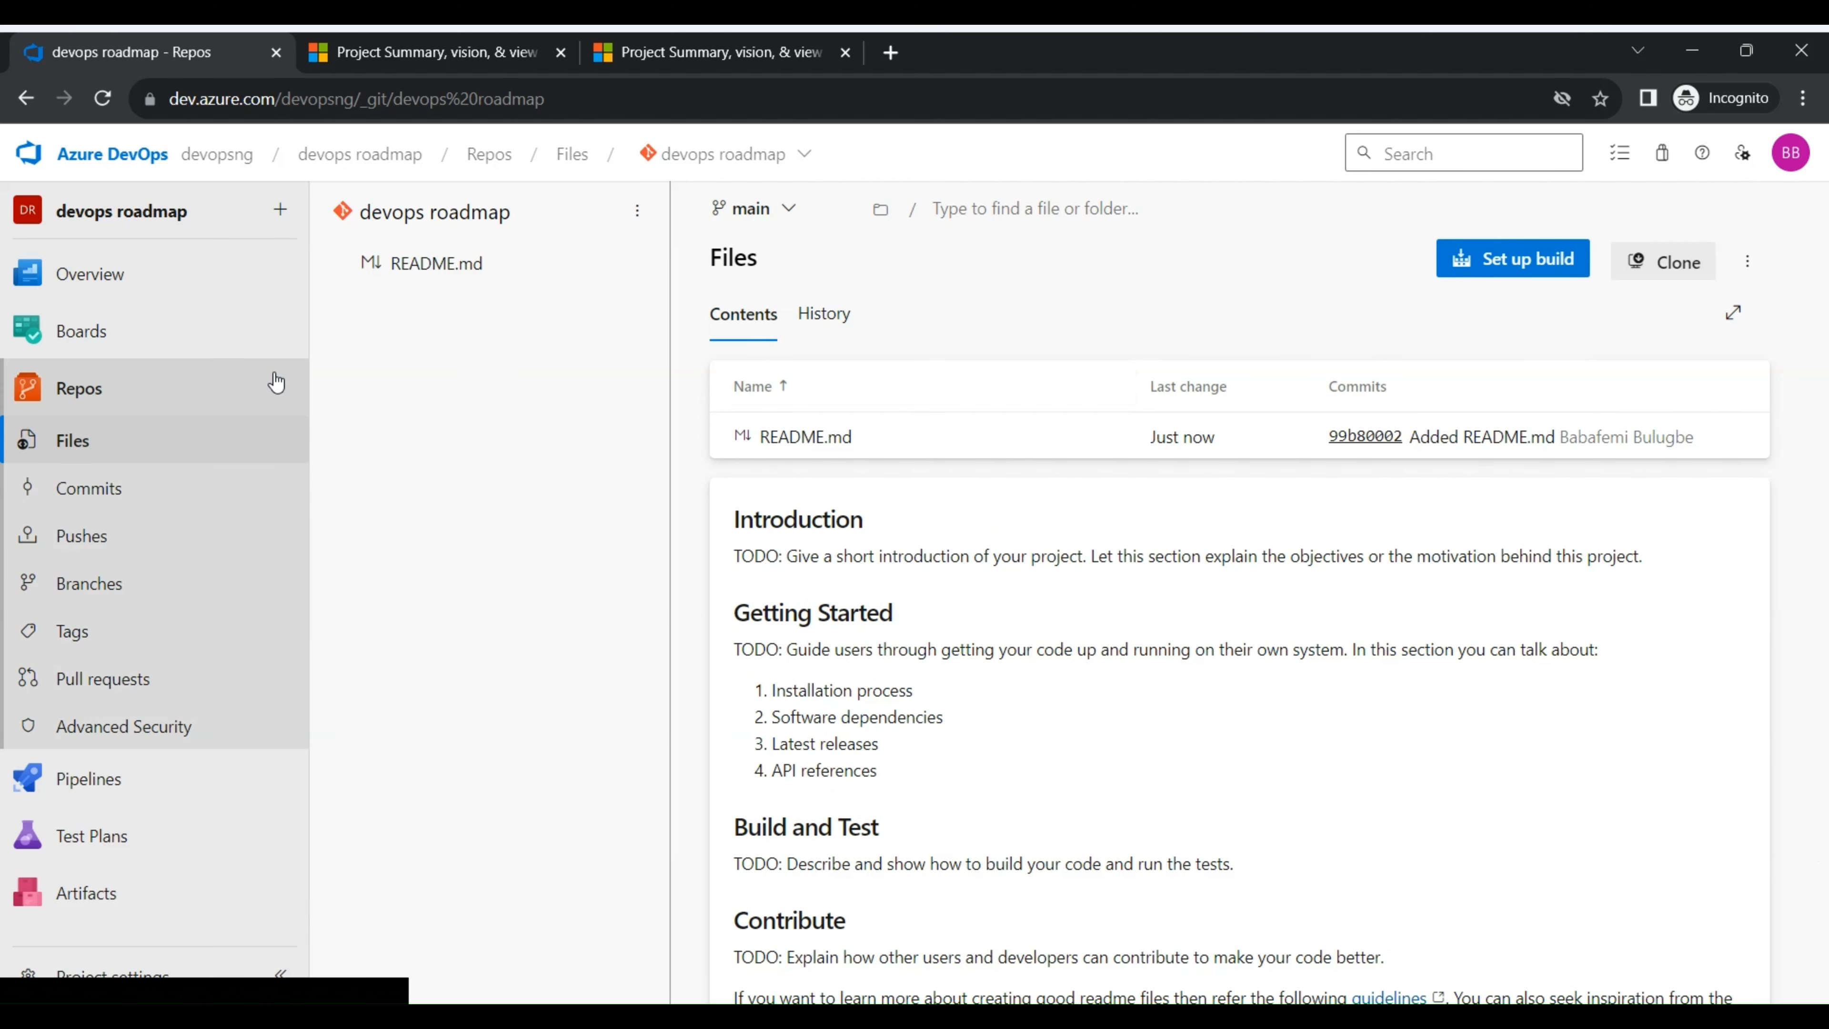
- On the project summary, set the About content to the Readme file of the devops roadmap repository
mouse_move(108, 293)
left_click(128, 294)
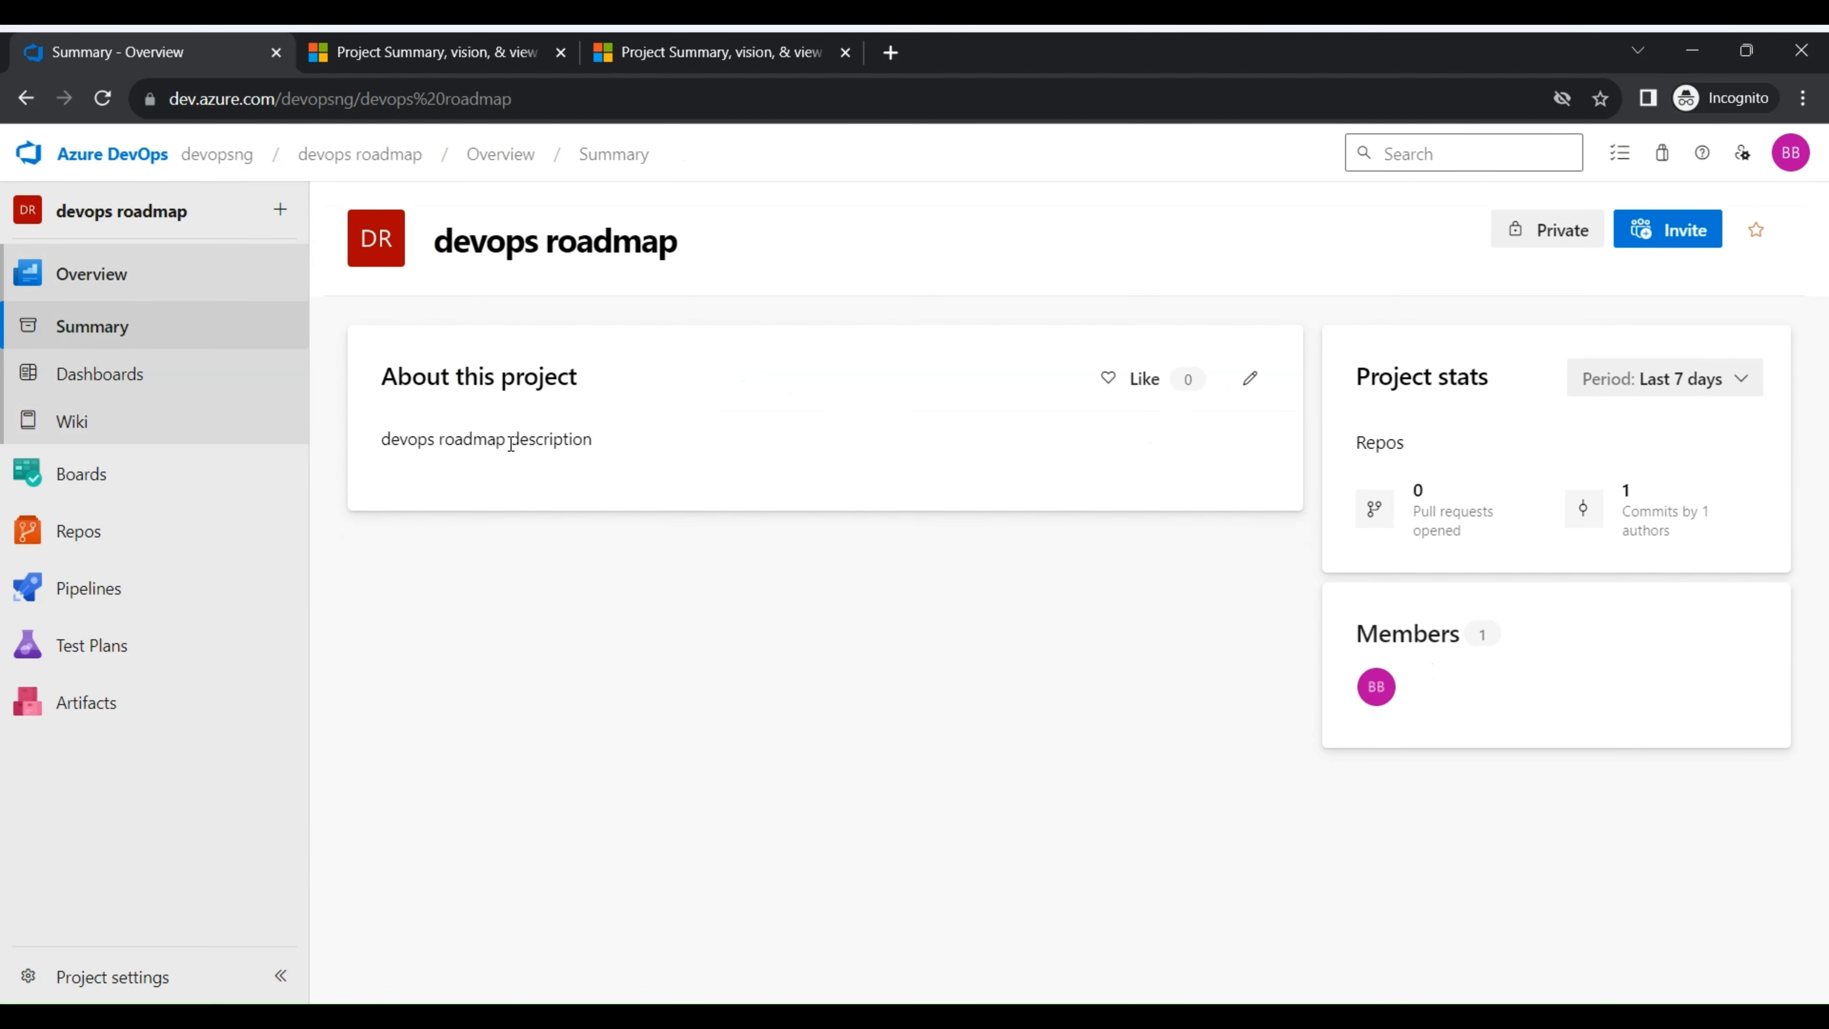
left_click_drag(376, 442, 655, 454)
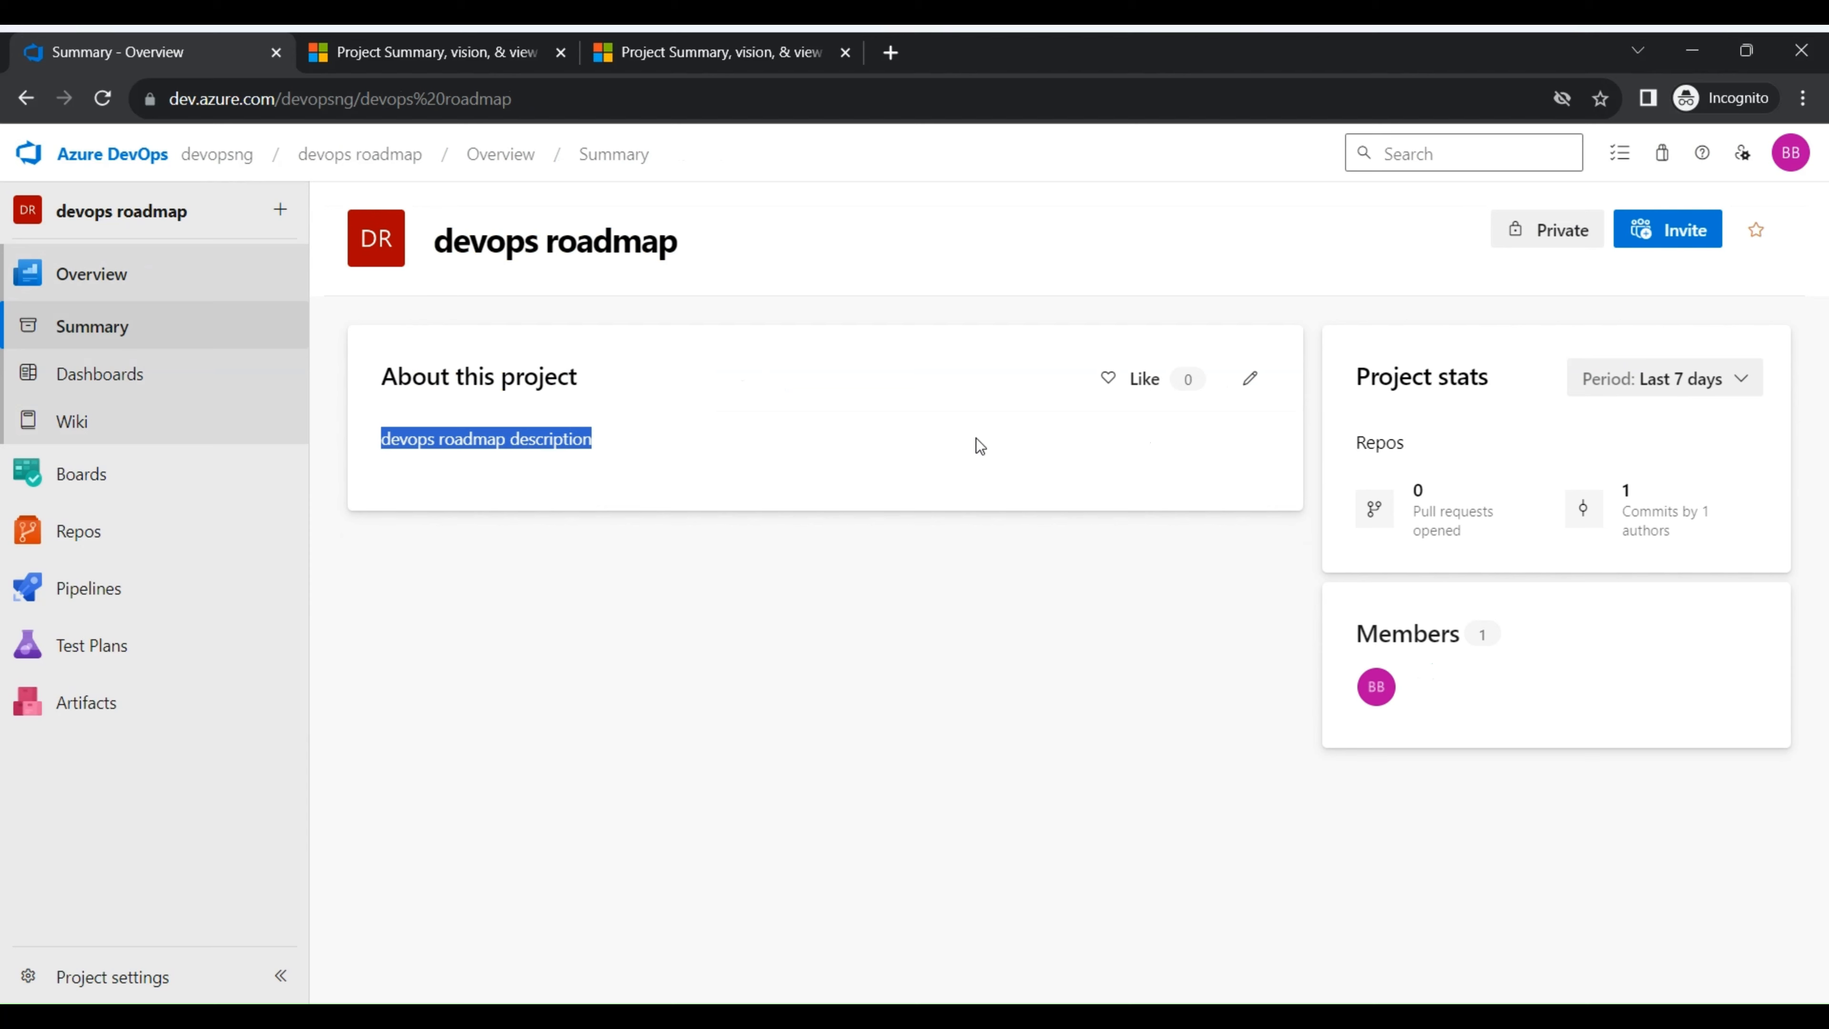
left_click(1254, 385)
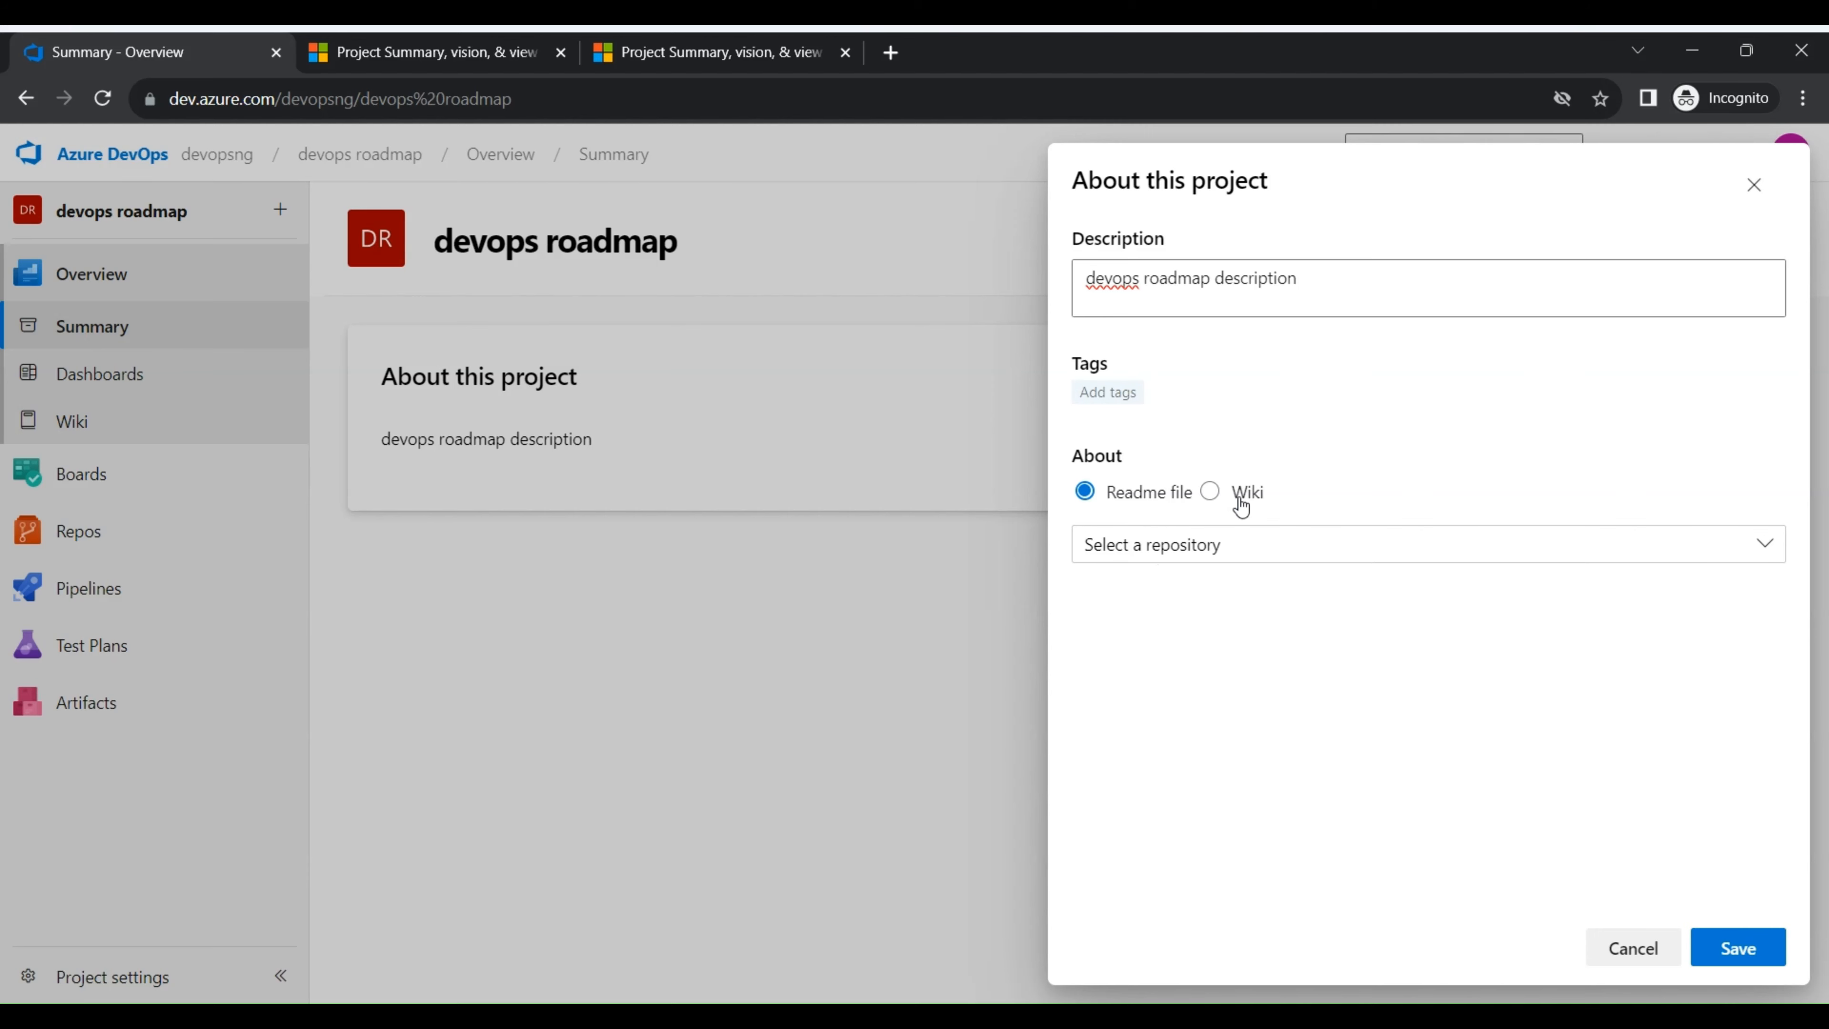
left_click(1185, 546)
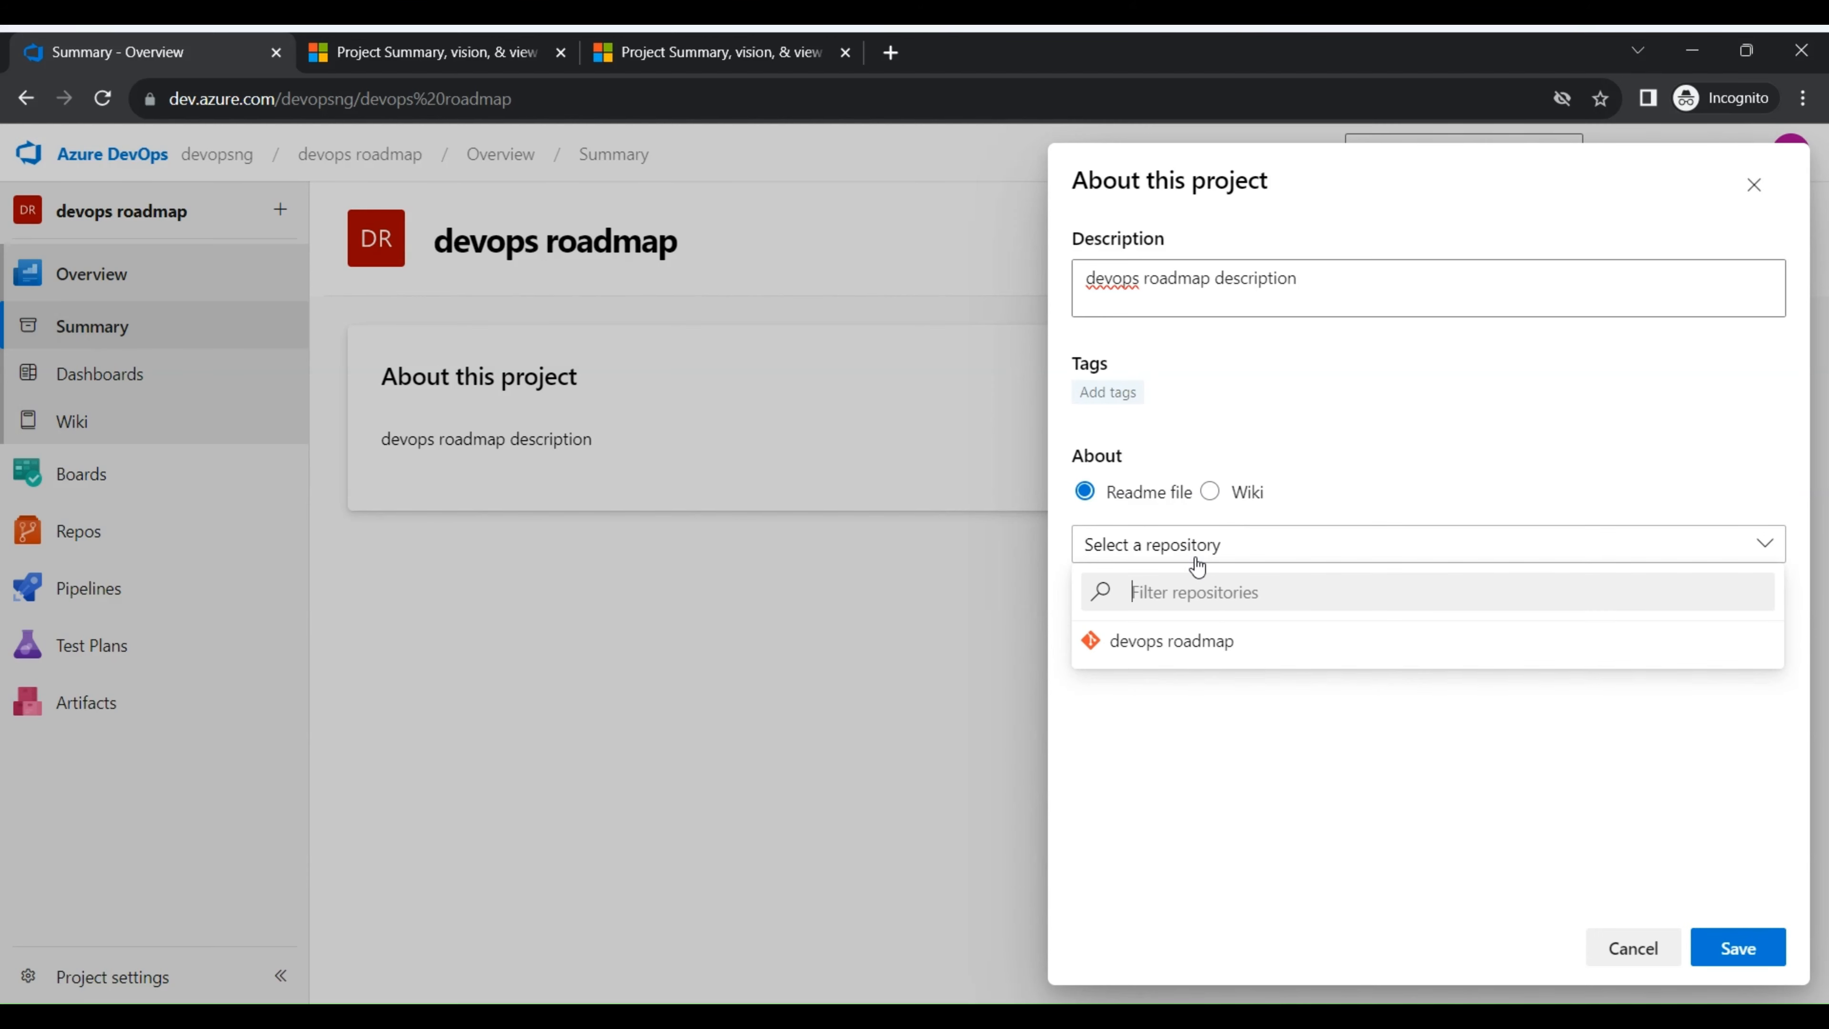
left_click(1203, 644)
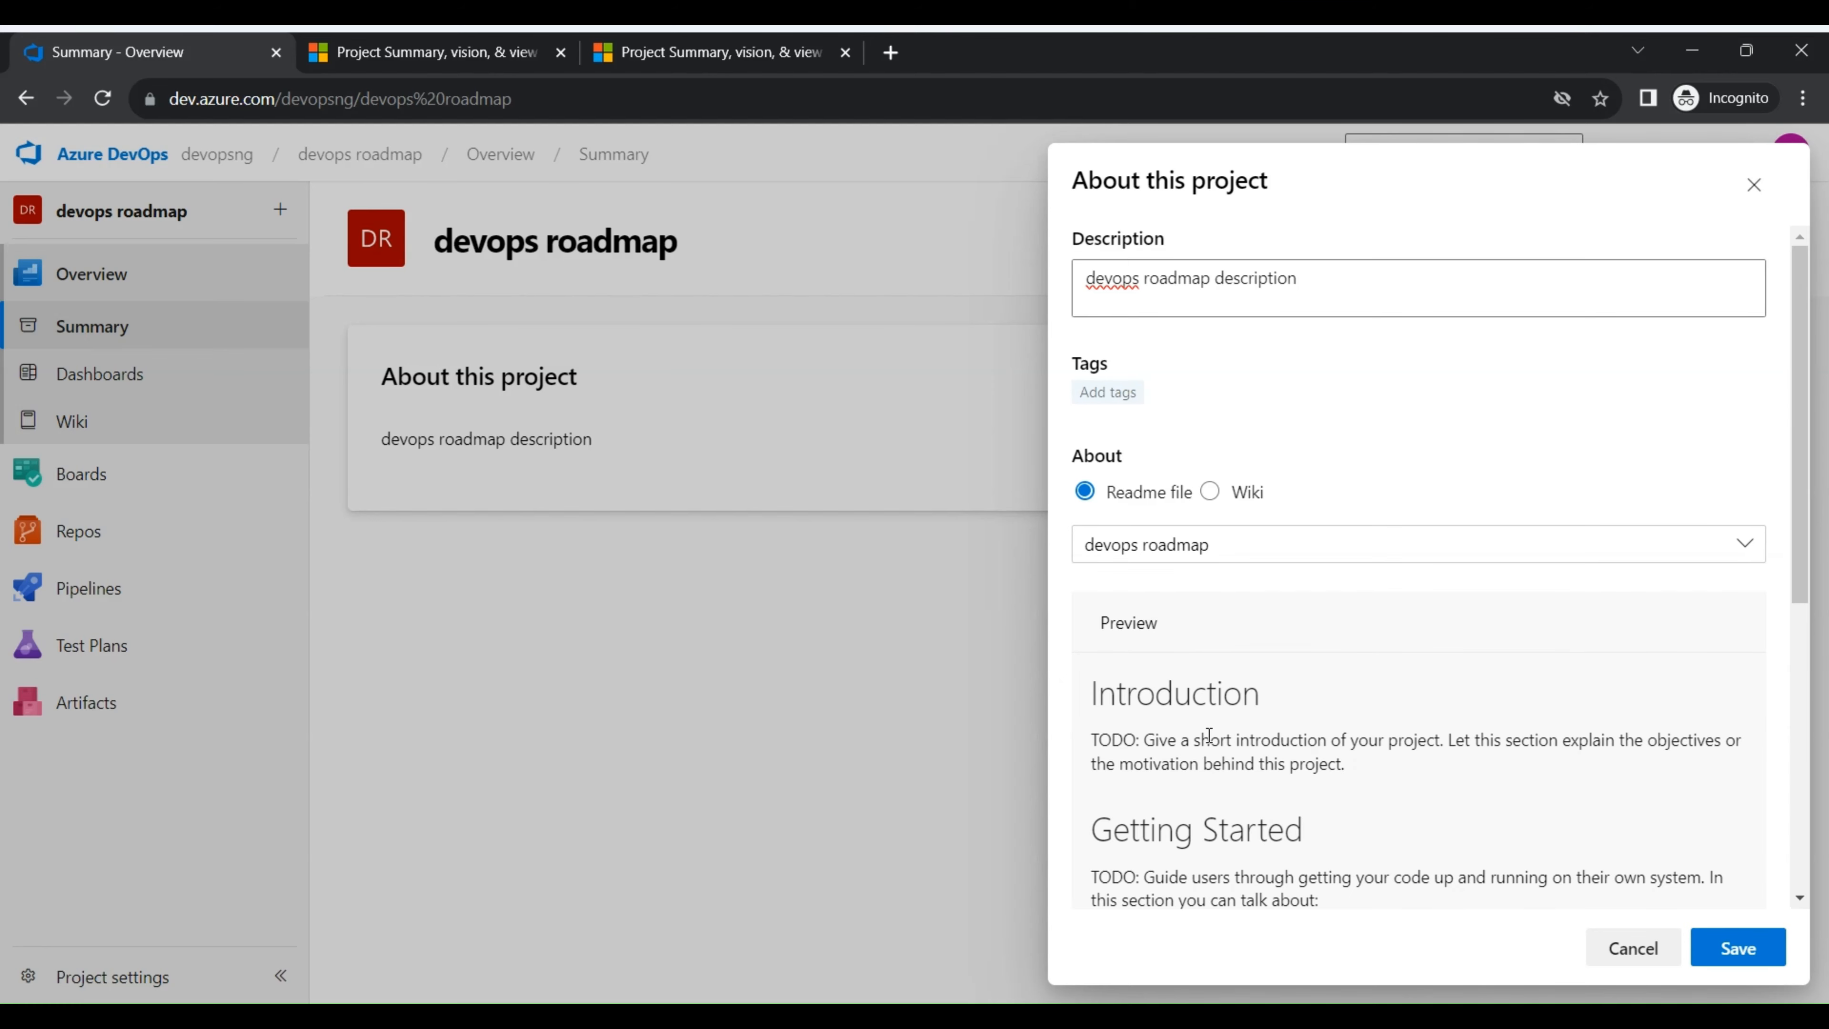
- Save the project's About settings after checking the README preview, and reload the summary page
scroll(1222, 643, "down", 5)
scroll(1222, 643, "up", 5)
scroll(1211, 512, "down", 5)
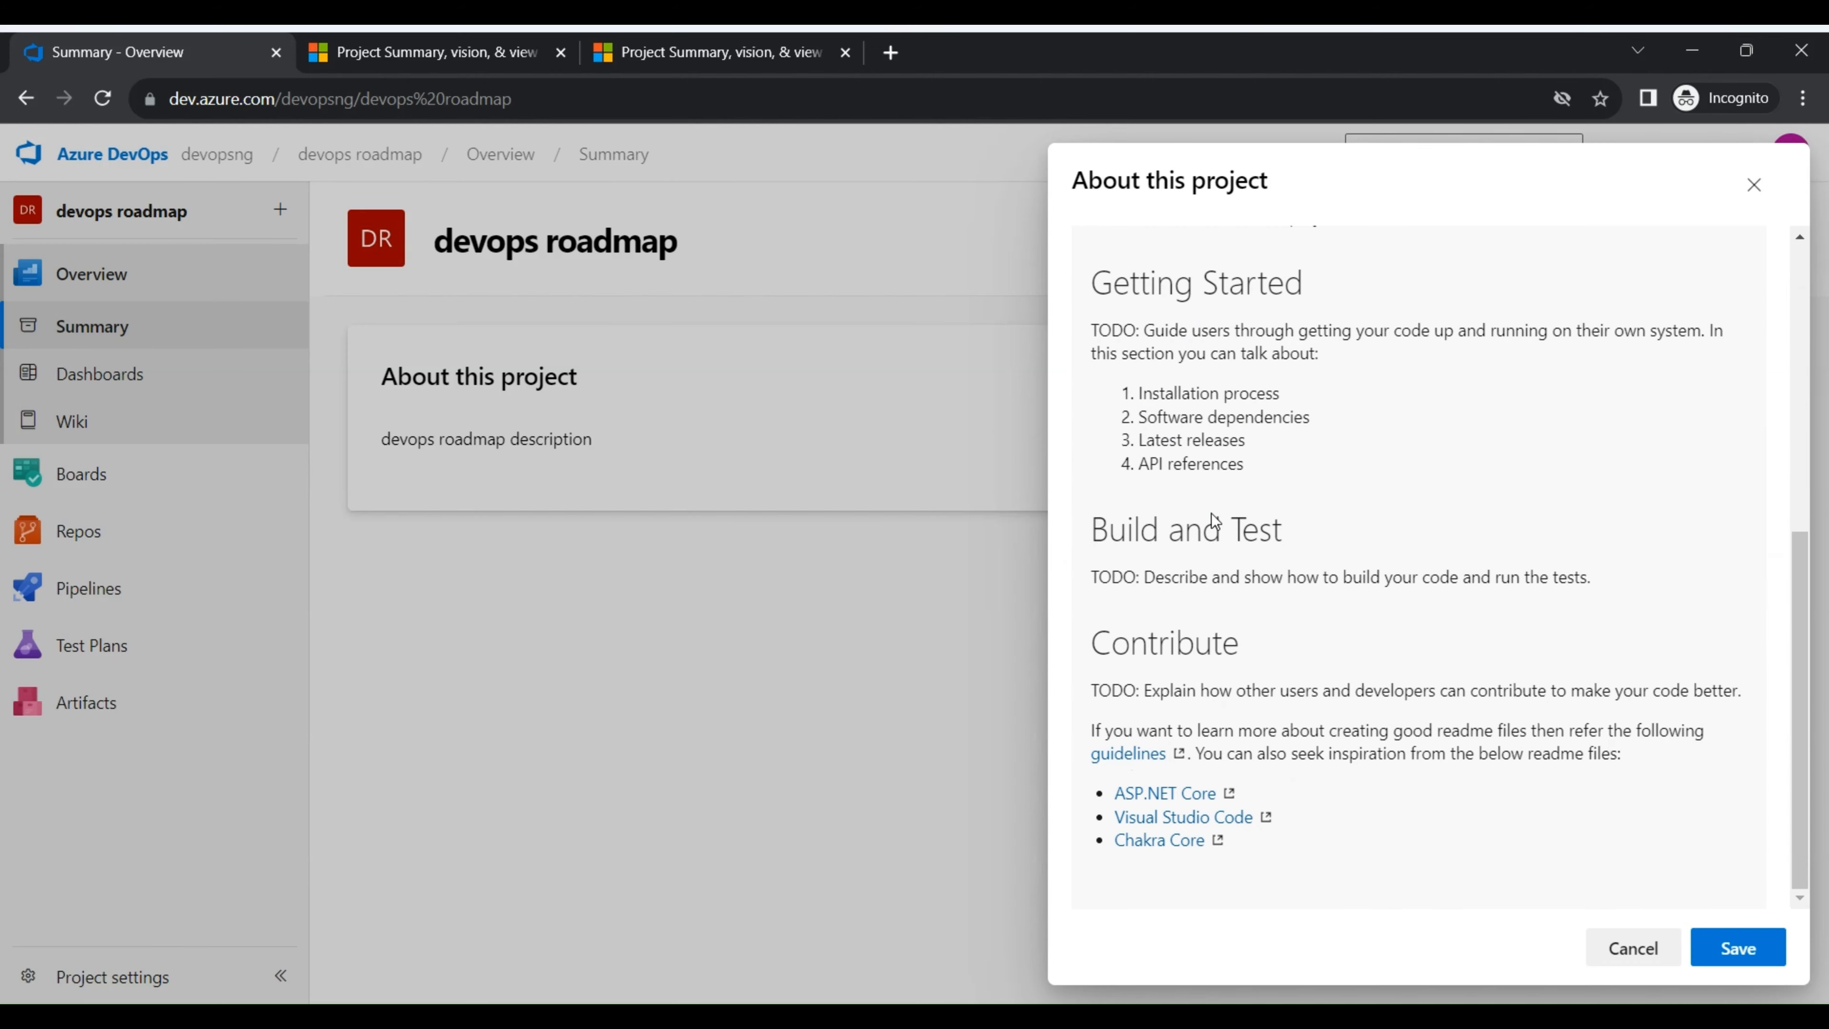
scroll(1222, 530, "up", 8)
scroll(1222, 530, "down", 10)
scroll(1454, 583, "up", 8)
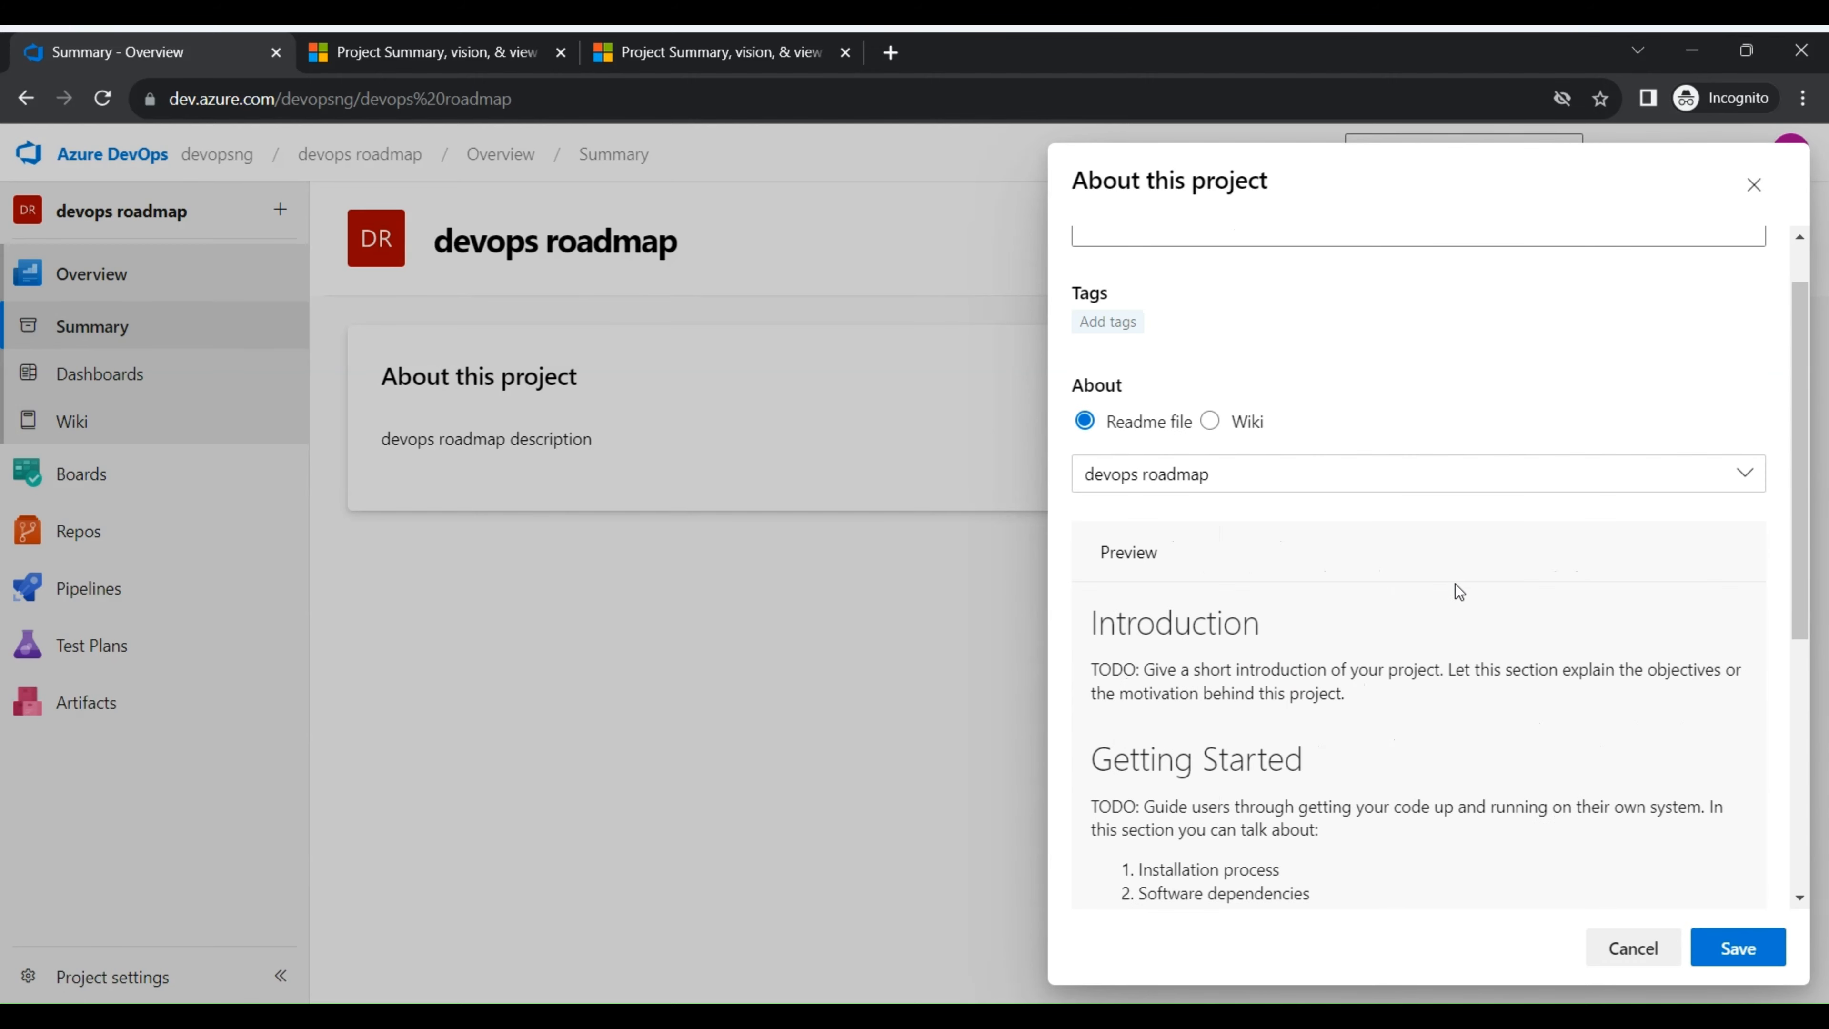
scroll(1457, 565, "down", 5)
scroll(1457, 565, "up", 2)
left_click(1743, 947)
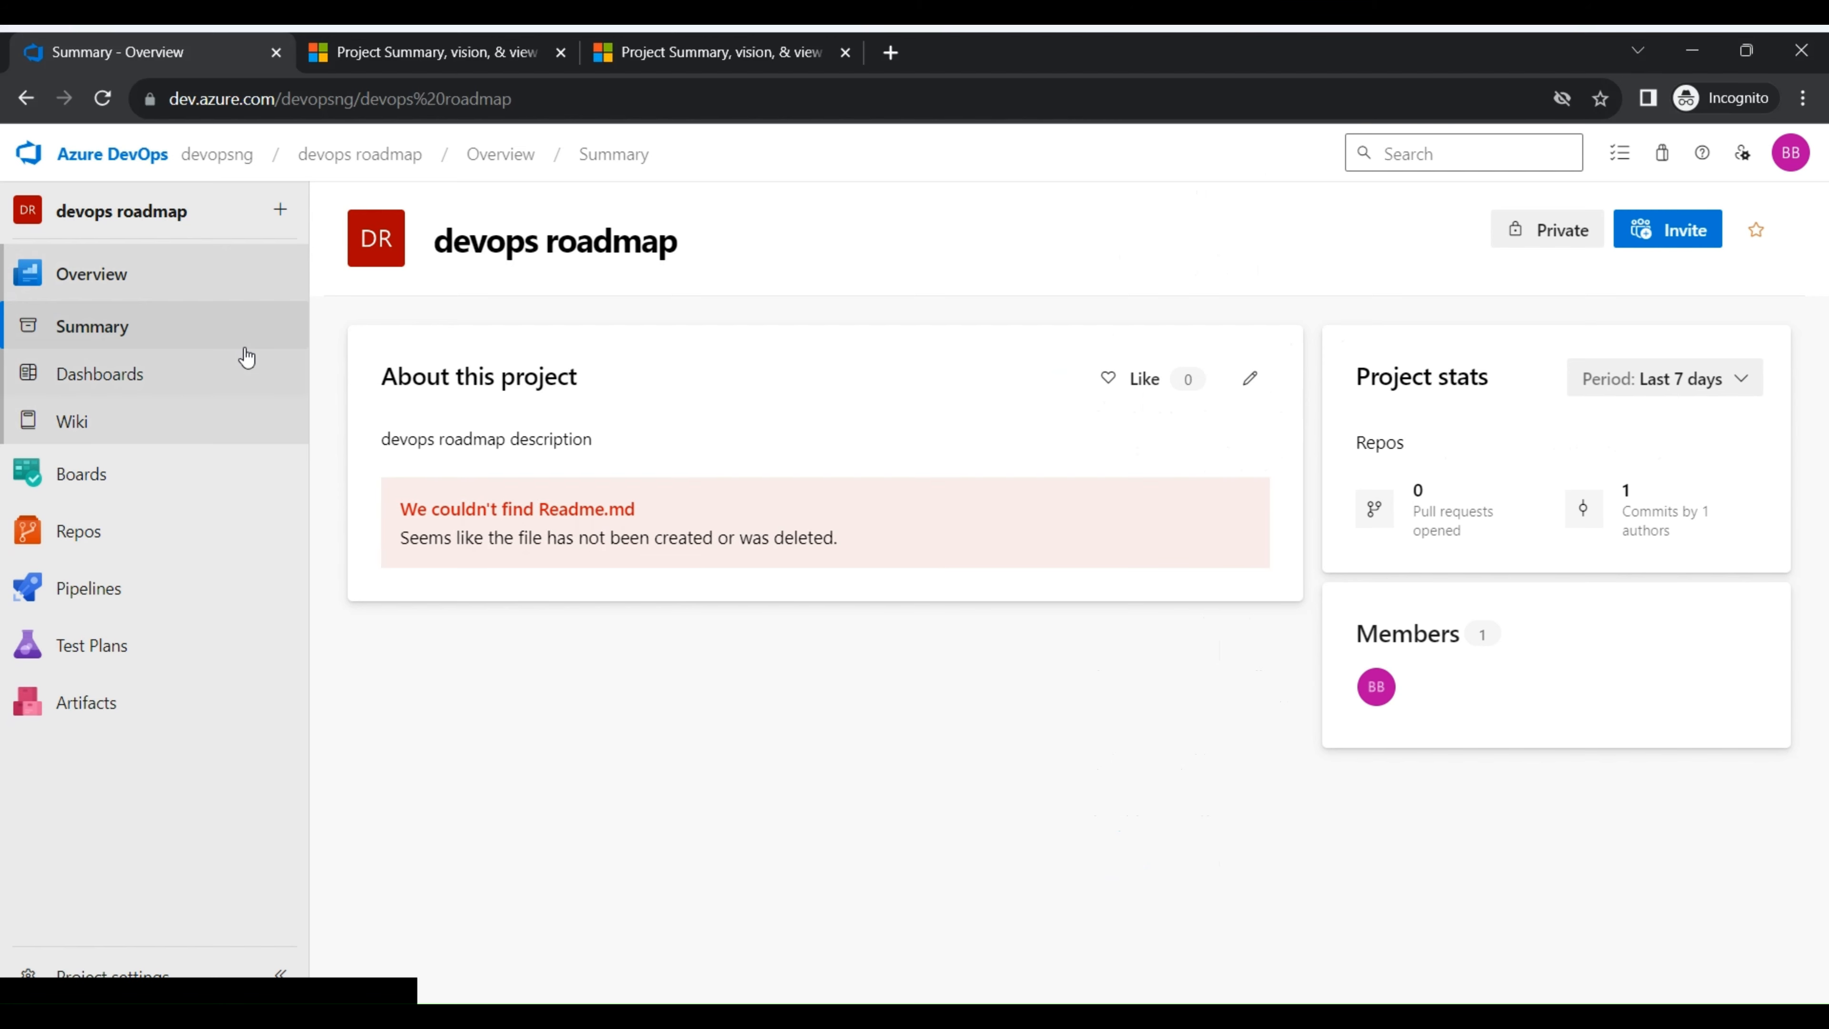
left_click(106, 107)
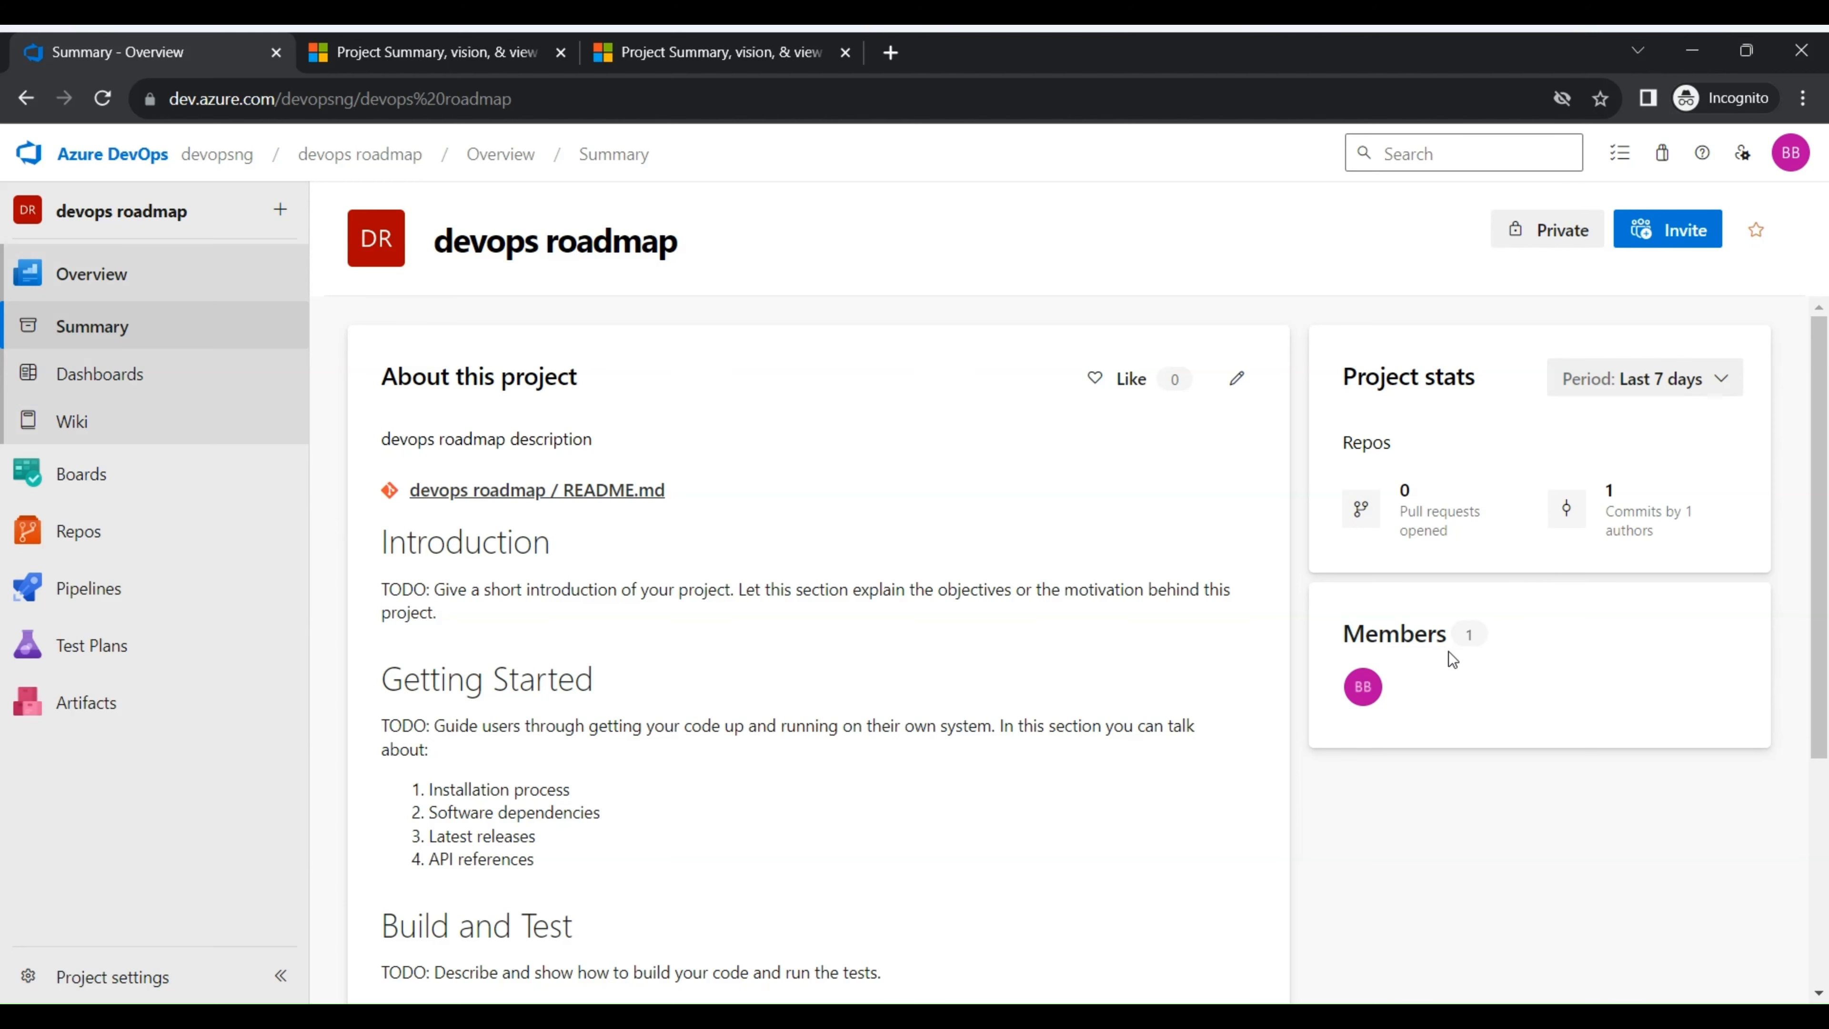
- Open the devops roadmap Team's Overview dashboard from the project's dashboard list and check its additional actions
left_click(162, 394)
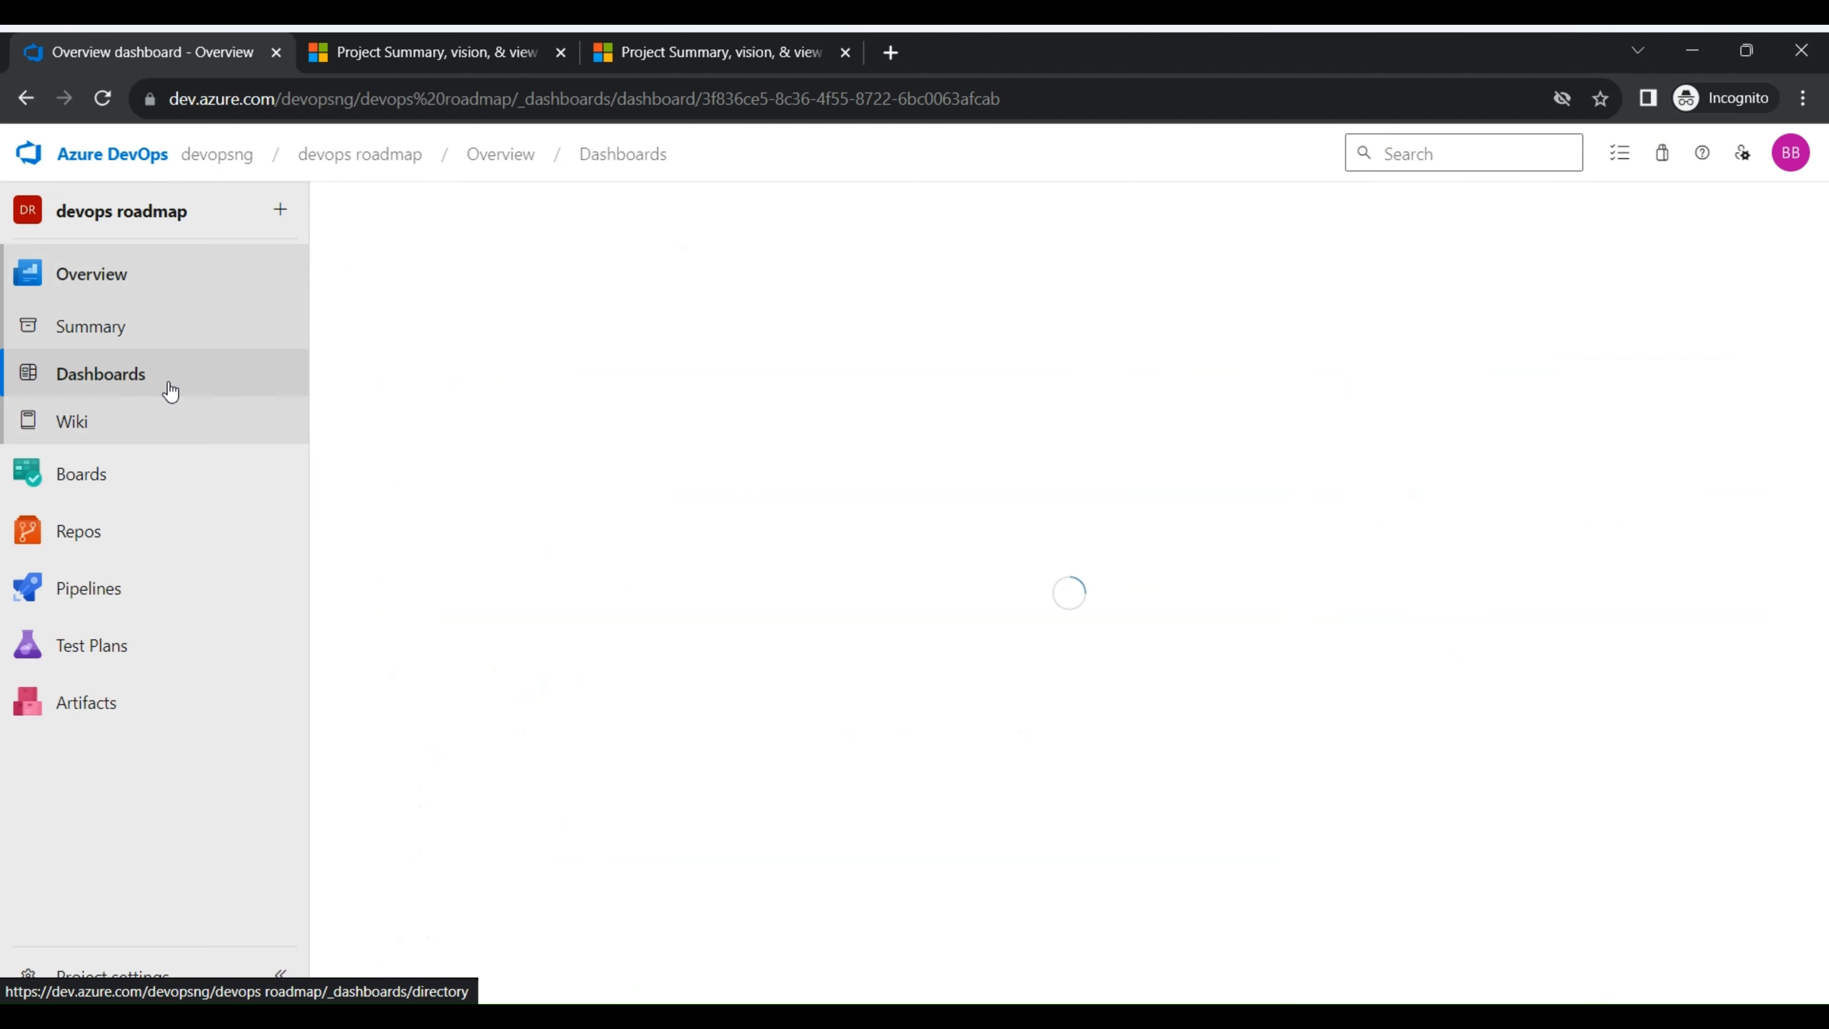
left_click(169, 384)
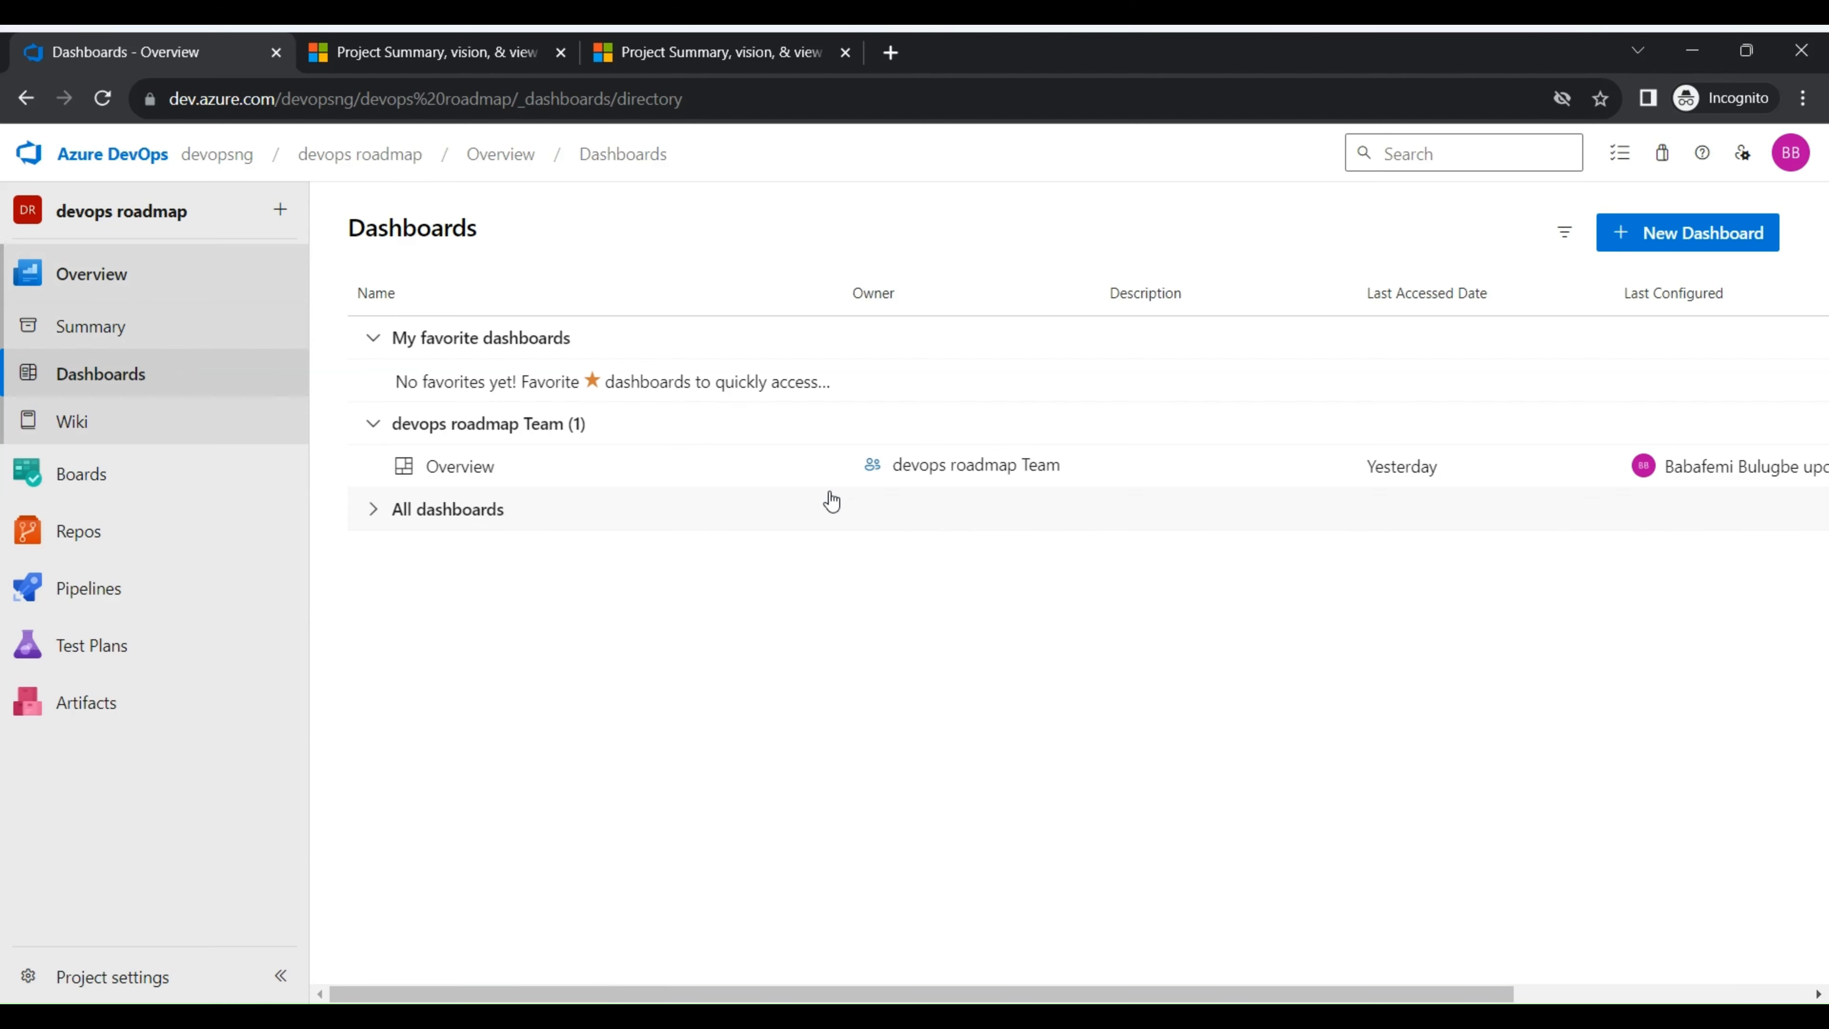
left_click(464, 467)
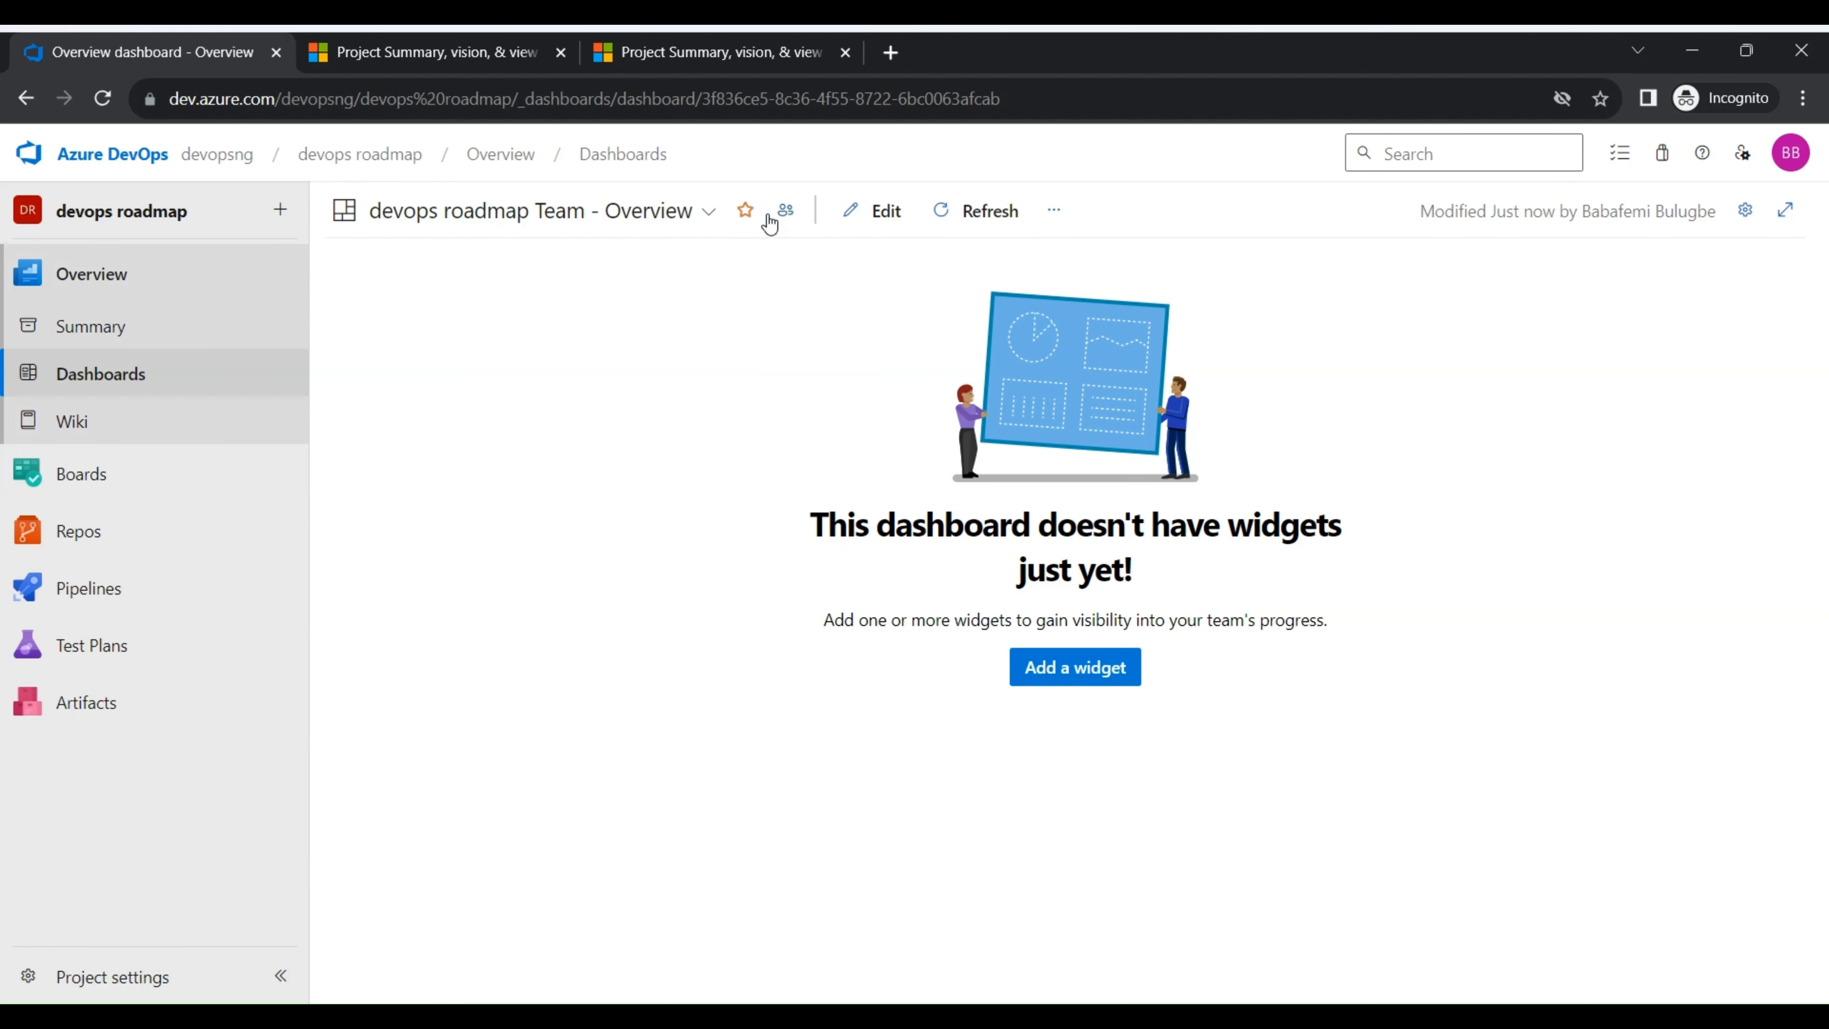
left_click(1054, 210)
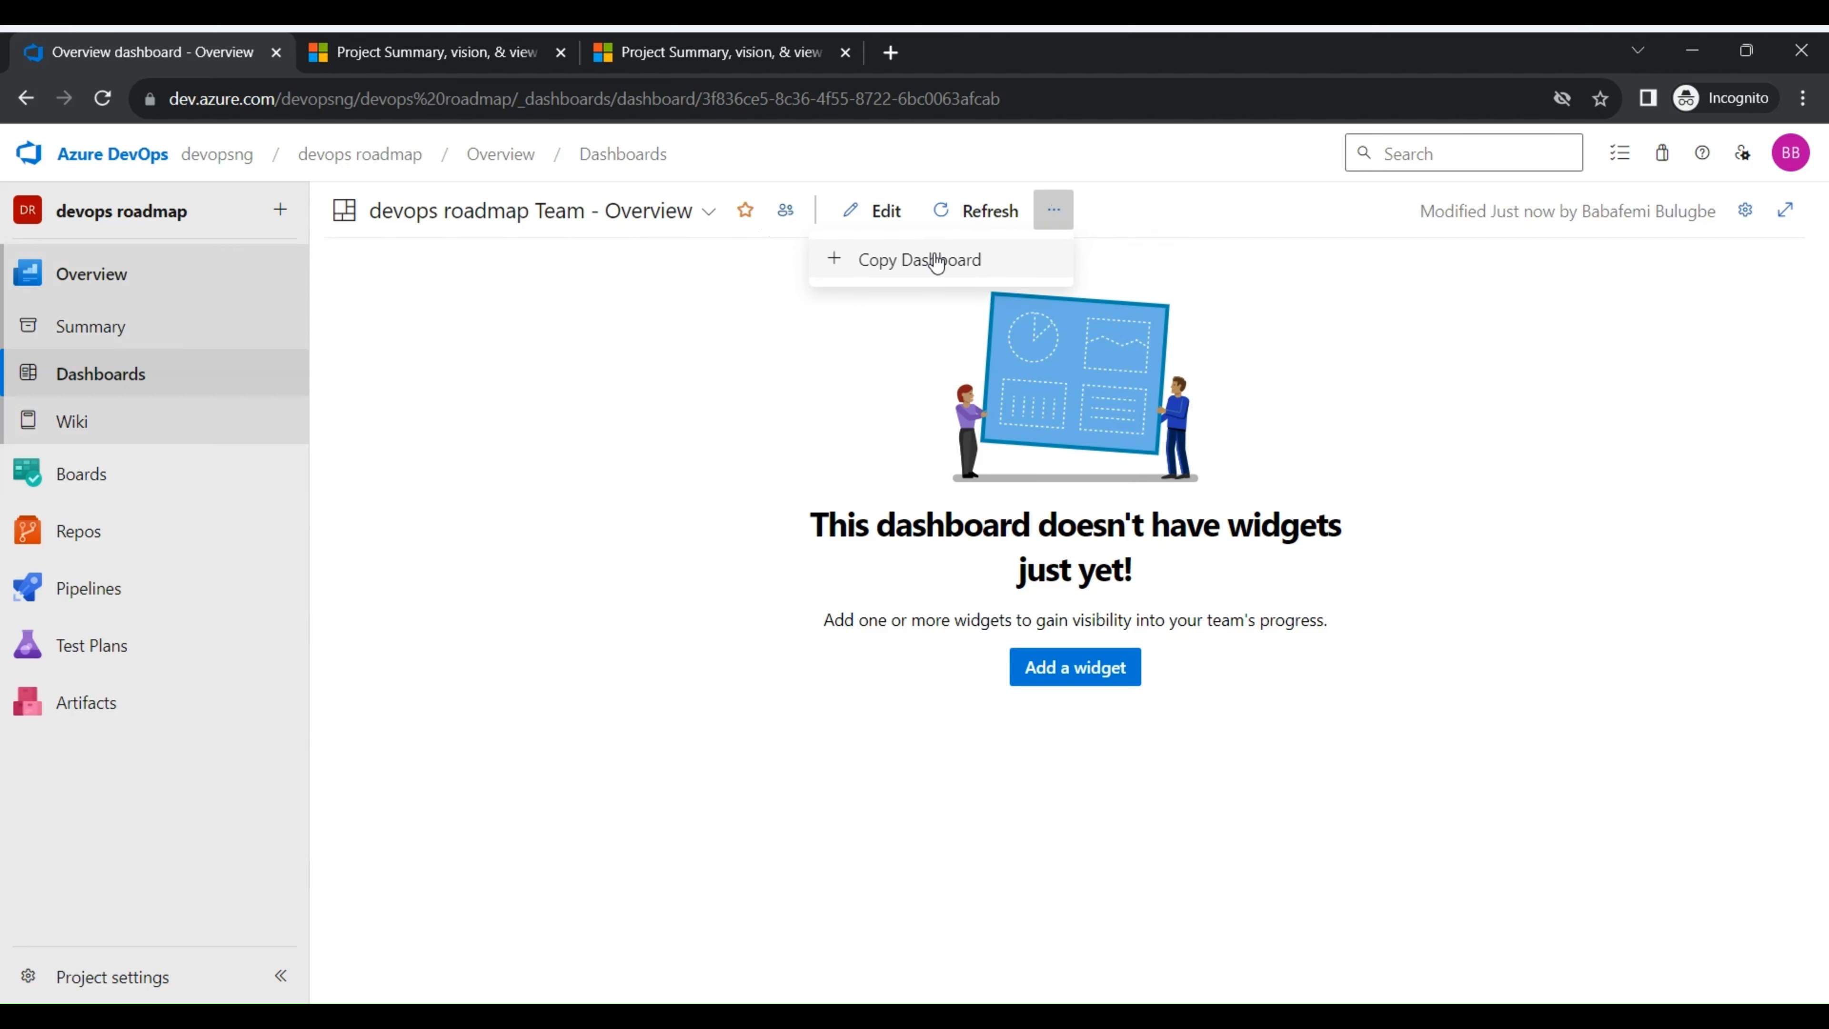
left_click(598, 472)
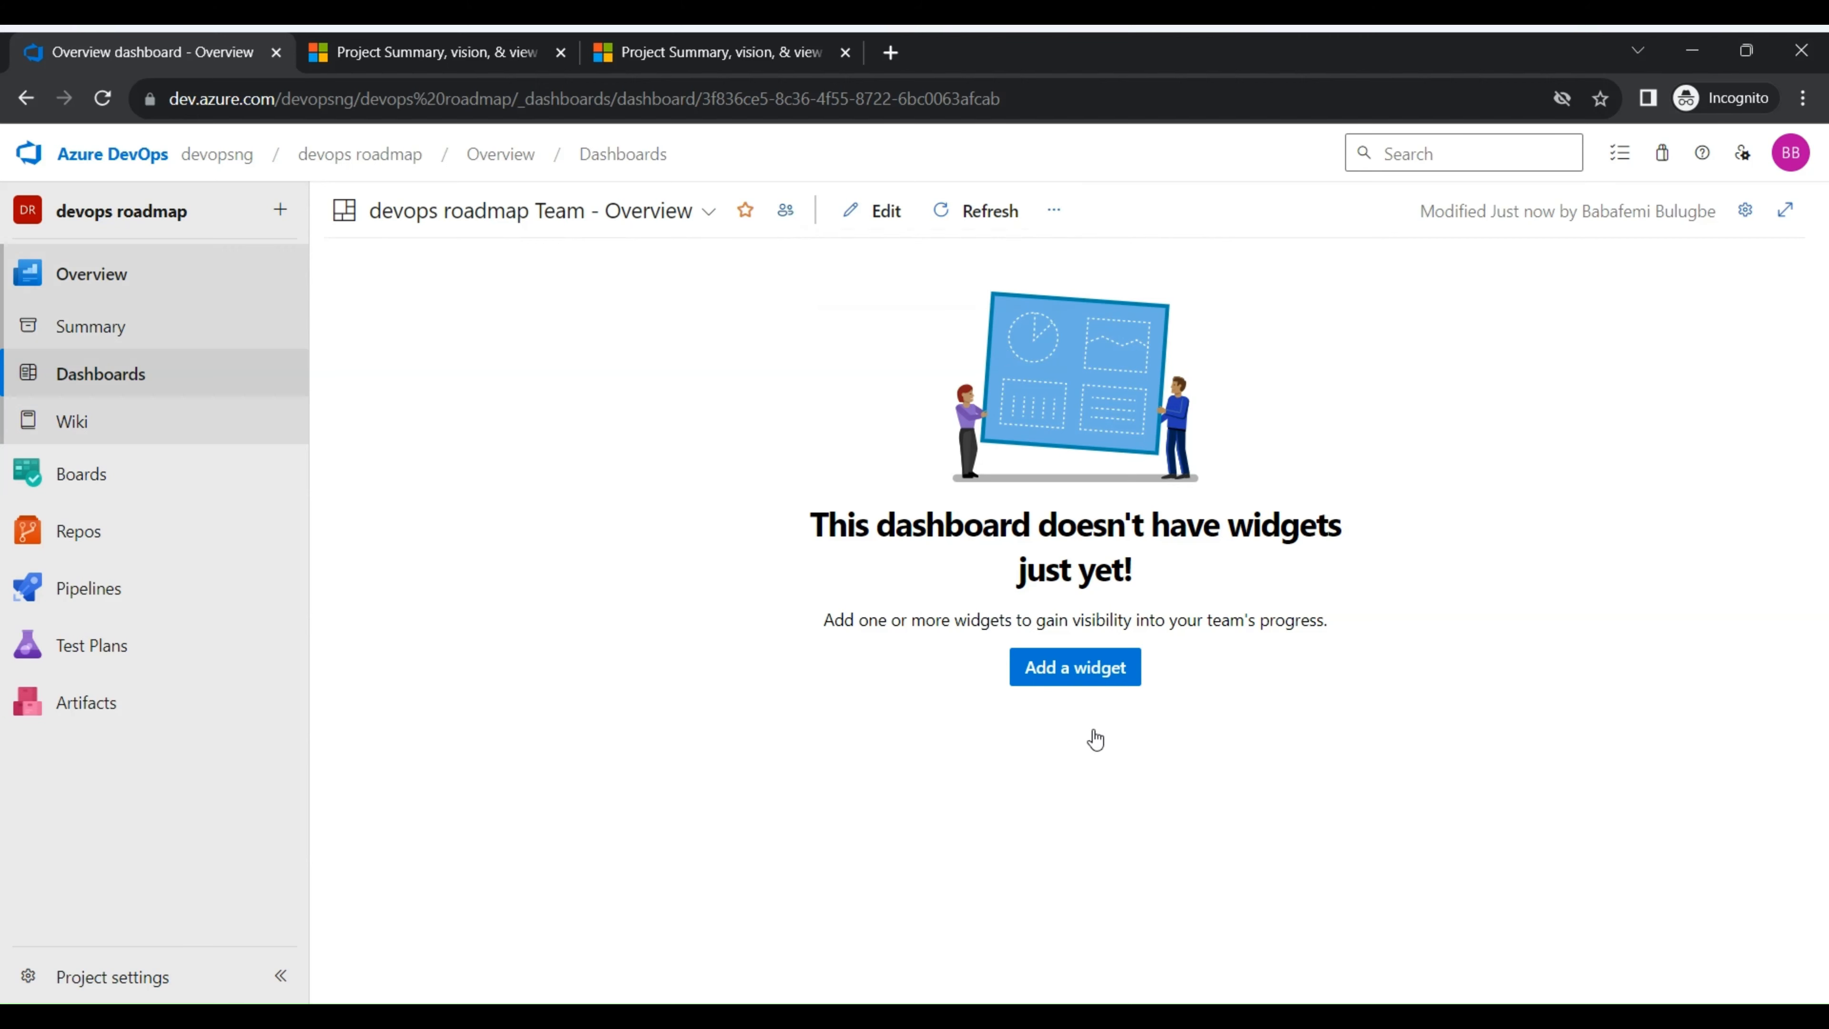
- Add two New Work Item widgets to the Overview dashboard, one directly below the other
left_click(1080, 669)
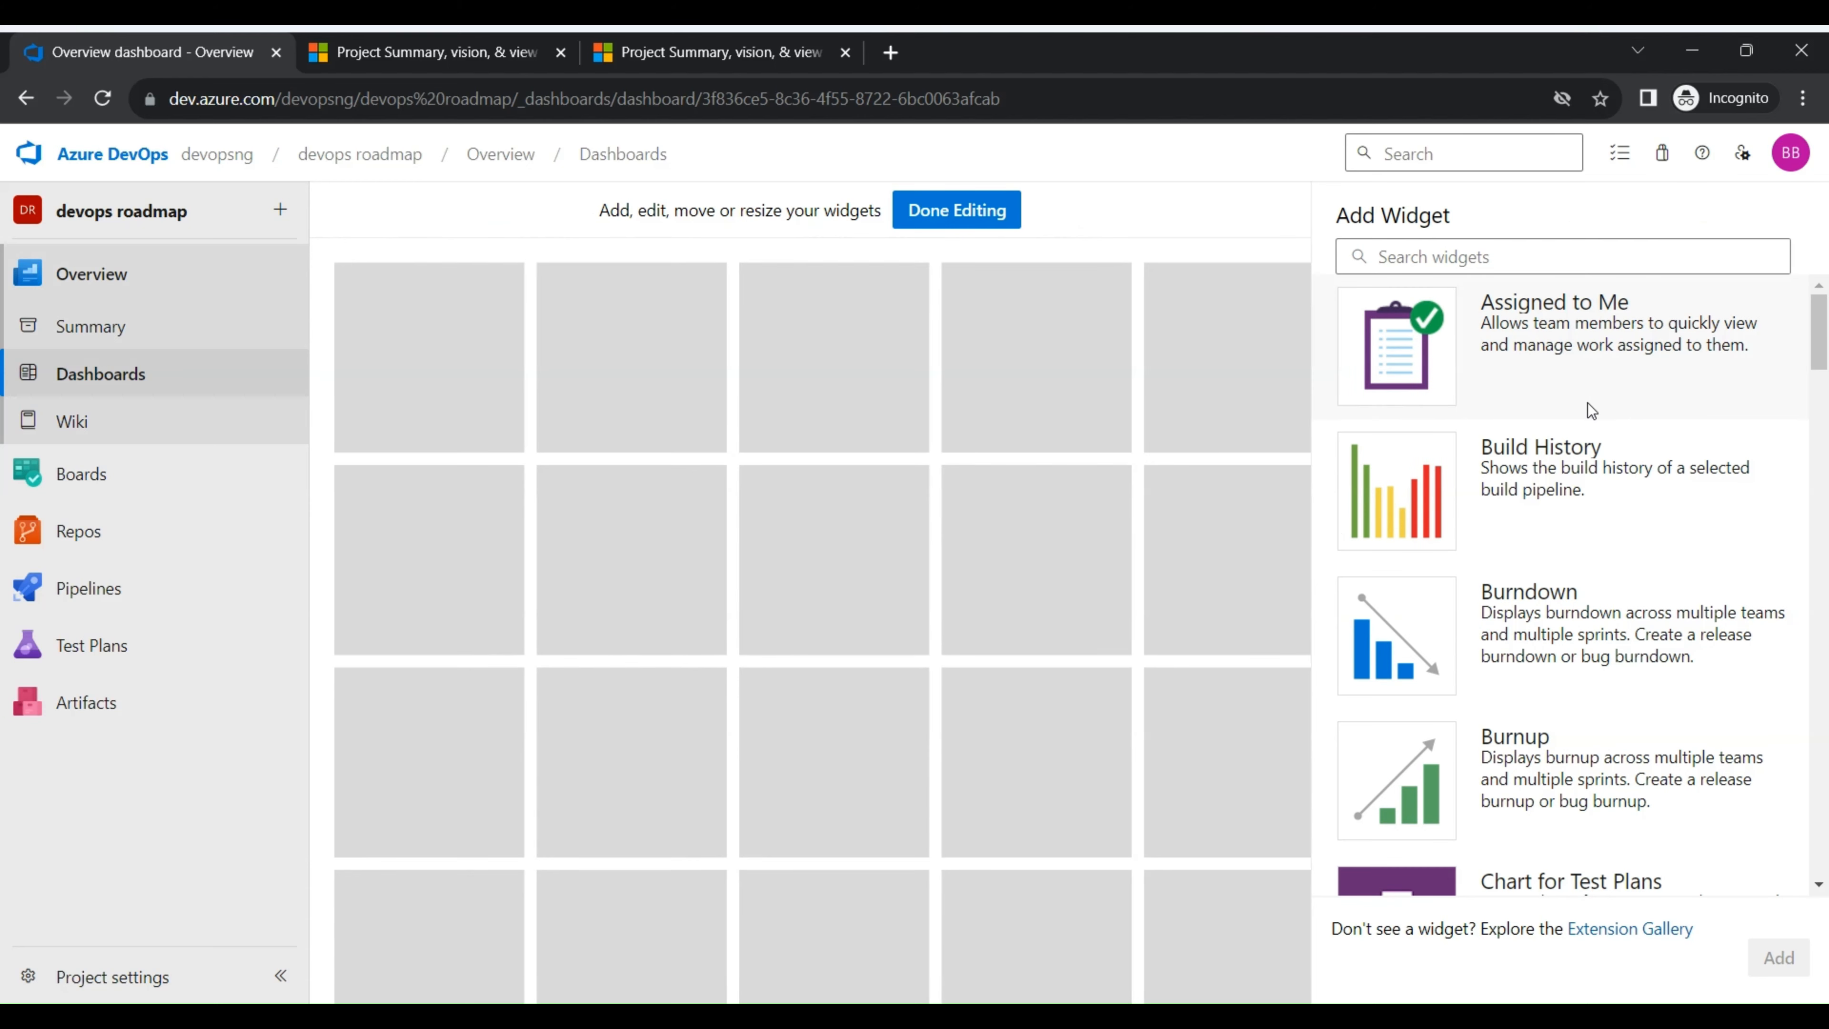
scroll(1591, 433, "down", 8)
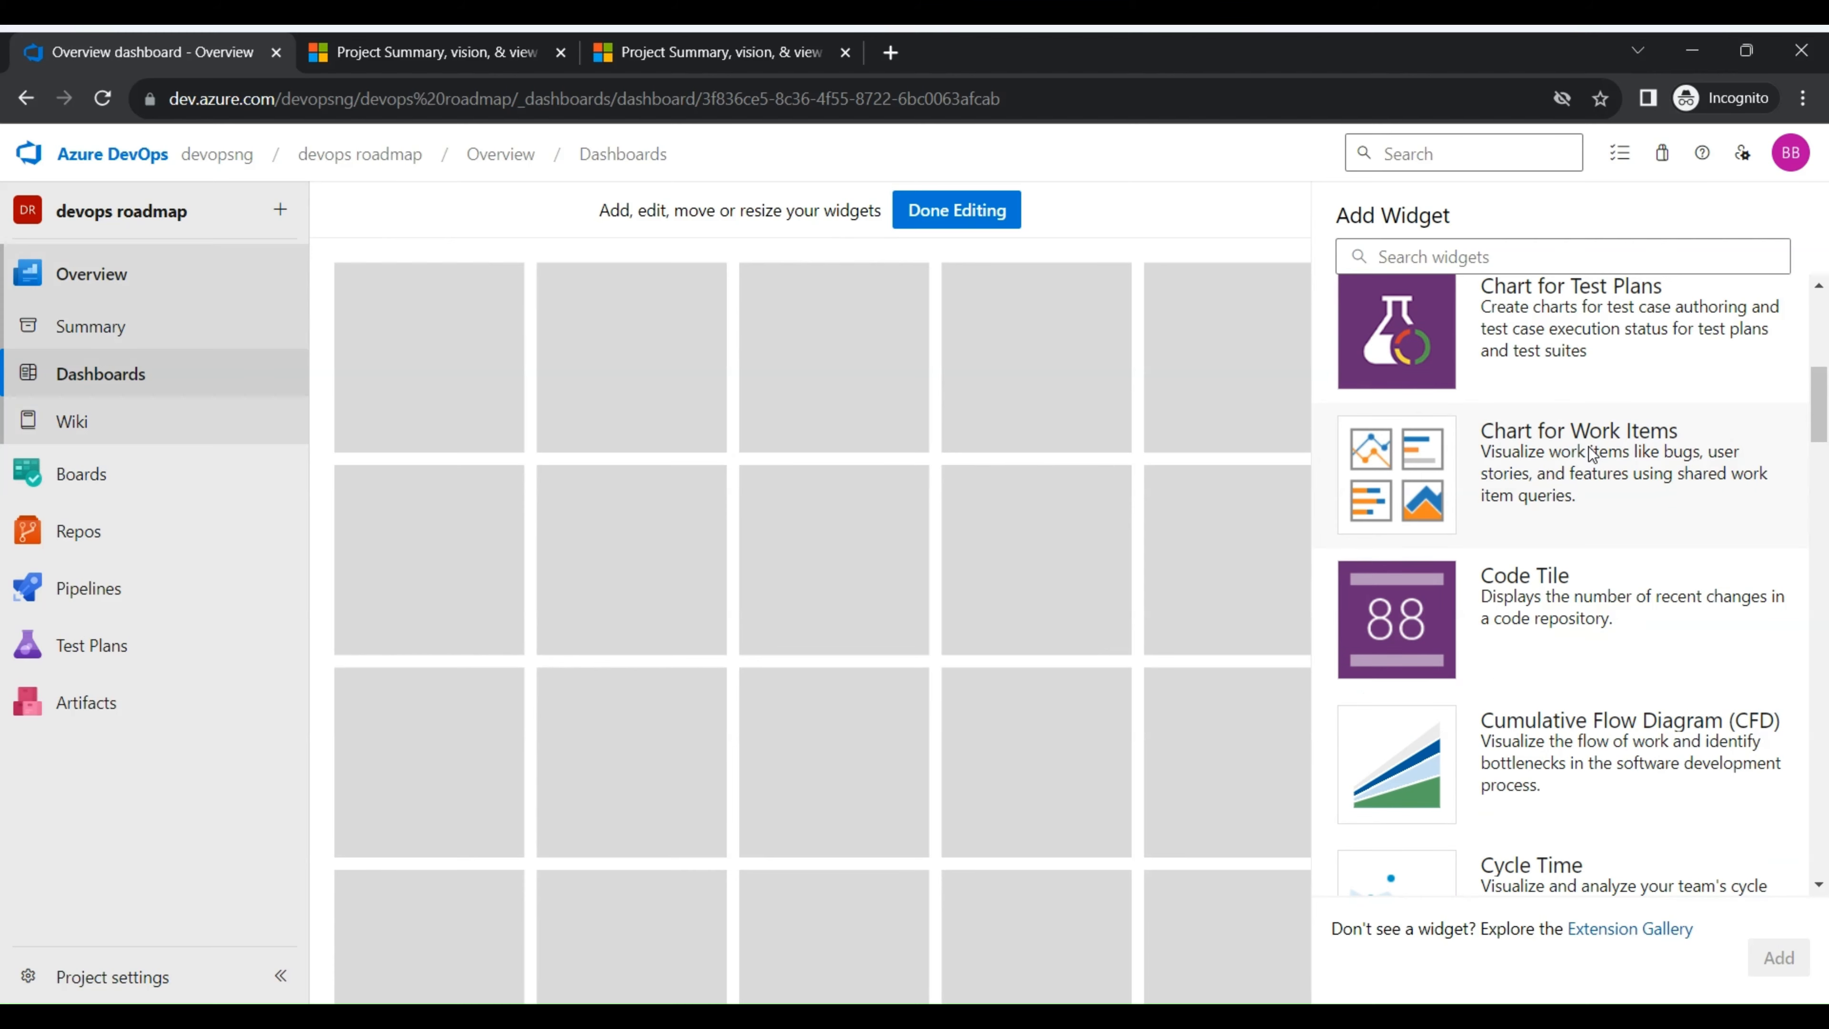
scroll(1592, 440, "up", 8)
scroll(1592, 433, "down", 5)
scroll(1584, 489, "down", 10)
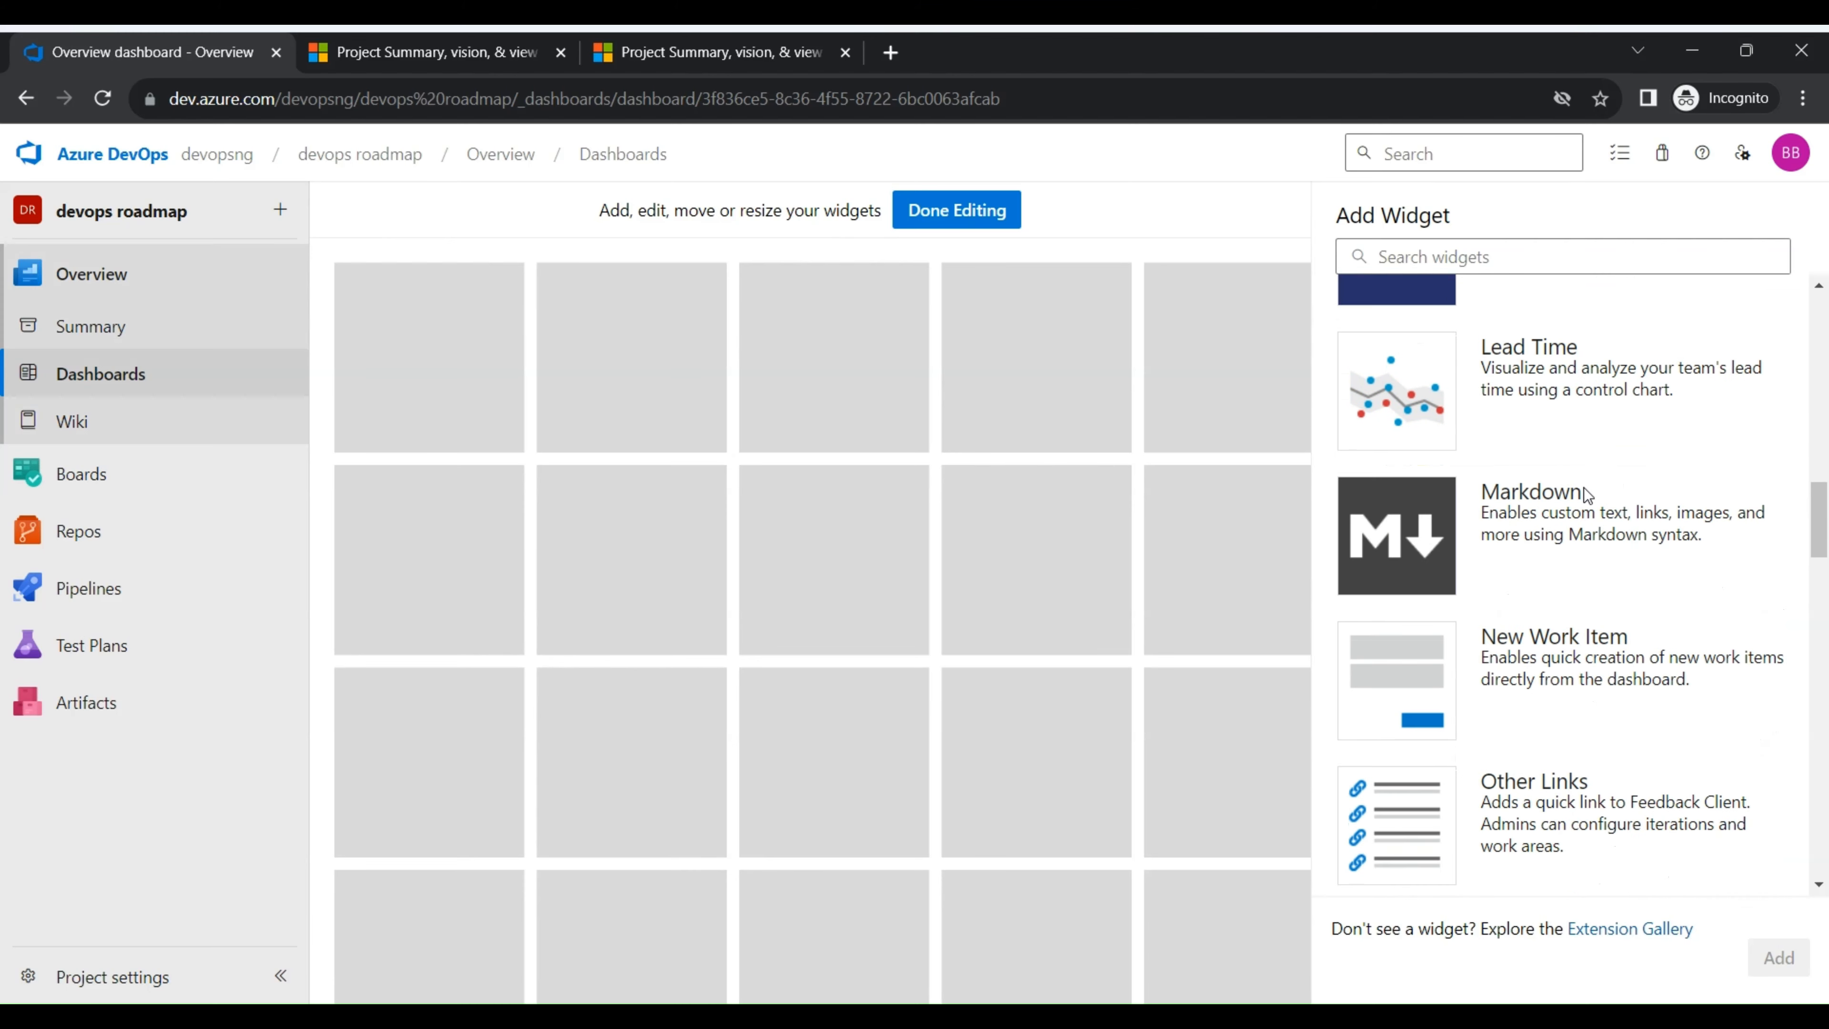
scroll(1583, 487, "down", 4)
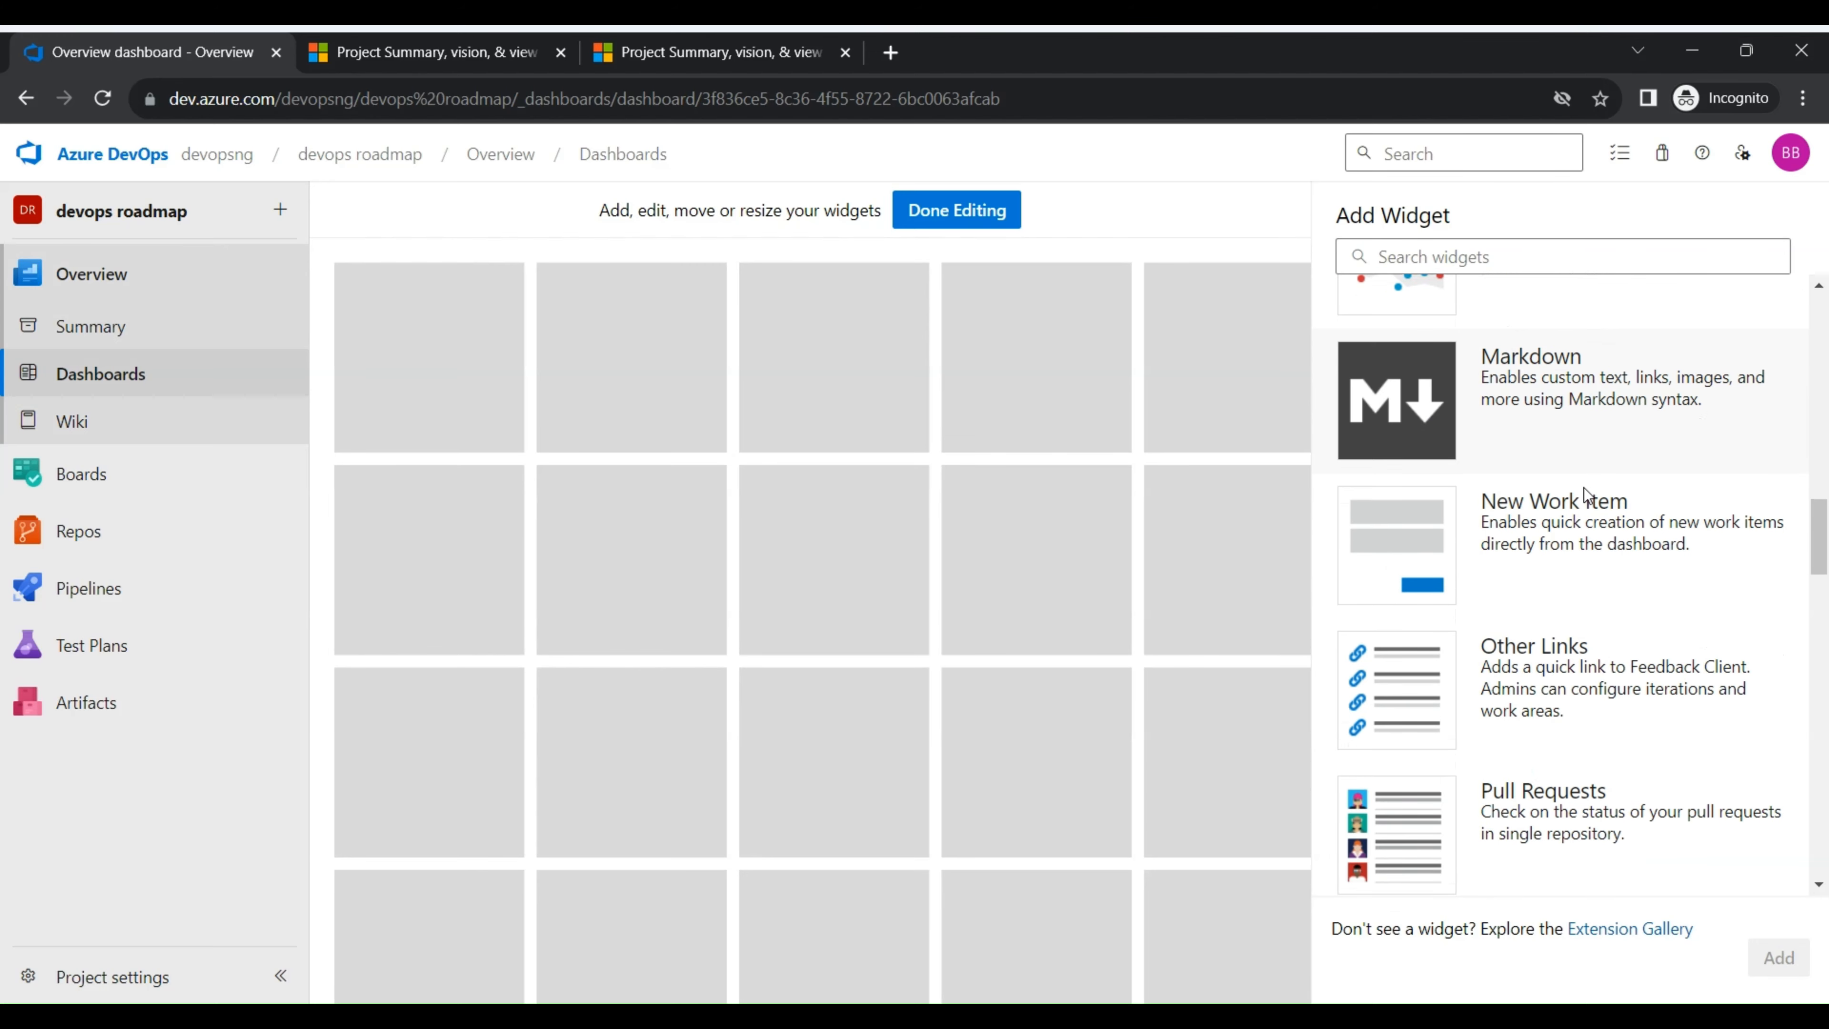
scroll(1610, 550, "up", 2)
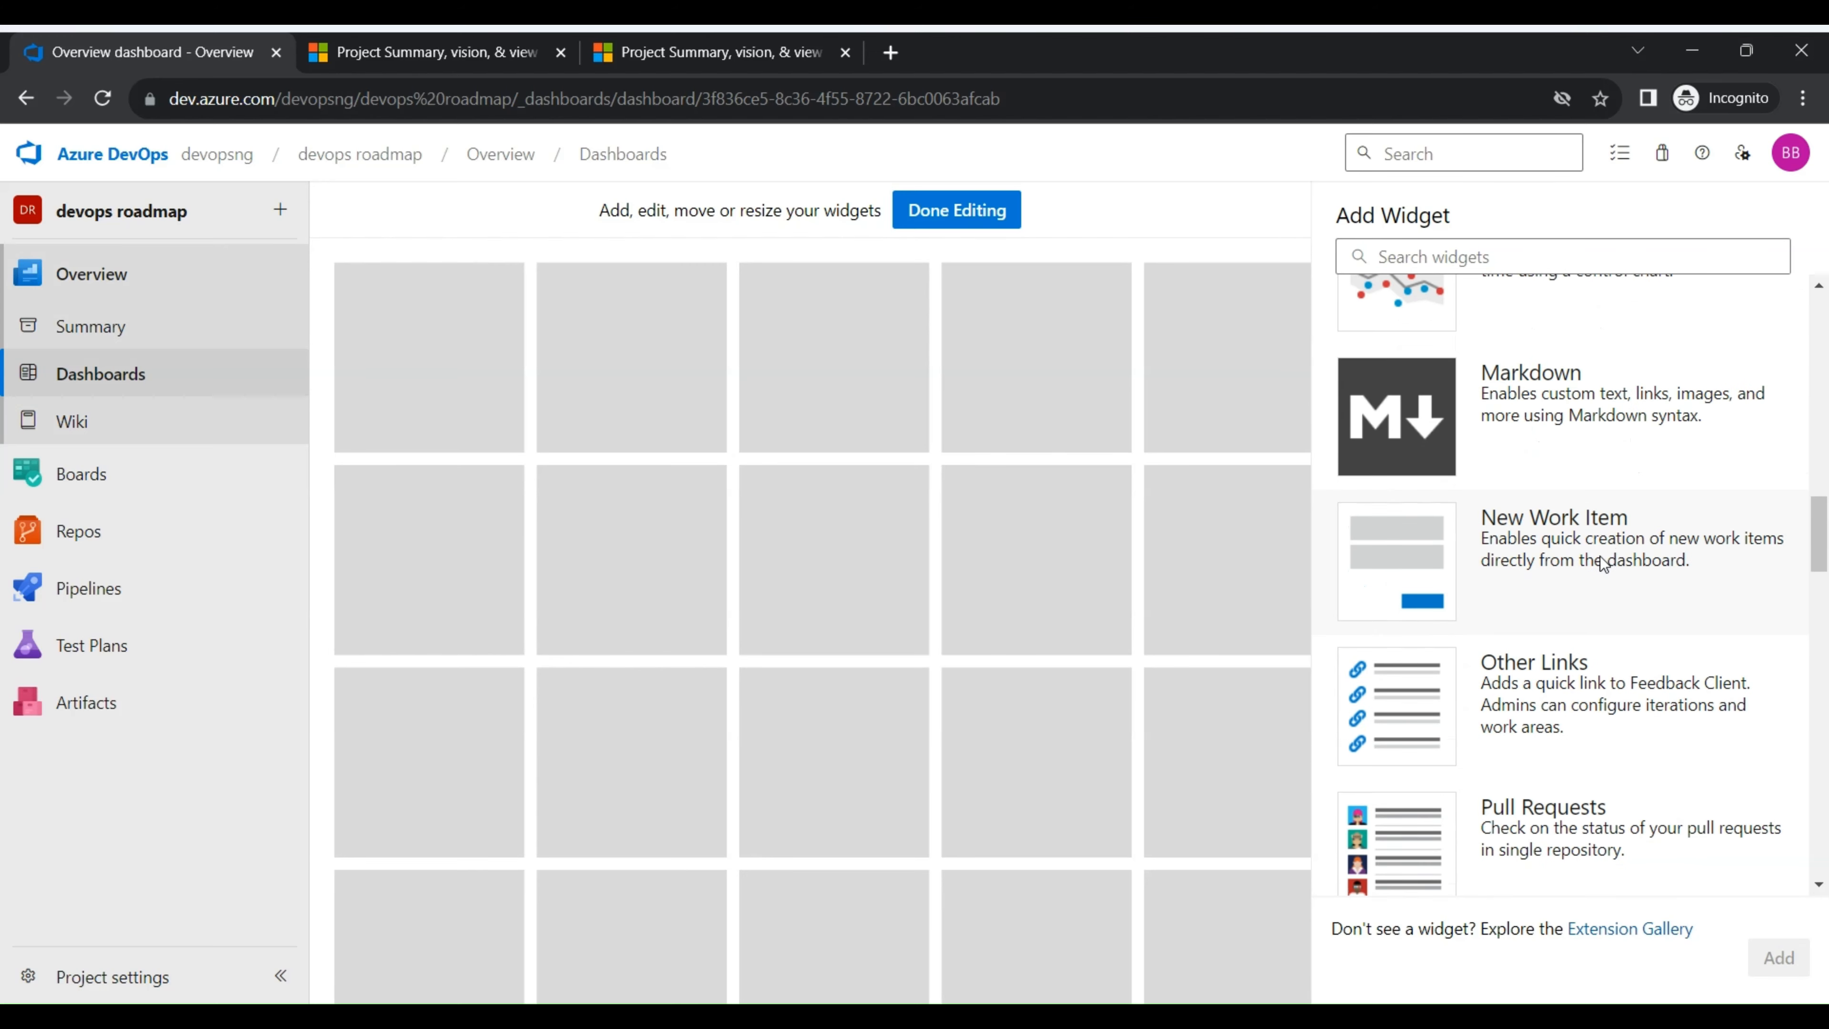
left_click_drag(1600, 556, 436, 317)
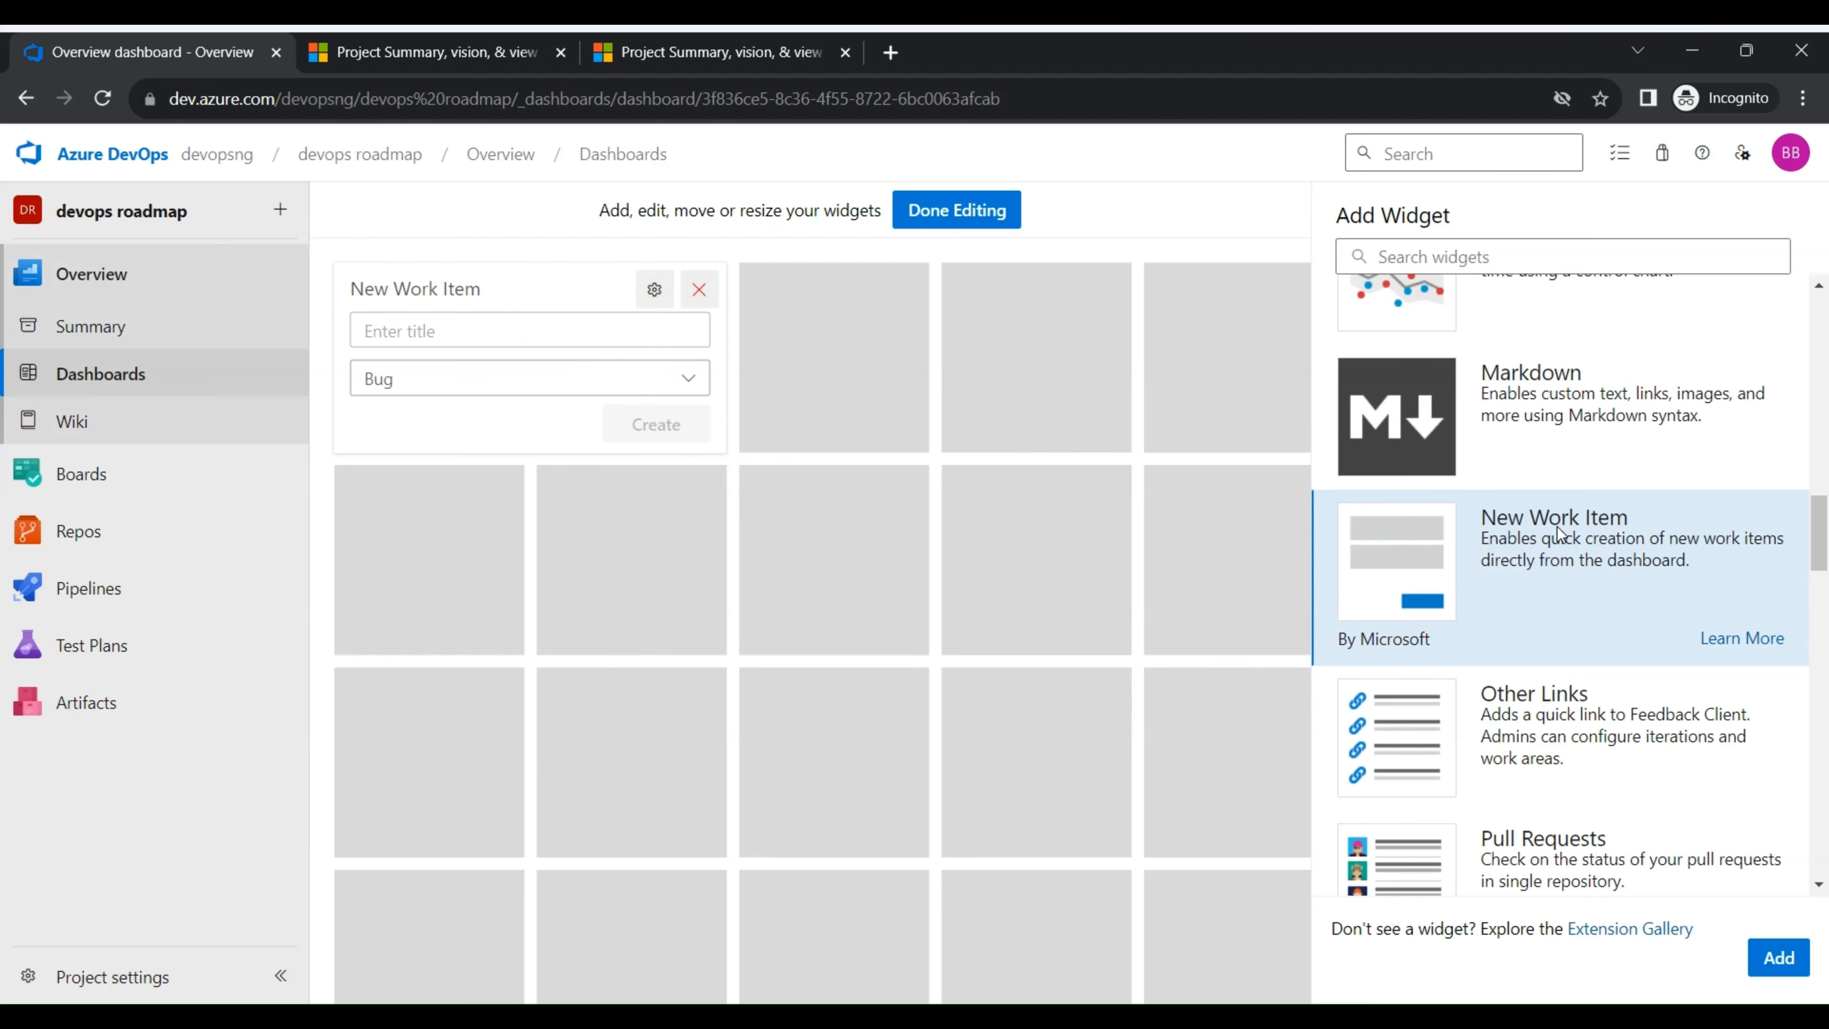
left_click_drag(1557, 533, 349, 470)
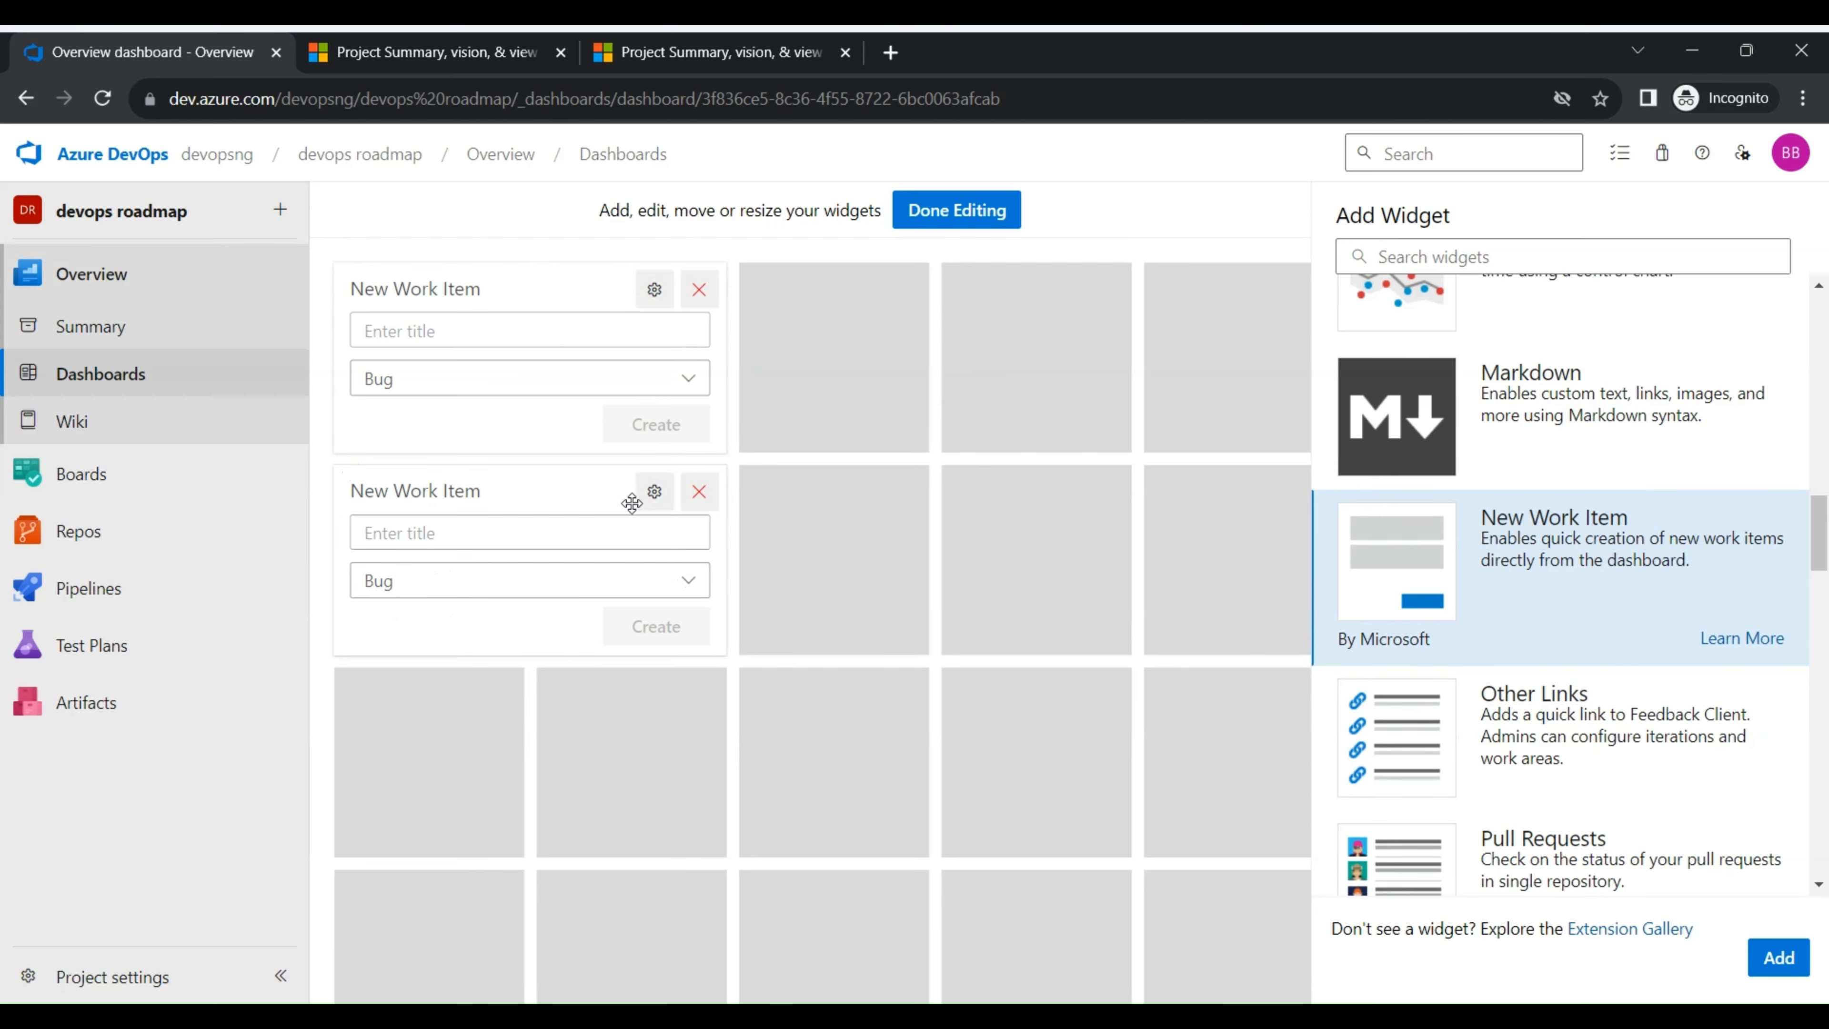
- Set the default type of the lower New Work Item widget to Task and save its configuration
left_click(653, 494)
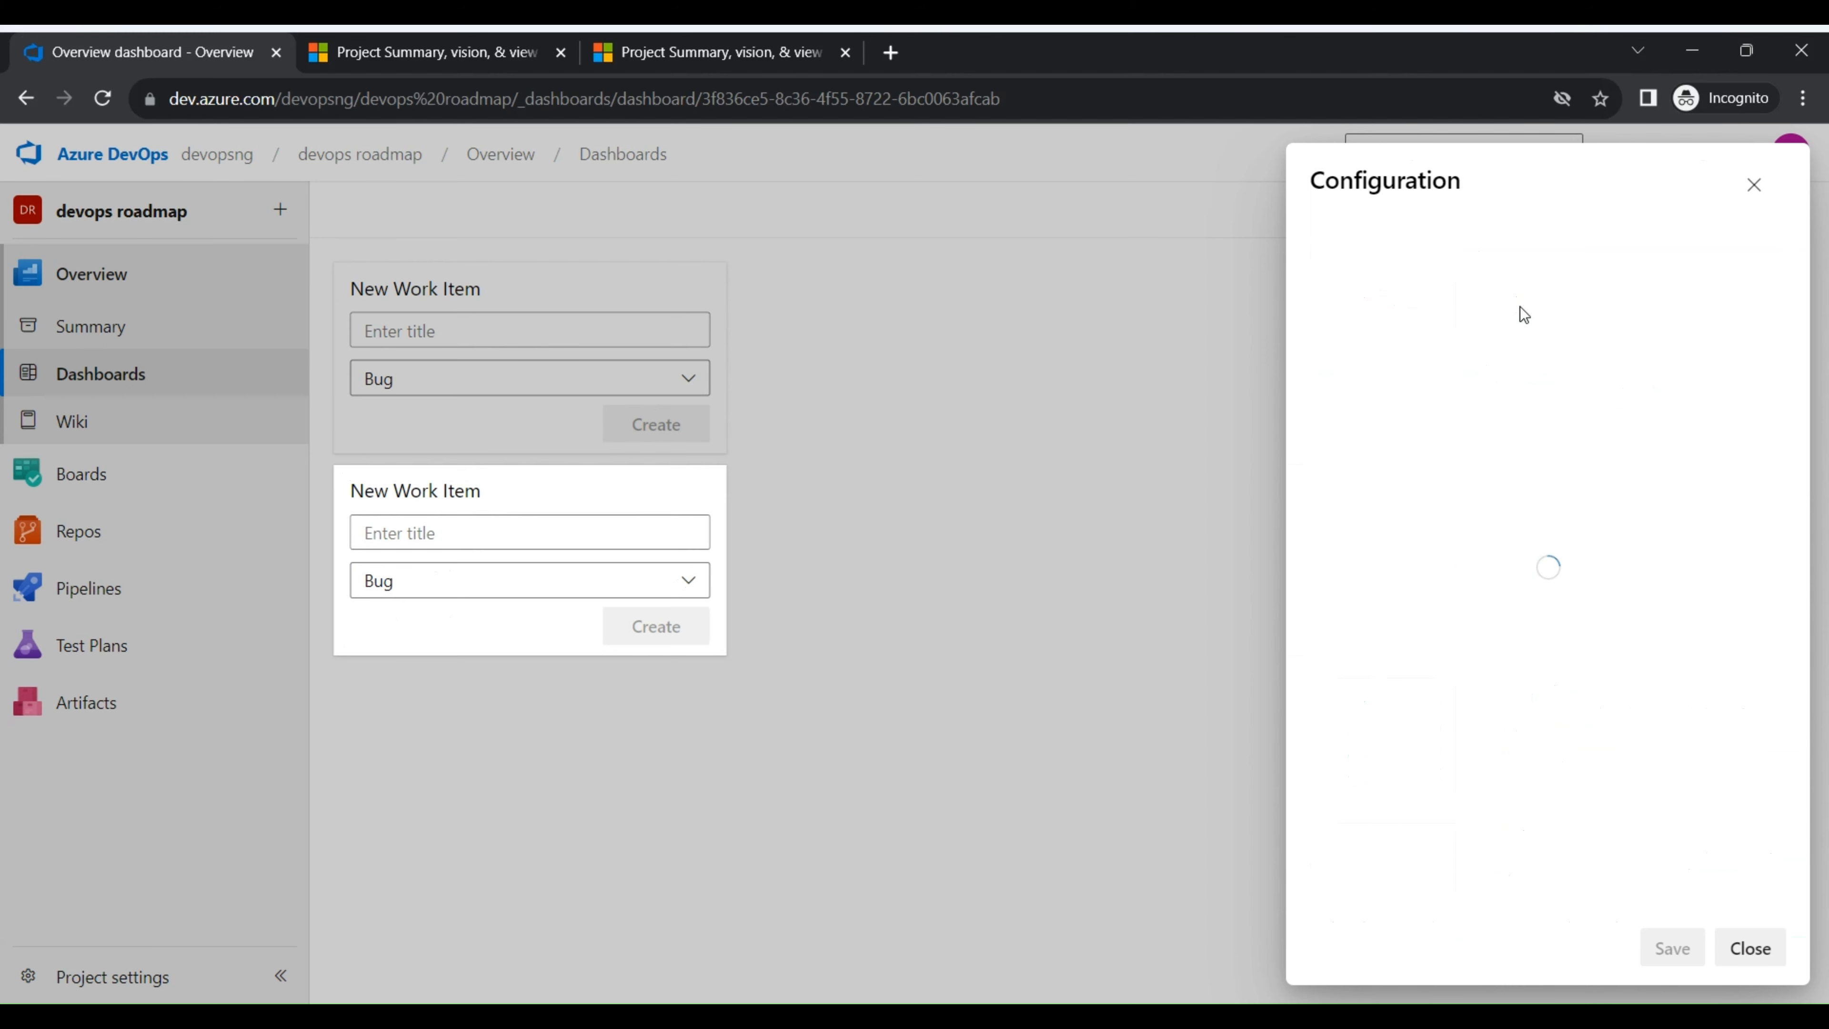
left_click(1539, 287)
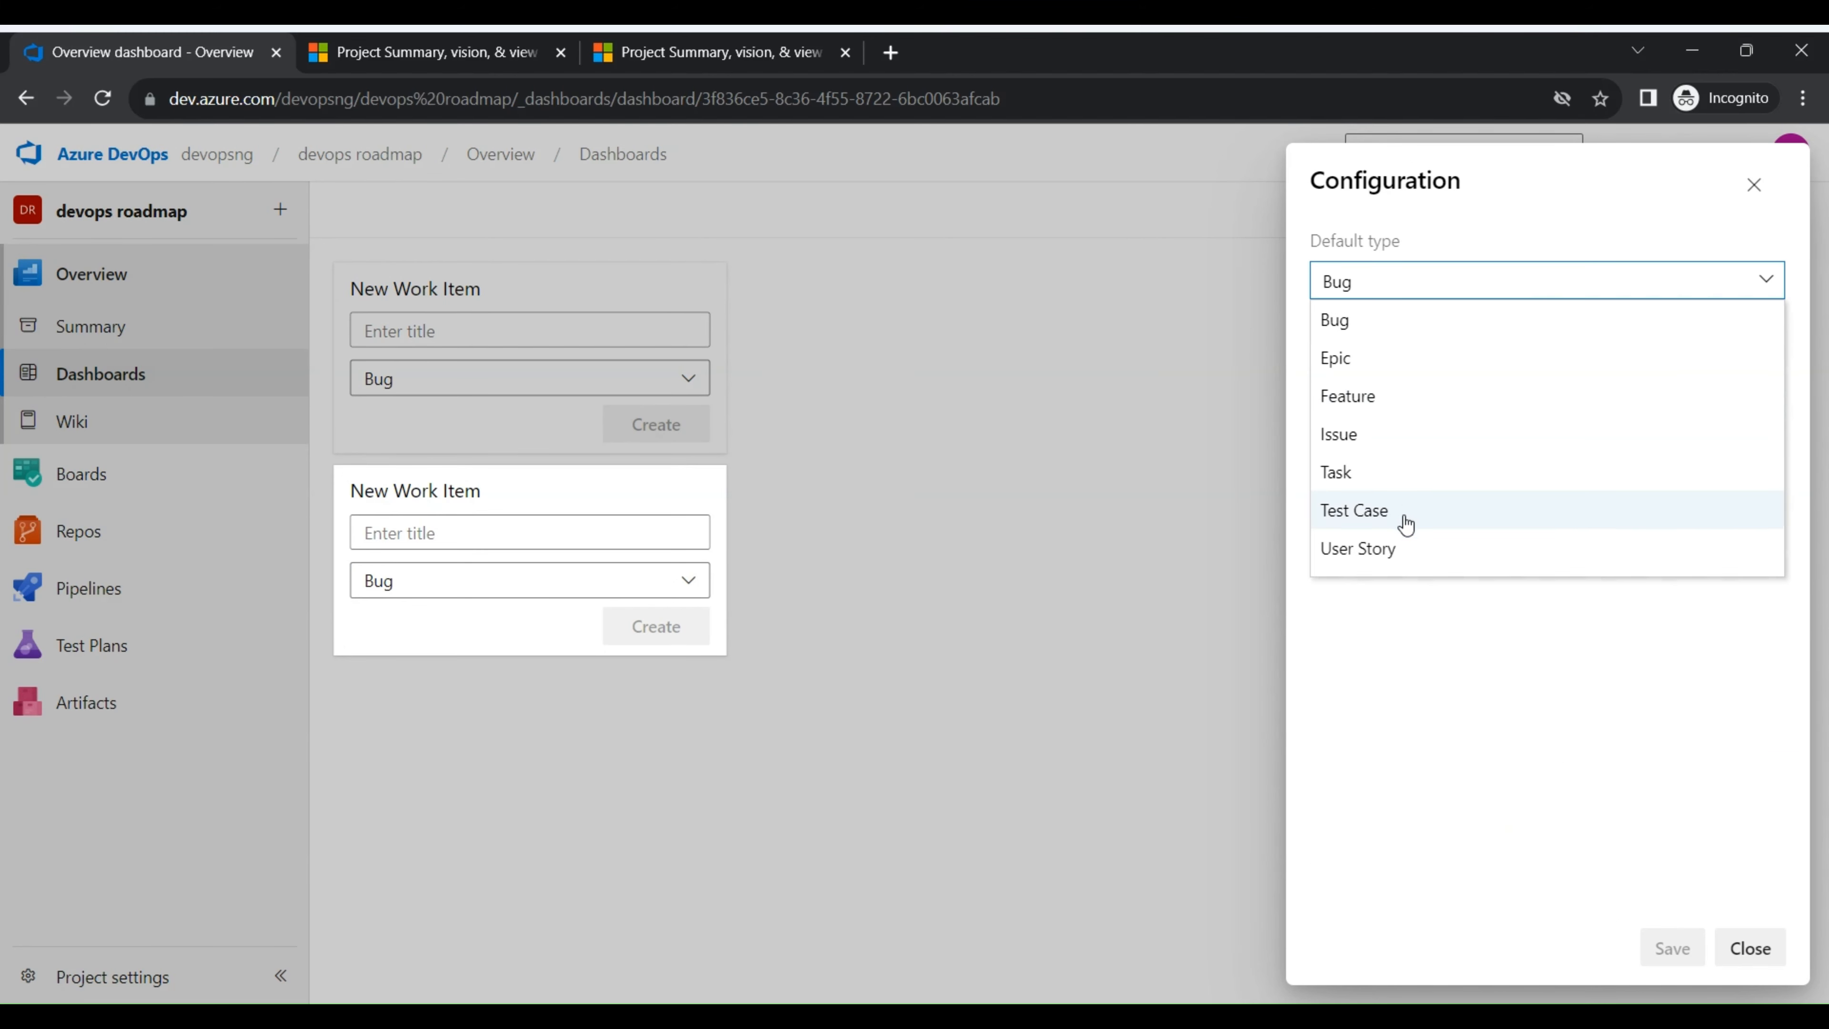
left_click(1407, 474)
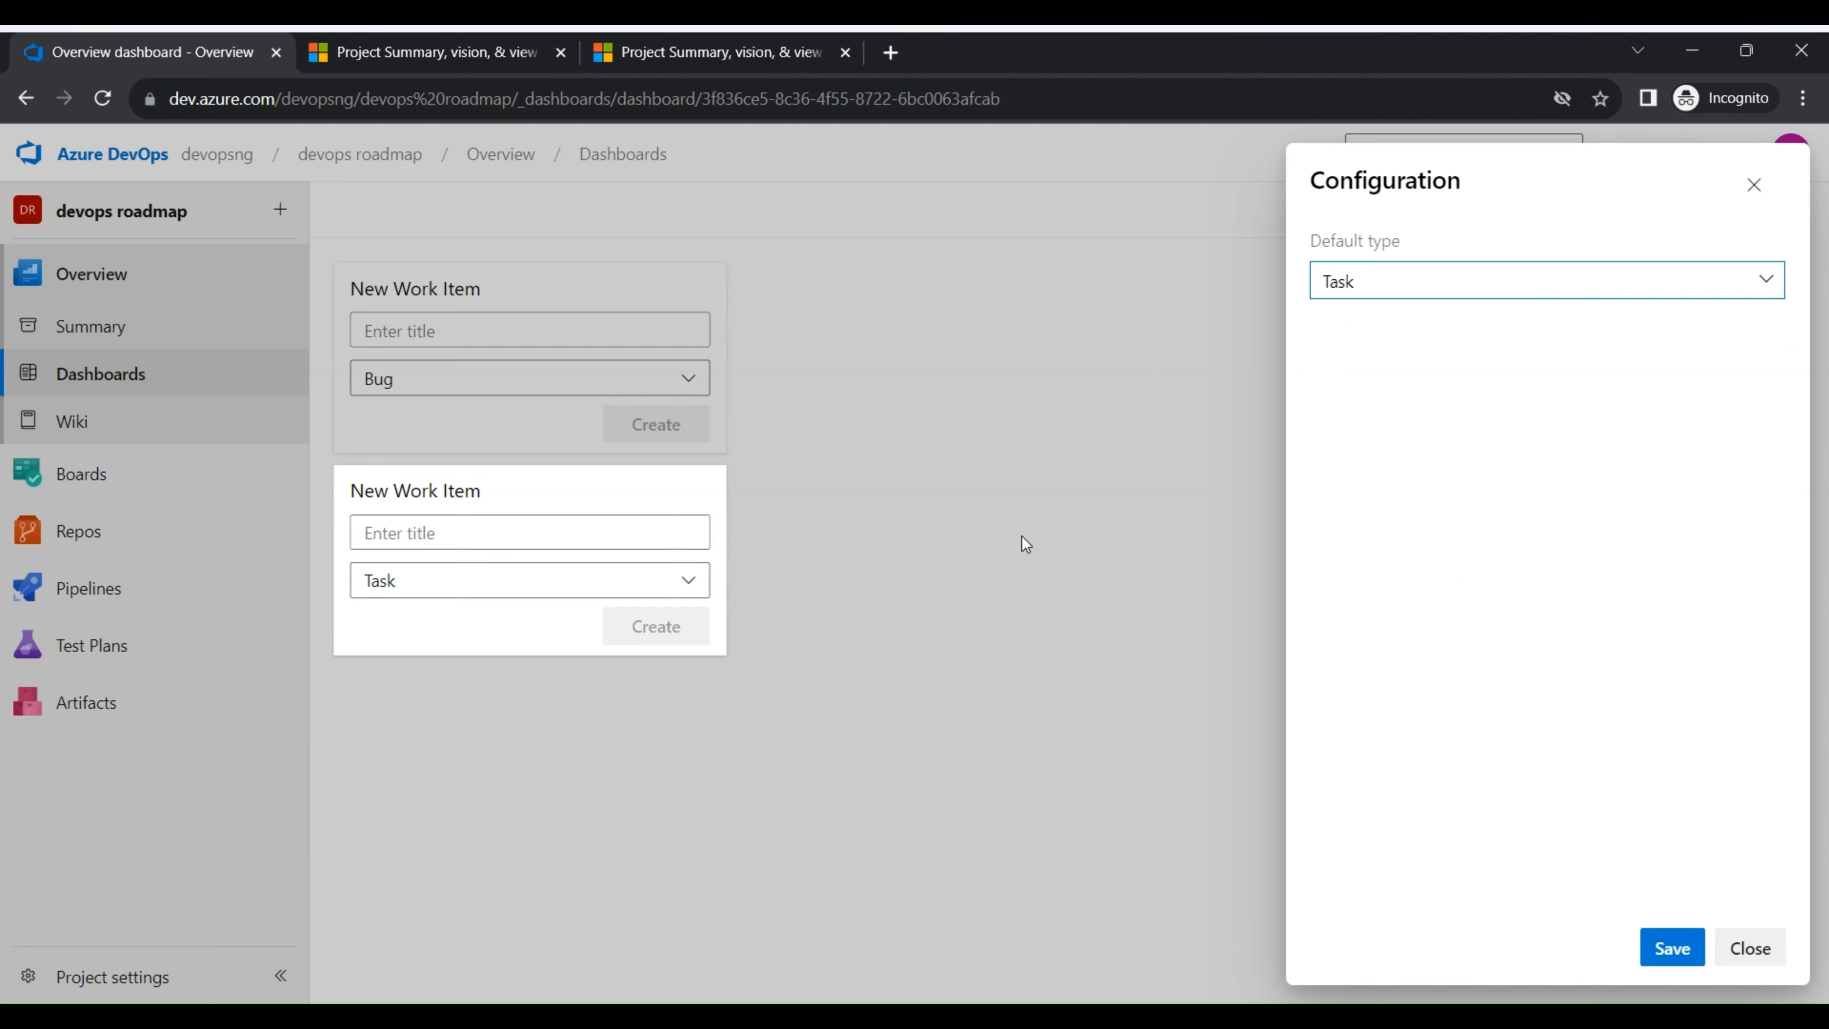
left_click(1673, 948)
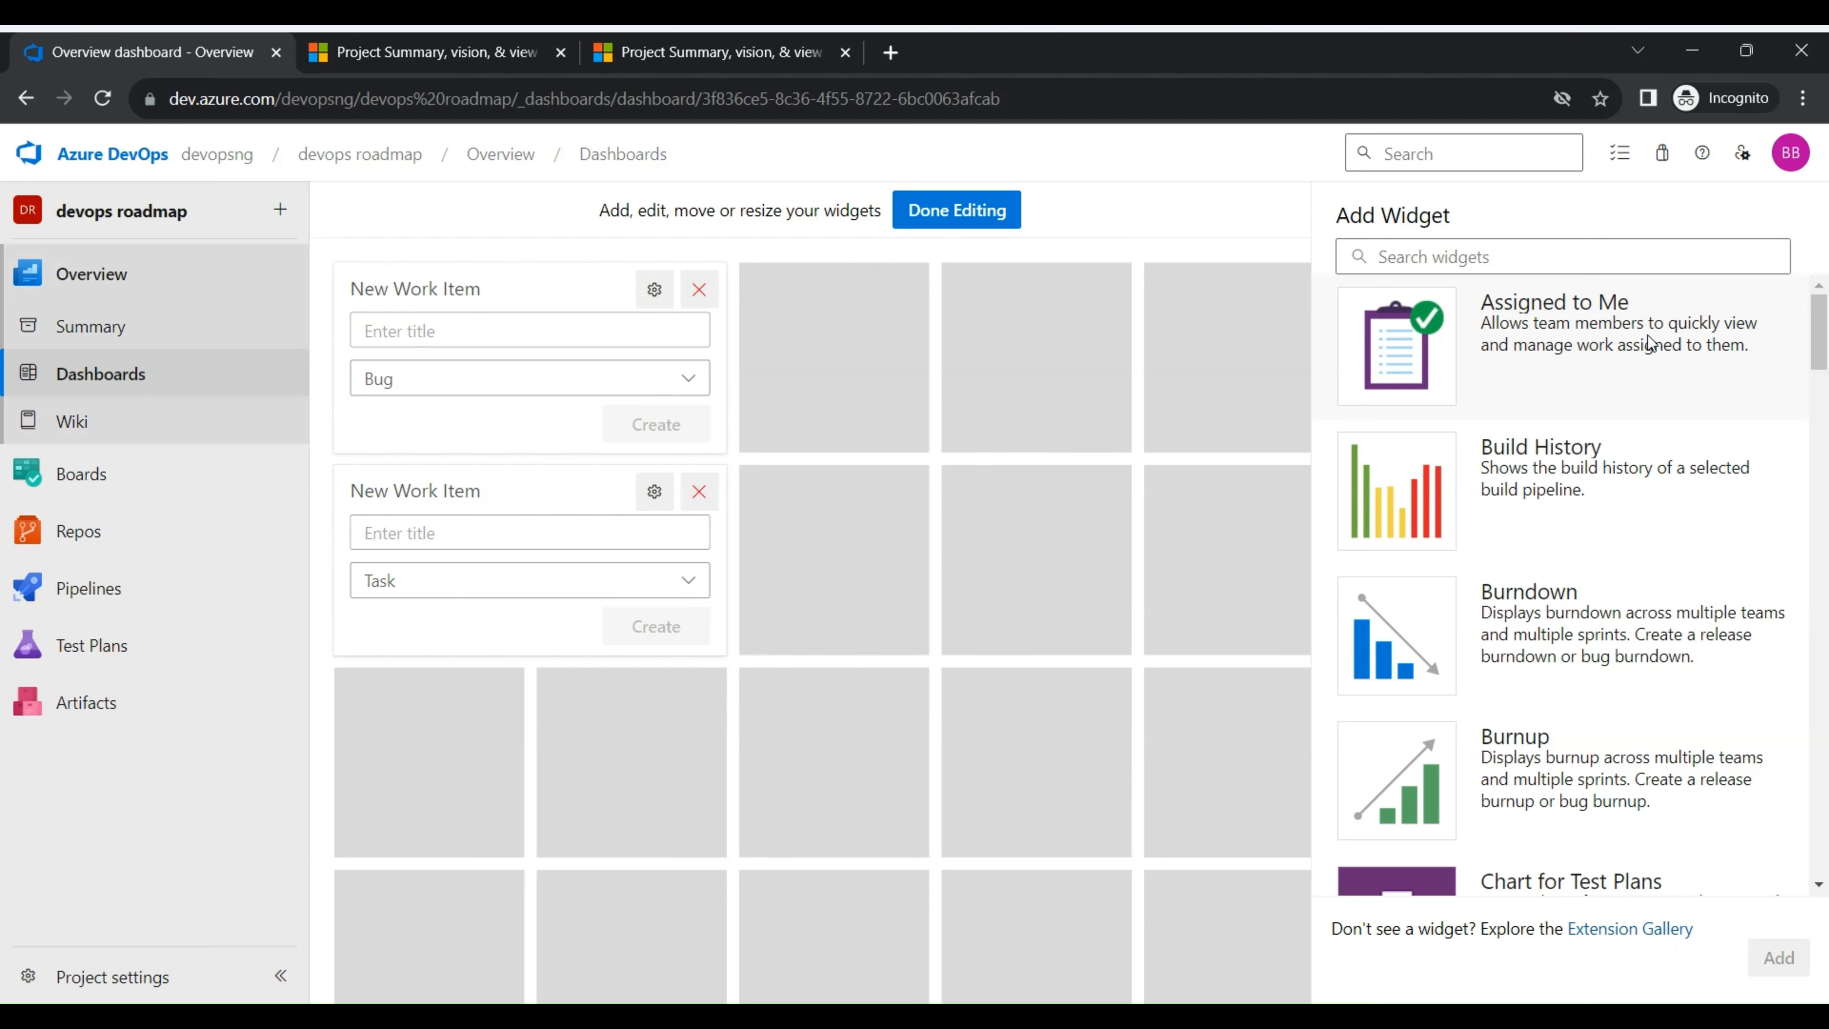
- Add an Assigned to Me widget beside the New Work Item widgets and a Pull Requests widget below them
left_click_drag(1654, 332, 796, 278)
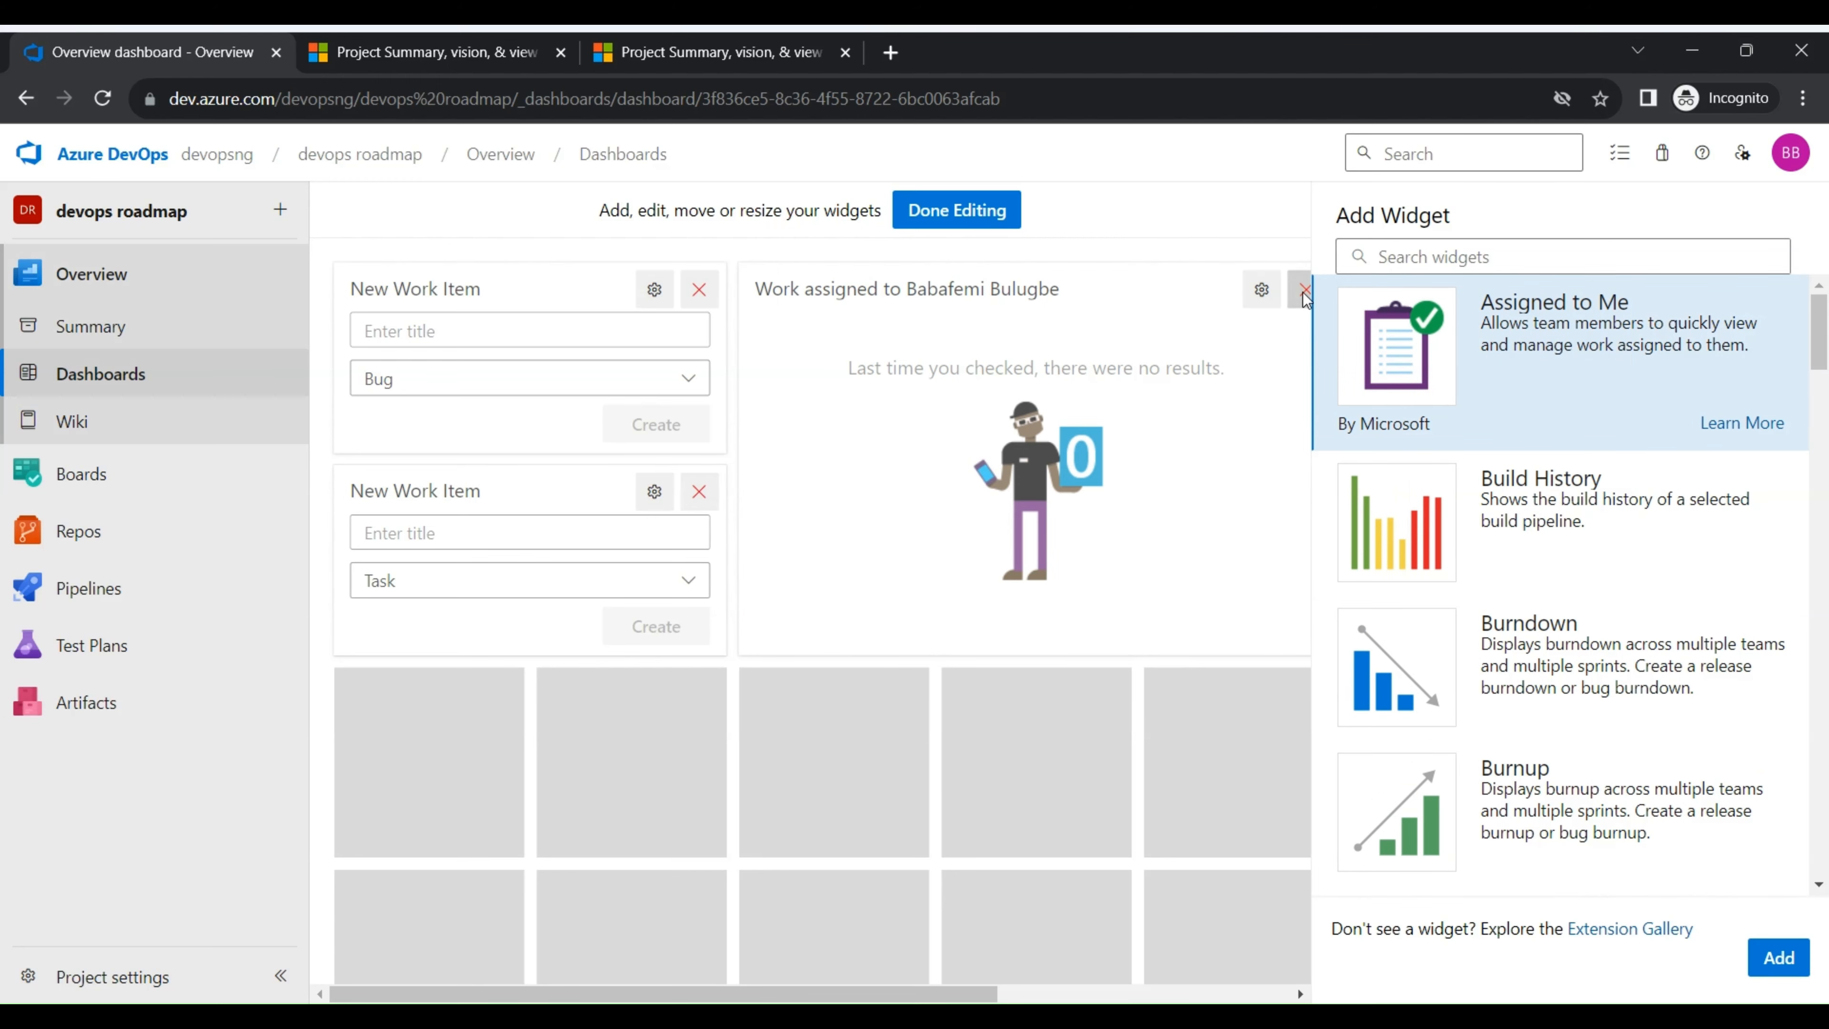
scroll(1605, 498, "down", 10)
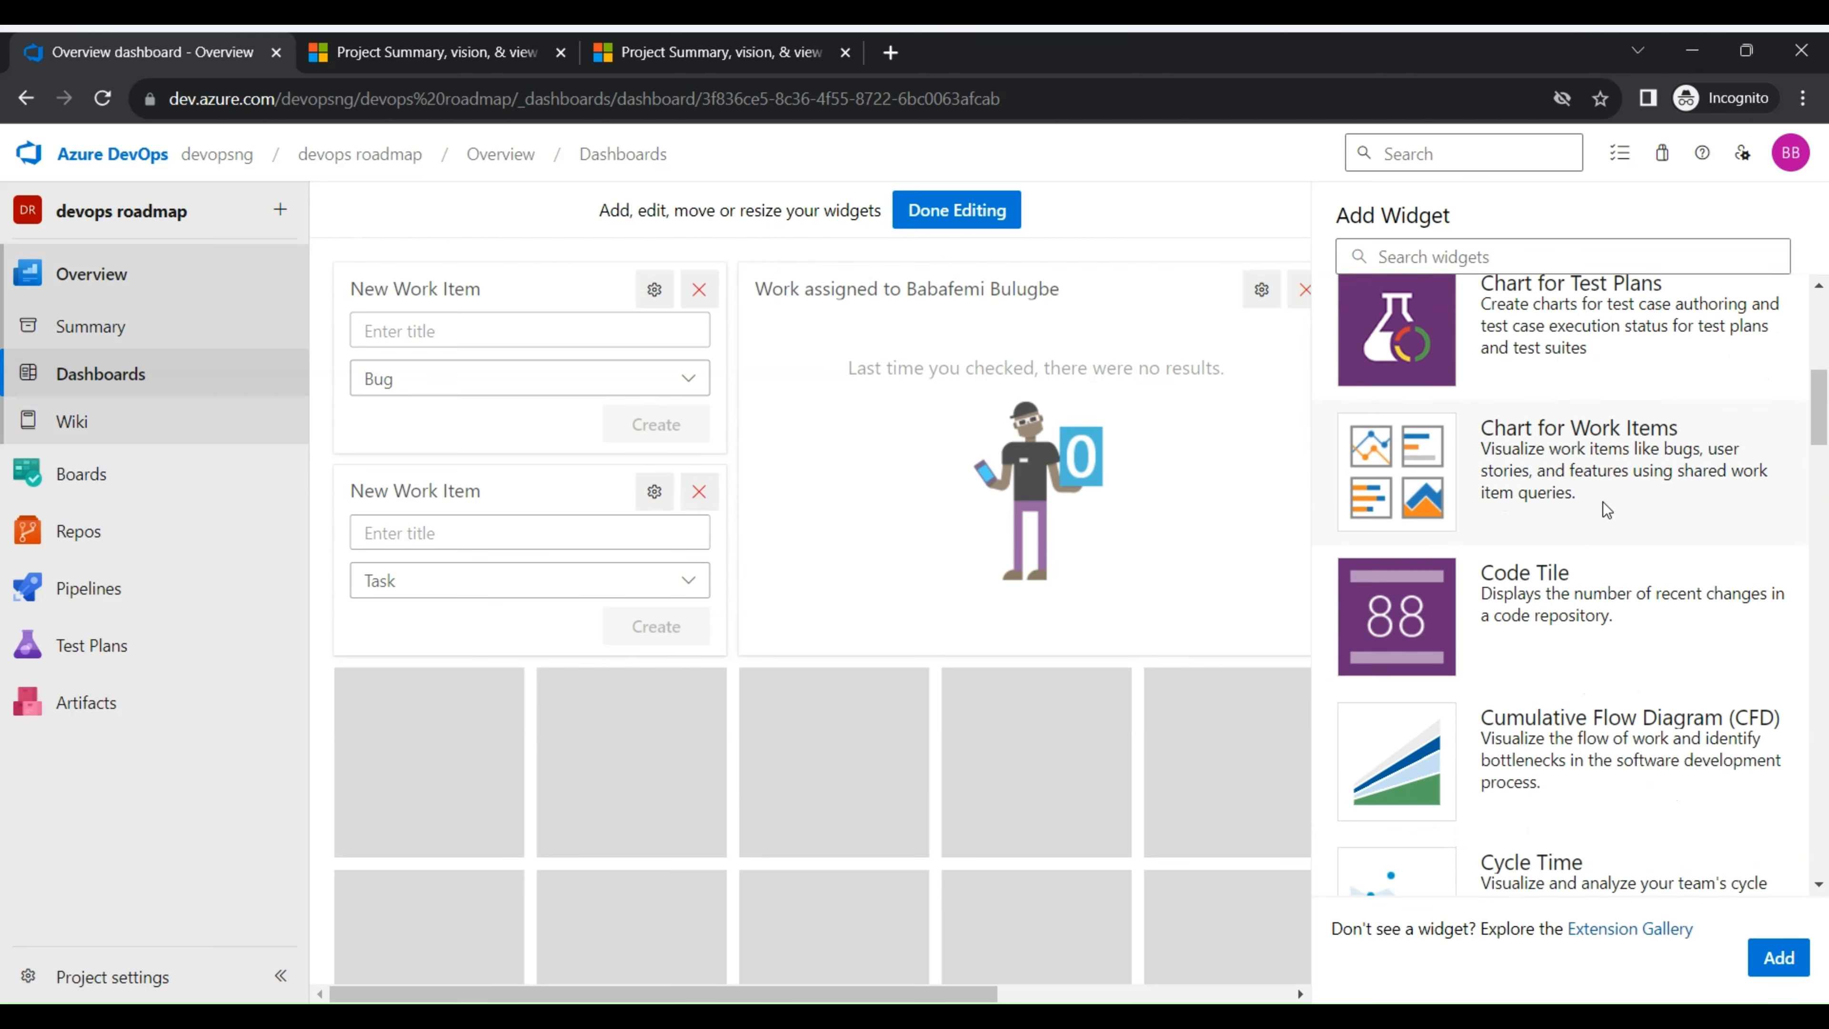
scroll(1606, 508, "down", 10)
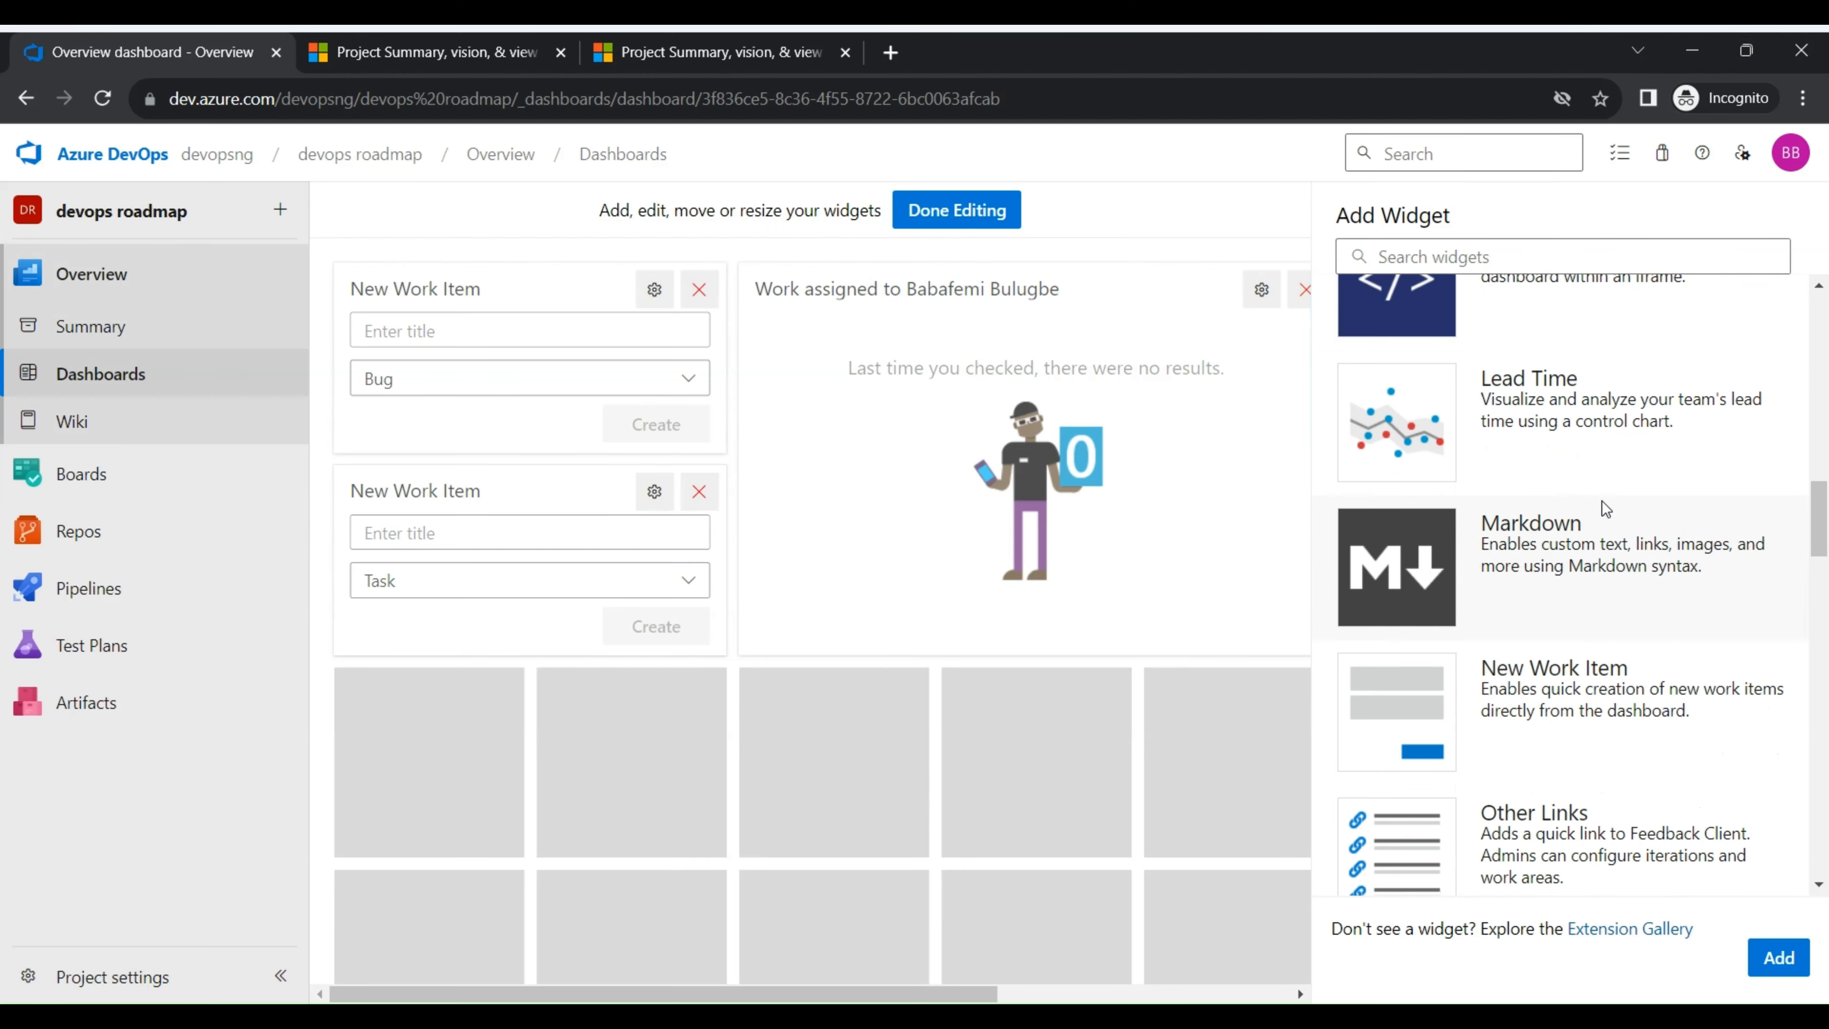
left_click_drag(1602, 472, 1526, 460)
scroll(1610, 576, "down", 7)
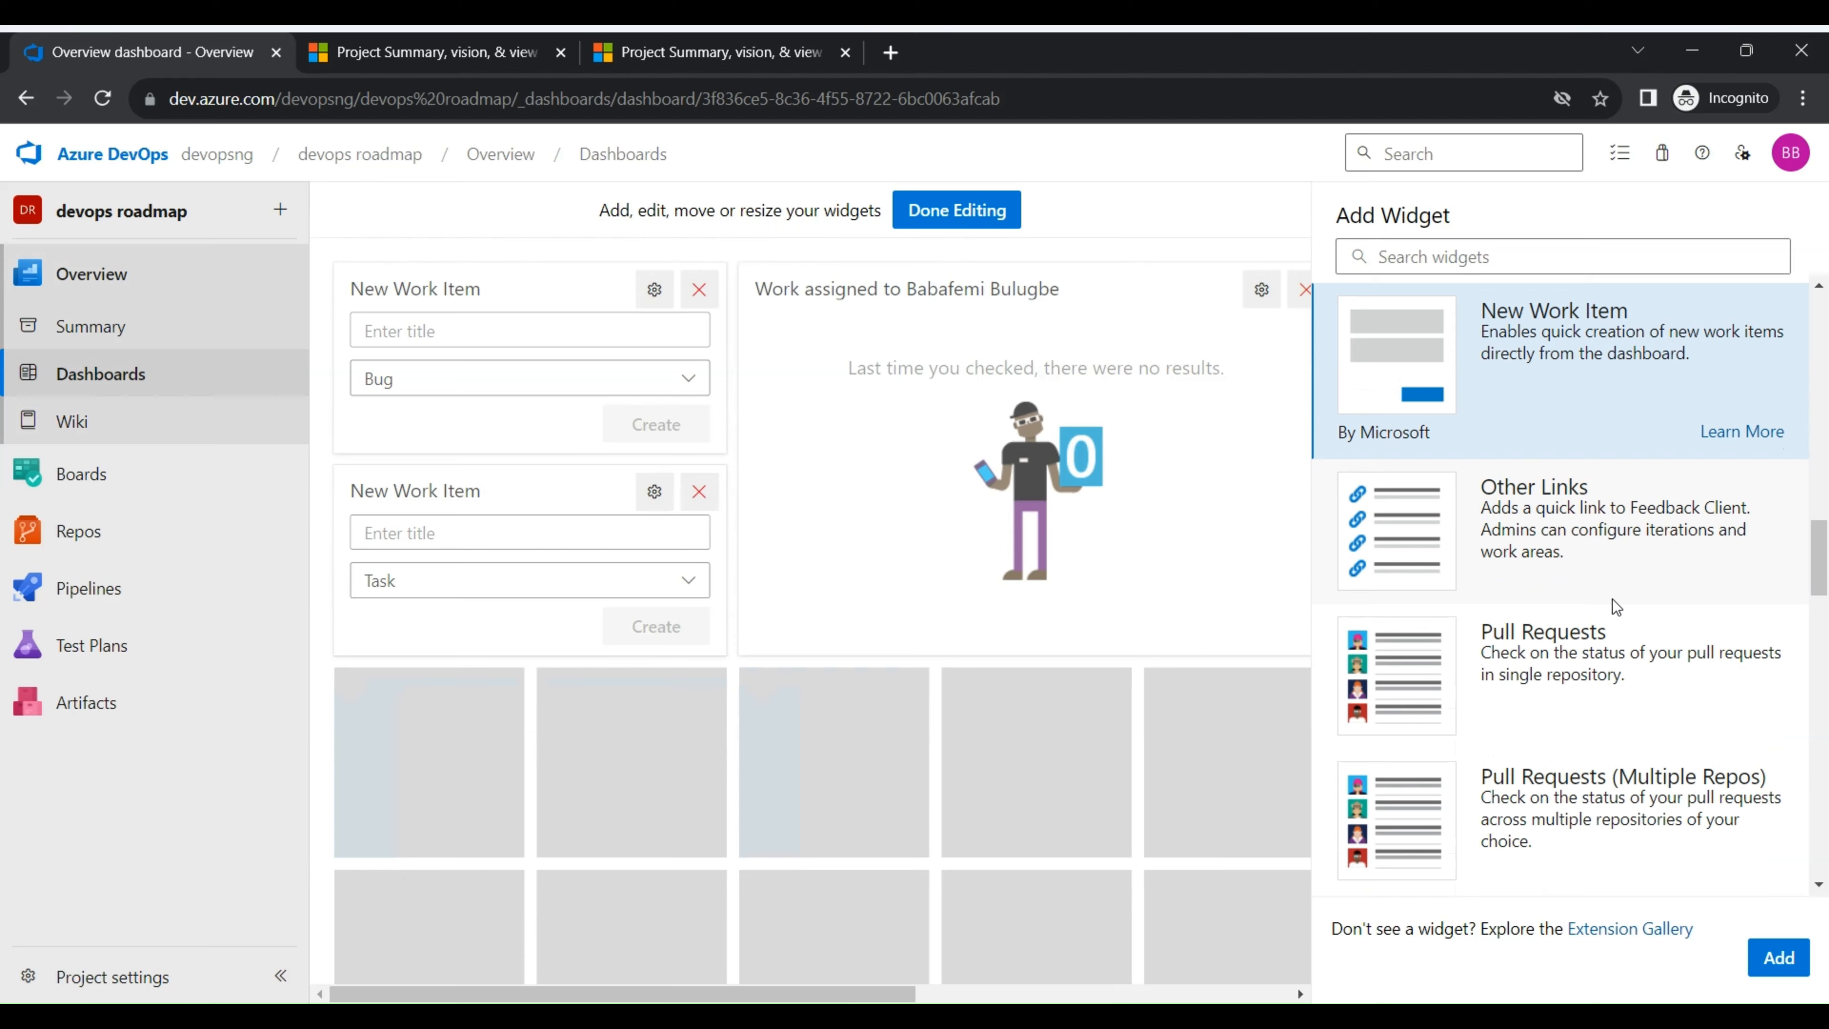
scroll(1613, 554, "up", 3)
left_click_drag(1612, 555, 363, 666)
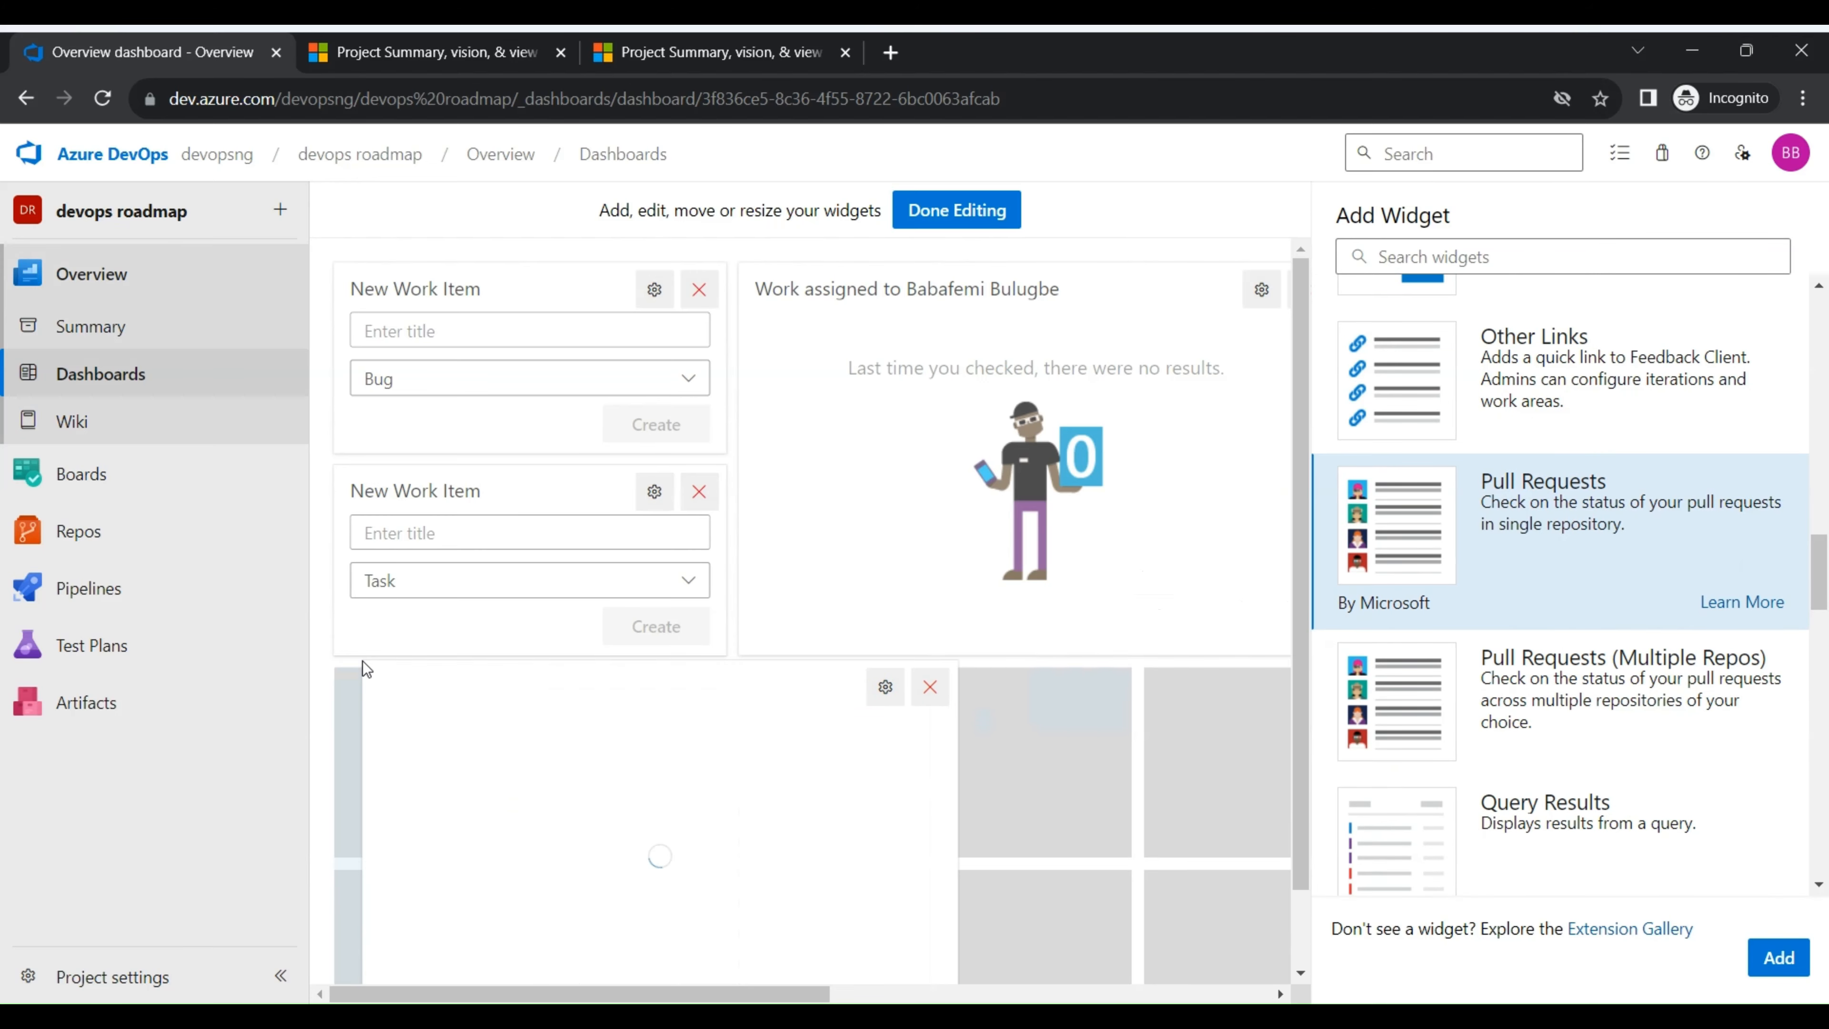
scroll(837, 756, "down", 1)
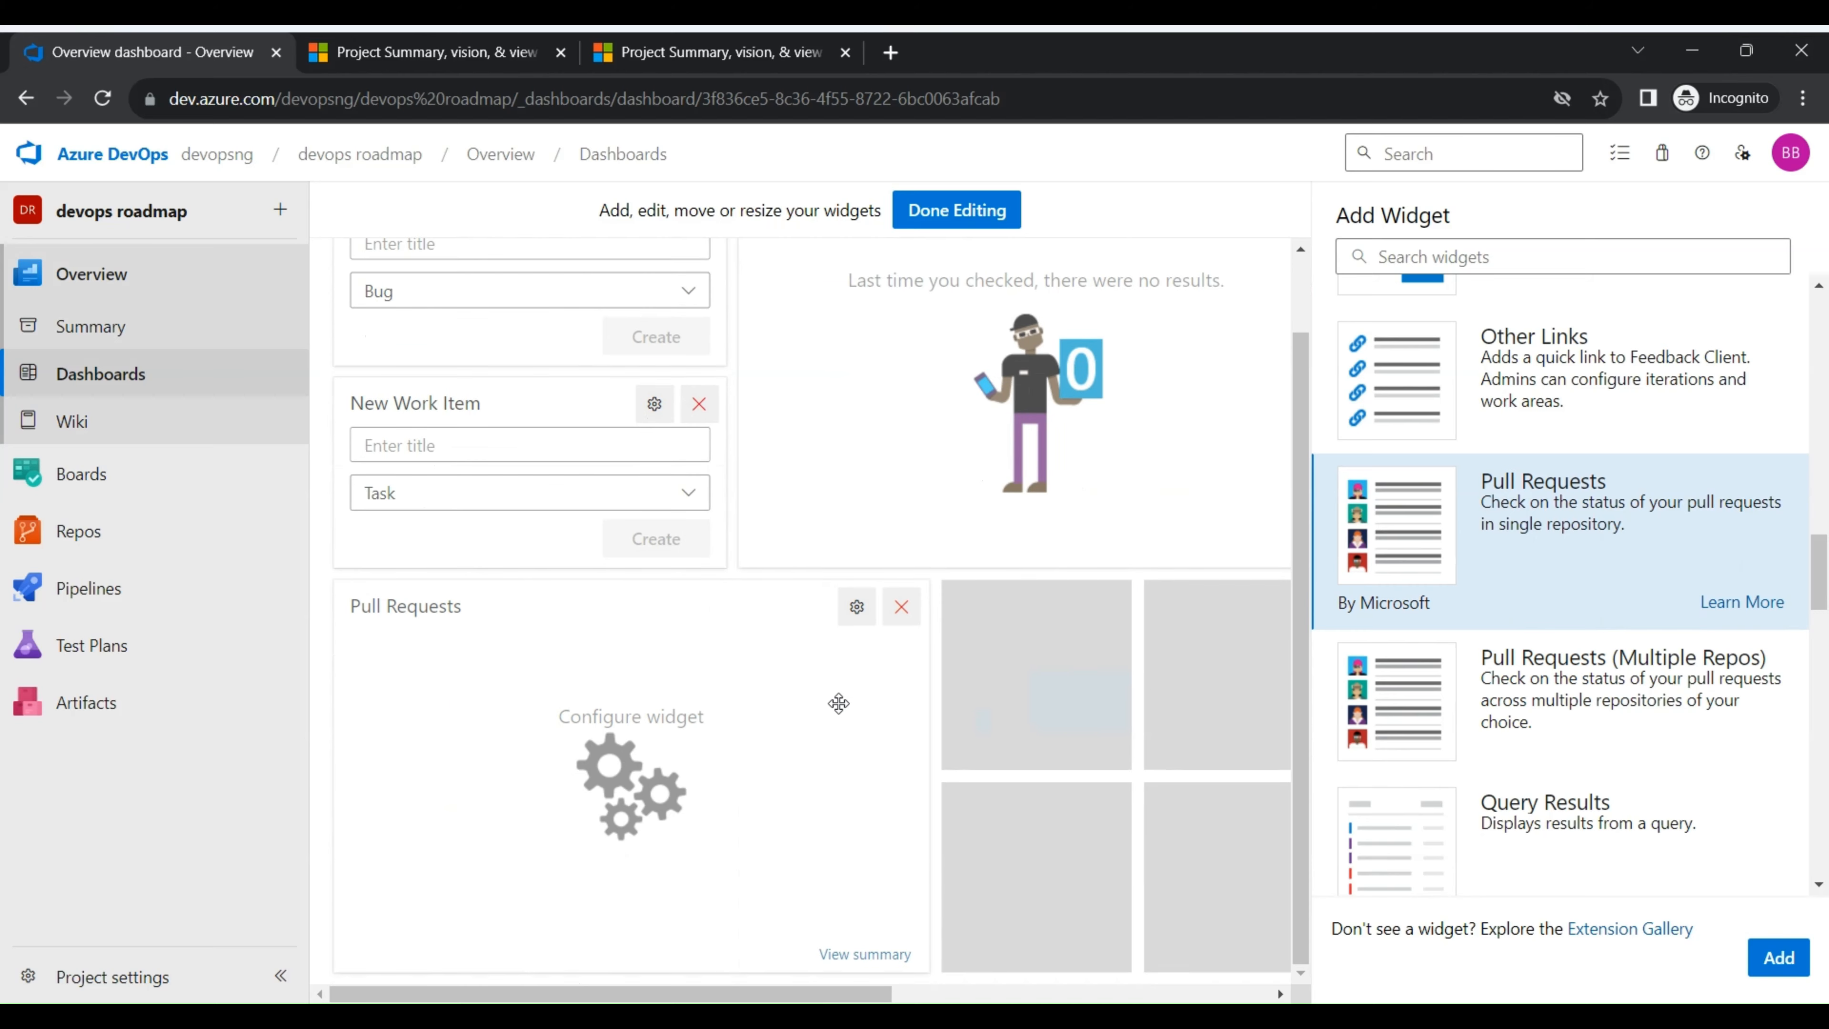
- Configure the Pull Requests widget for the devops roadmap repository with the default view Assigned to a team
left_click(859, 607)
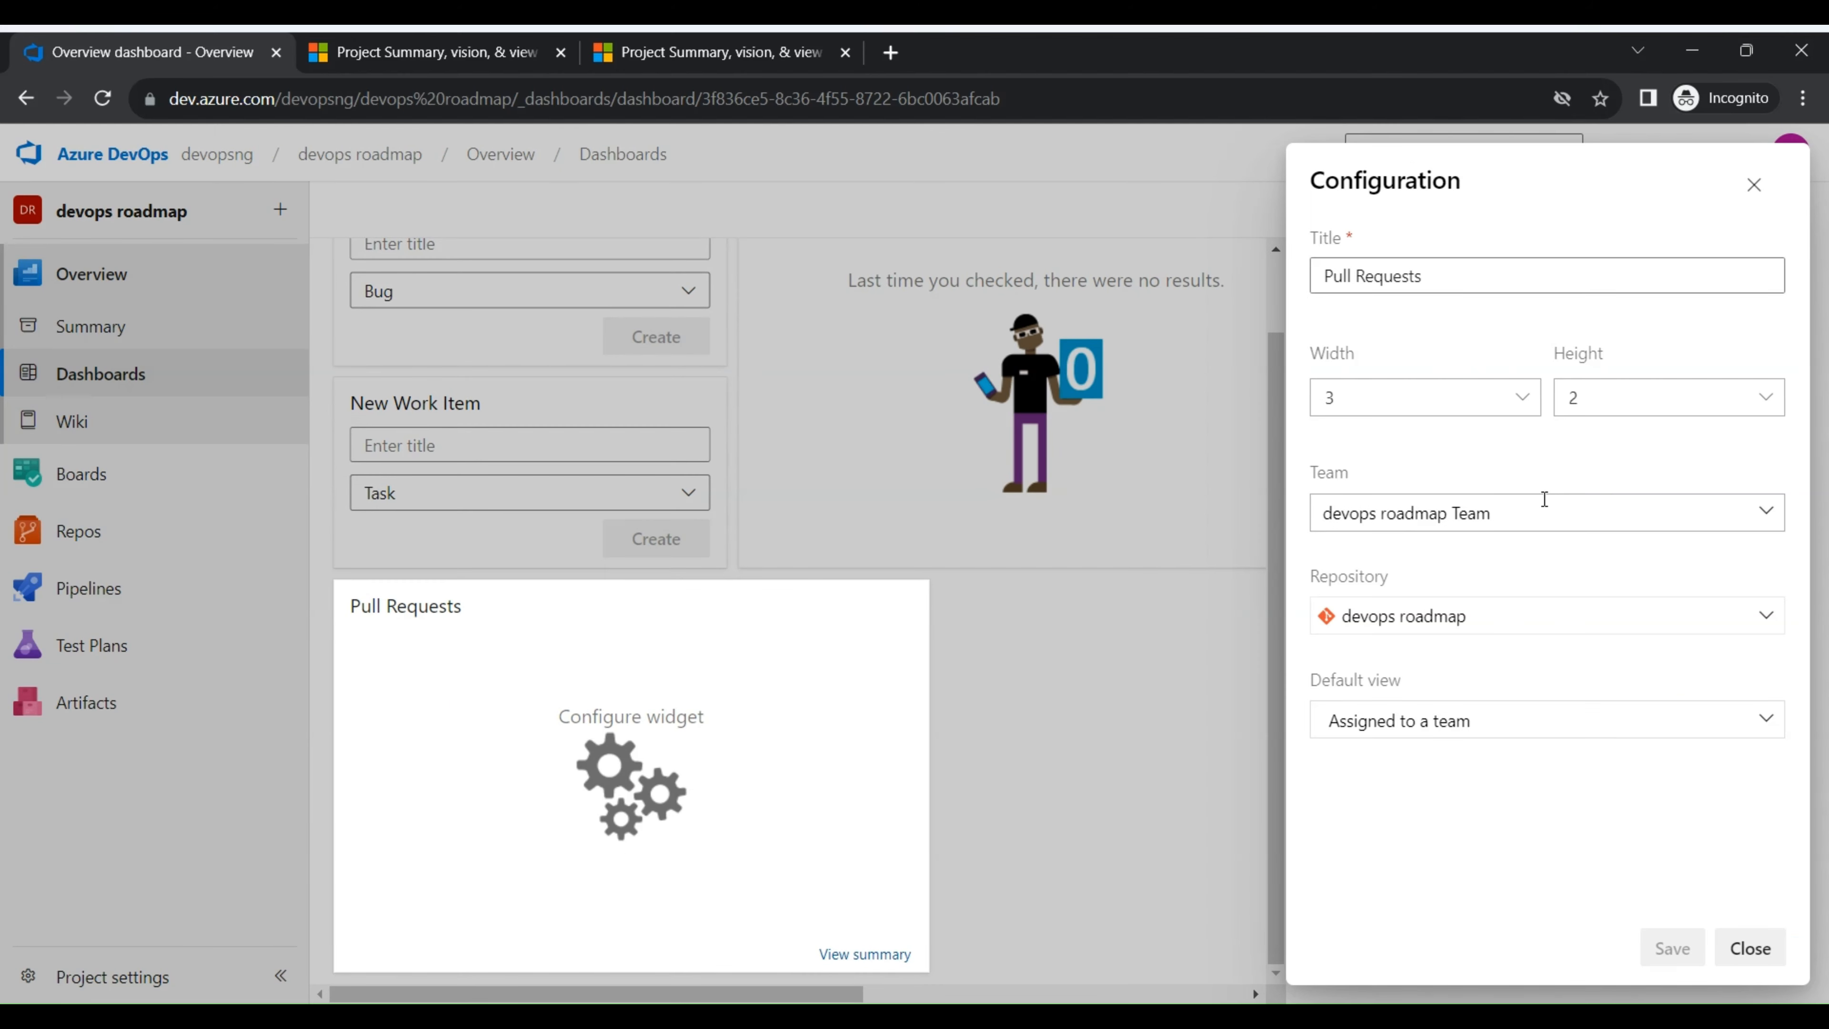
left_click(1457, 722)
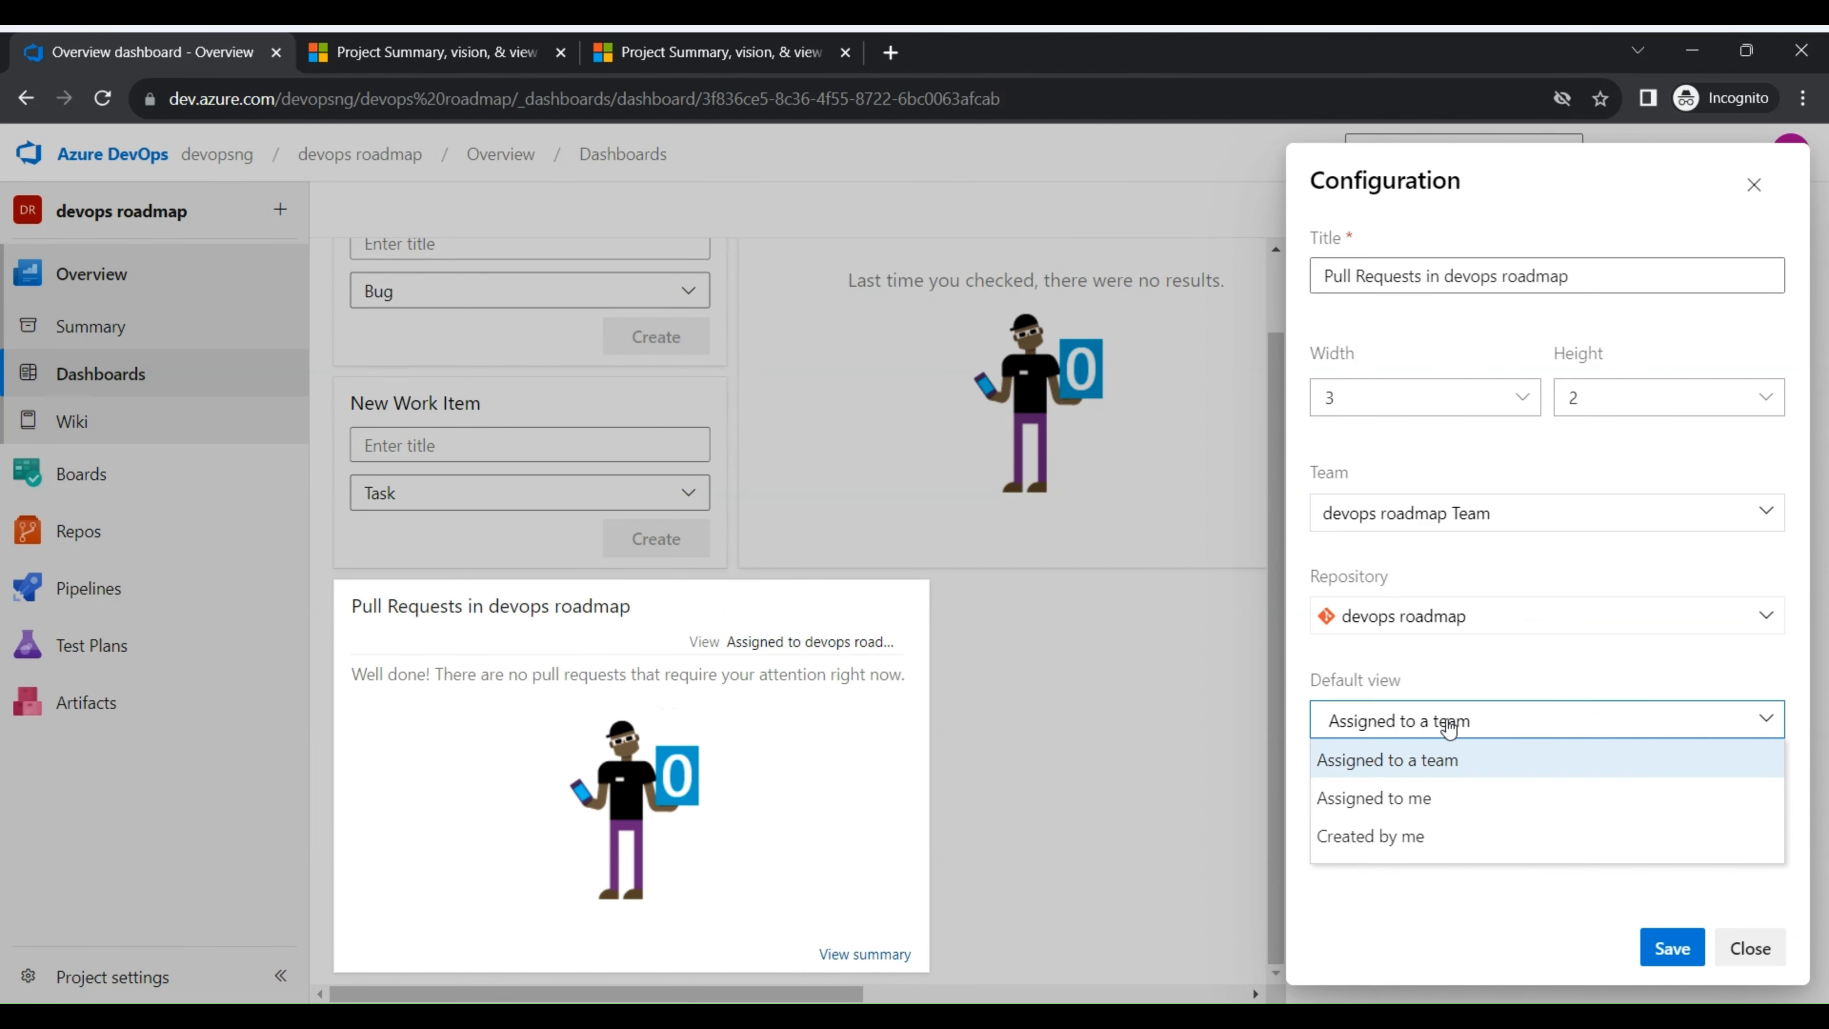
left_click(1466, 756)
left_click(1437, 721)
left_click(1457, 724)
left_click(1477, 725)
left_click(1513, 726)
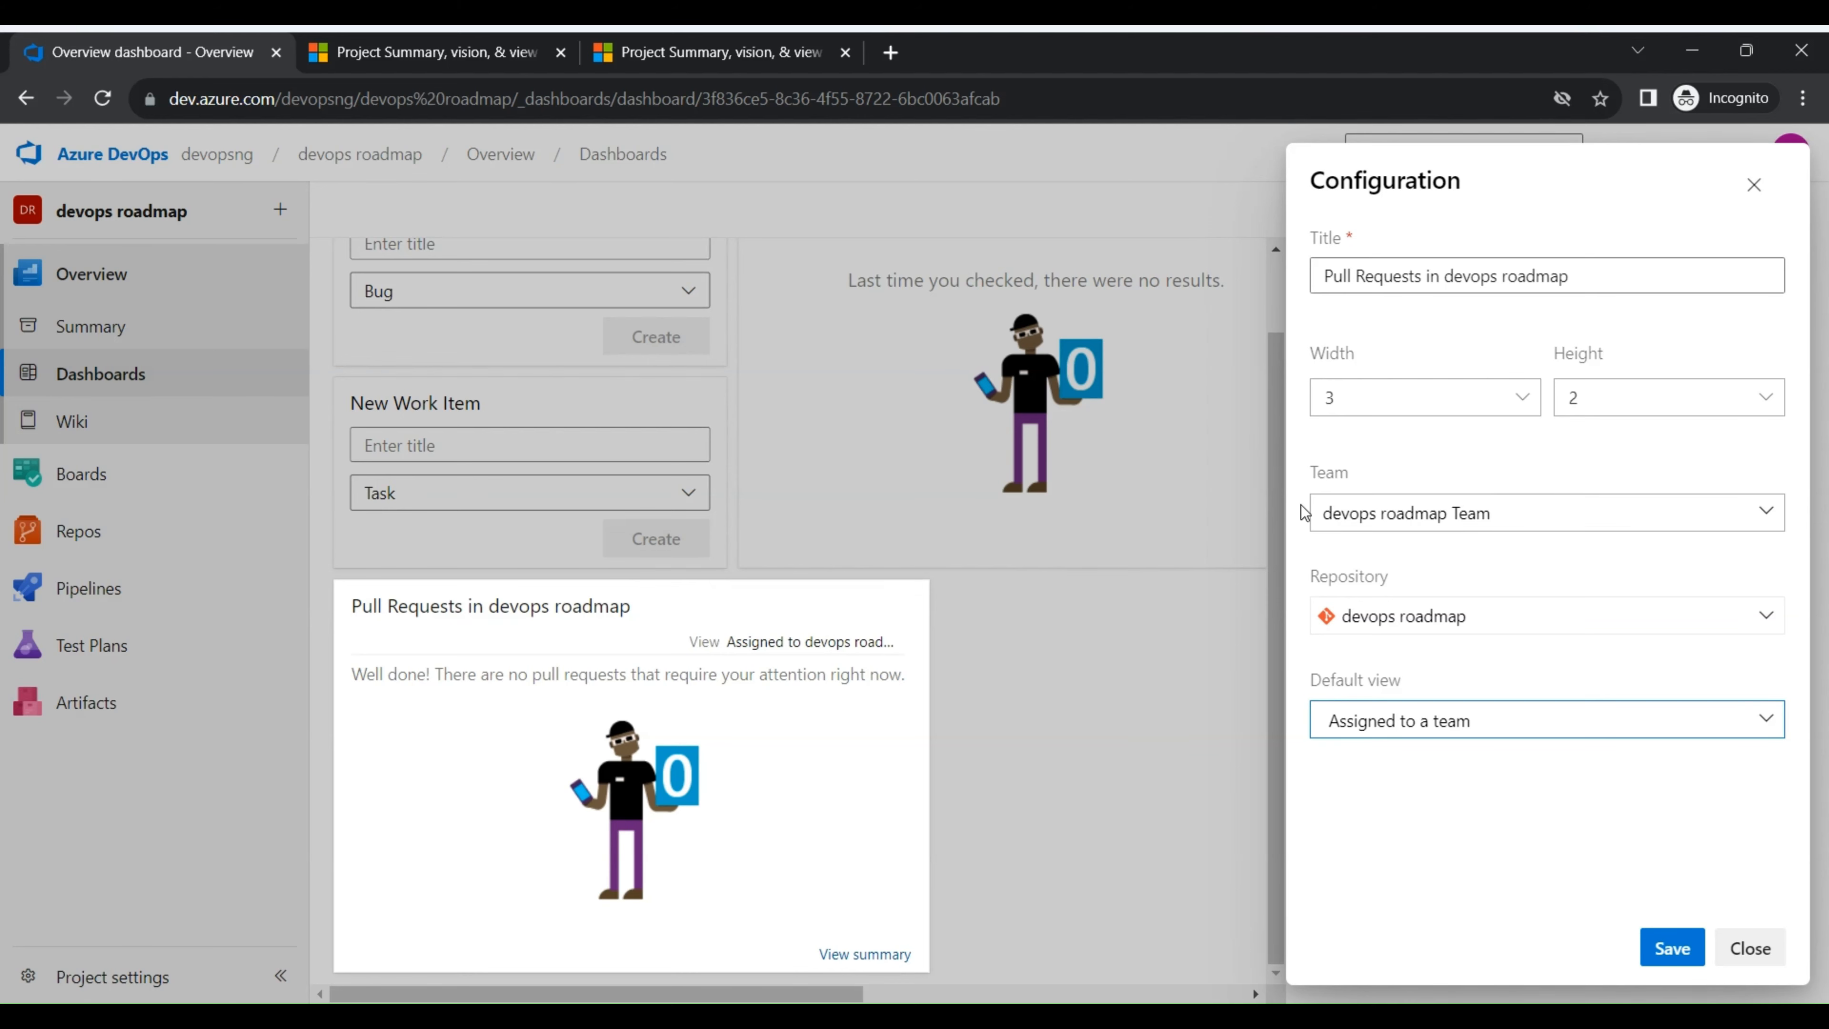
- Try a height of 3 for the Pull Requests widget, return it to width 3 and height 2, and save its configuration
left_click(1508, 398)
left_click(1507, 428)
left_click(1514, 403)
left_click(1519, 400)
left_click(1678, 397)
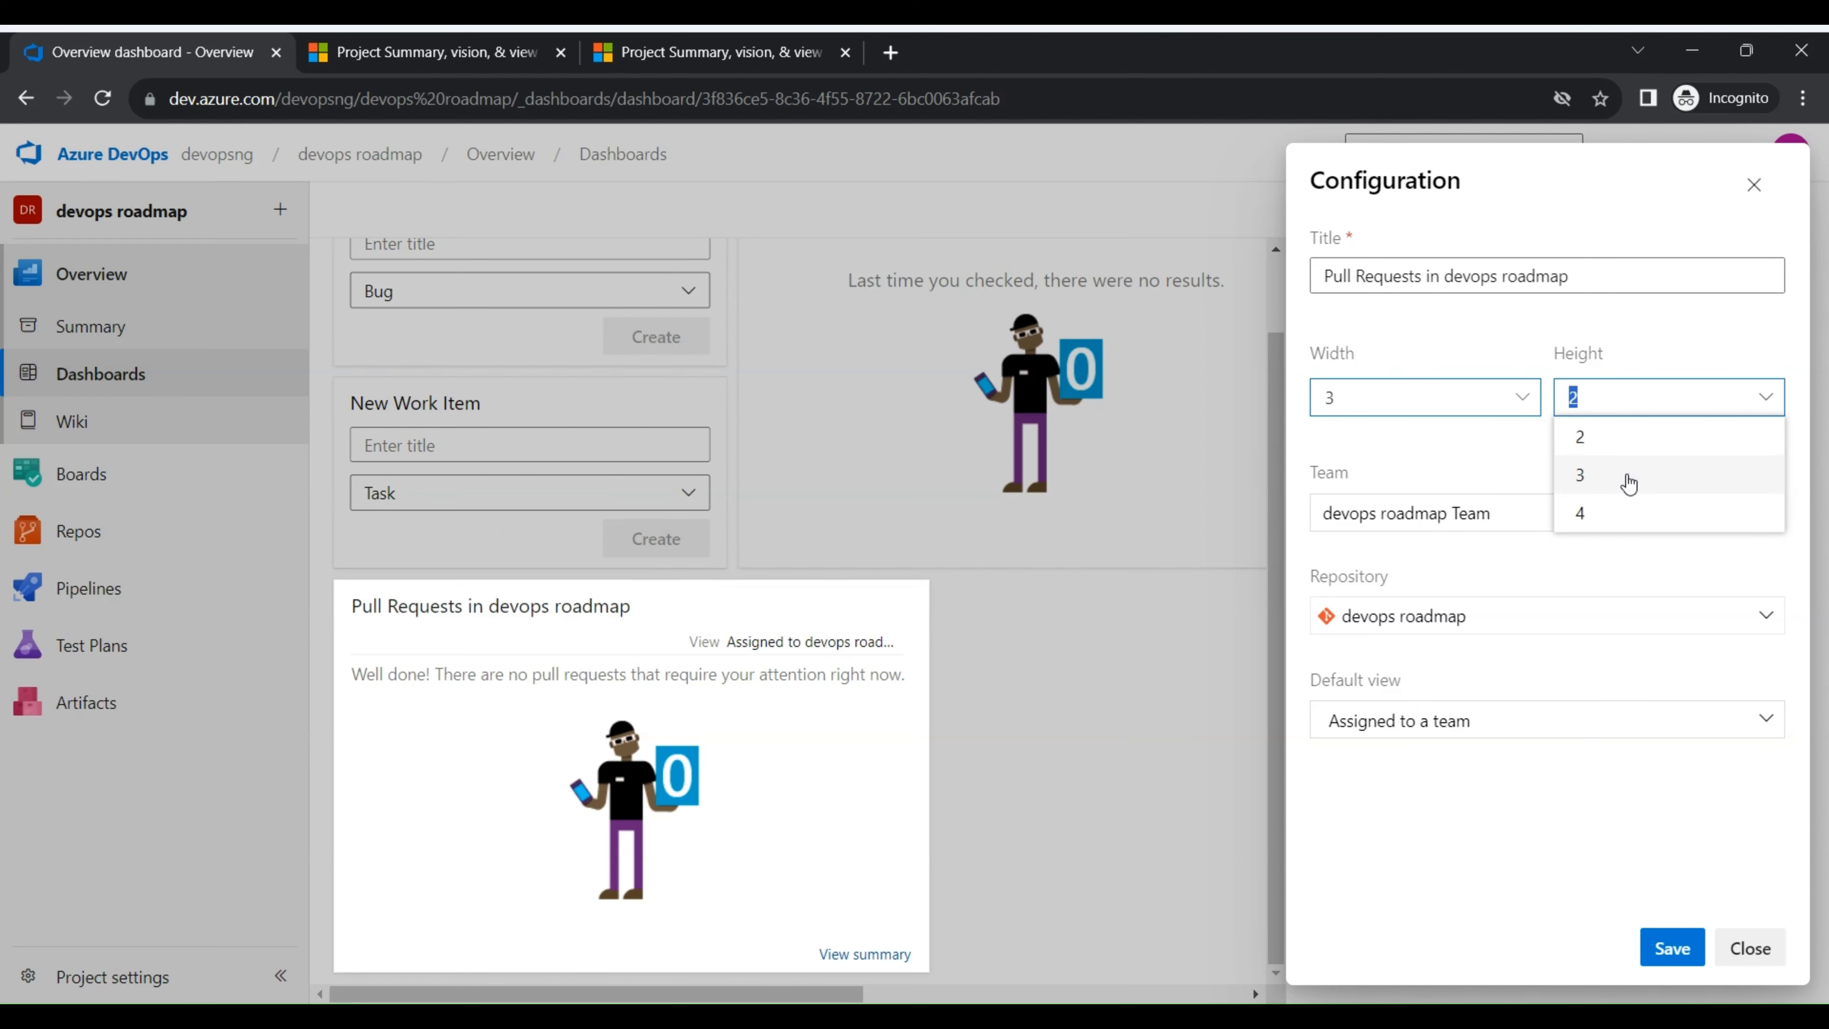
left_click(1662, 484)
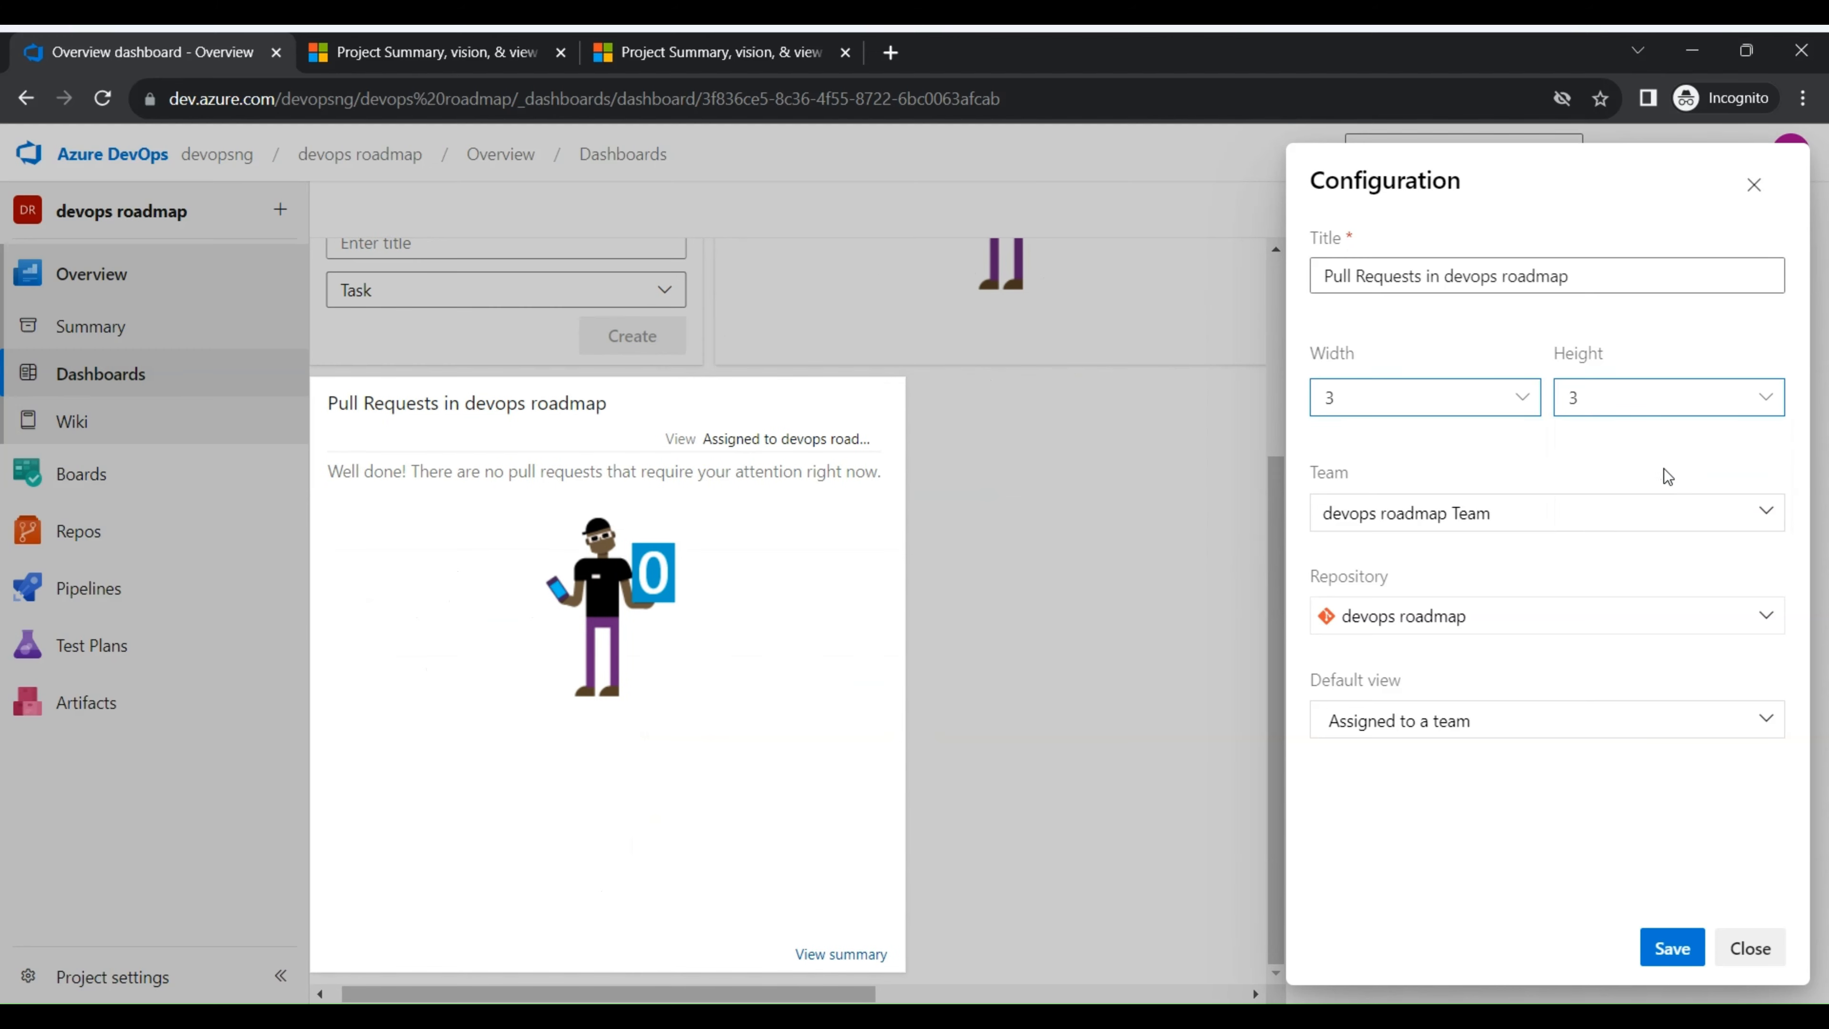
left_click(1649, 400)
left_click(1638, 443)
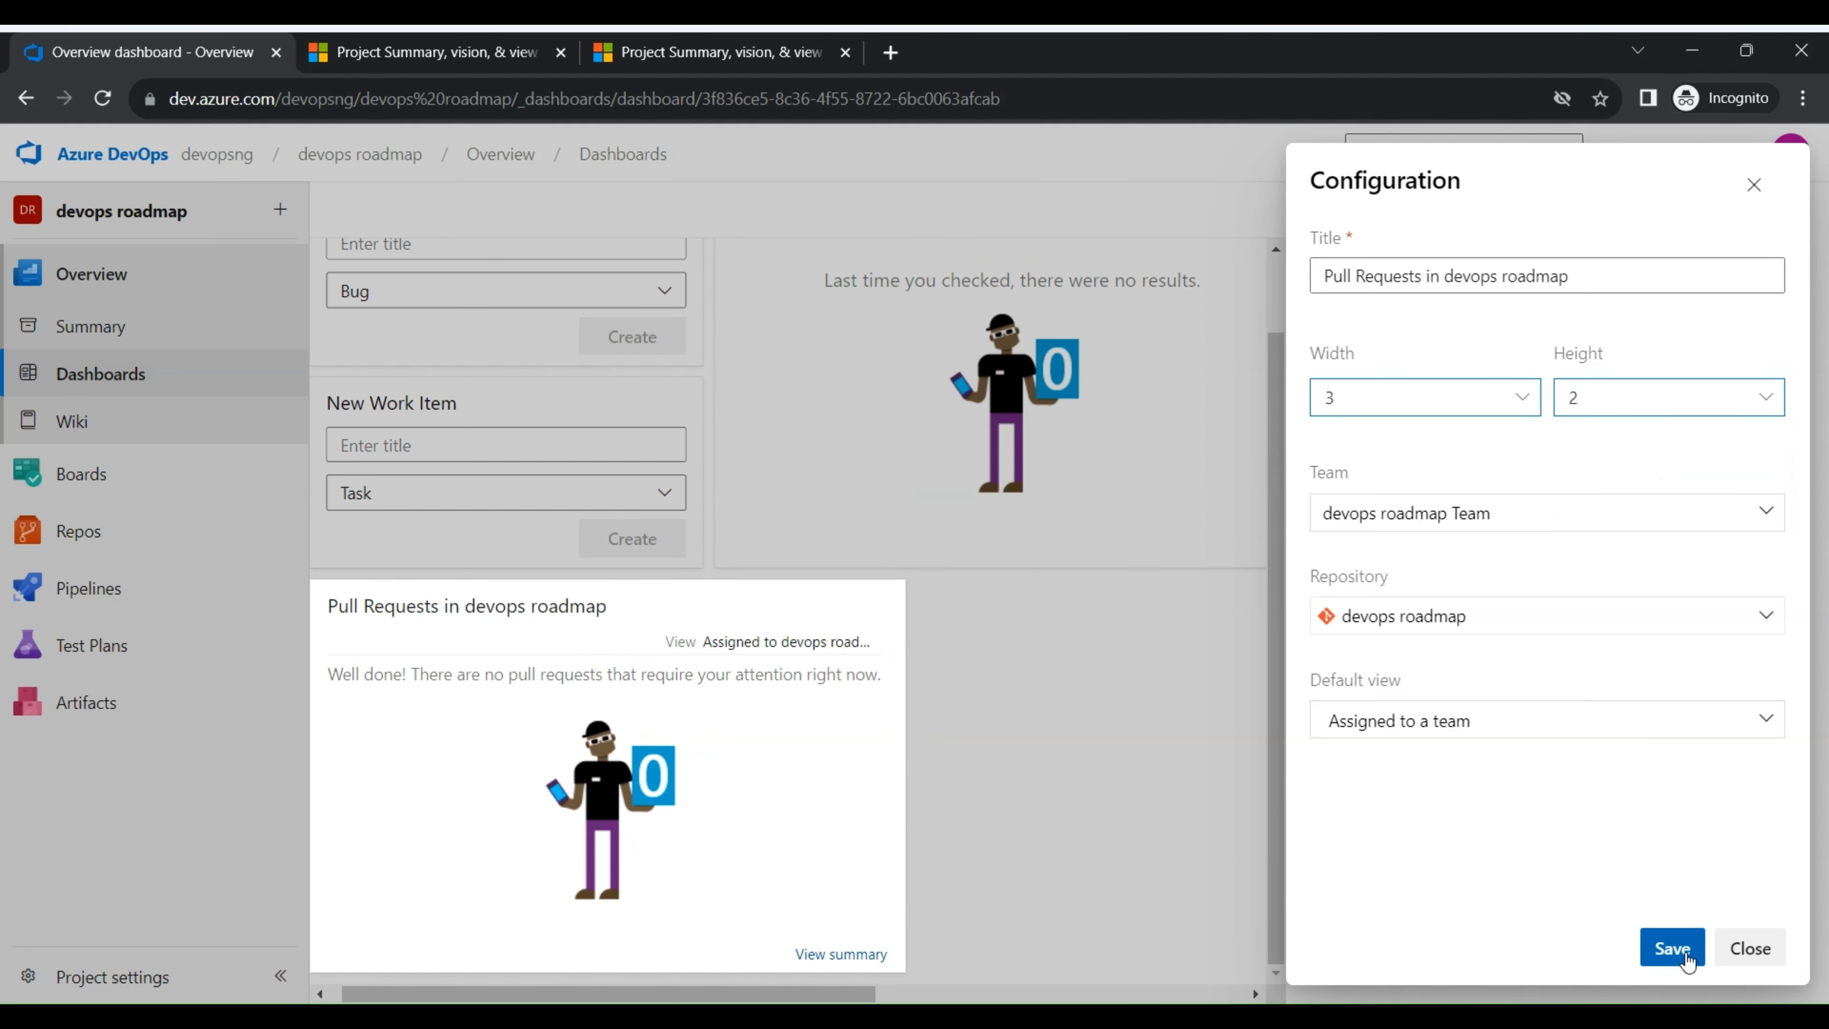
left_click(1671, 948)
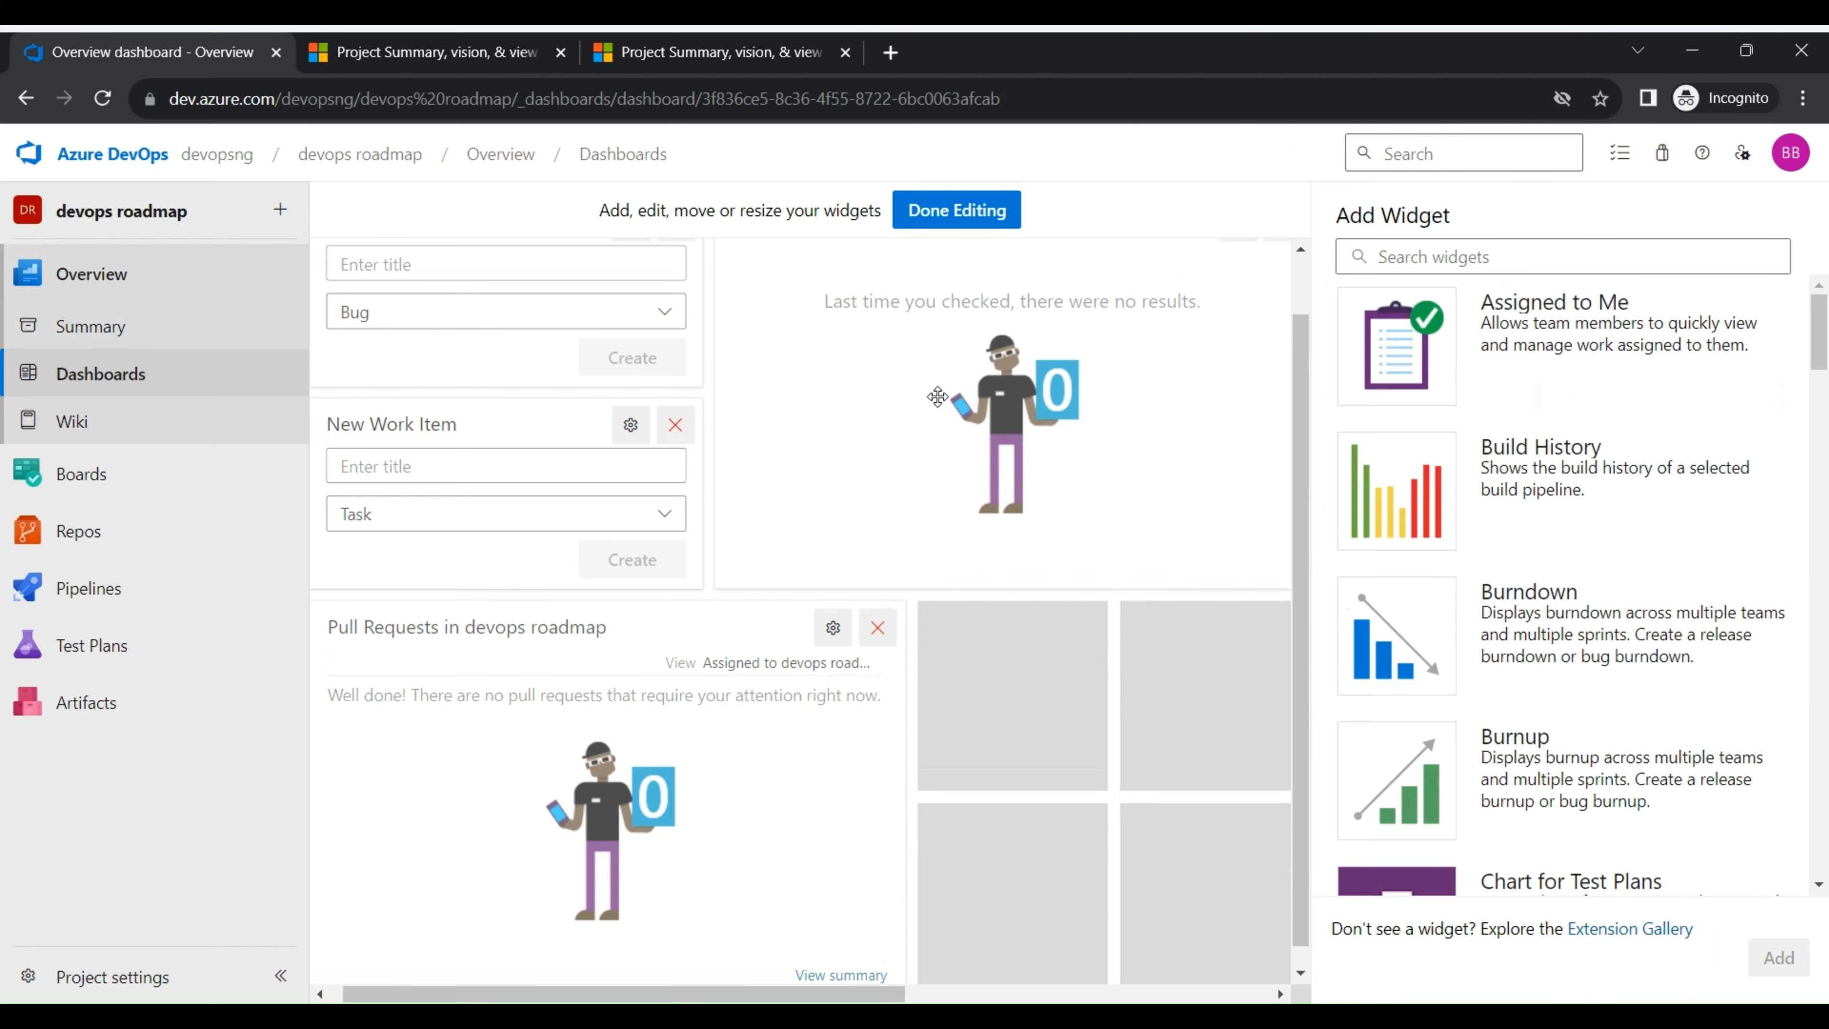
- Set the width of the Assigned to Me widget to 2, save its configuration and review the dashboard layout
left_click(1234, 291)
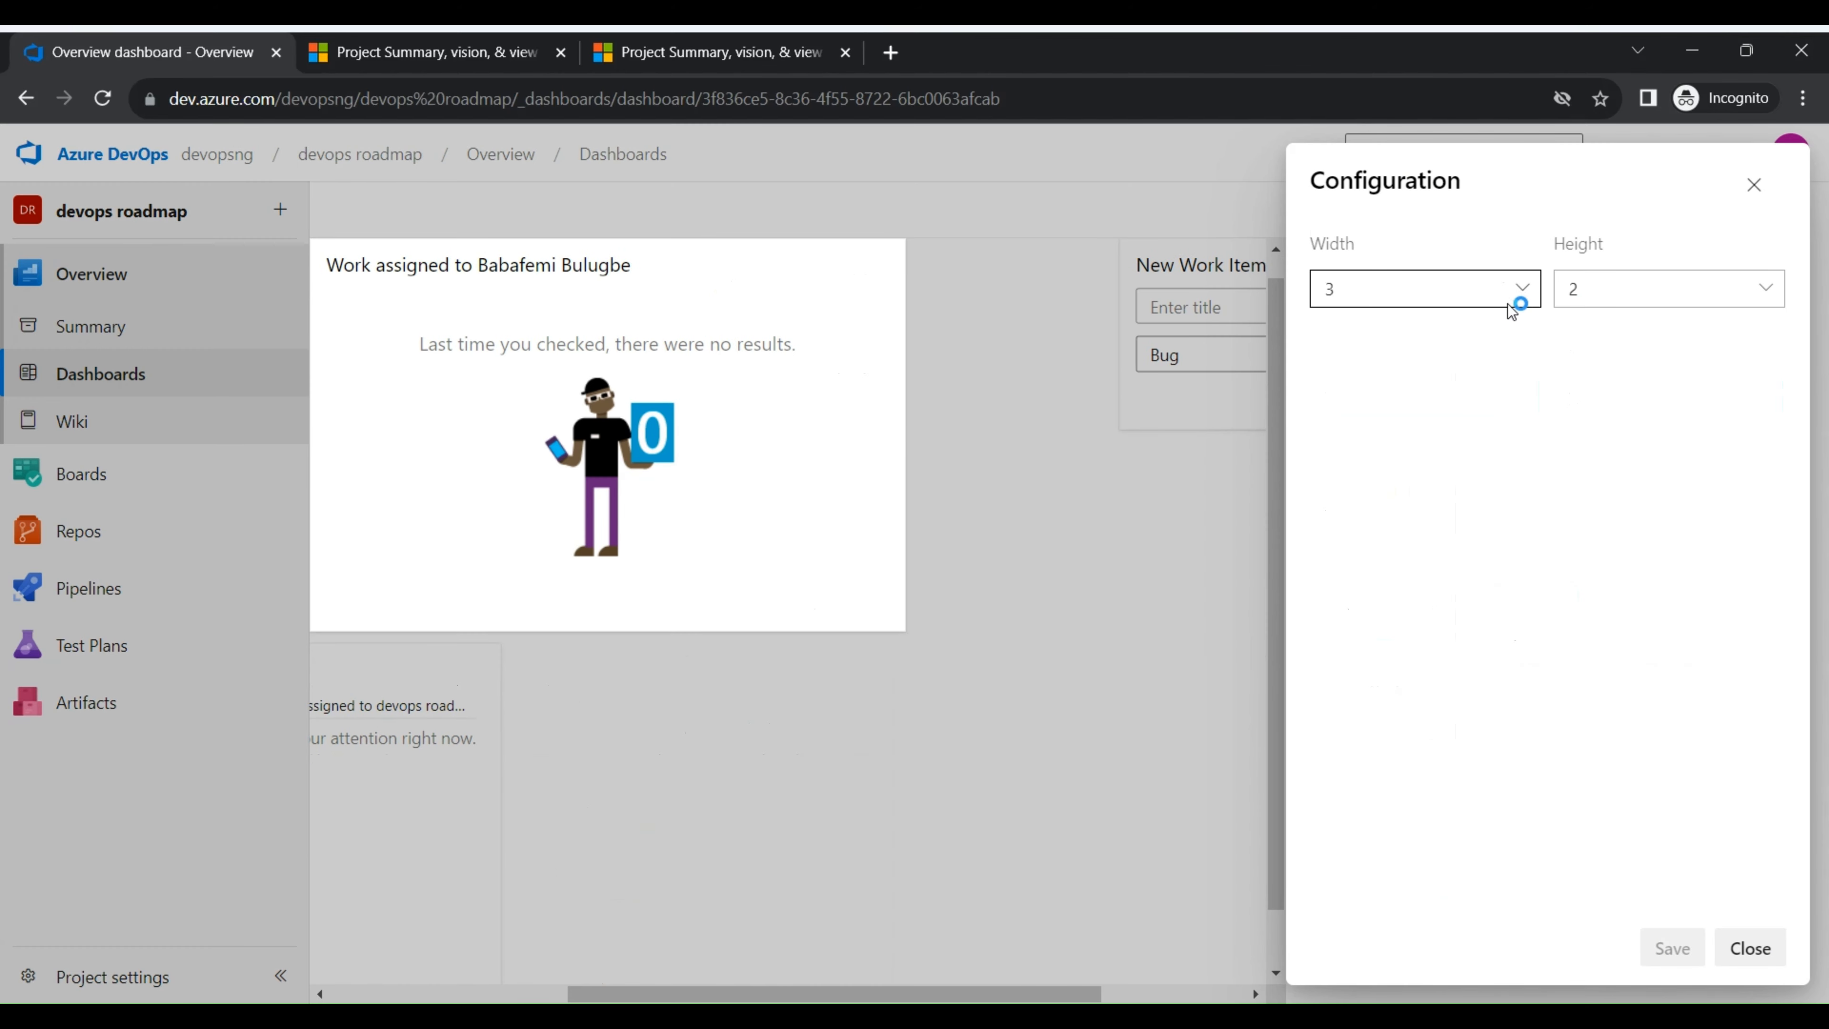
left_click(1521, 289)
left_click(1417, 336)
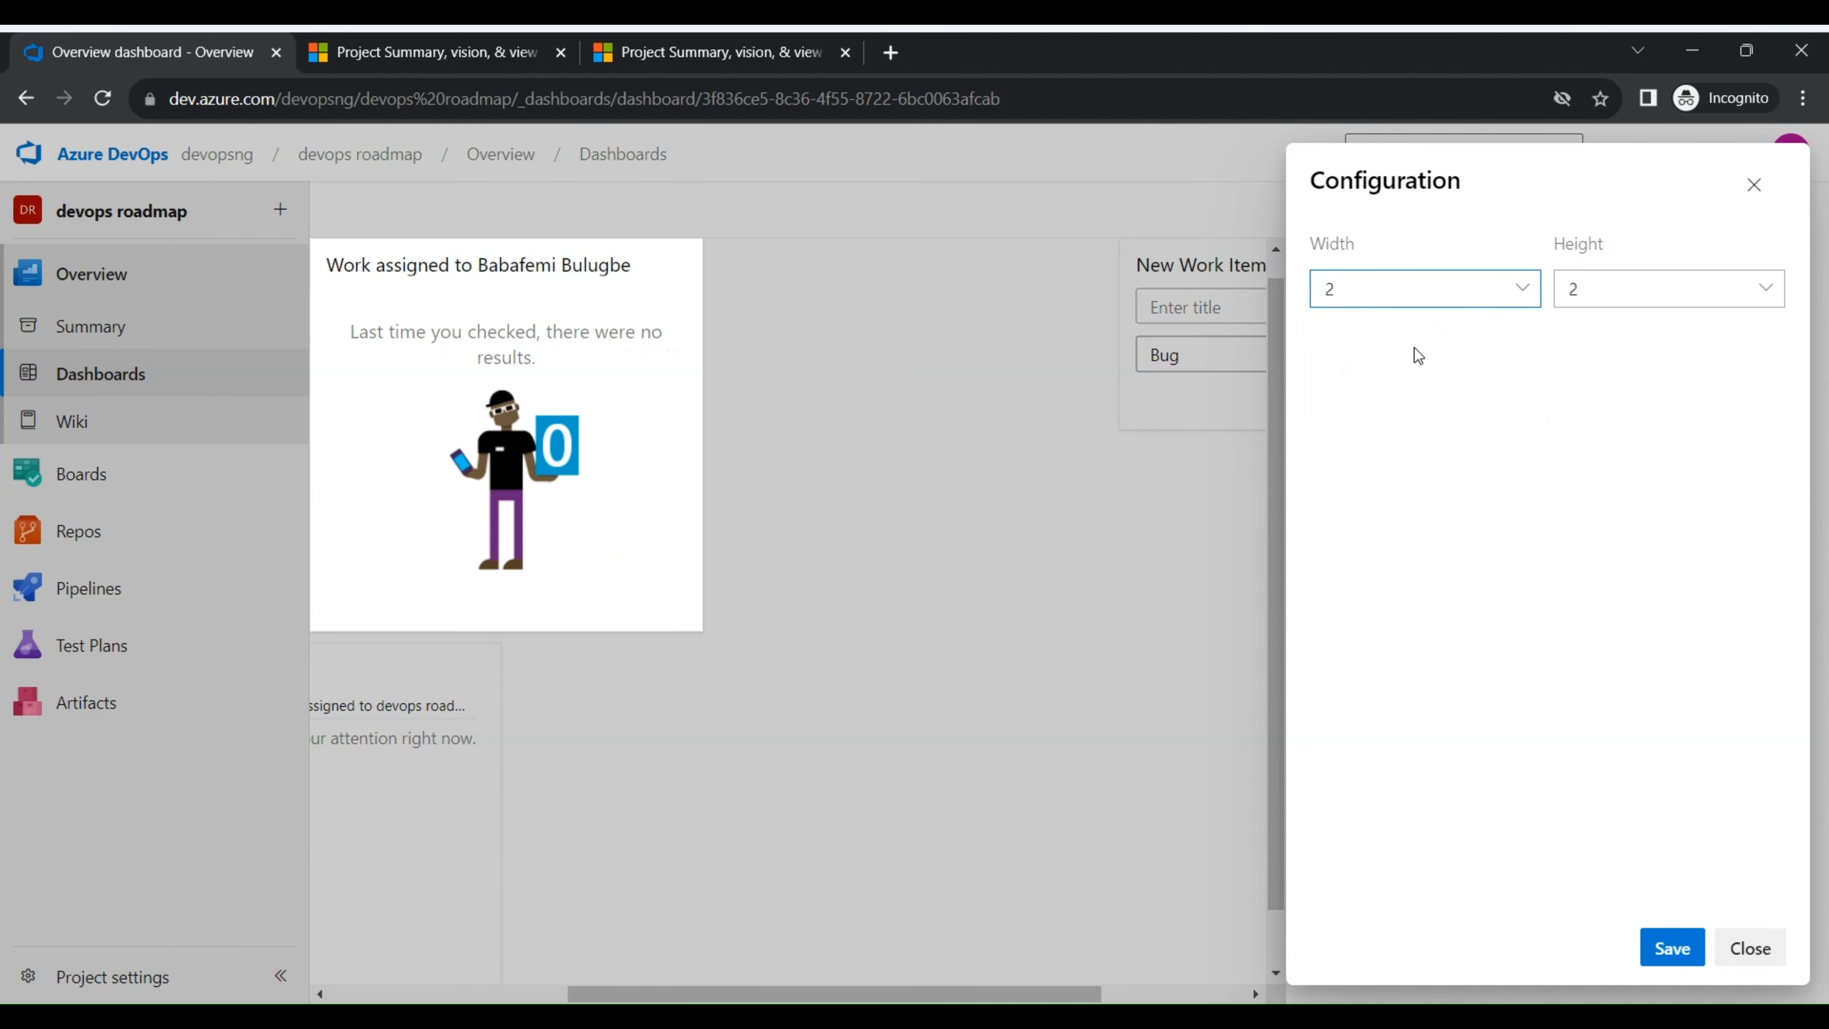
left_click(623, 965)
left_click(1153, 628)
left_click(761, 993)
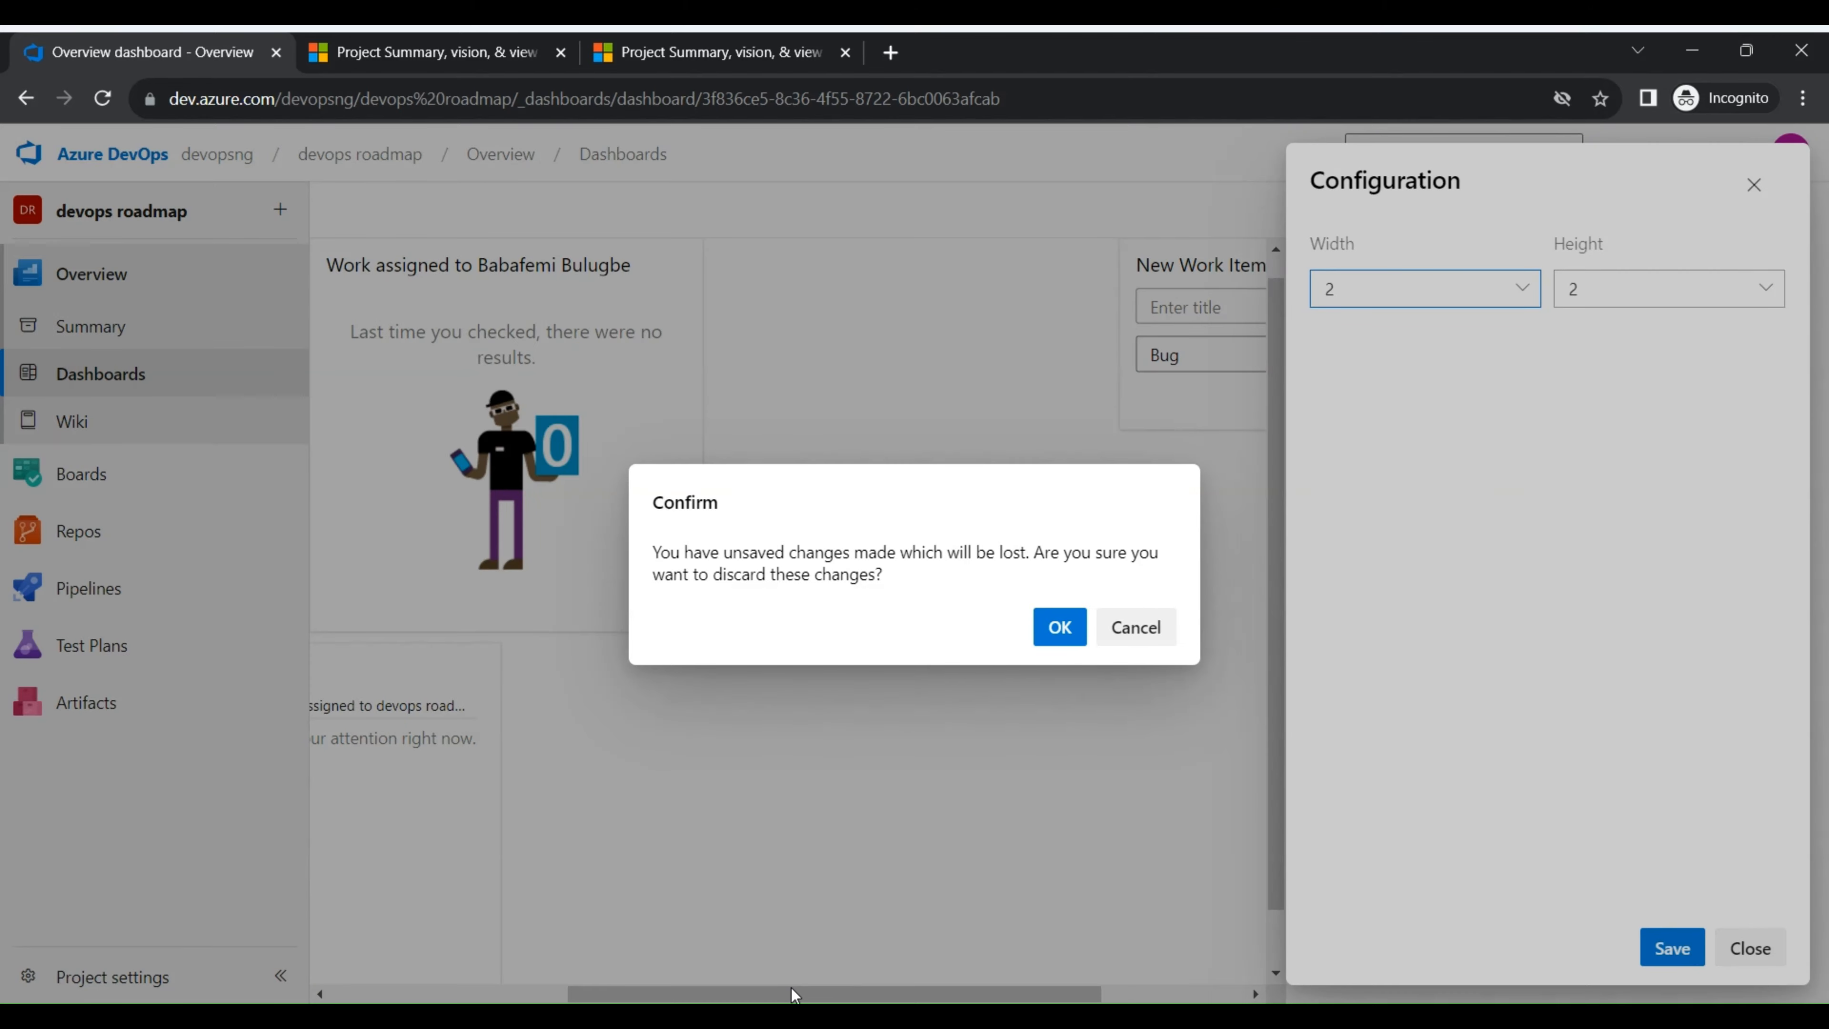
left_click(1146, 630)
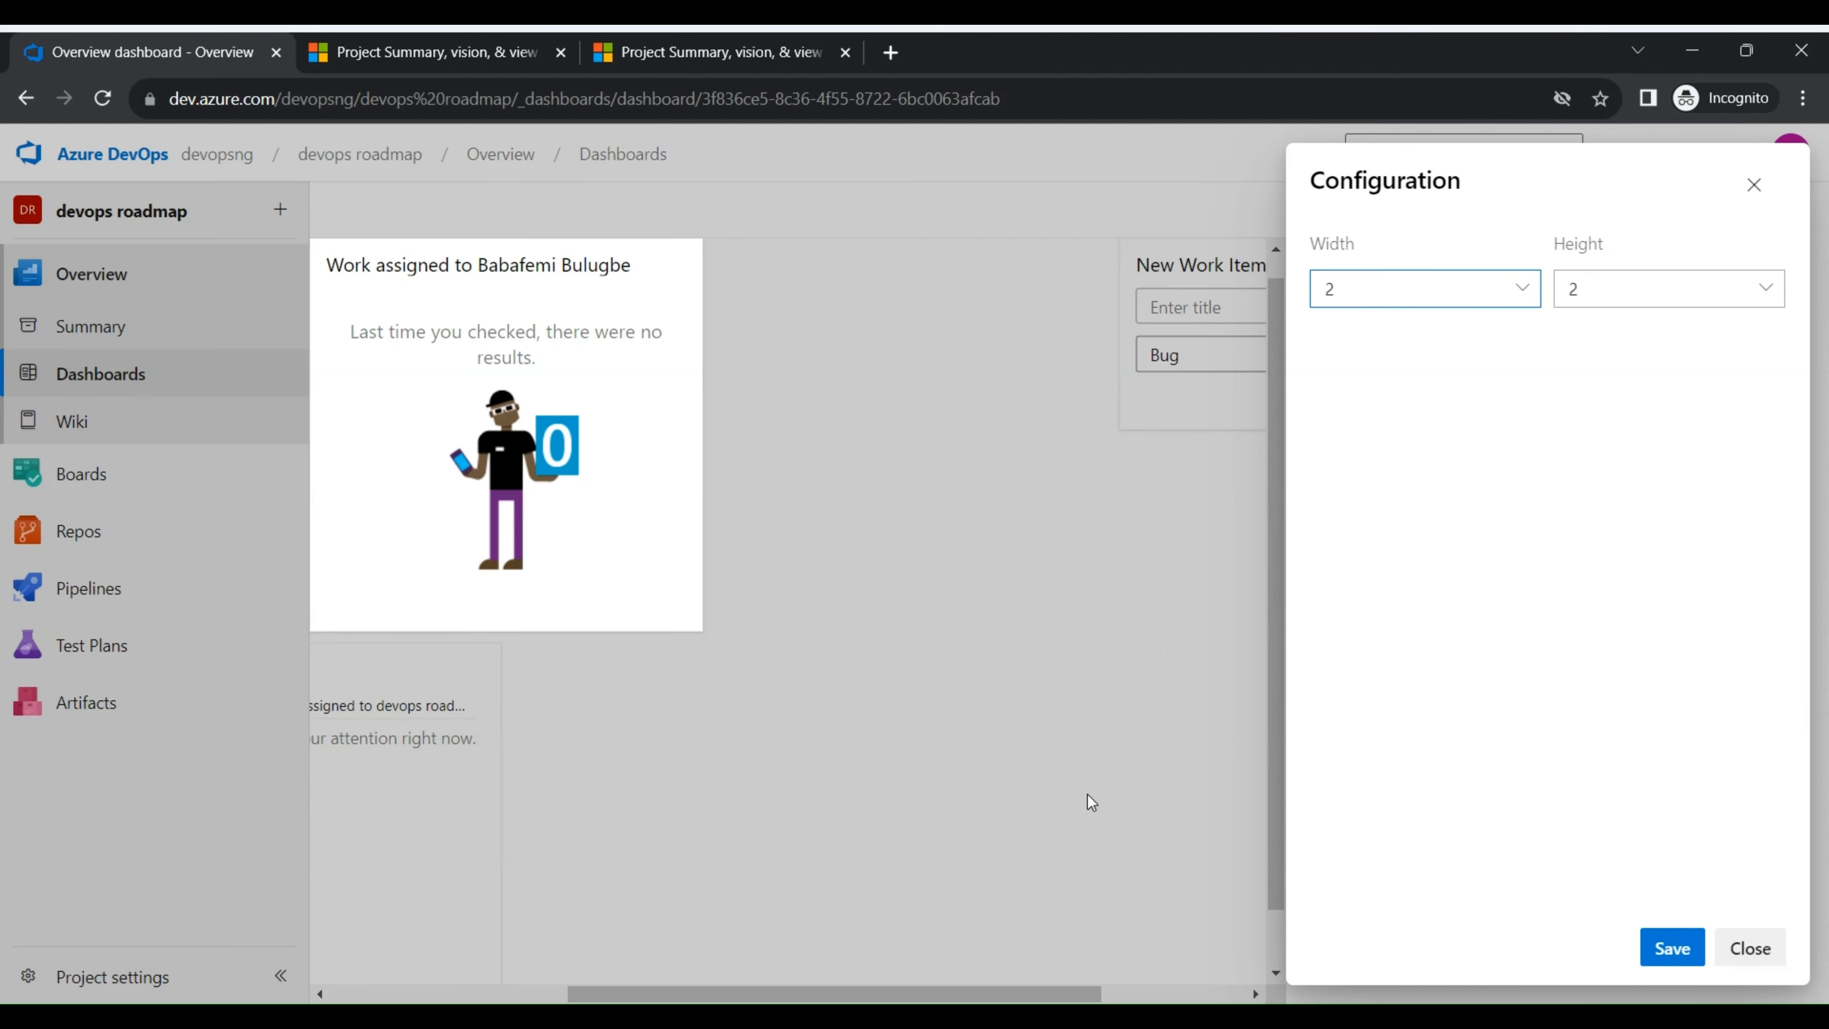
left_click(872, 999)
left_click(1143, 623)
left_click(1671, 949)
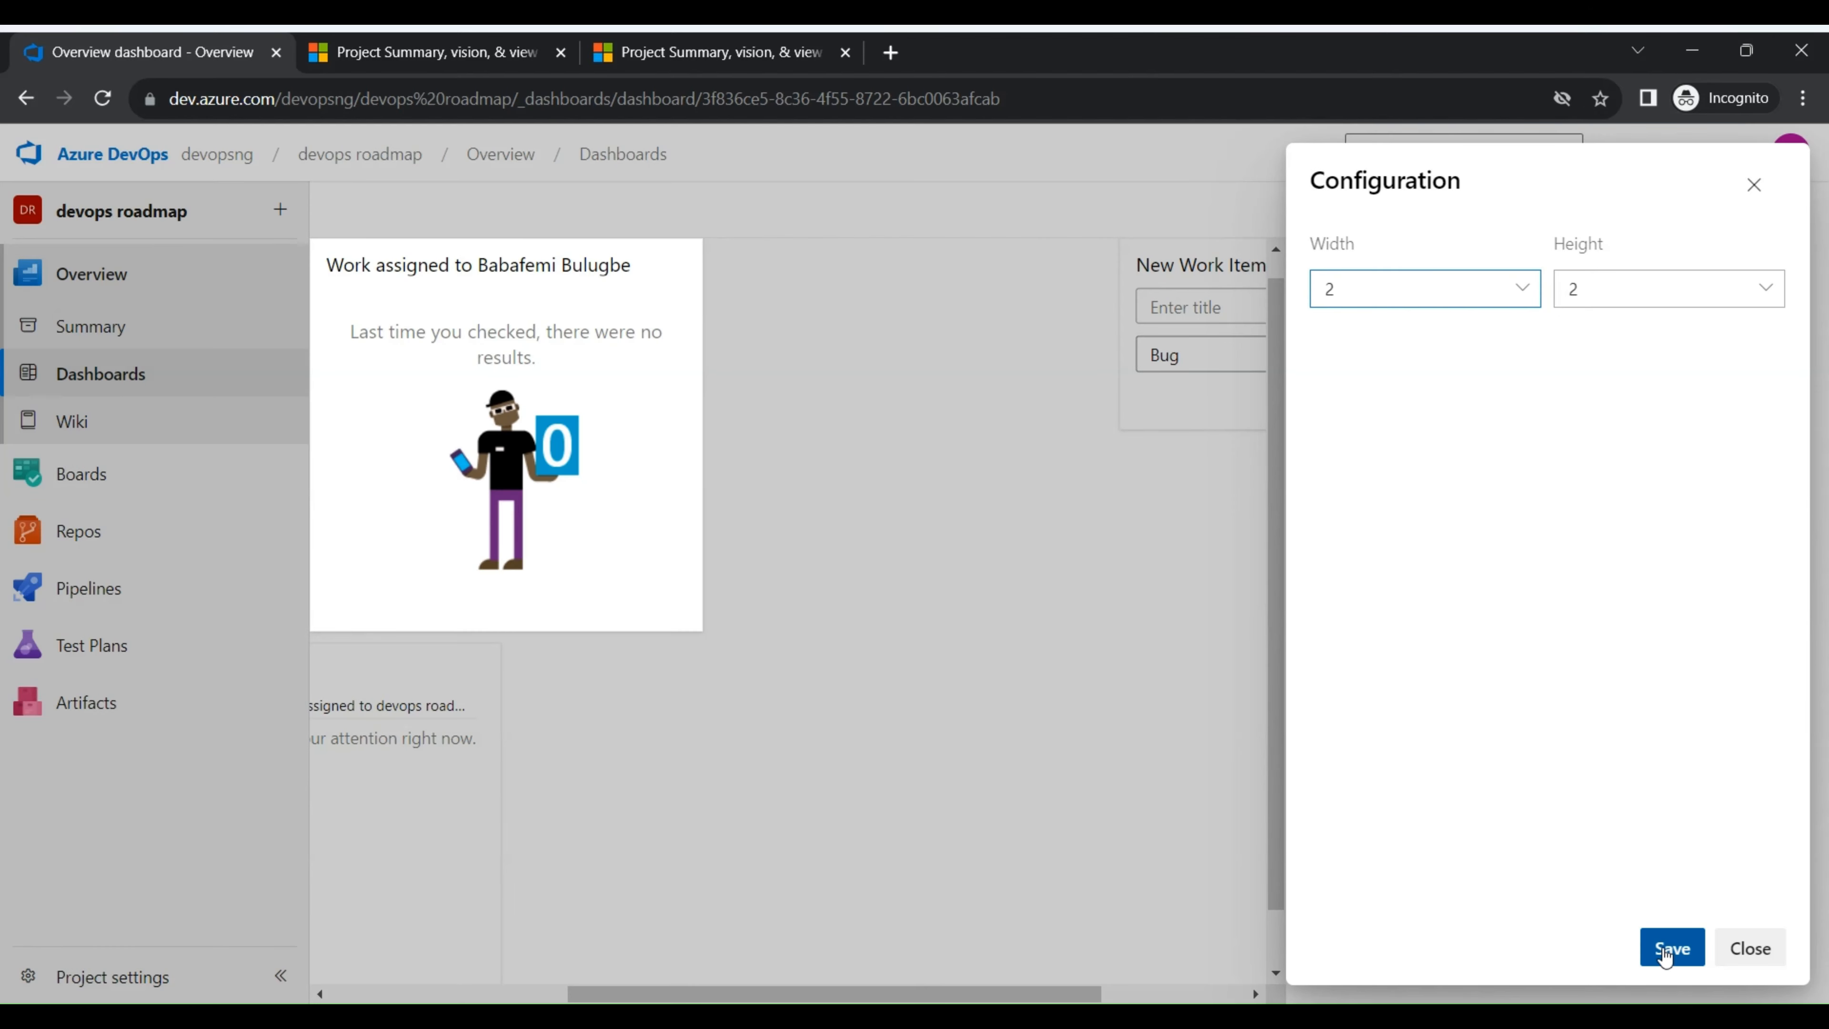
left_click_drag(1026, 1001, 475, 898)
scroll(504, 523, "down", 1)
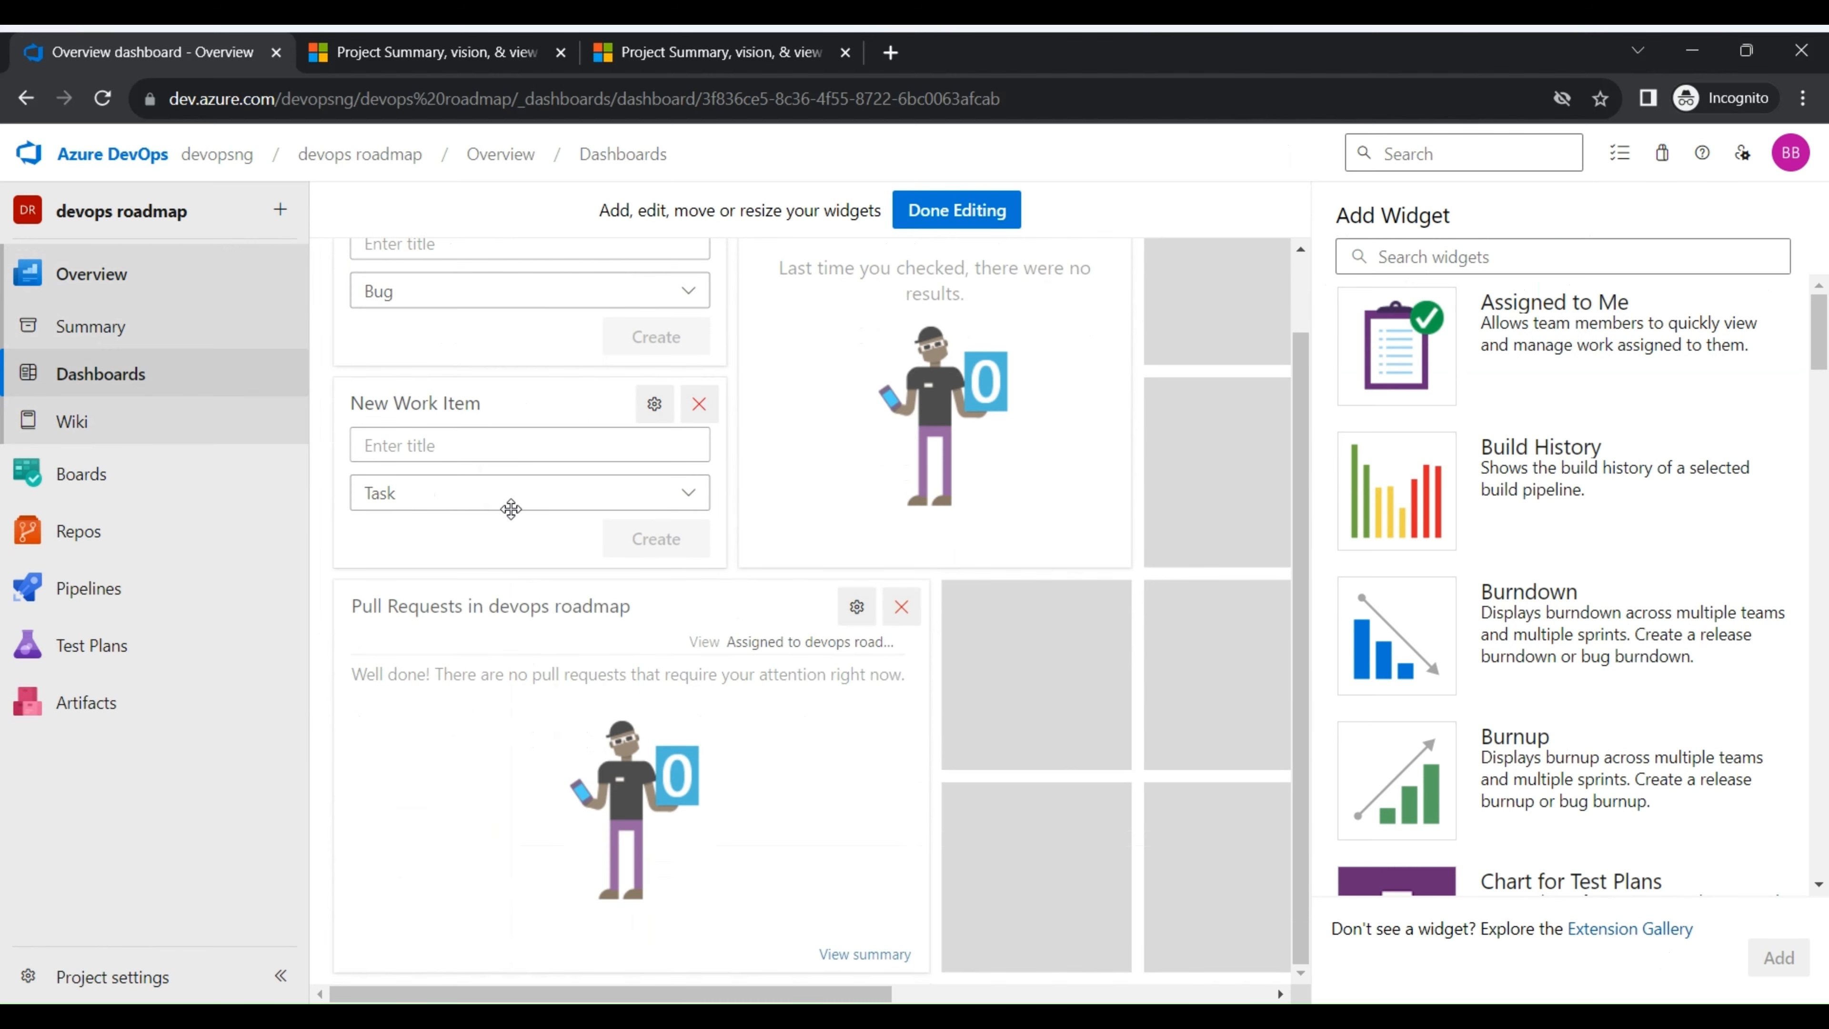
scroll(514, 506, "up", 1)
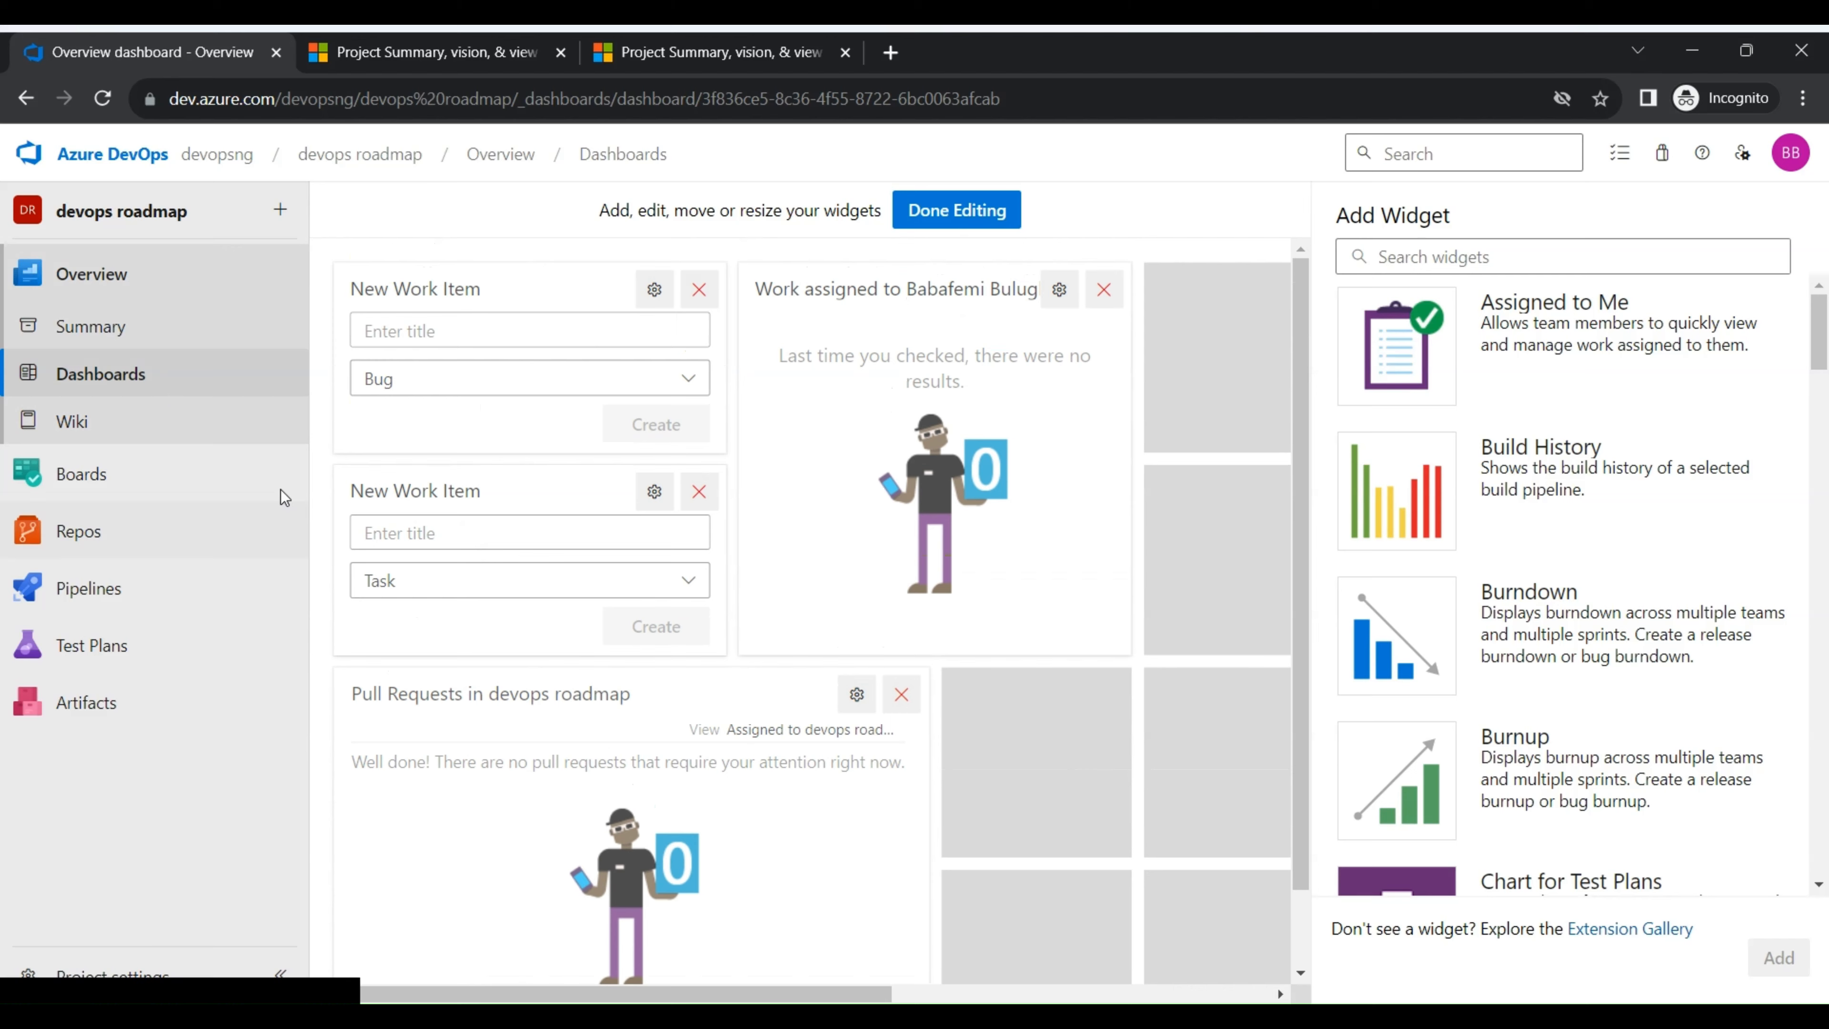
- In the project wiki, start publishing code as wiki from the devops roadmap repository's main branch, using the root folder "/"
left_click(151, 423)
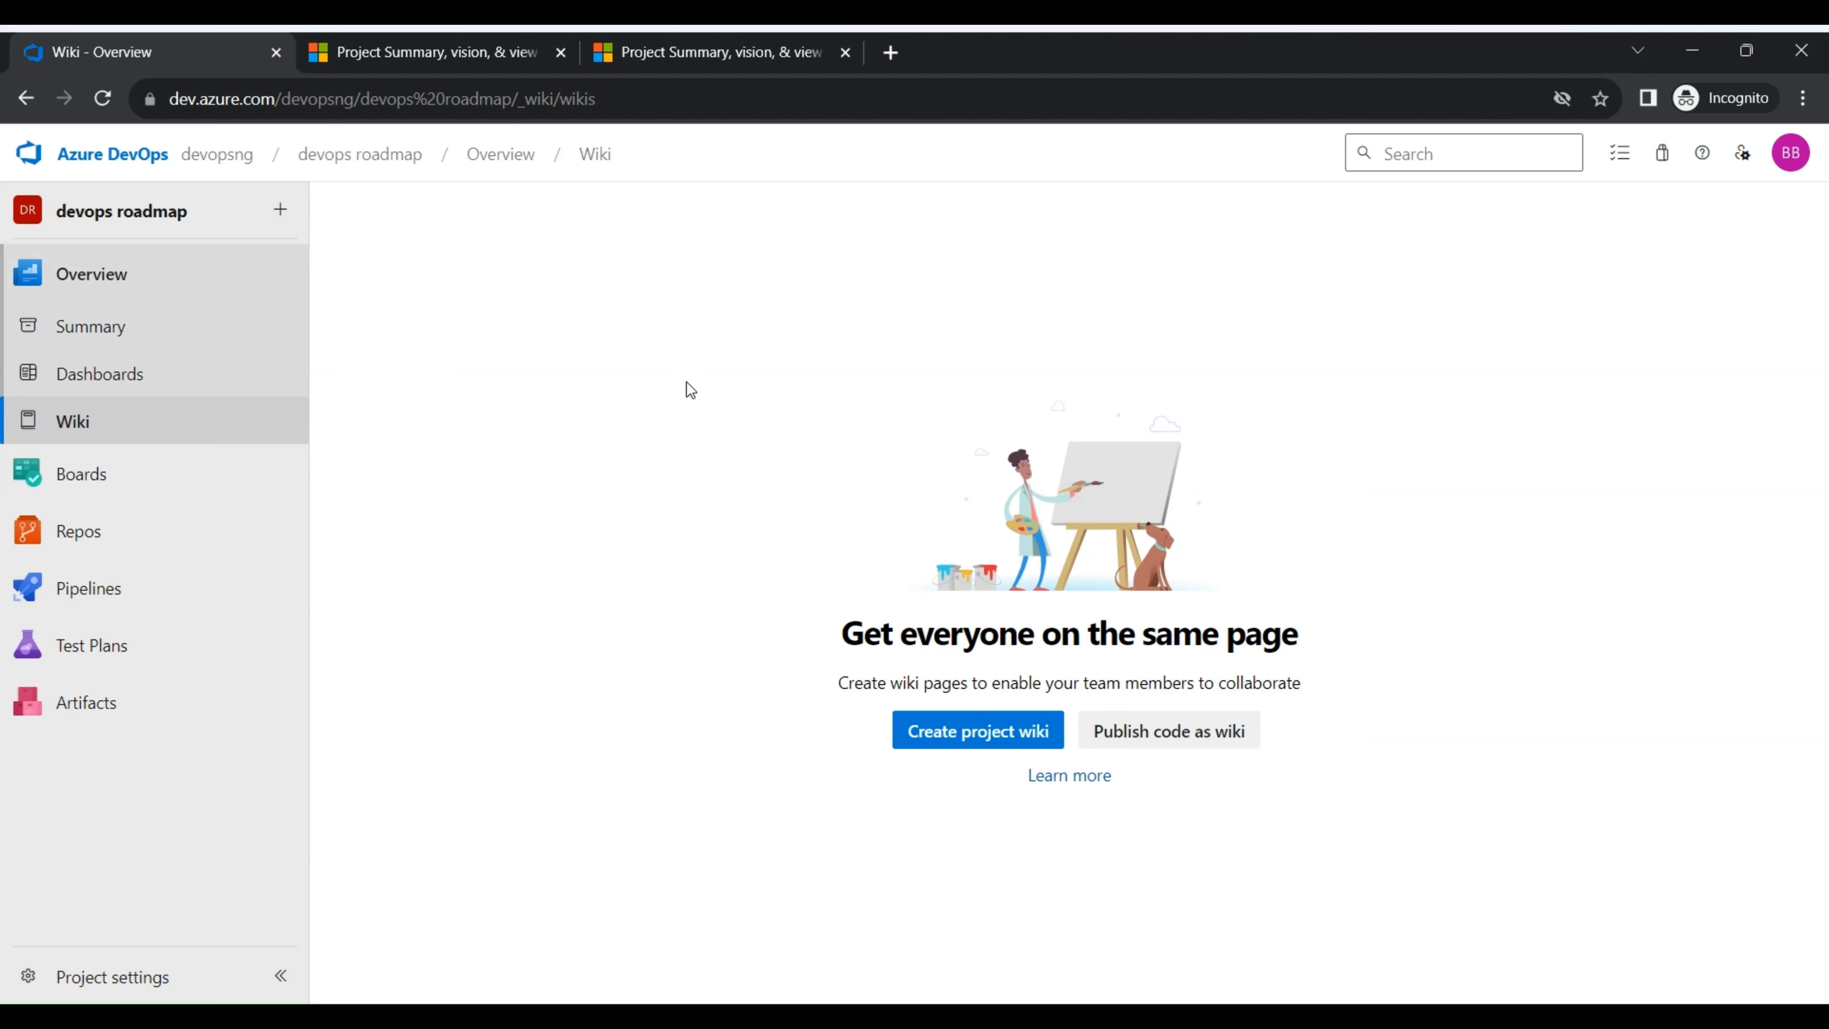
left_click(1196, 735)
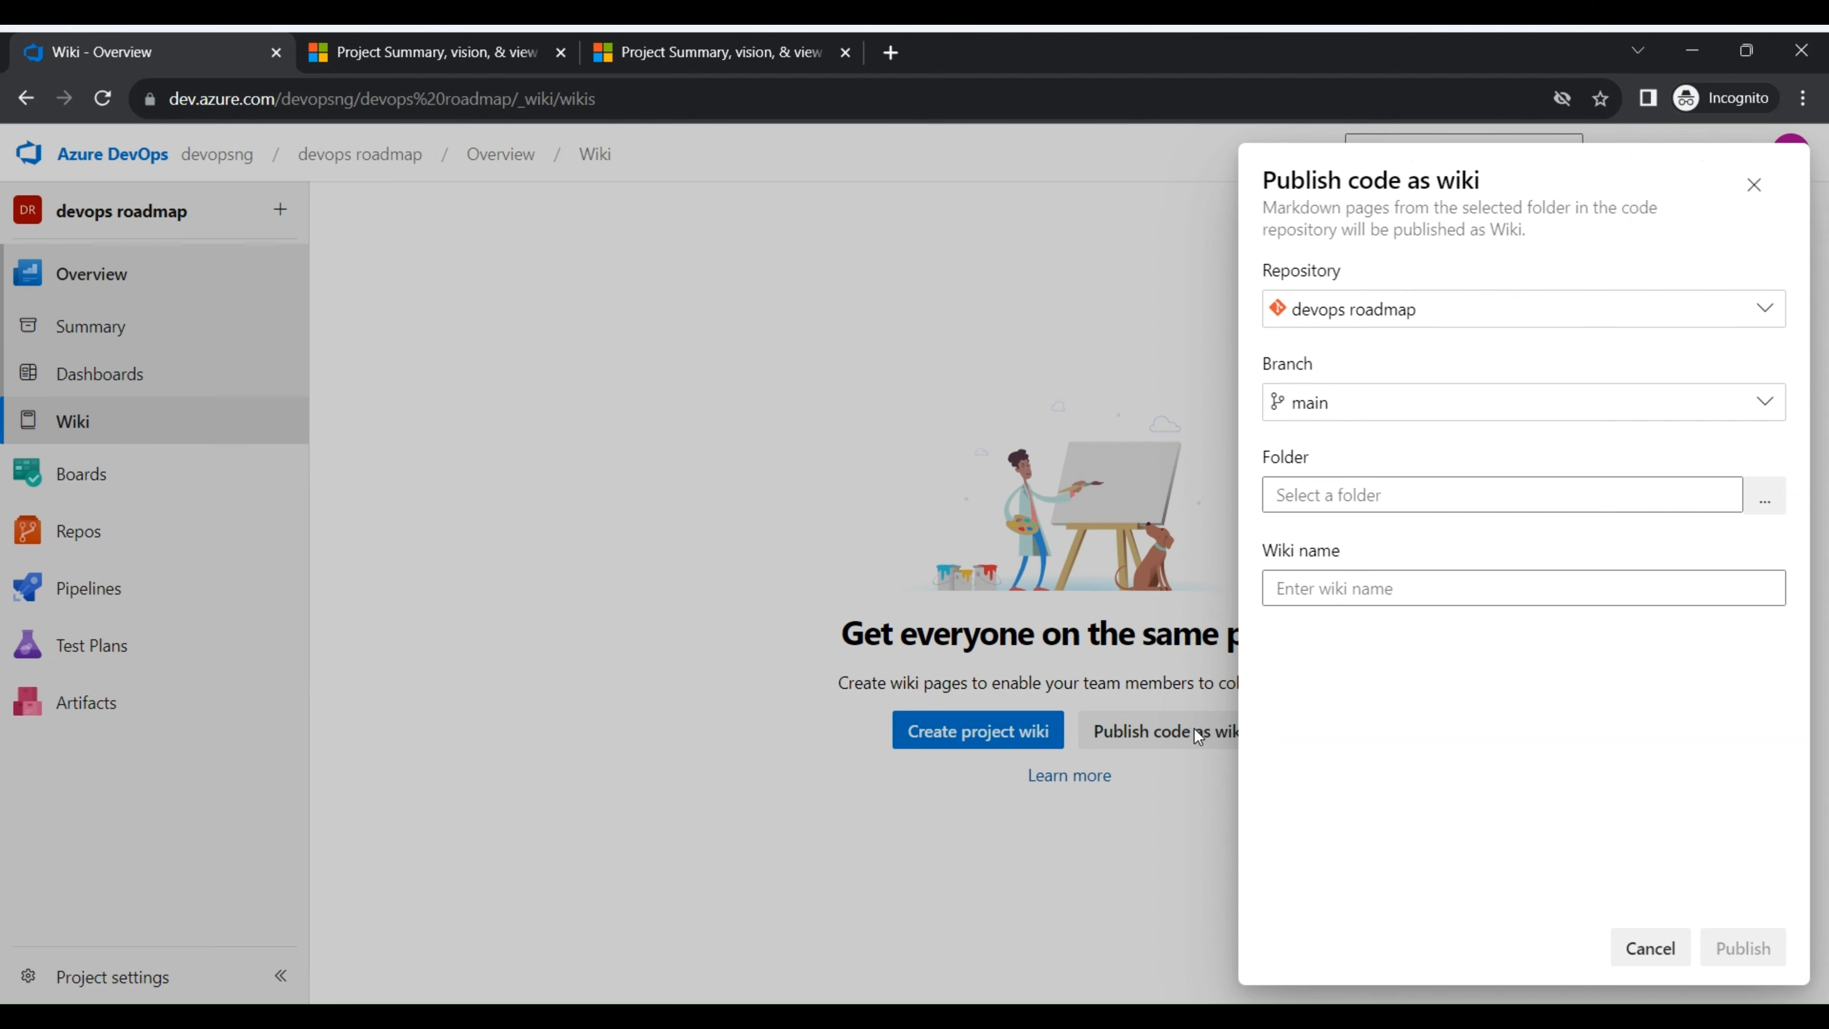
left_click(1765, 497)
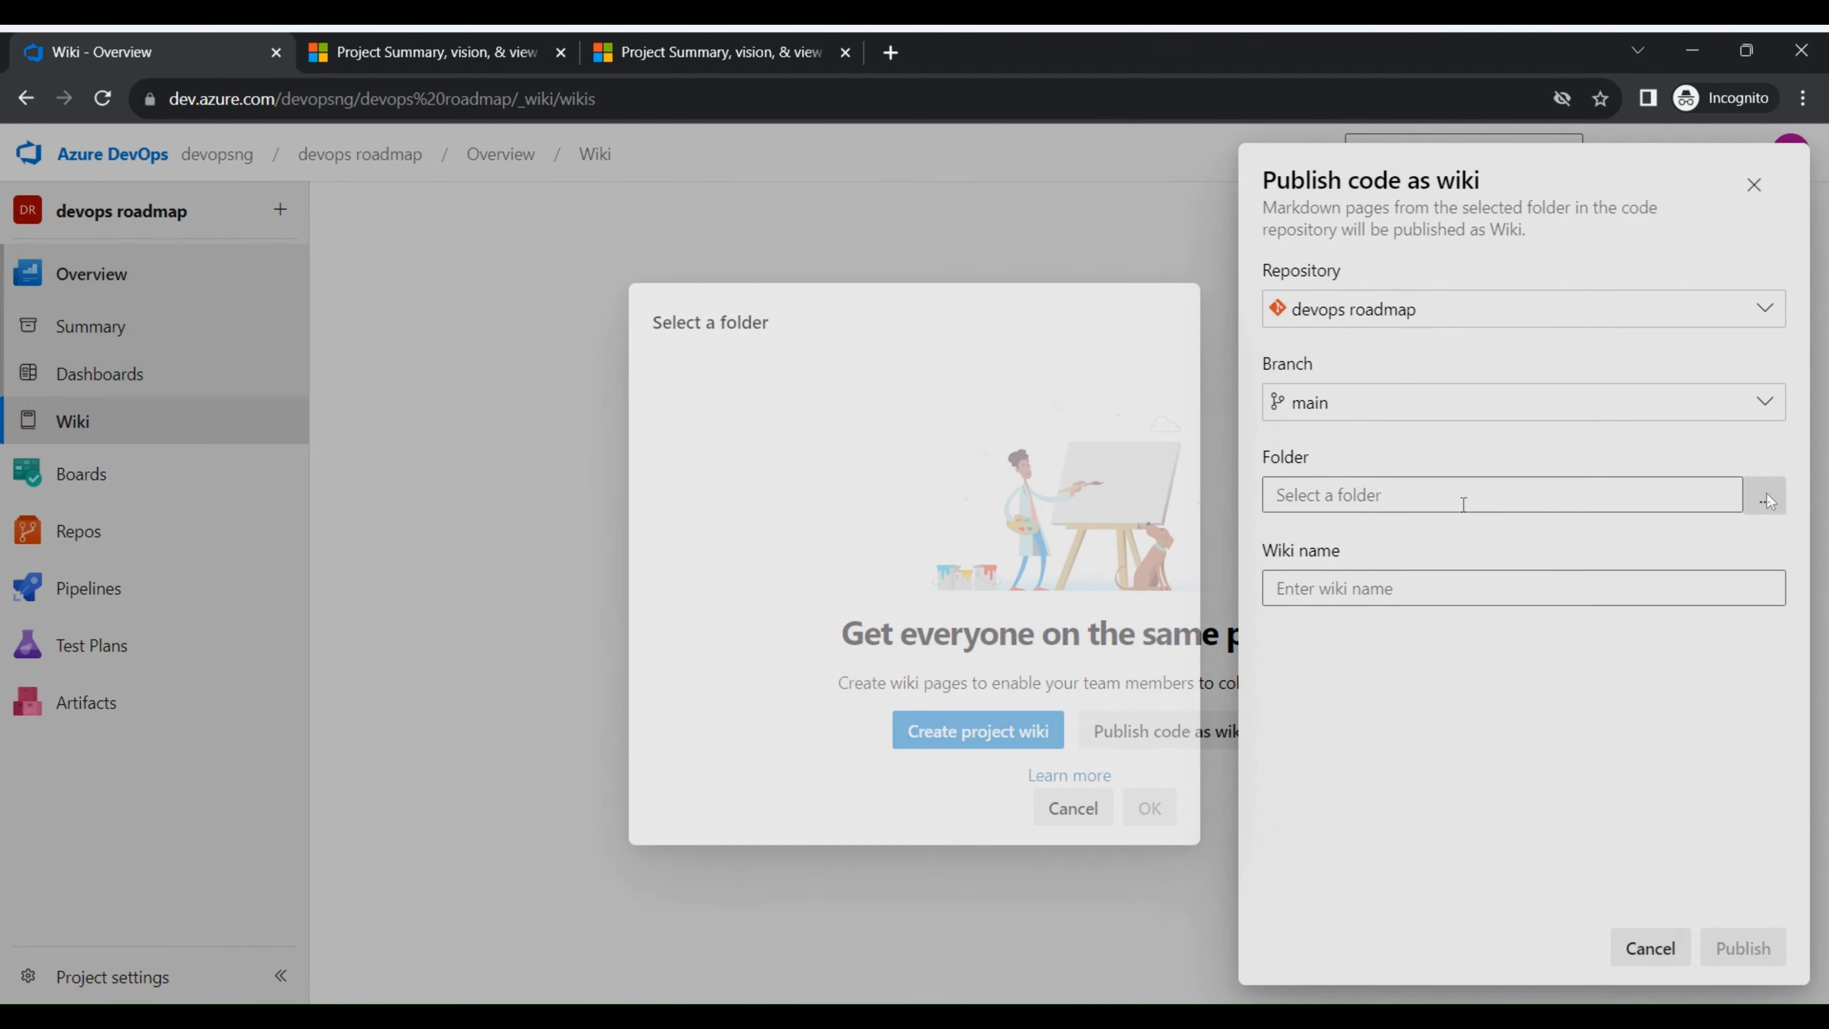
left_click(768, 382)
left_click(1149, 807)
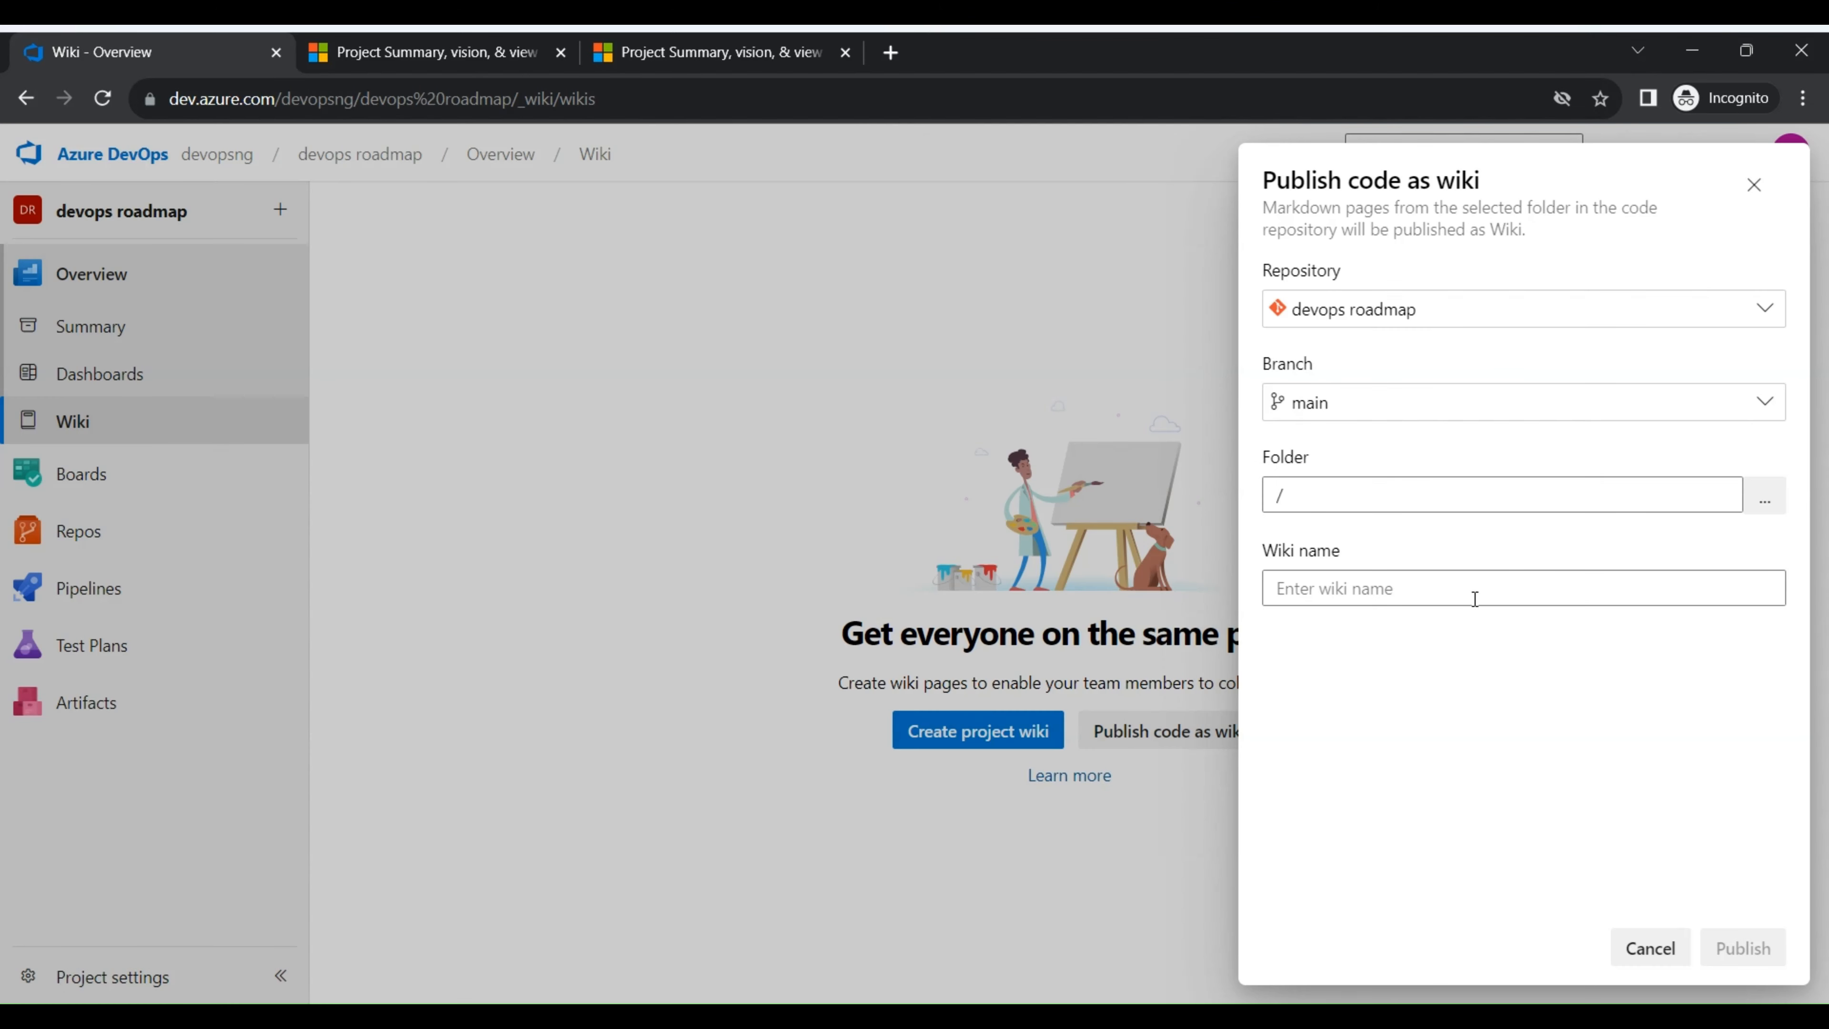
- Name the wiki "test" and publish it
left_click(1373, 593)
type("yets")
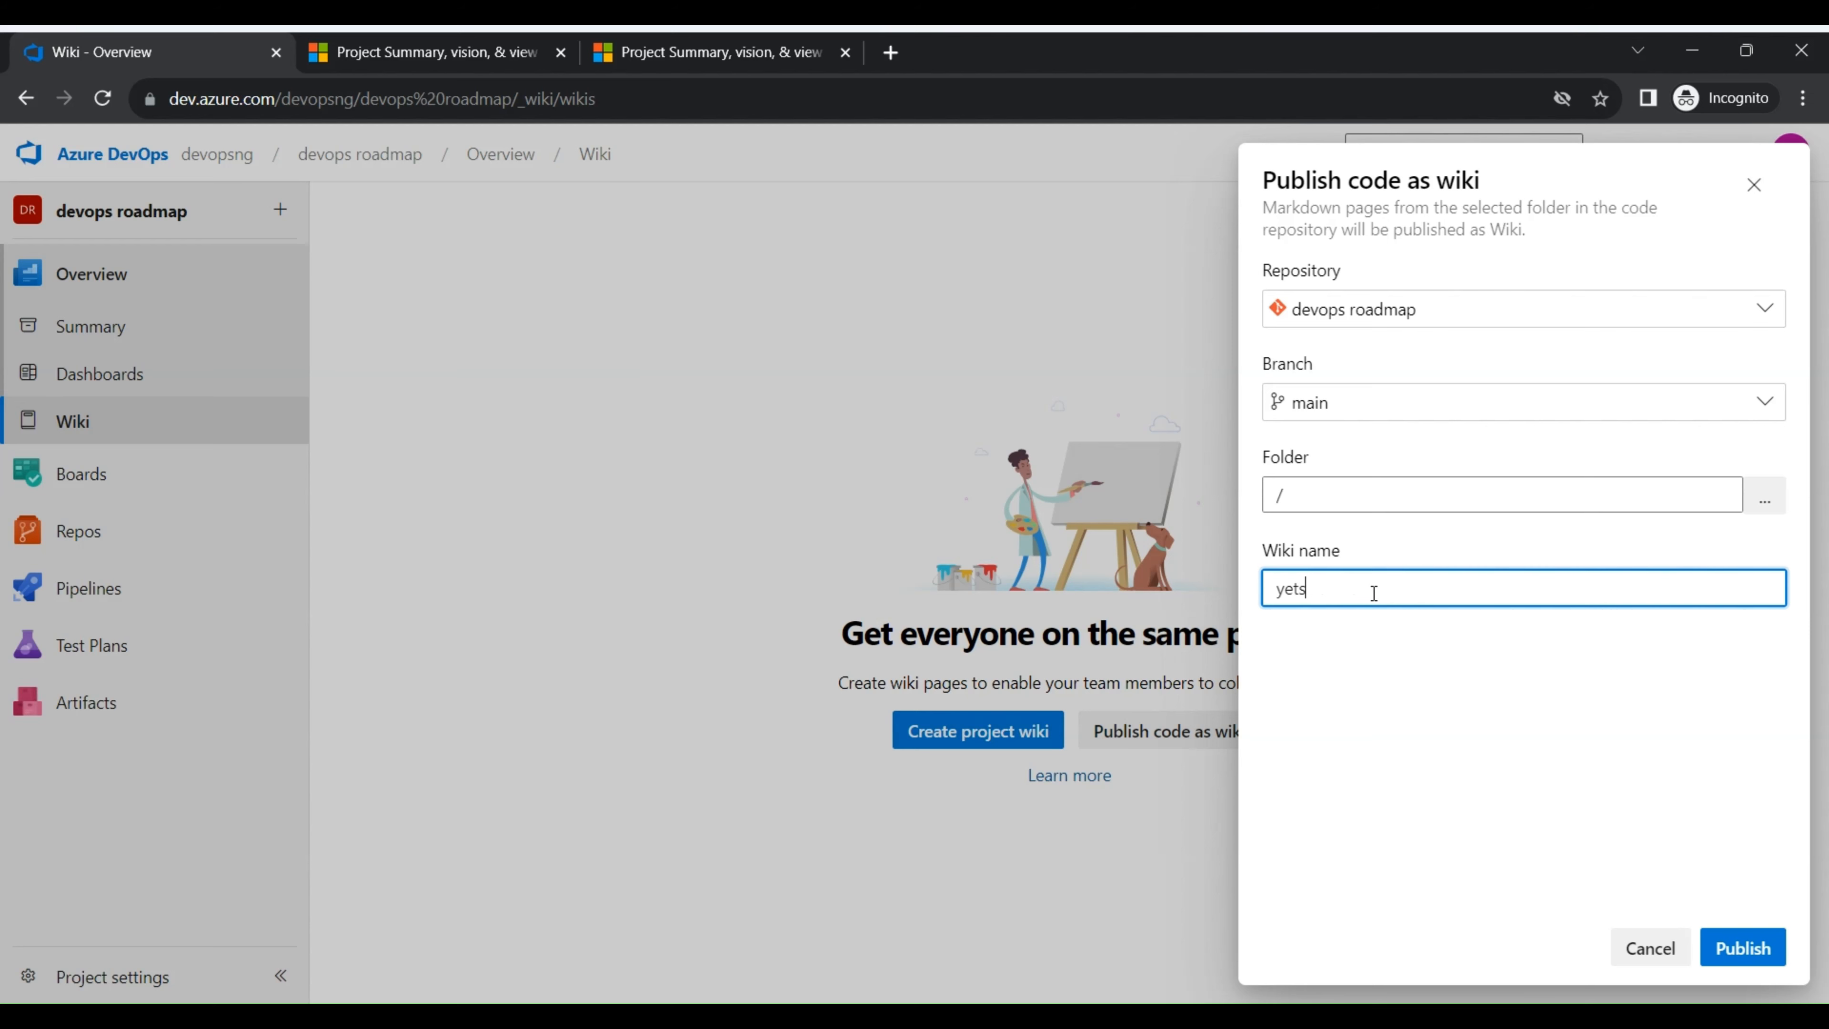
key("BackSpace")
key("BackSpace")
type("te")
left_click(1762, 965)
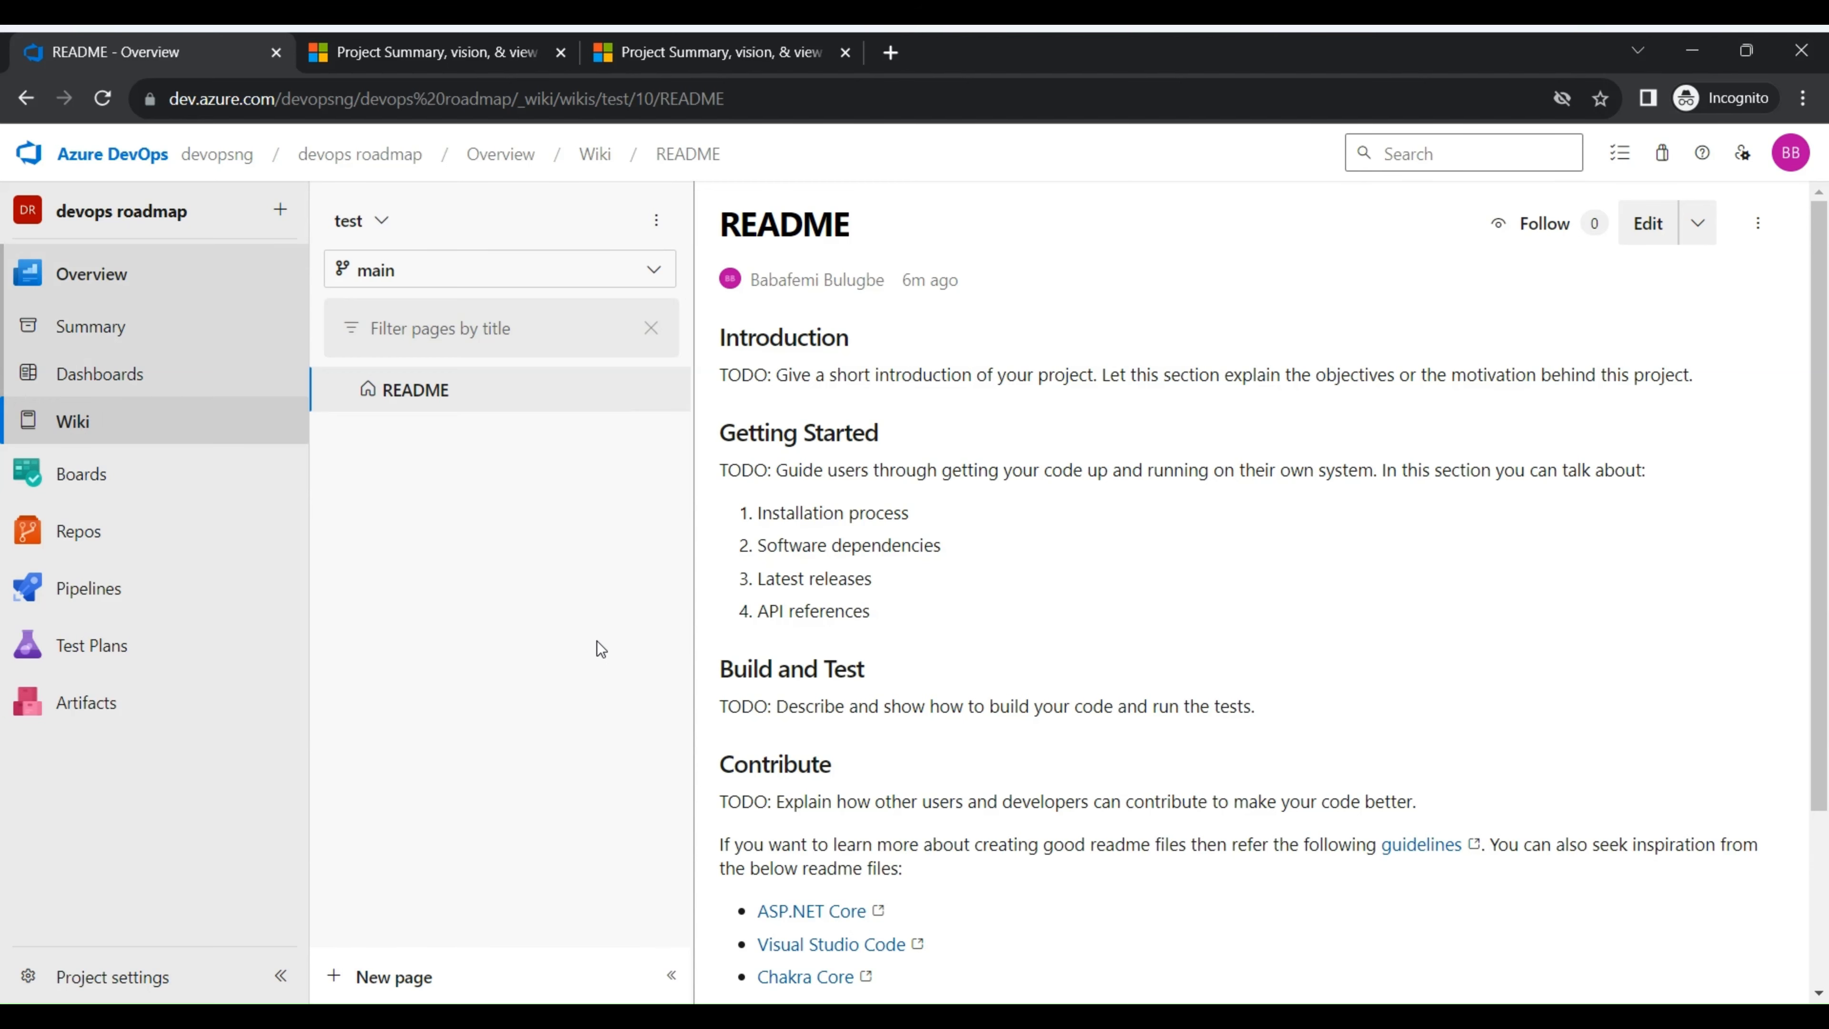
- Check the additional options available for the README wiki page
mouse_move(661, 405)
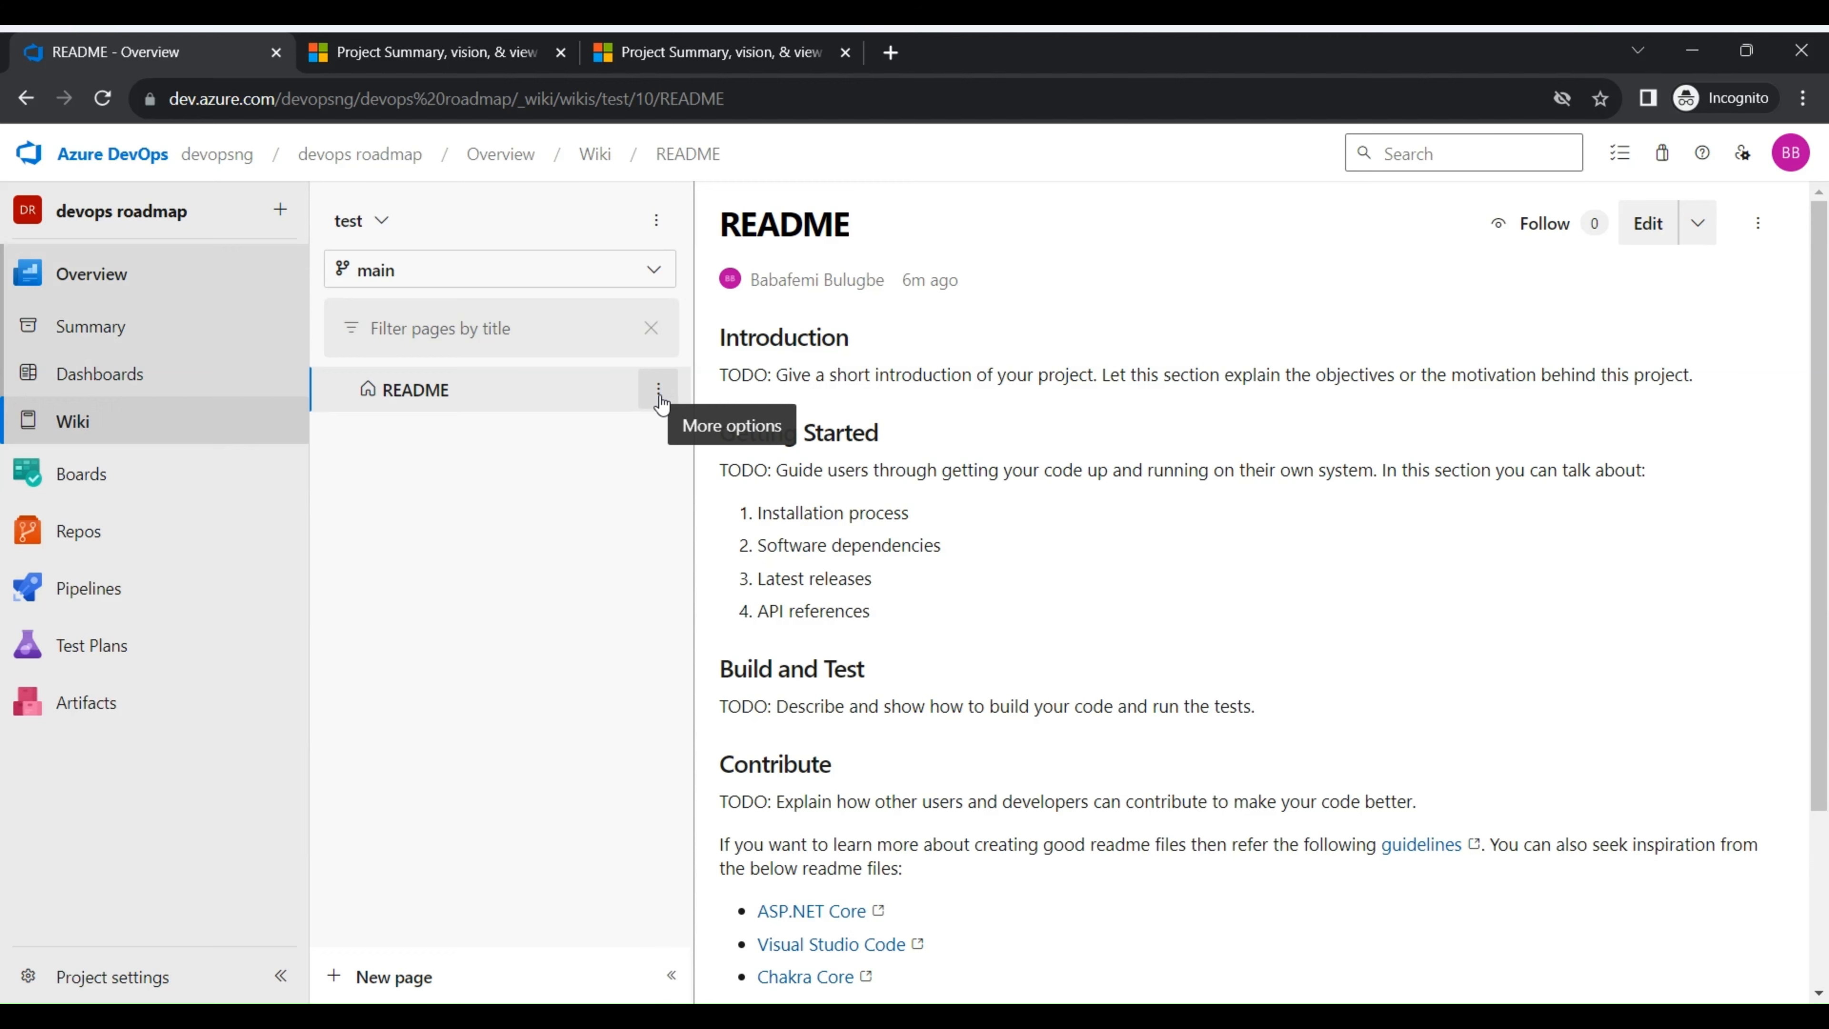
left_click(657, 390)
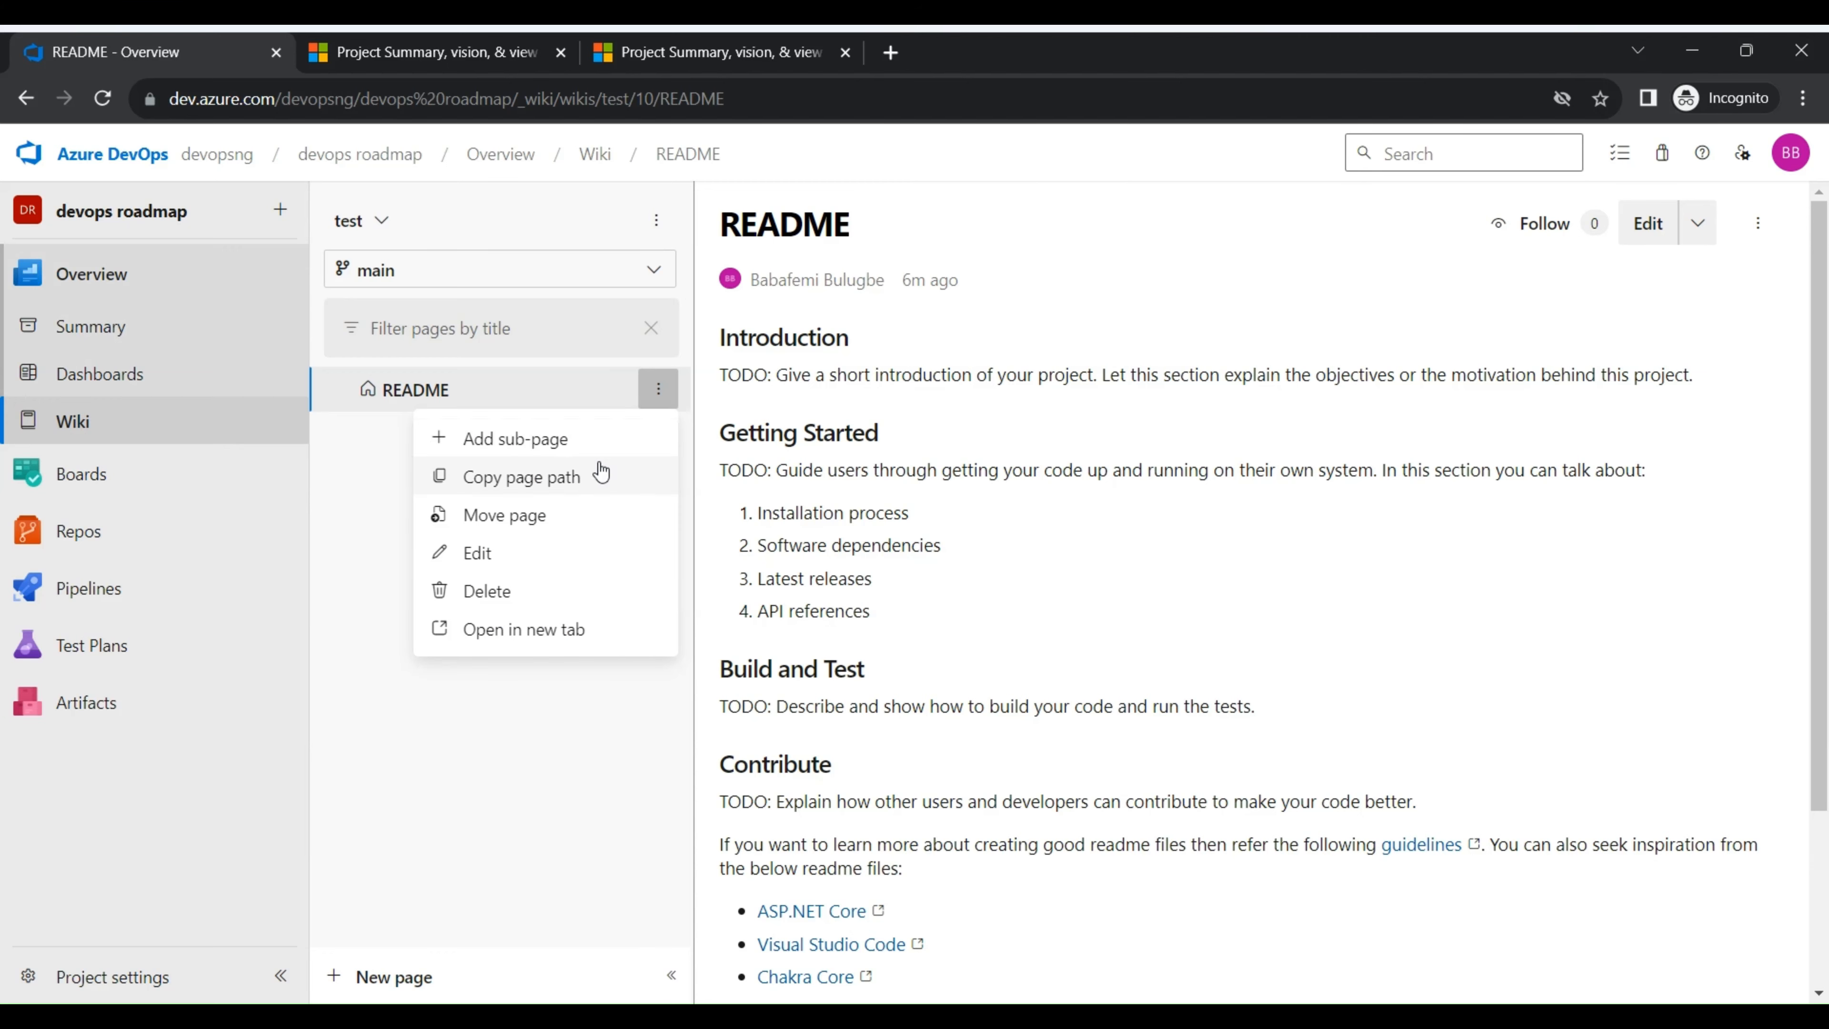
left_click(590, 791)
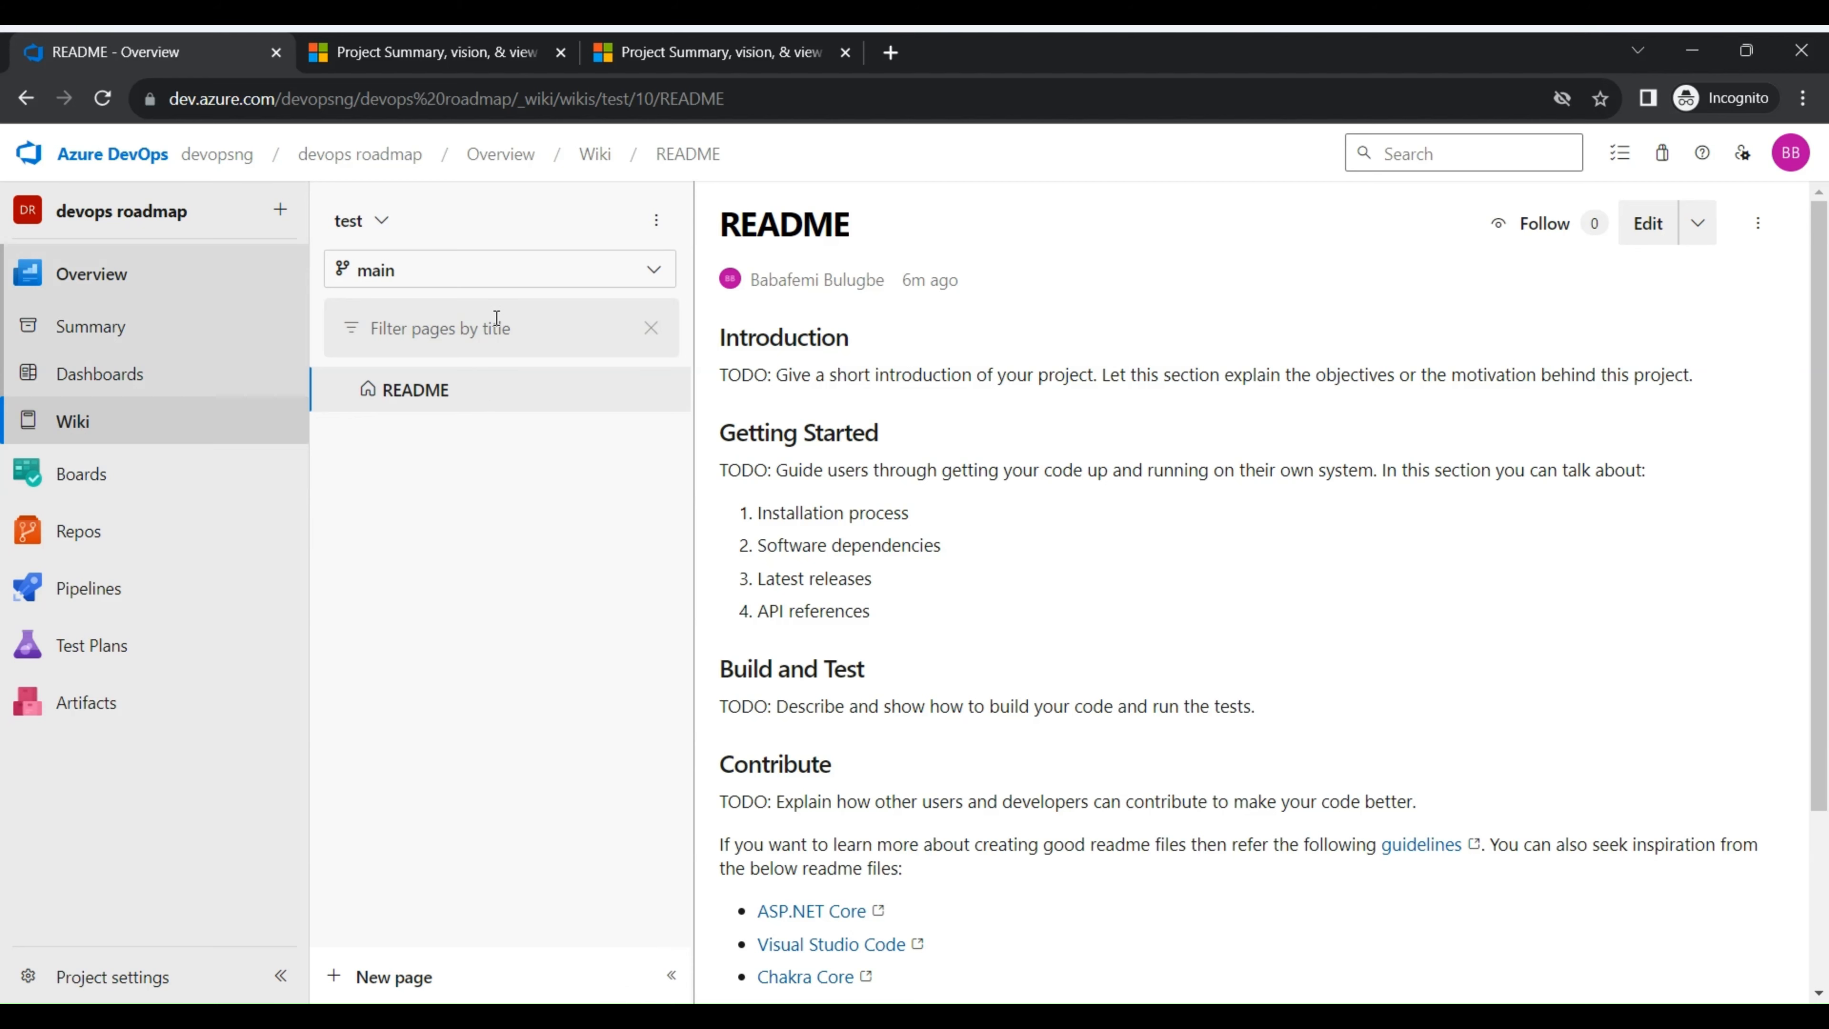
- Open the project's Work items list in Boards
mouse_move(143, 475)
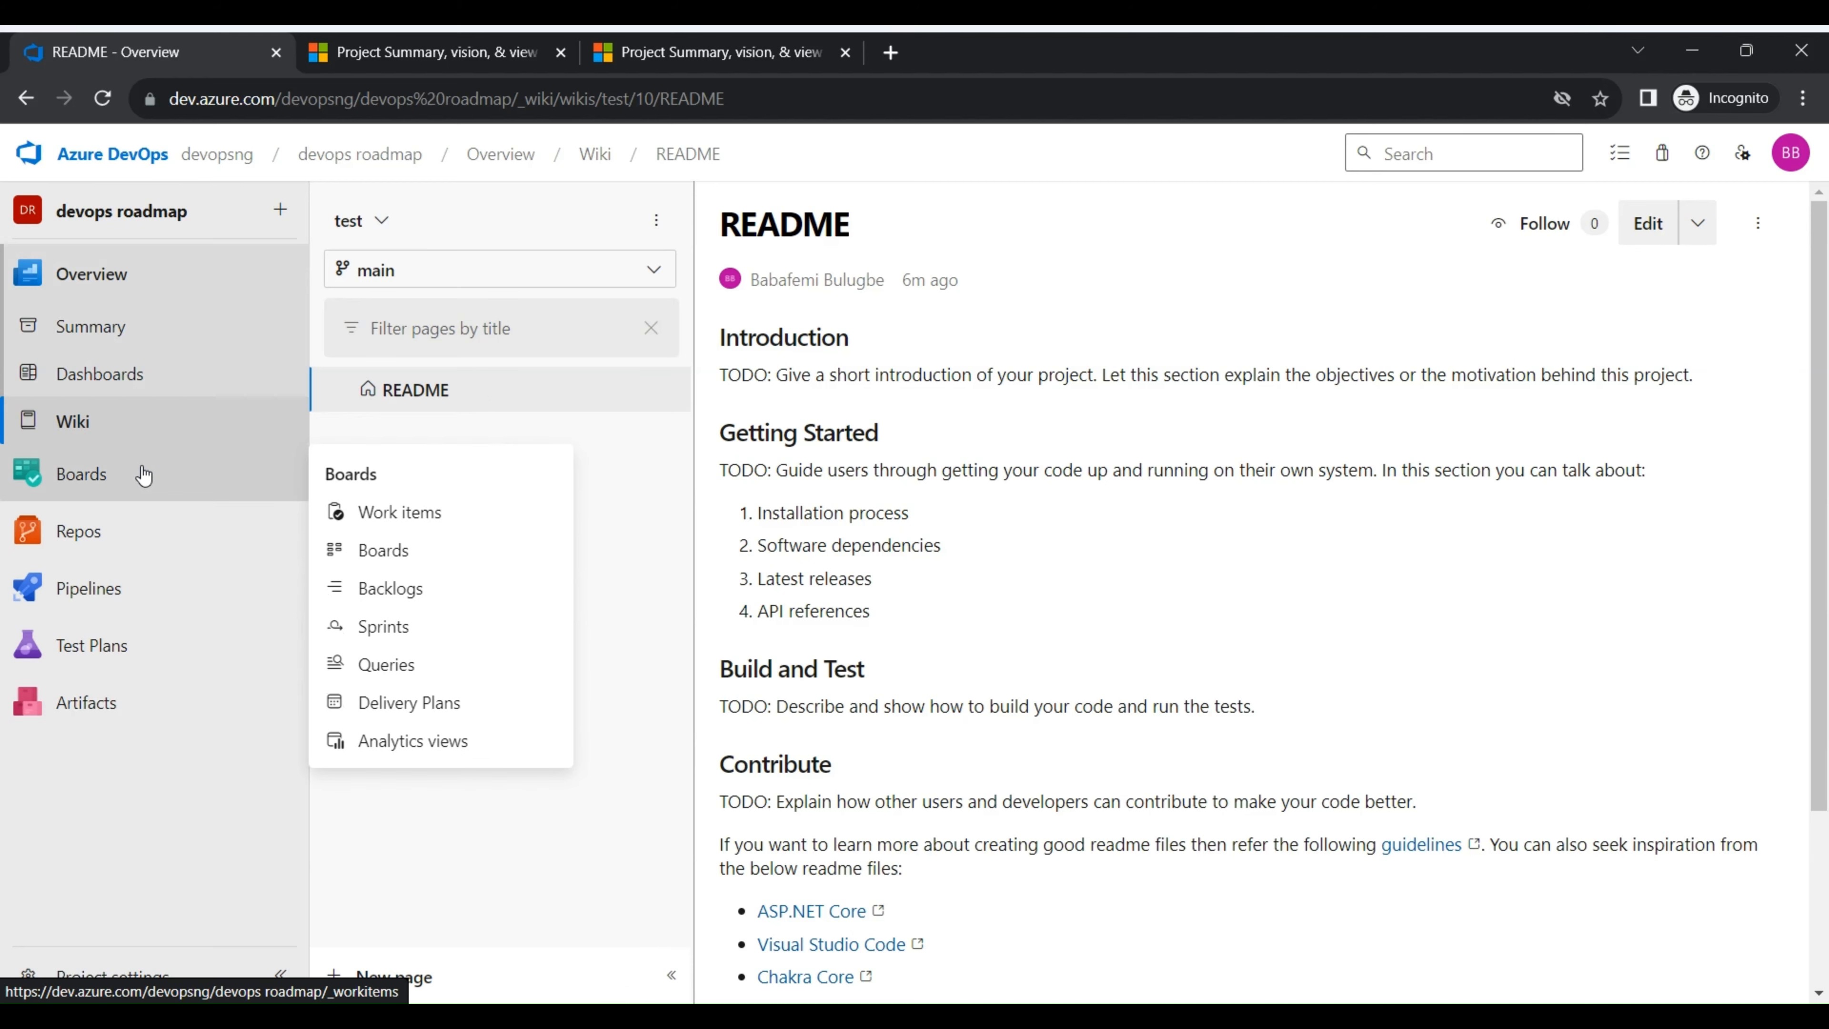
left_click(382, 507)
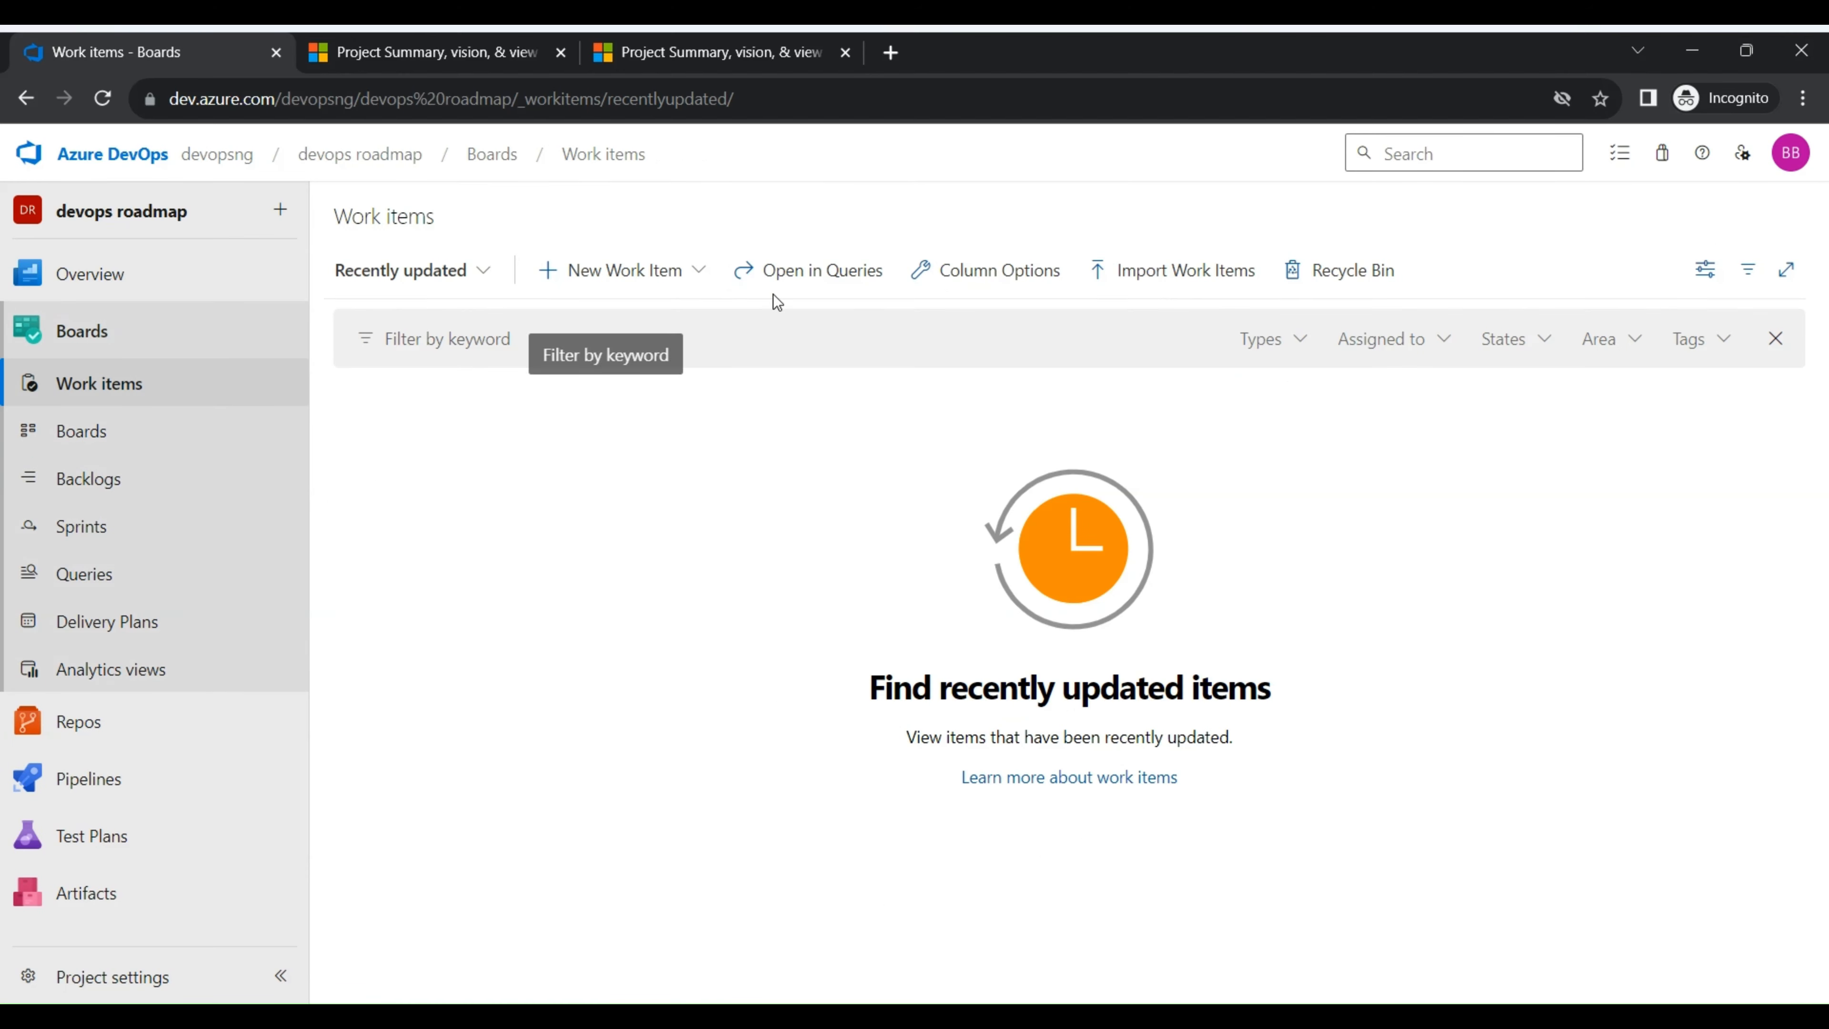
- Create a bug work item titled "Bug One", assign it to the suggested project member and save it
left_click(700, 276)
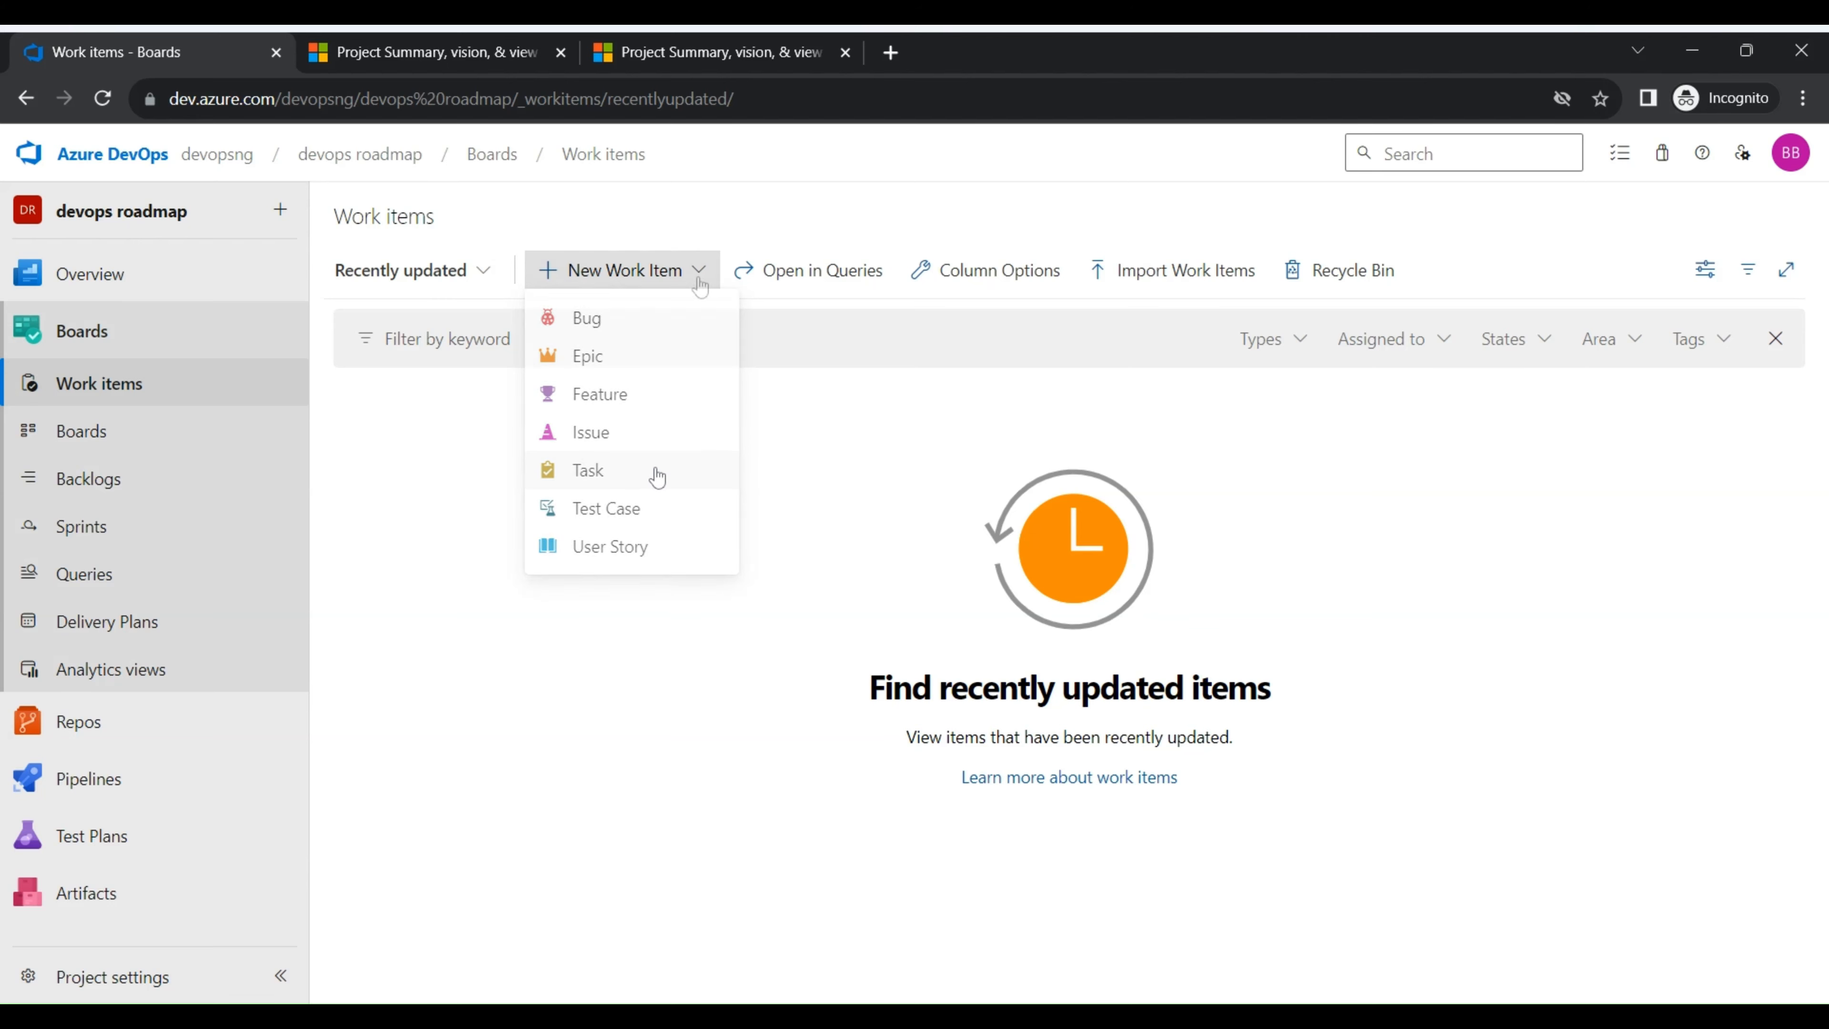
left_click(681, 310)
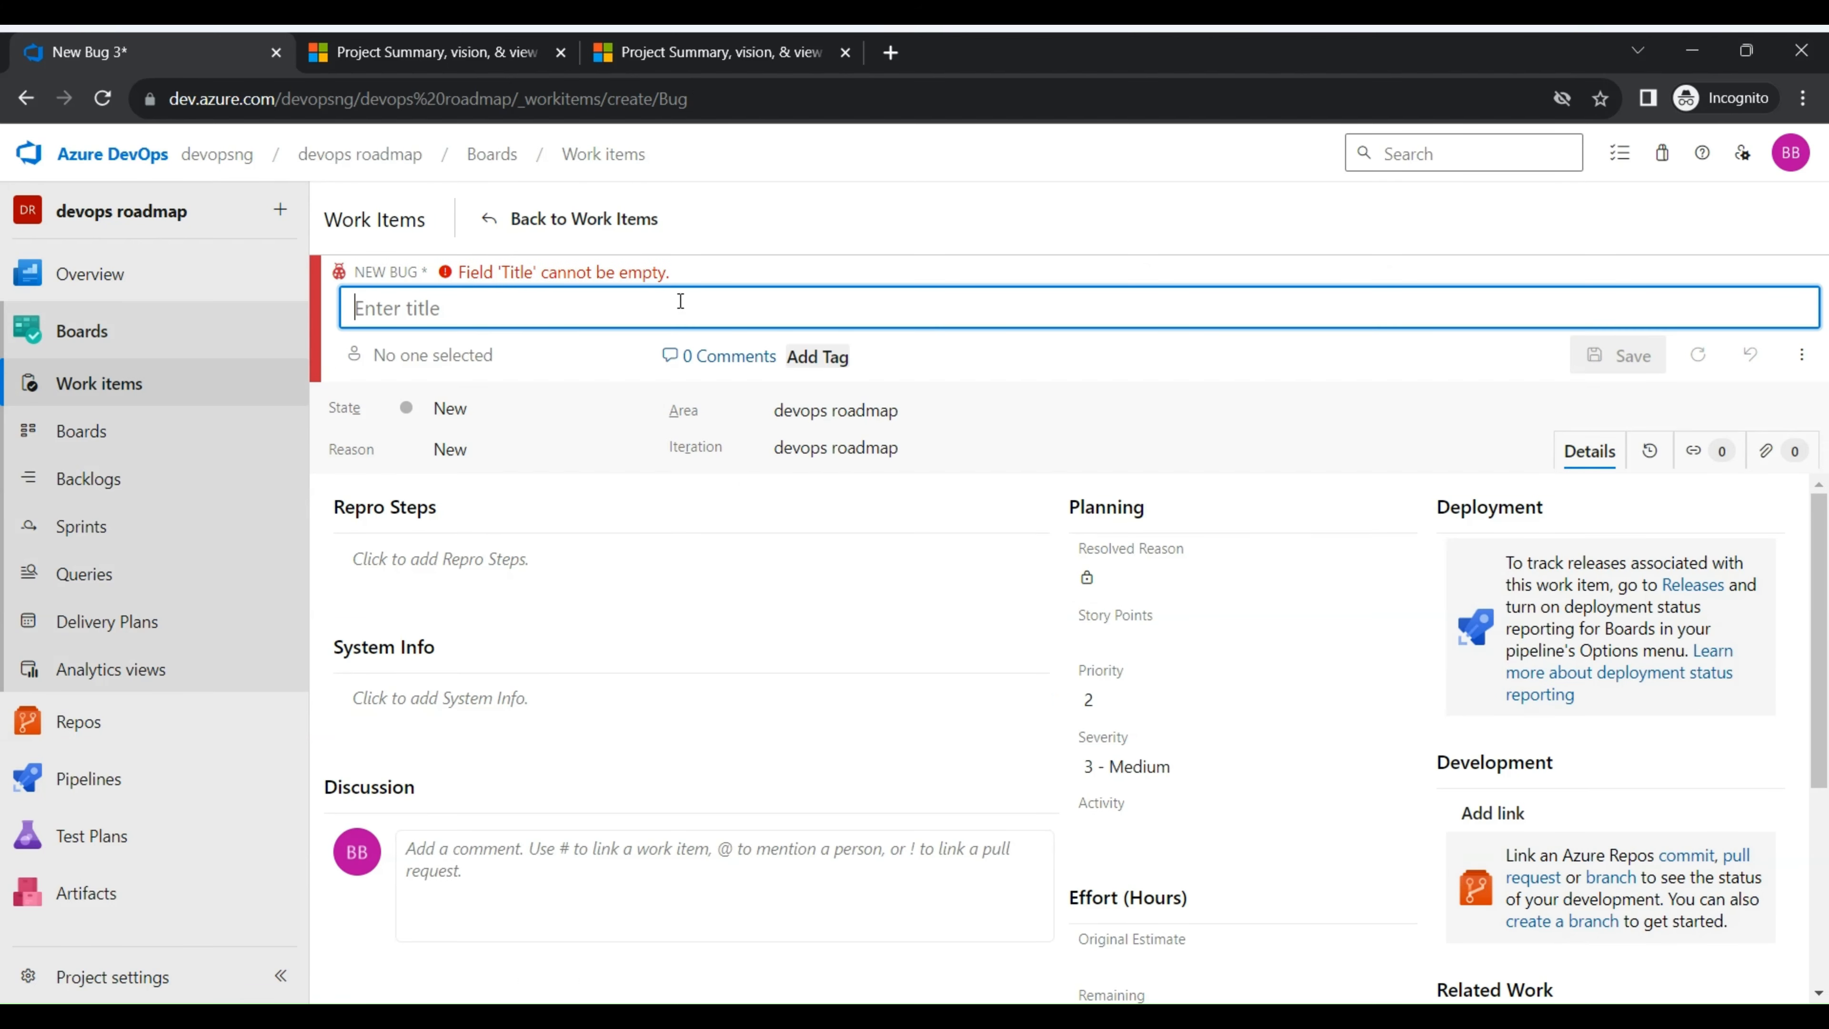
type("Bug One")
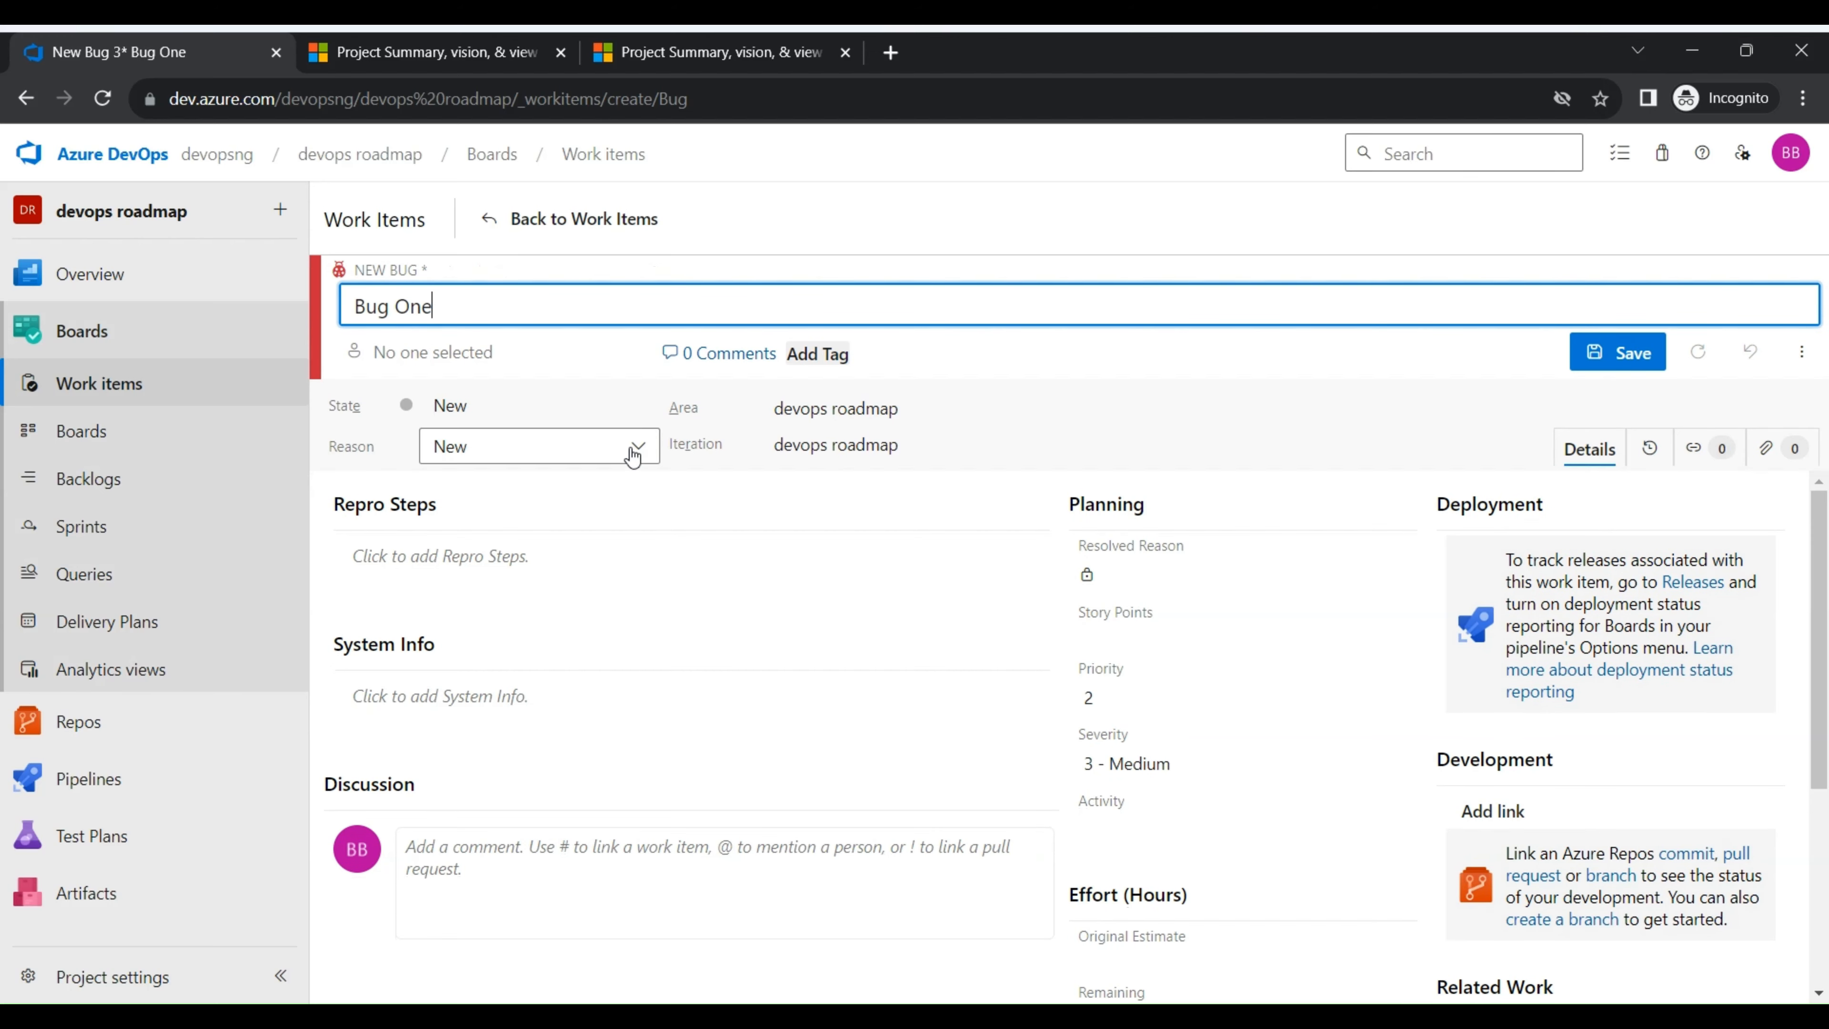
left_click(540, 351)
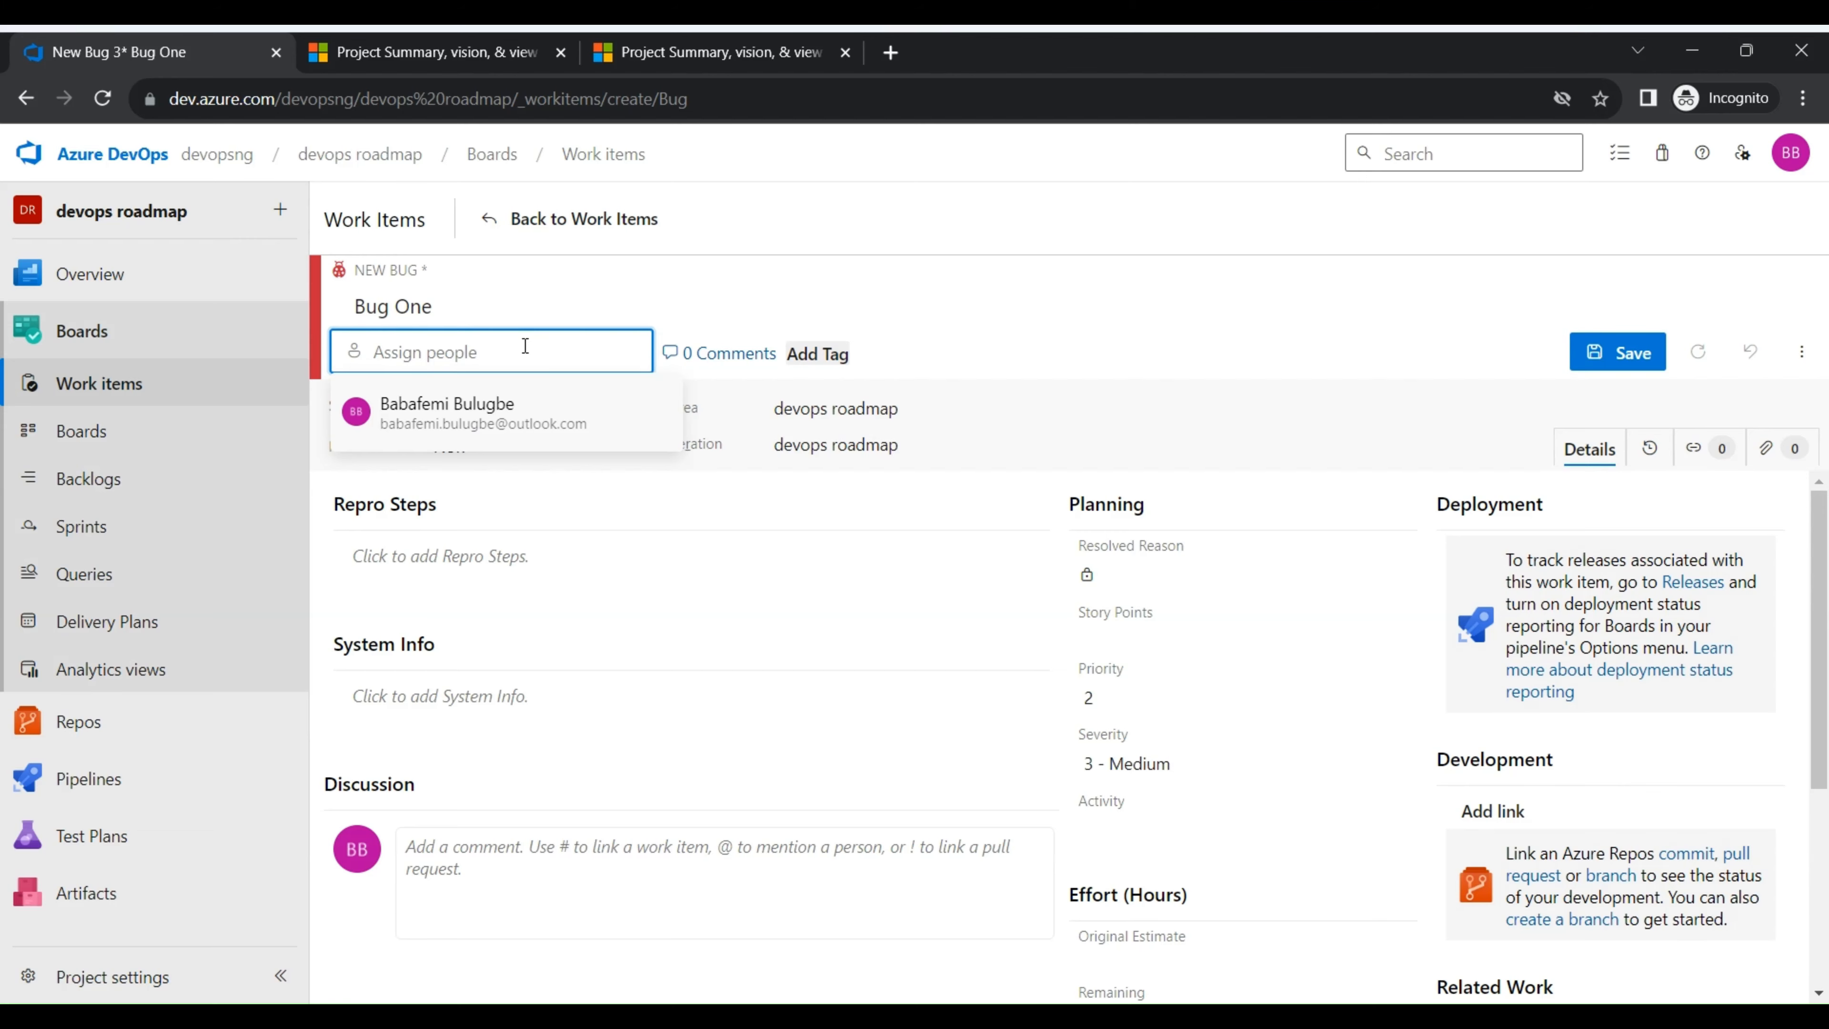
left_click(498, 415)
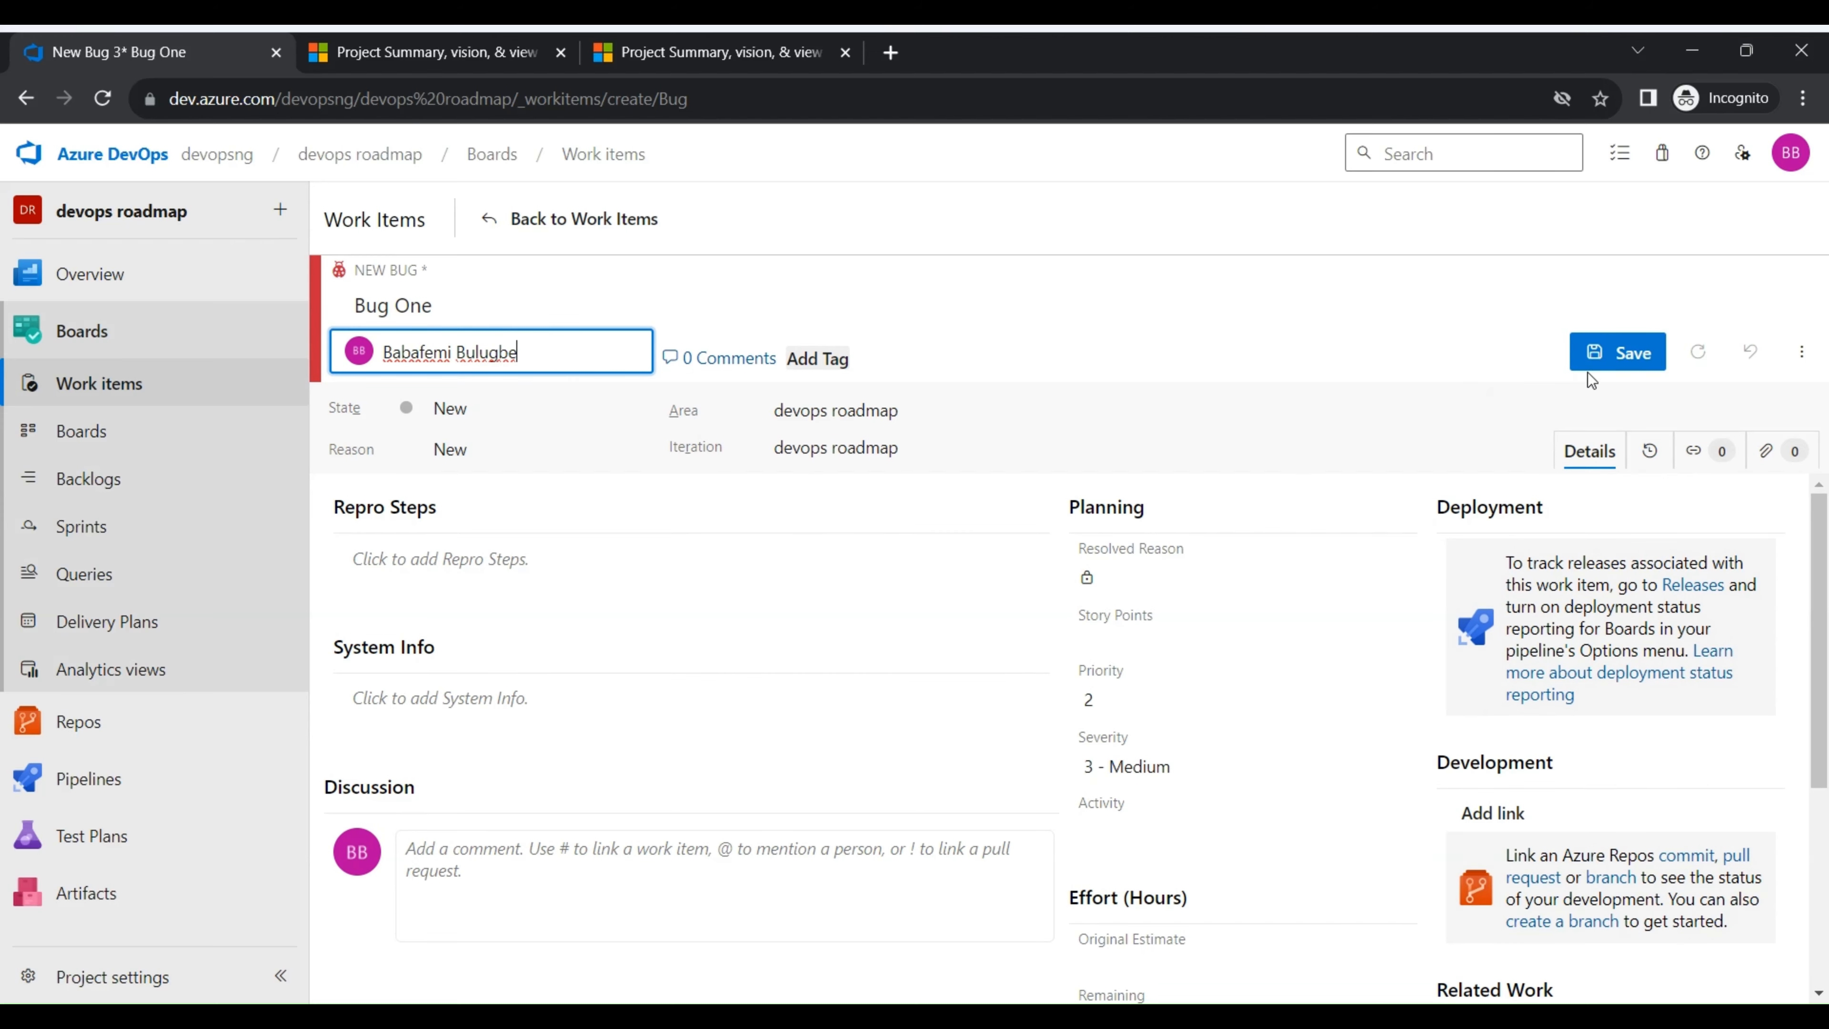
left_click(1619, 351)
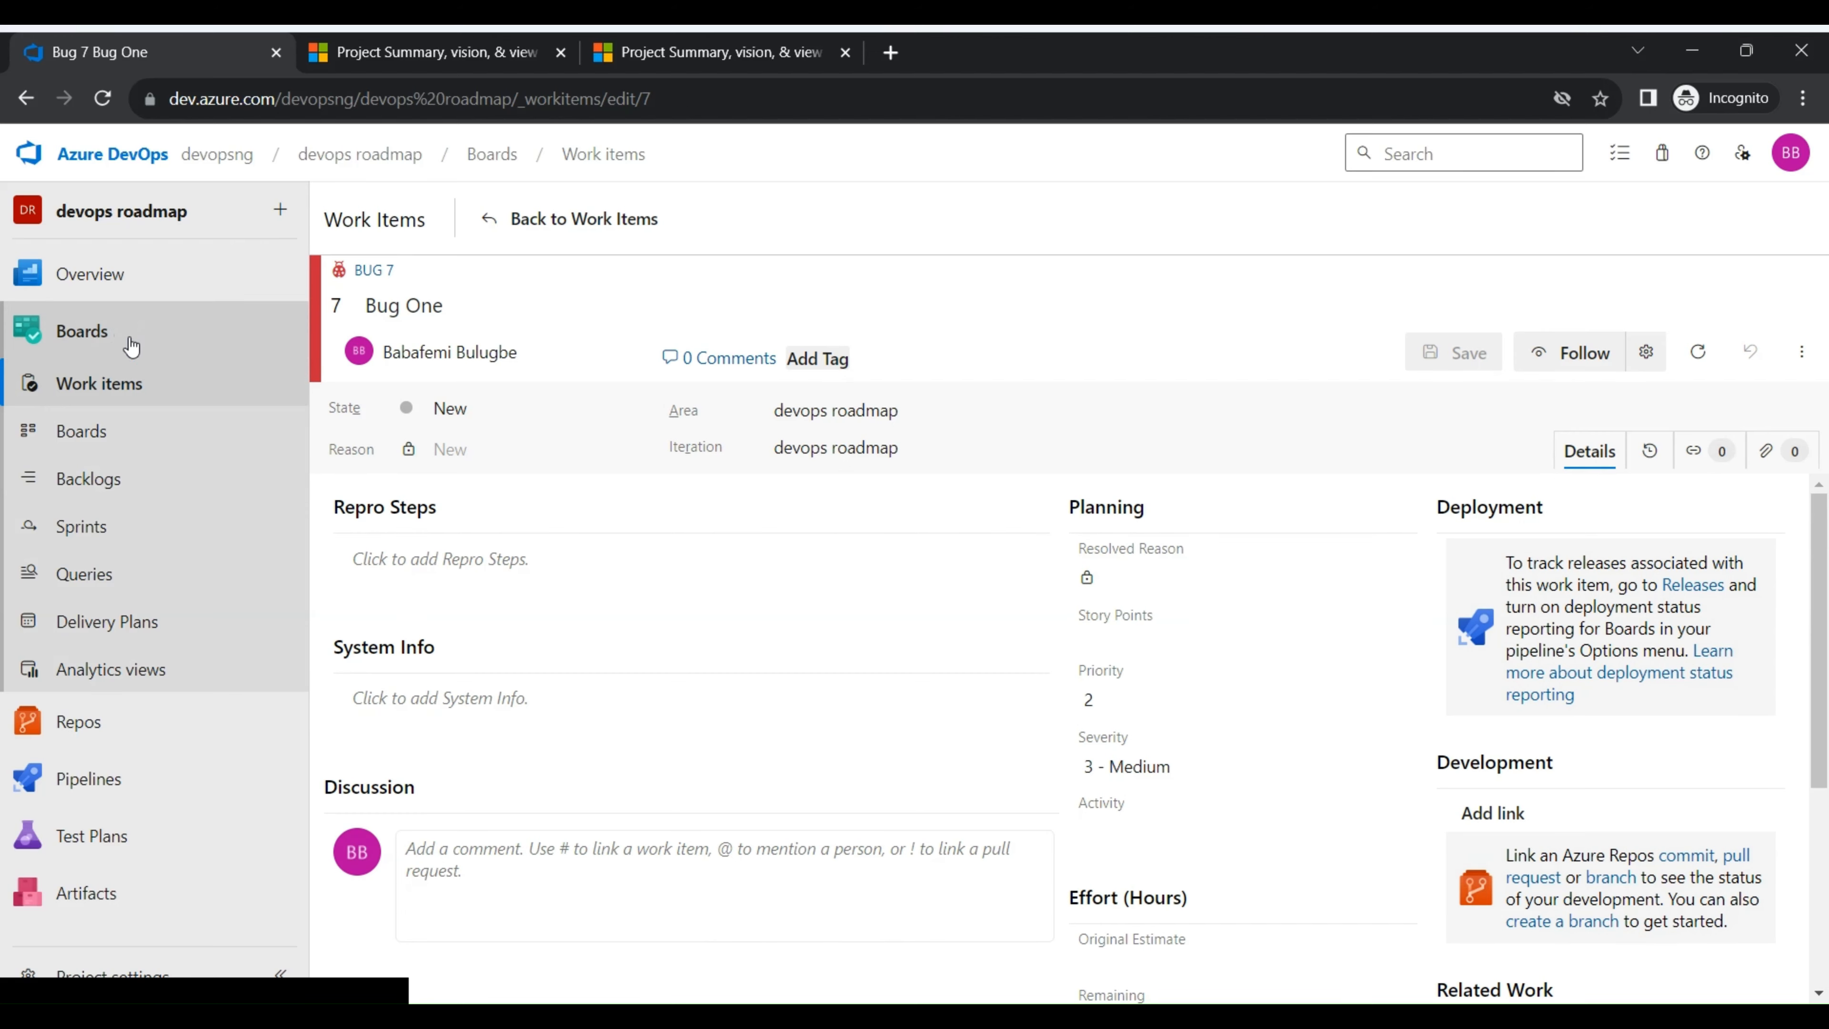
- Open the project's Overview dashboard to check the assigned work widget for the new bug
mouse_move(134, 282)
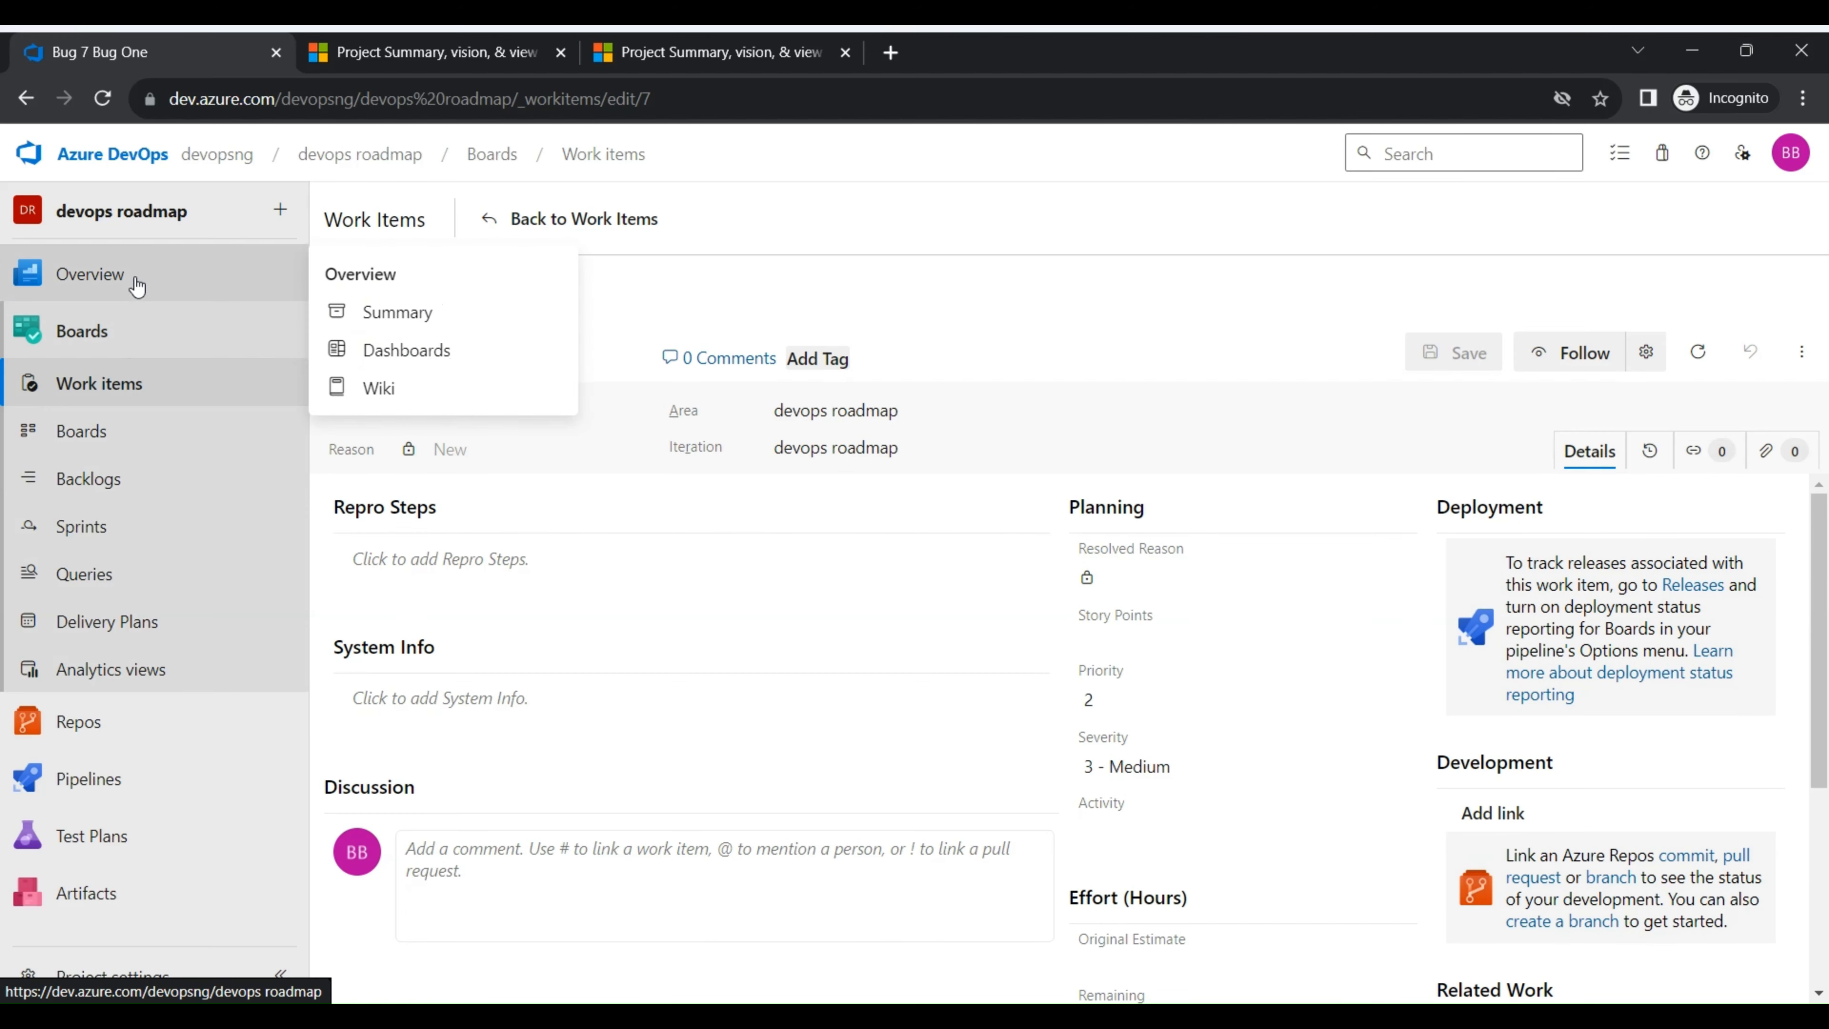
left_click(378, 364)
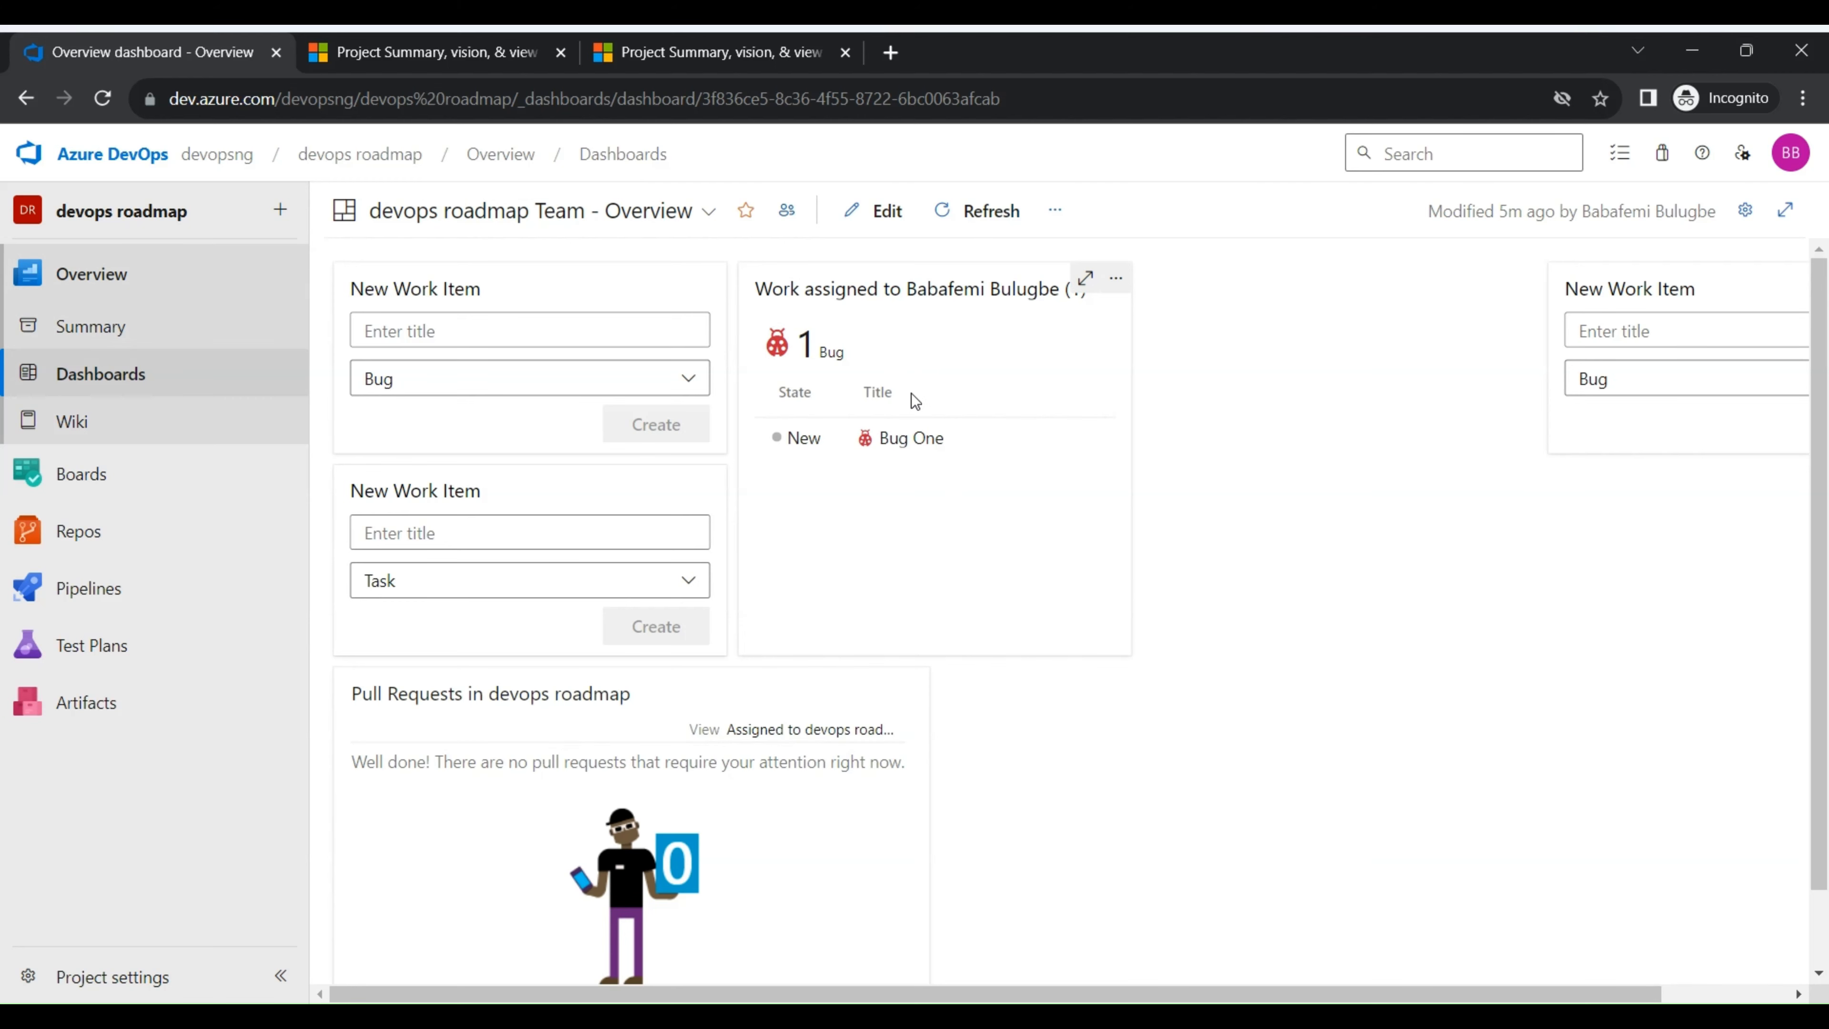
- Compare the team's Stories board with the Work items list to see where Bug One is listed
mouse_move(115, 493)
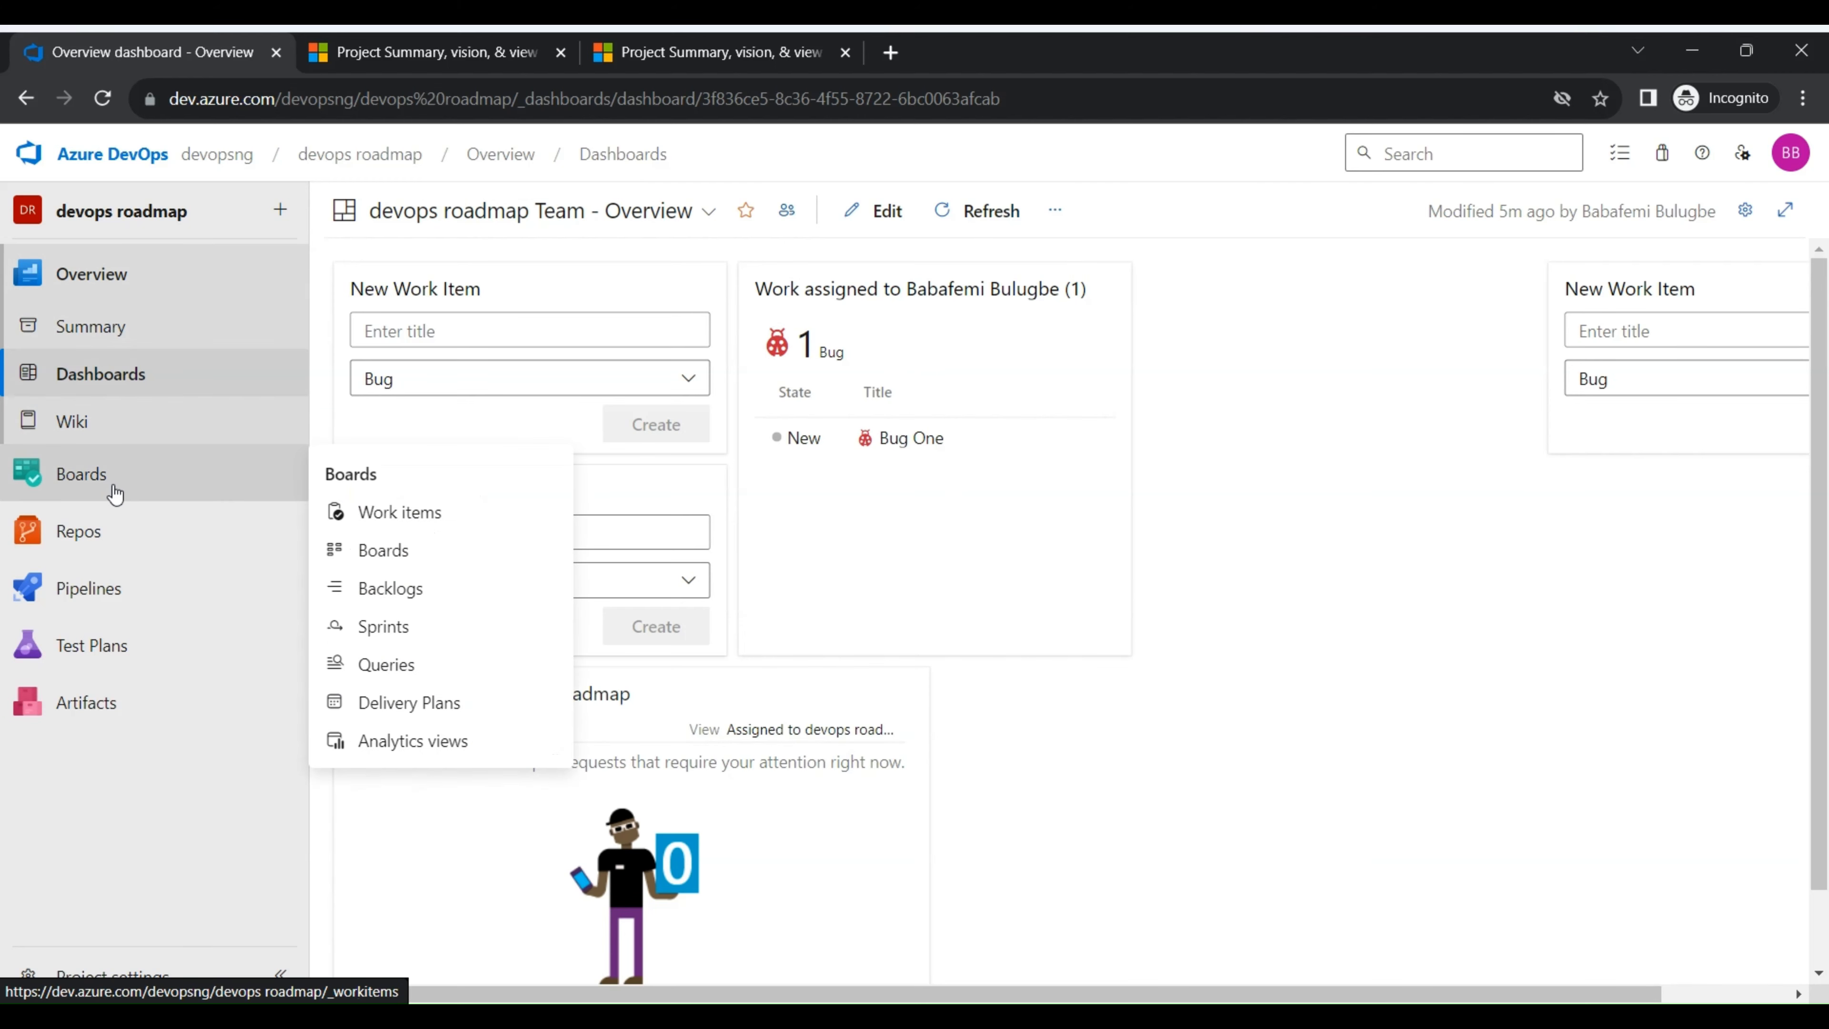
left_click(387, 551)
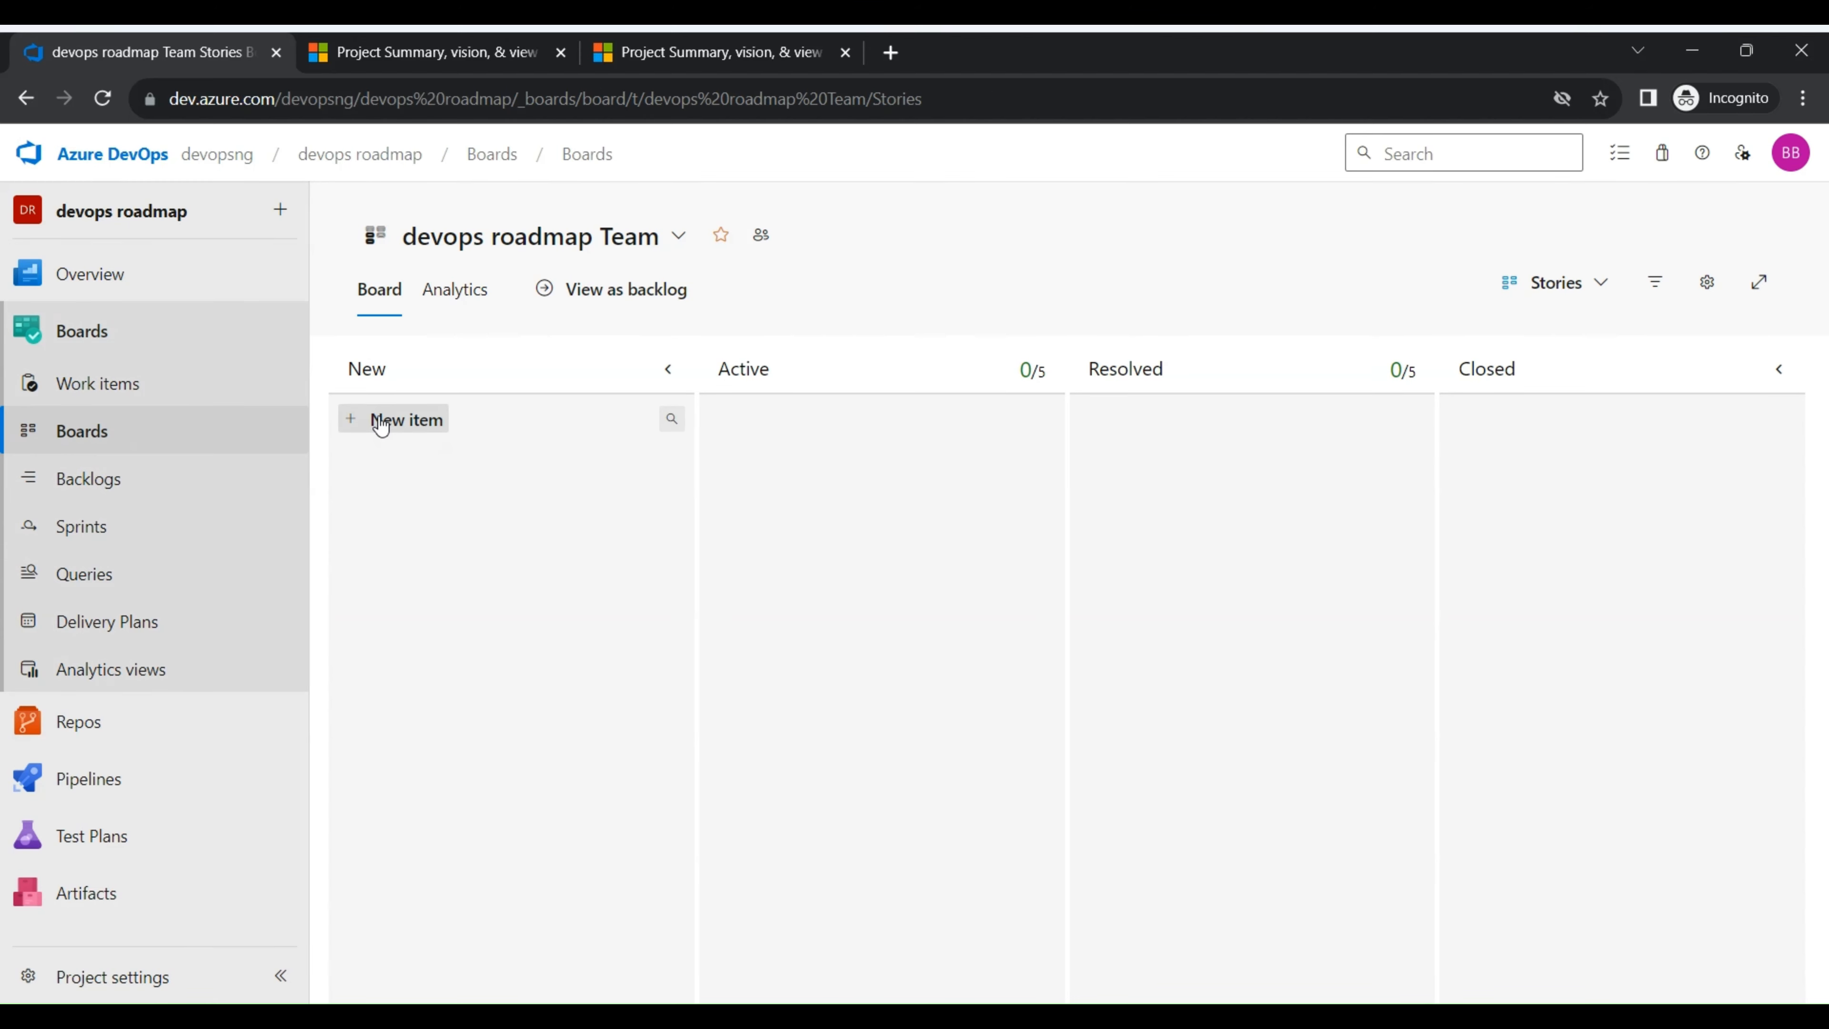
left_click(94, 382)
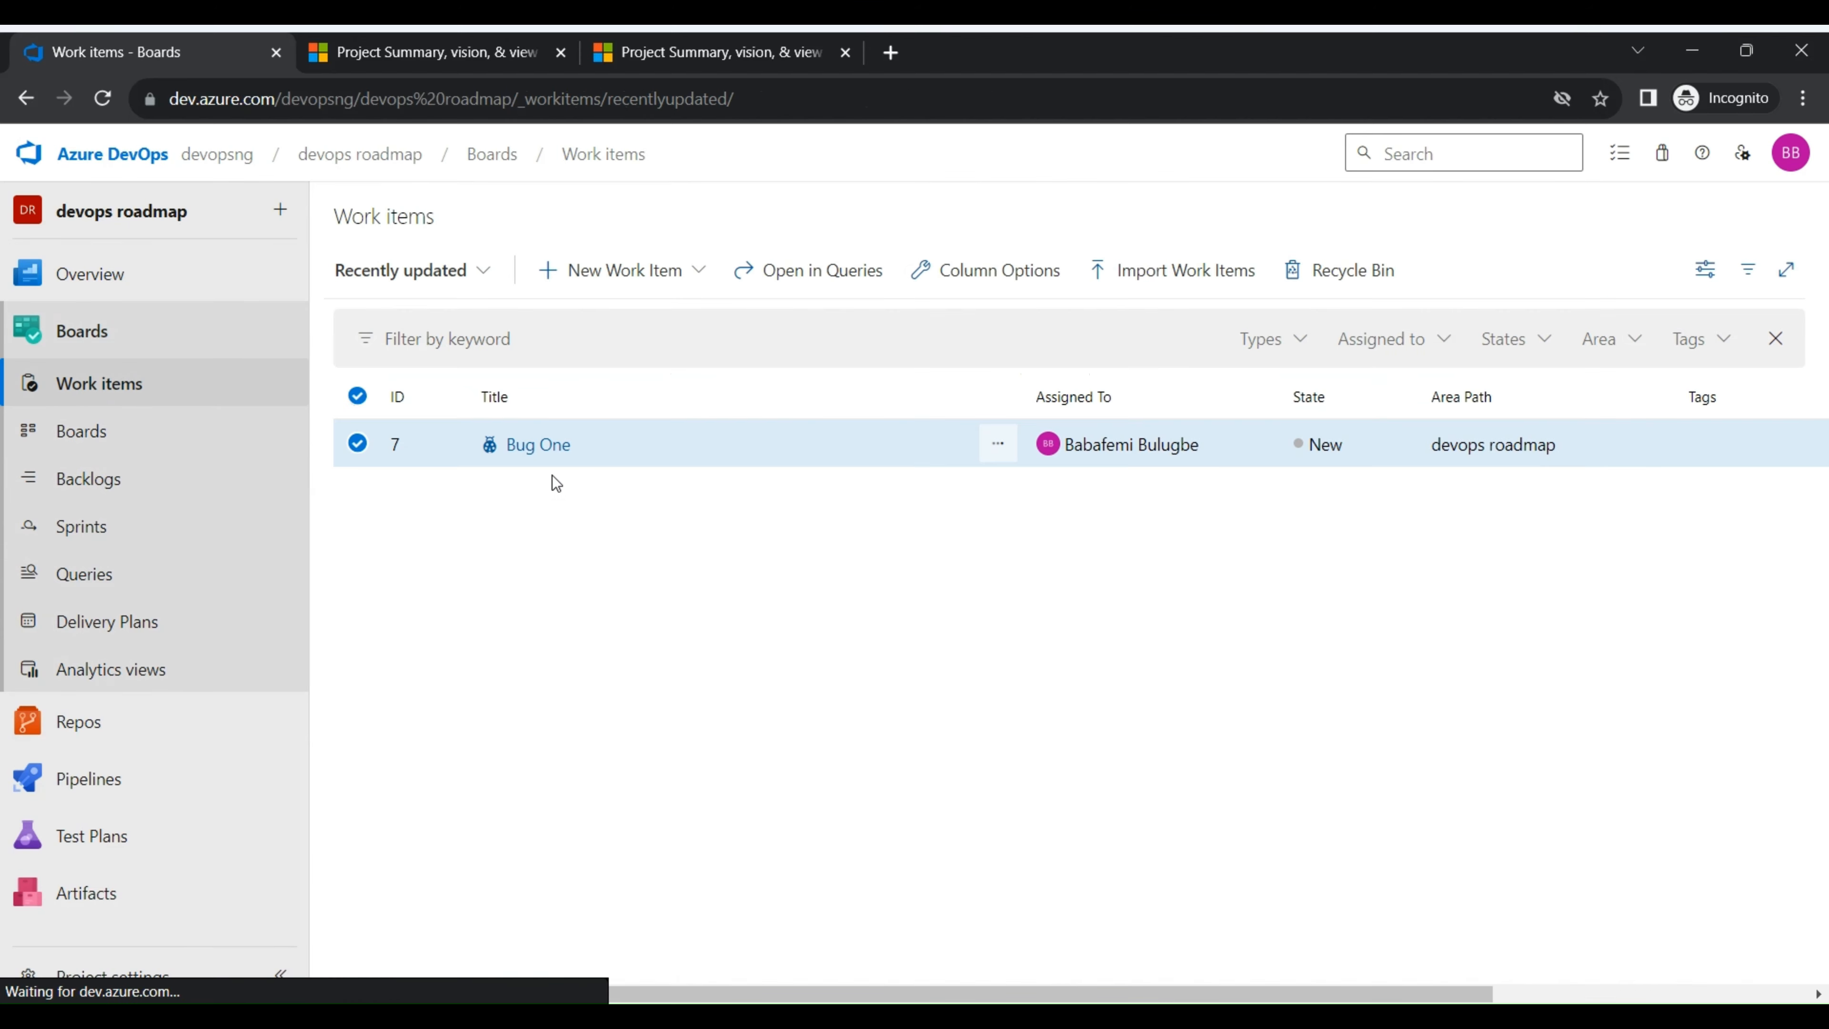
- Add a user story titled "User Story" to the New column of the devops roadmap Team board
left_click(143, 440)
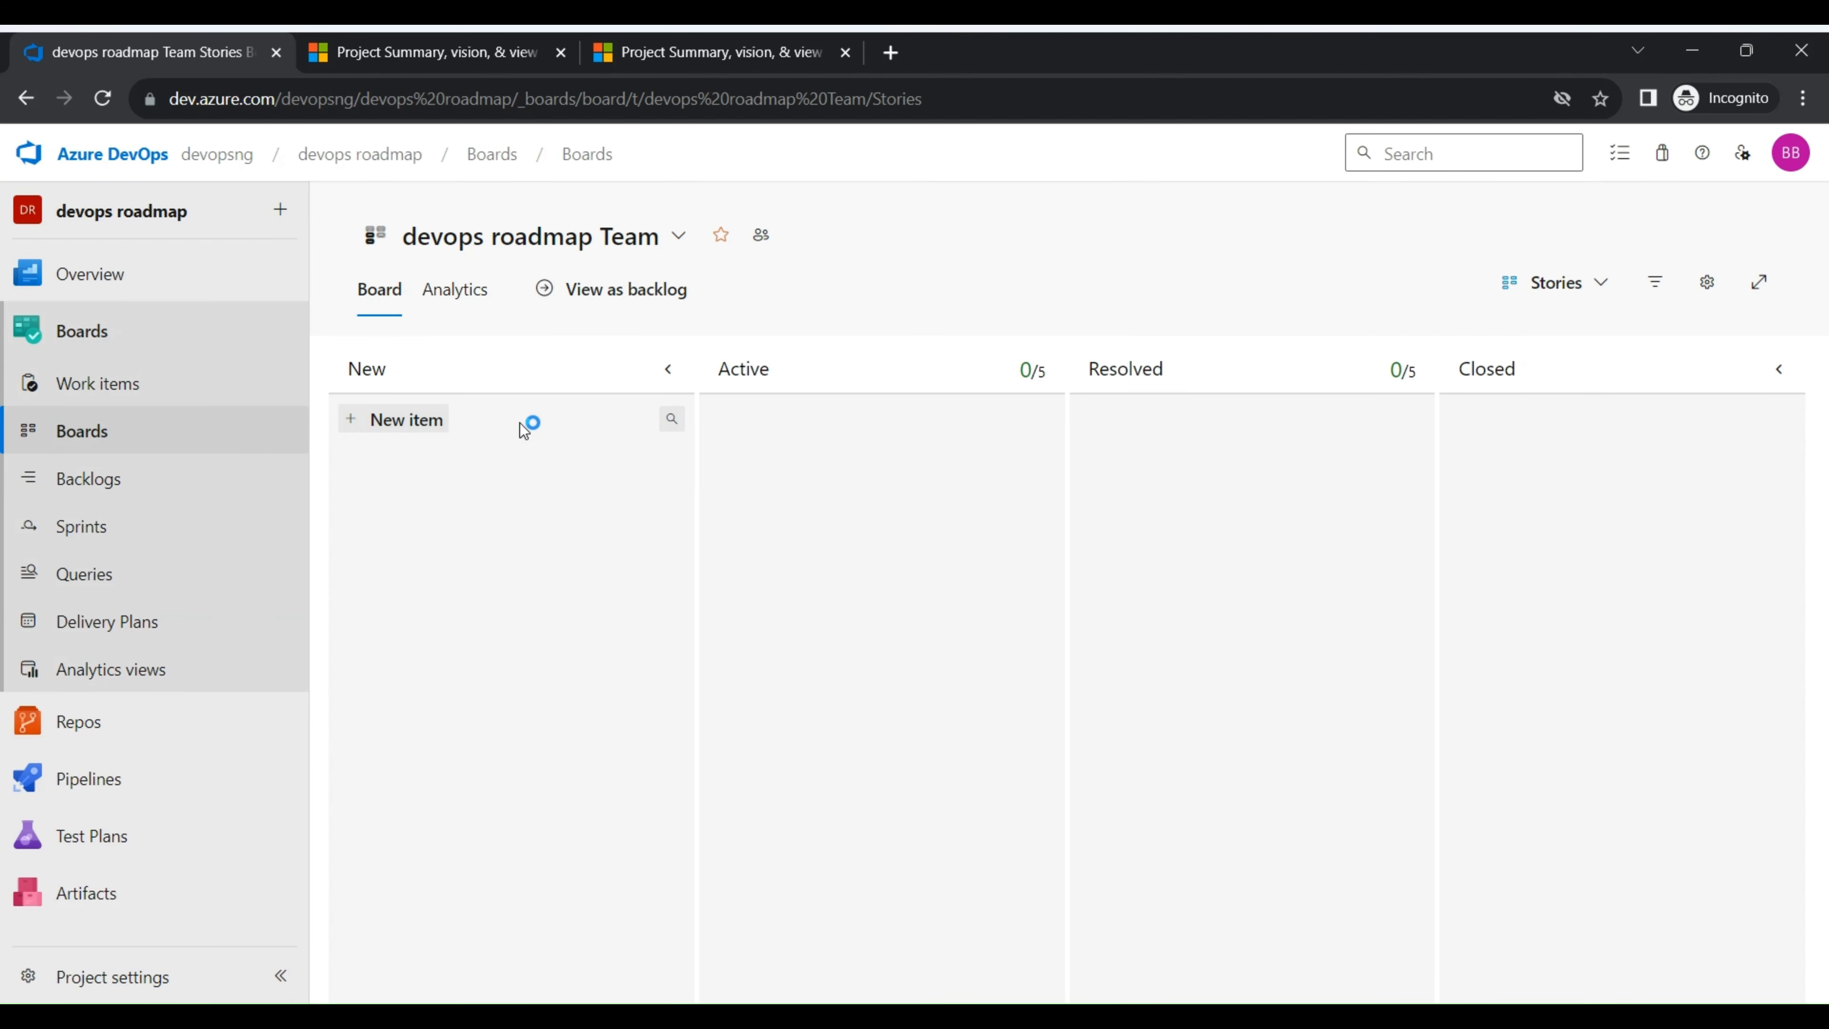
left_click(399, 421)
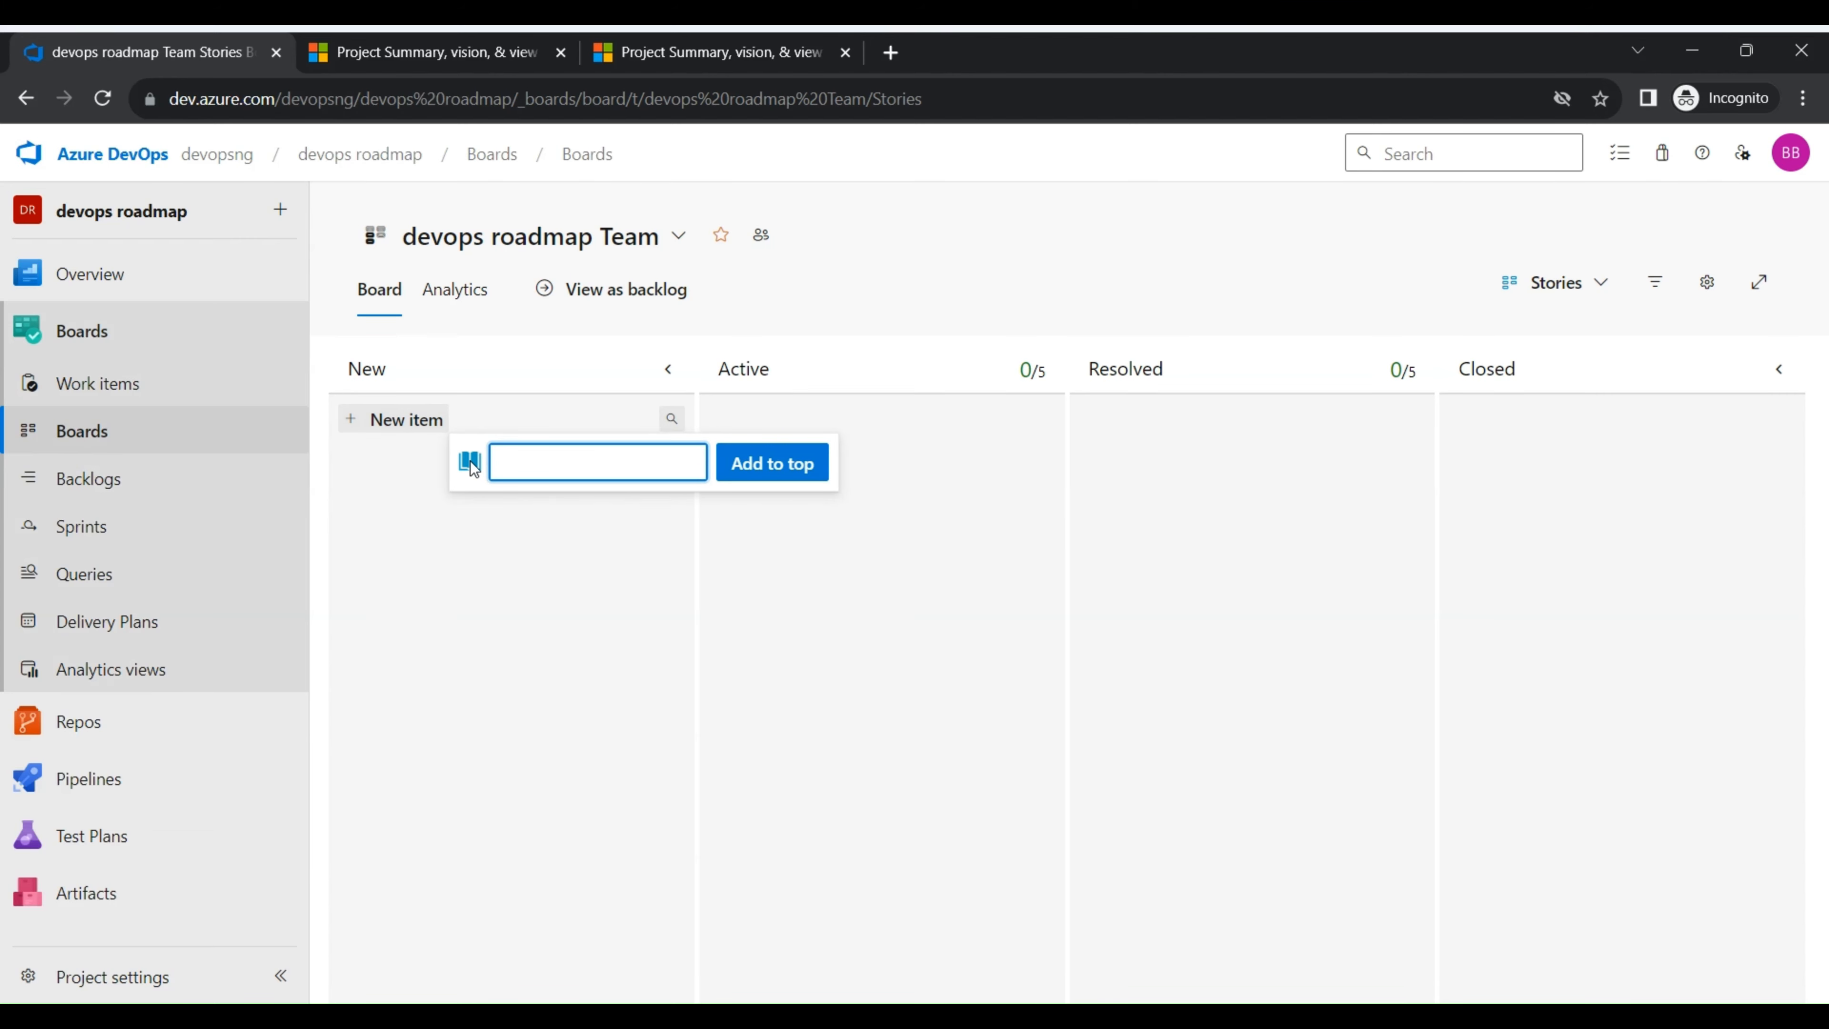
left_click(471, 463)
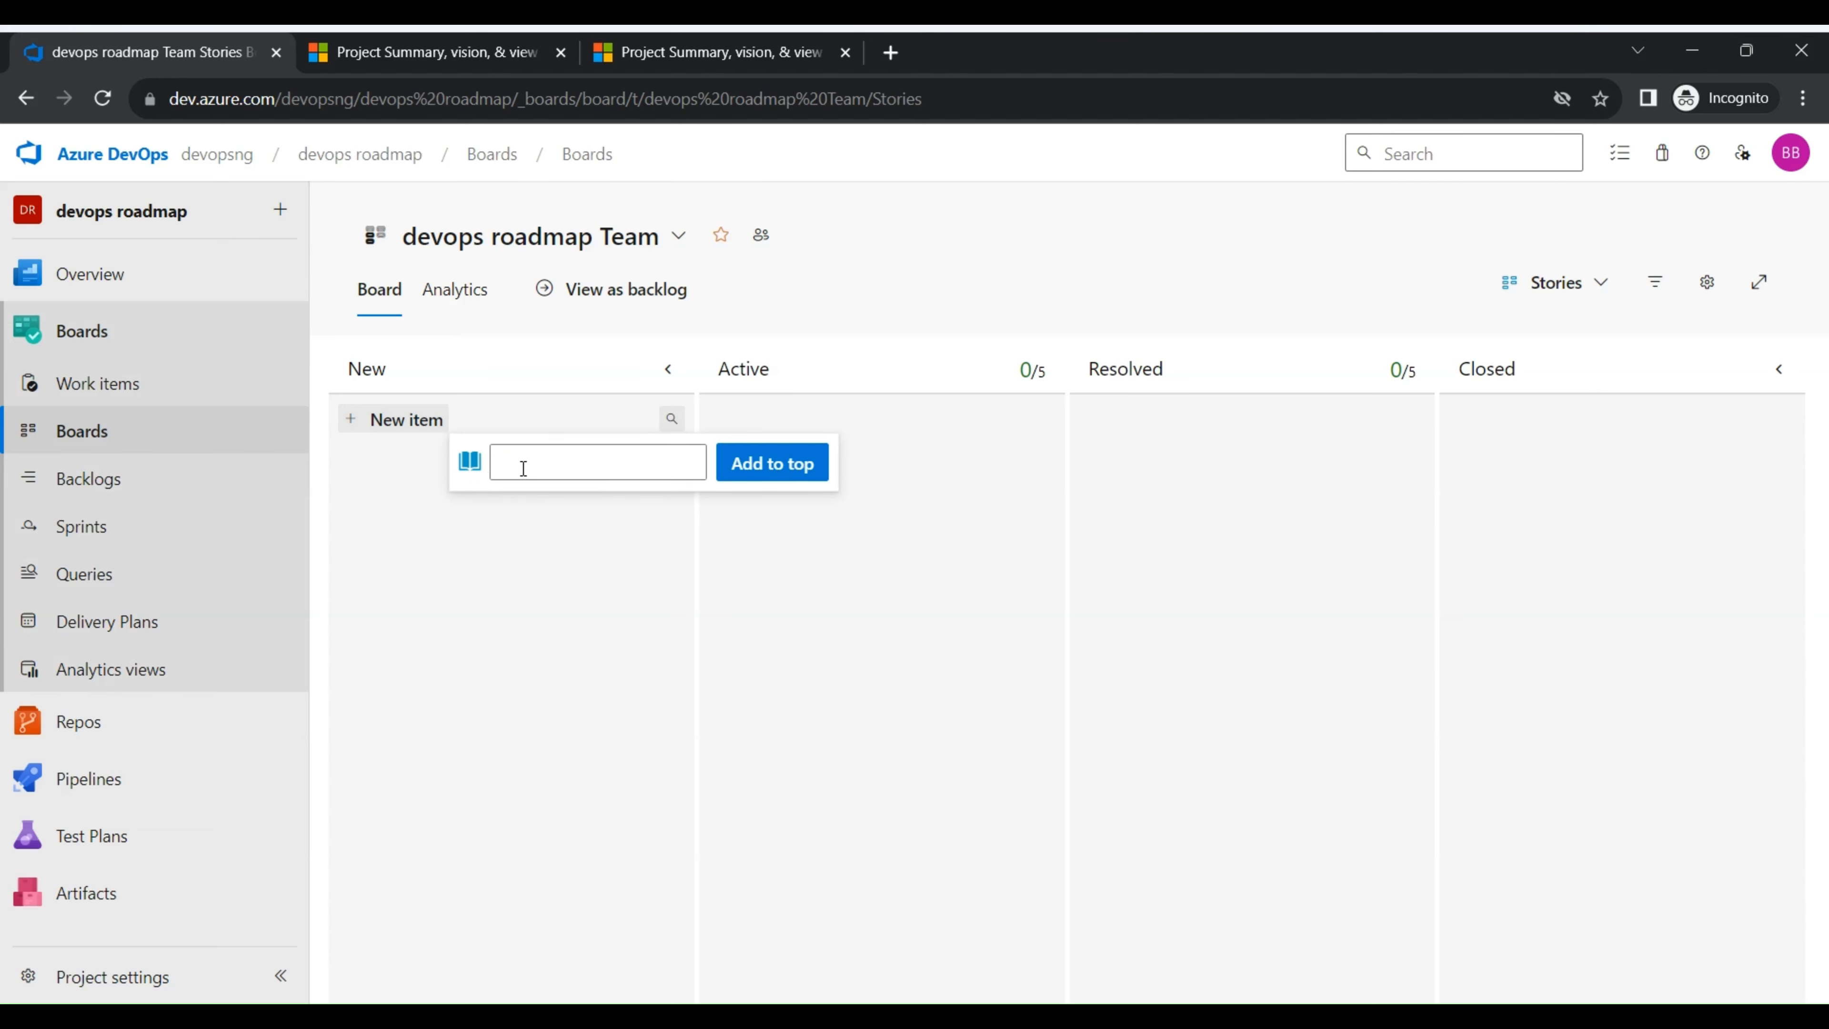
left_click(525, 472)
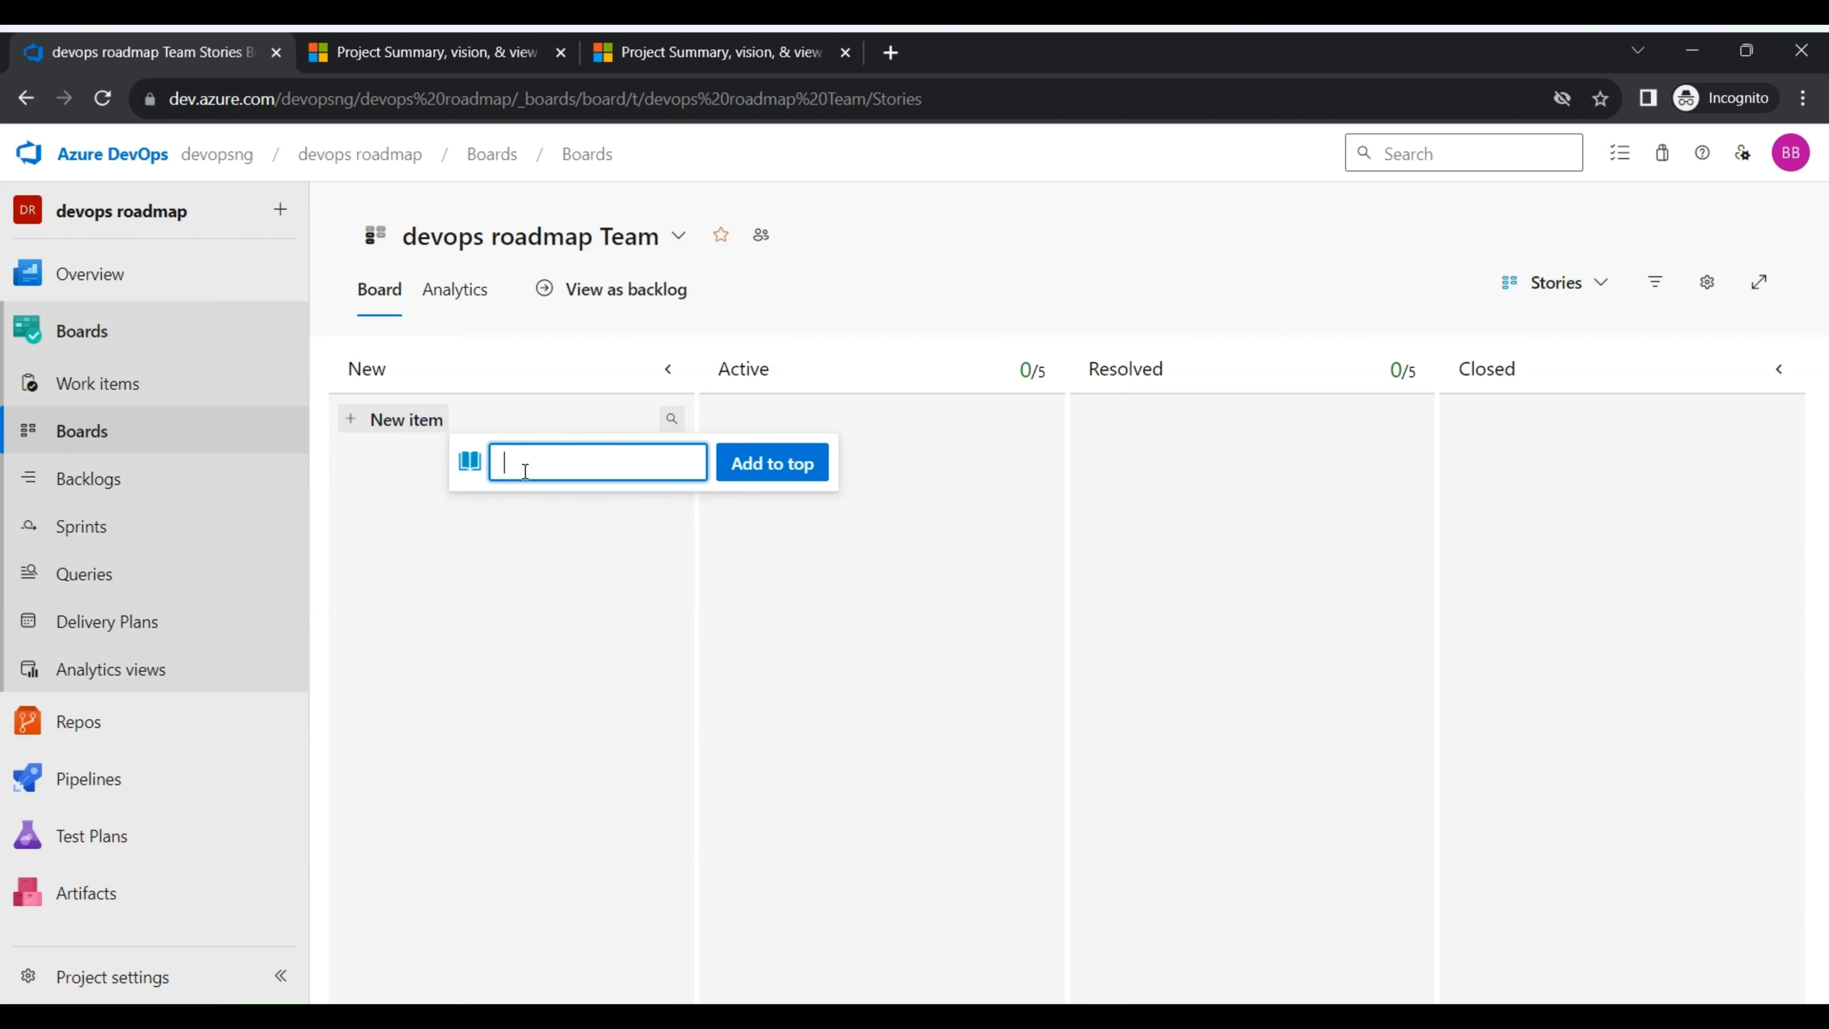
type("Creat")
type("User")
type(" Story")
left_click(781, 463)
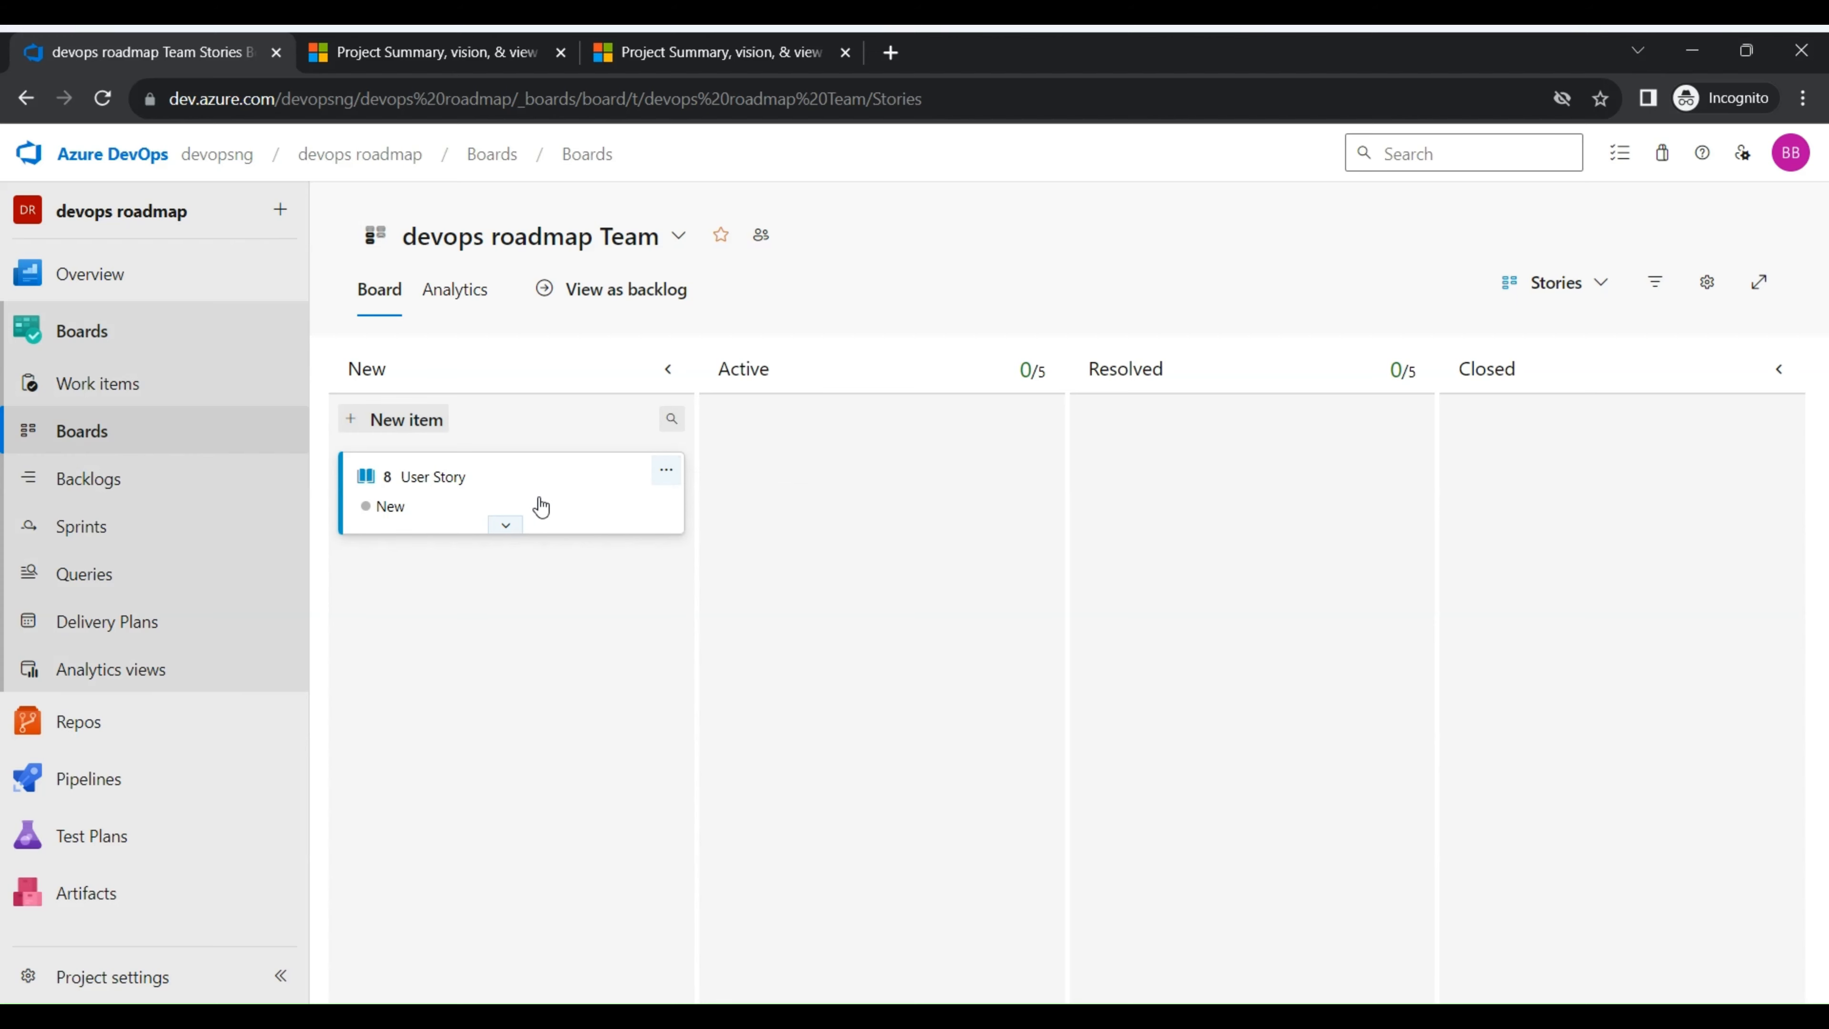
- In the project's team configuration for Boards, set bugs to be managed with requirements
left_click(147, 988)
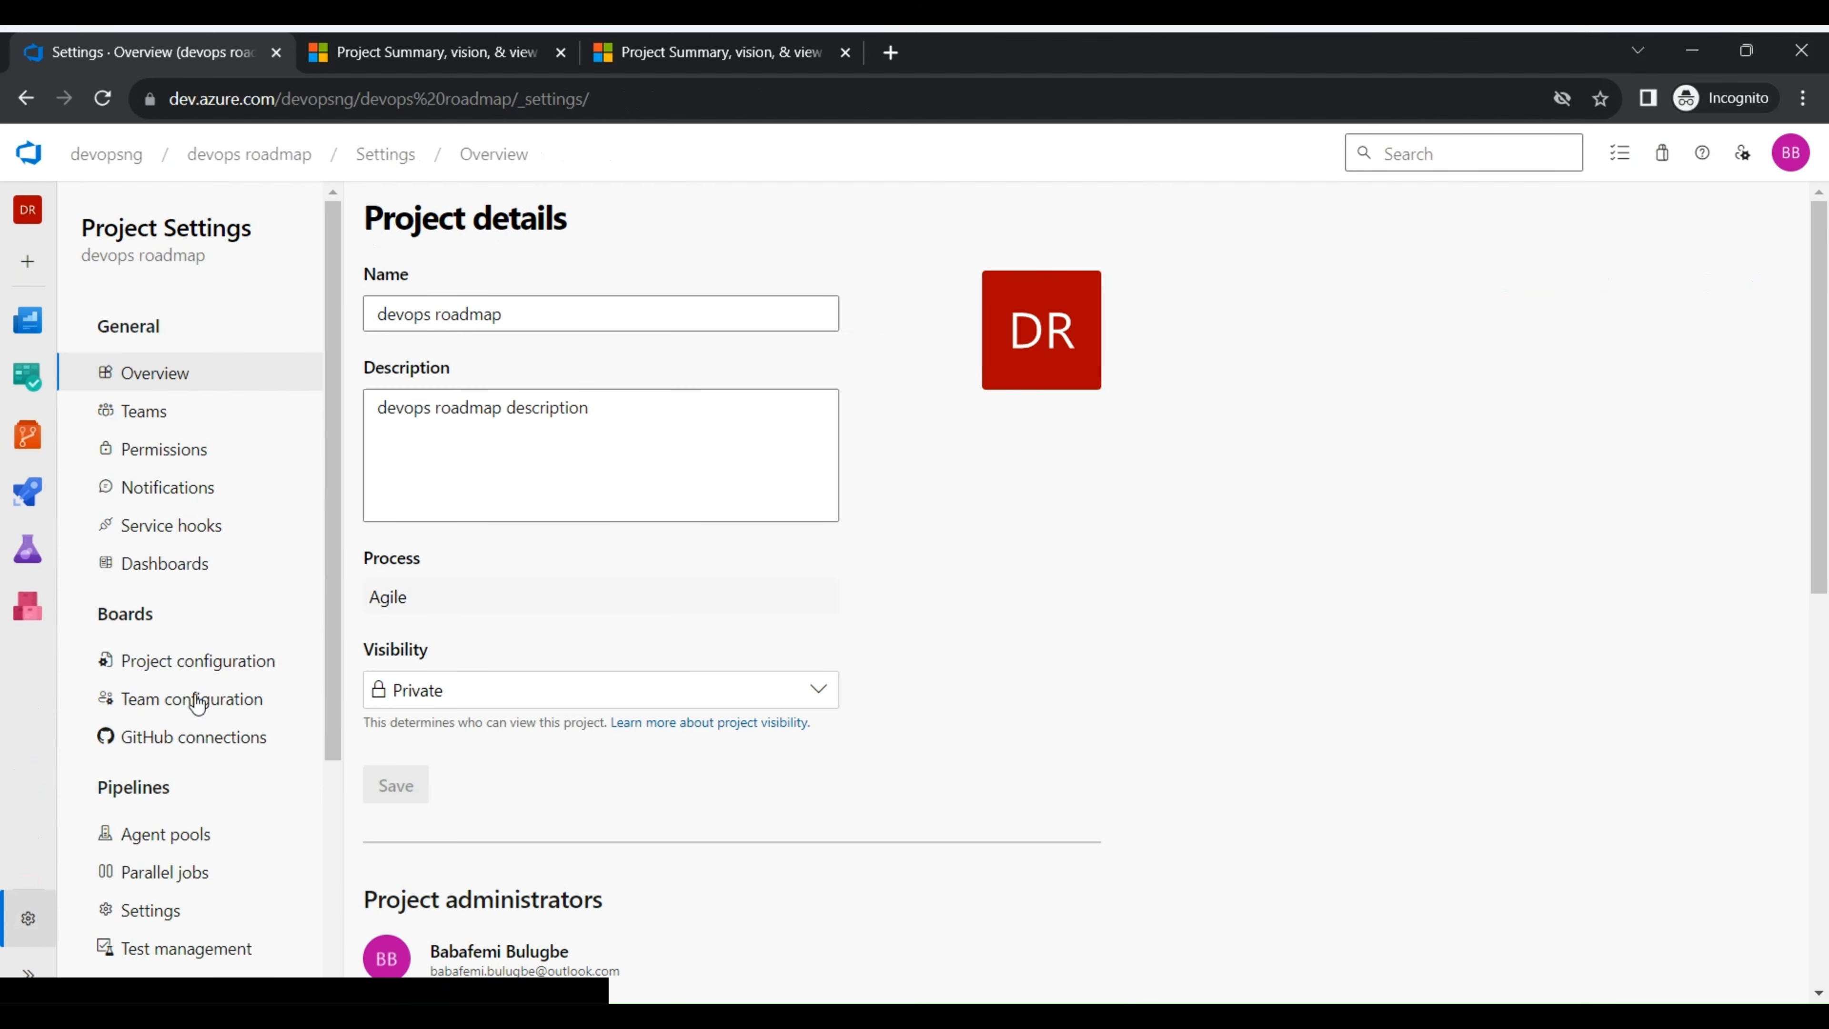
left_click(198, 700)
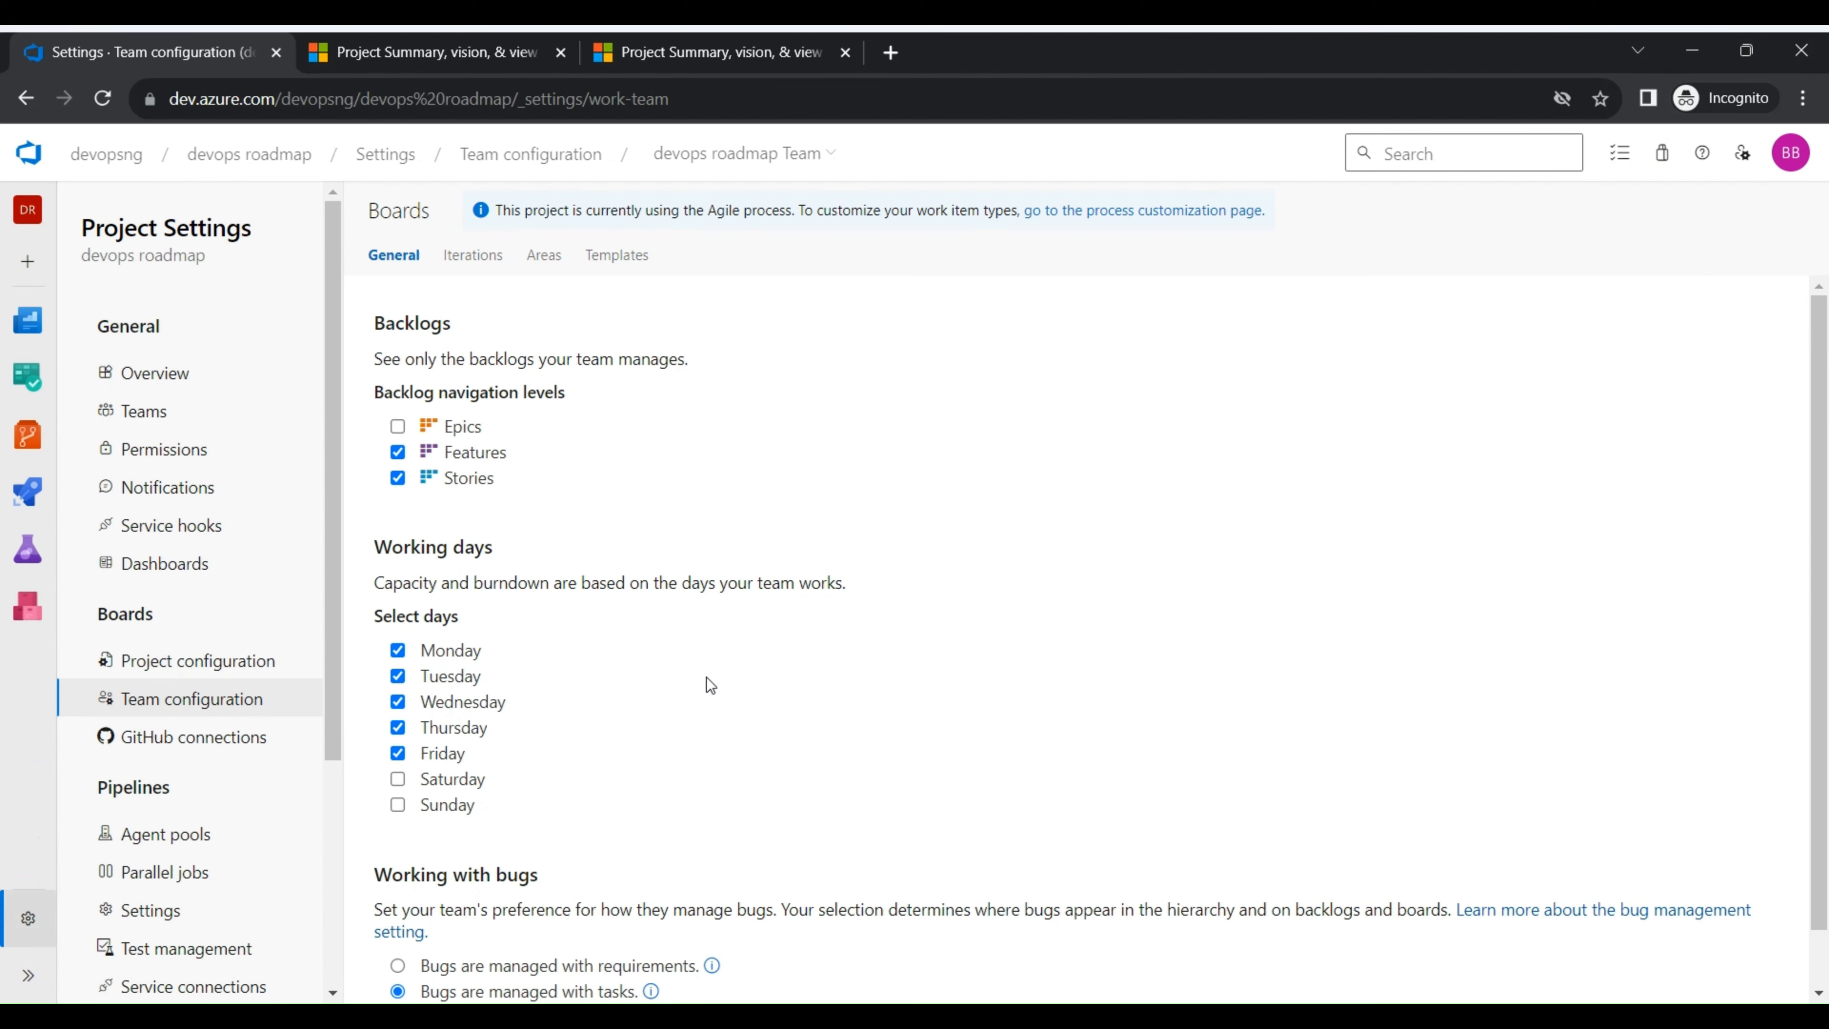
scroll(483, 840, "down", 1)
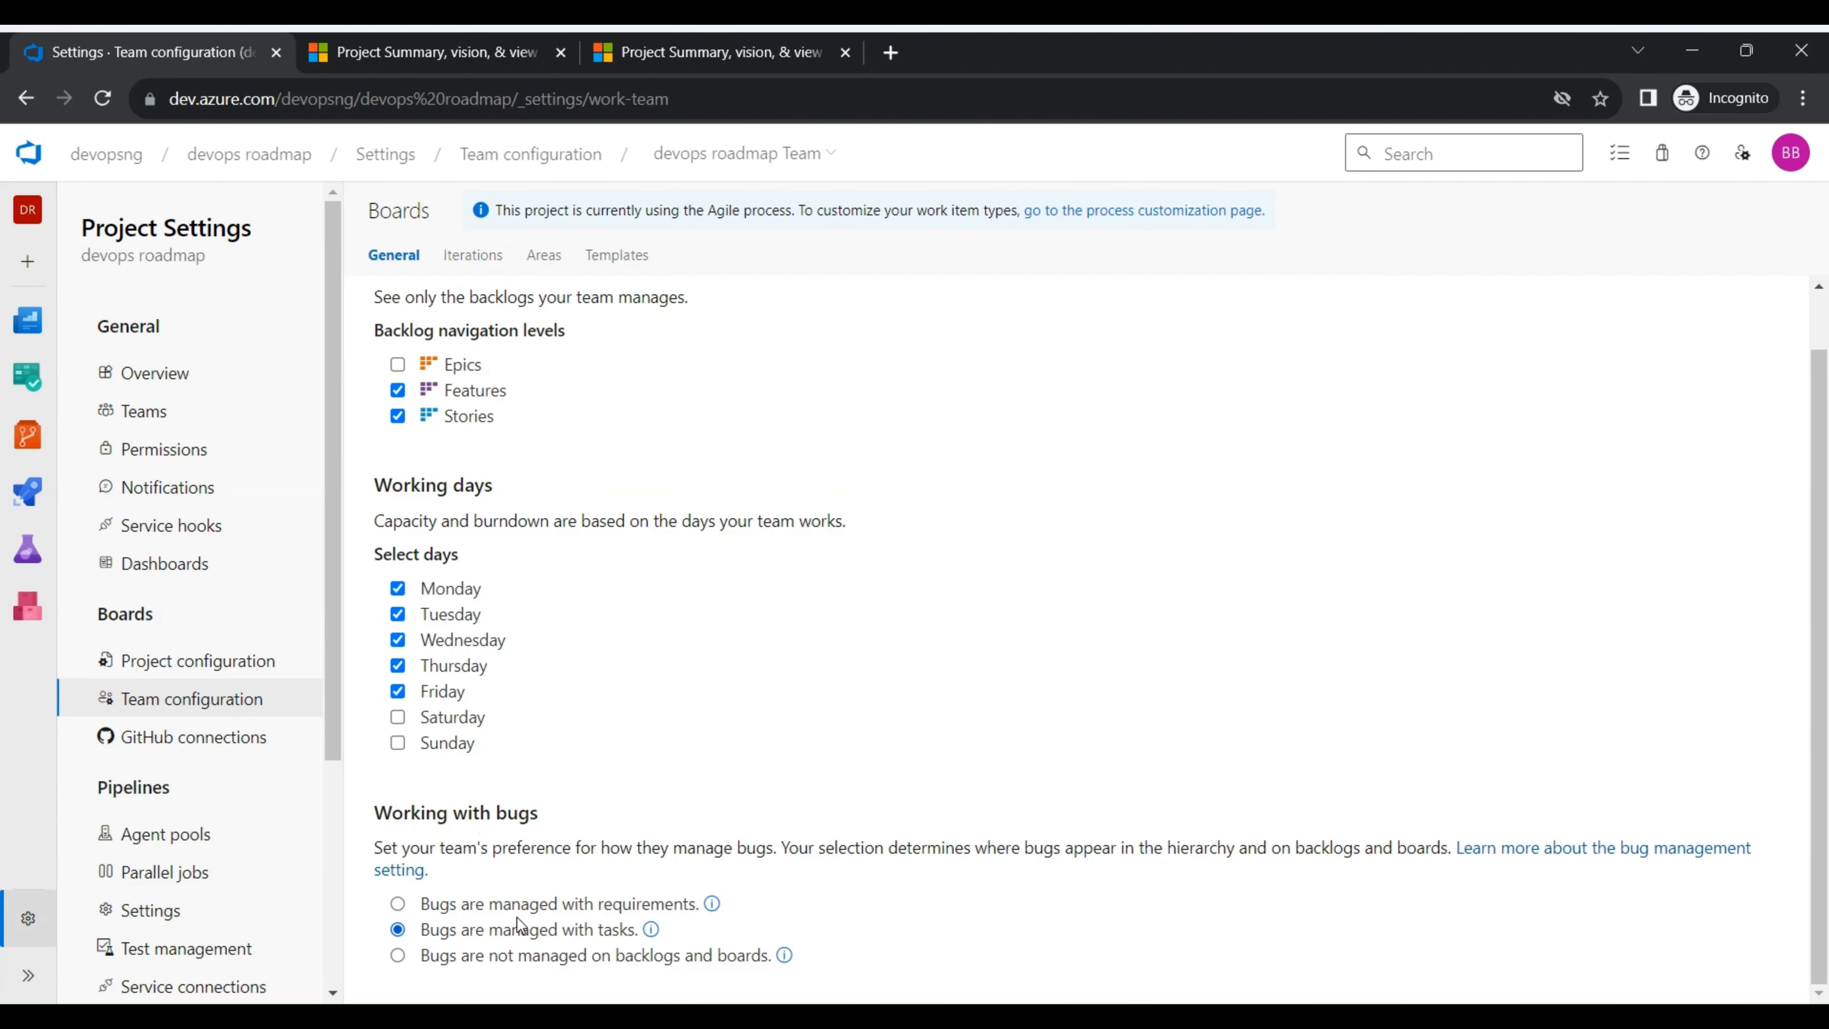
left_click(505, 908)
- Return to the devops roadmap Team board and check the work item types offered for a new item
left_click(272, 151)
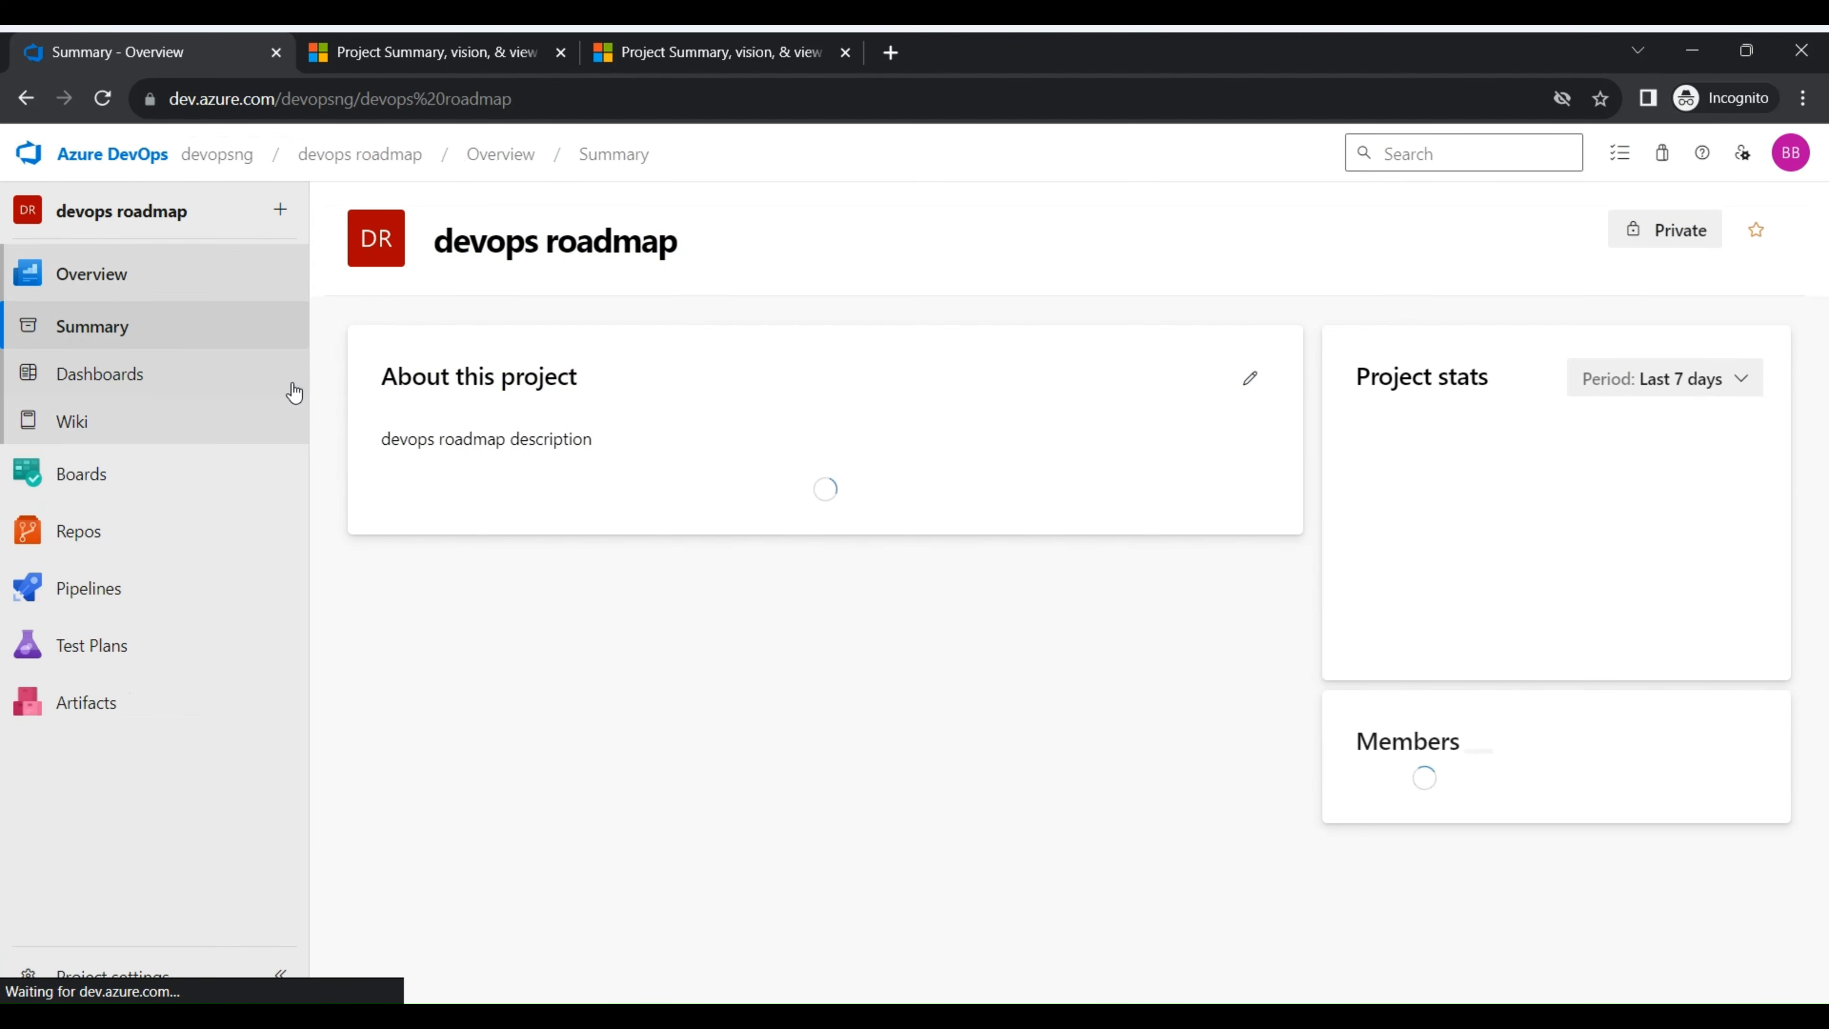
mouse_move(178, 497)
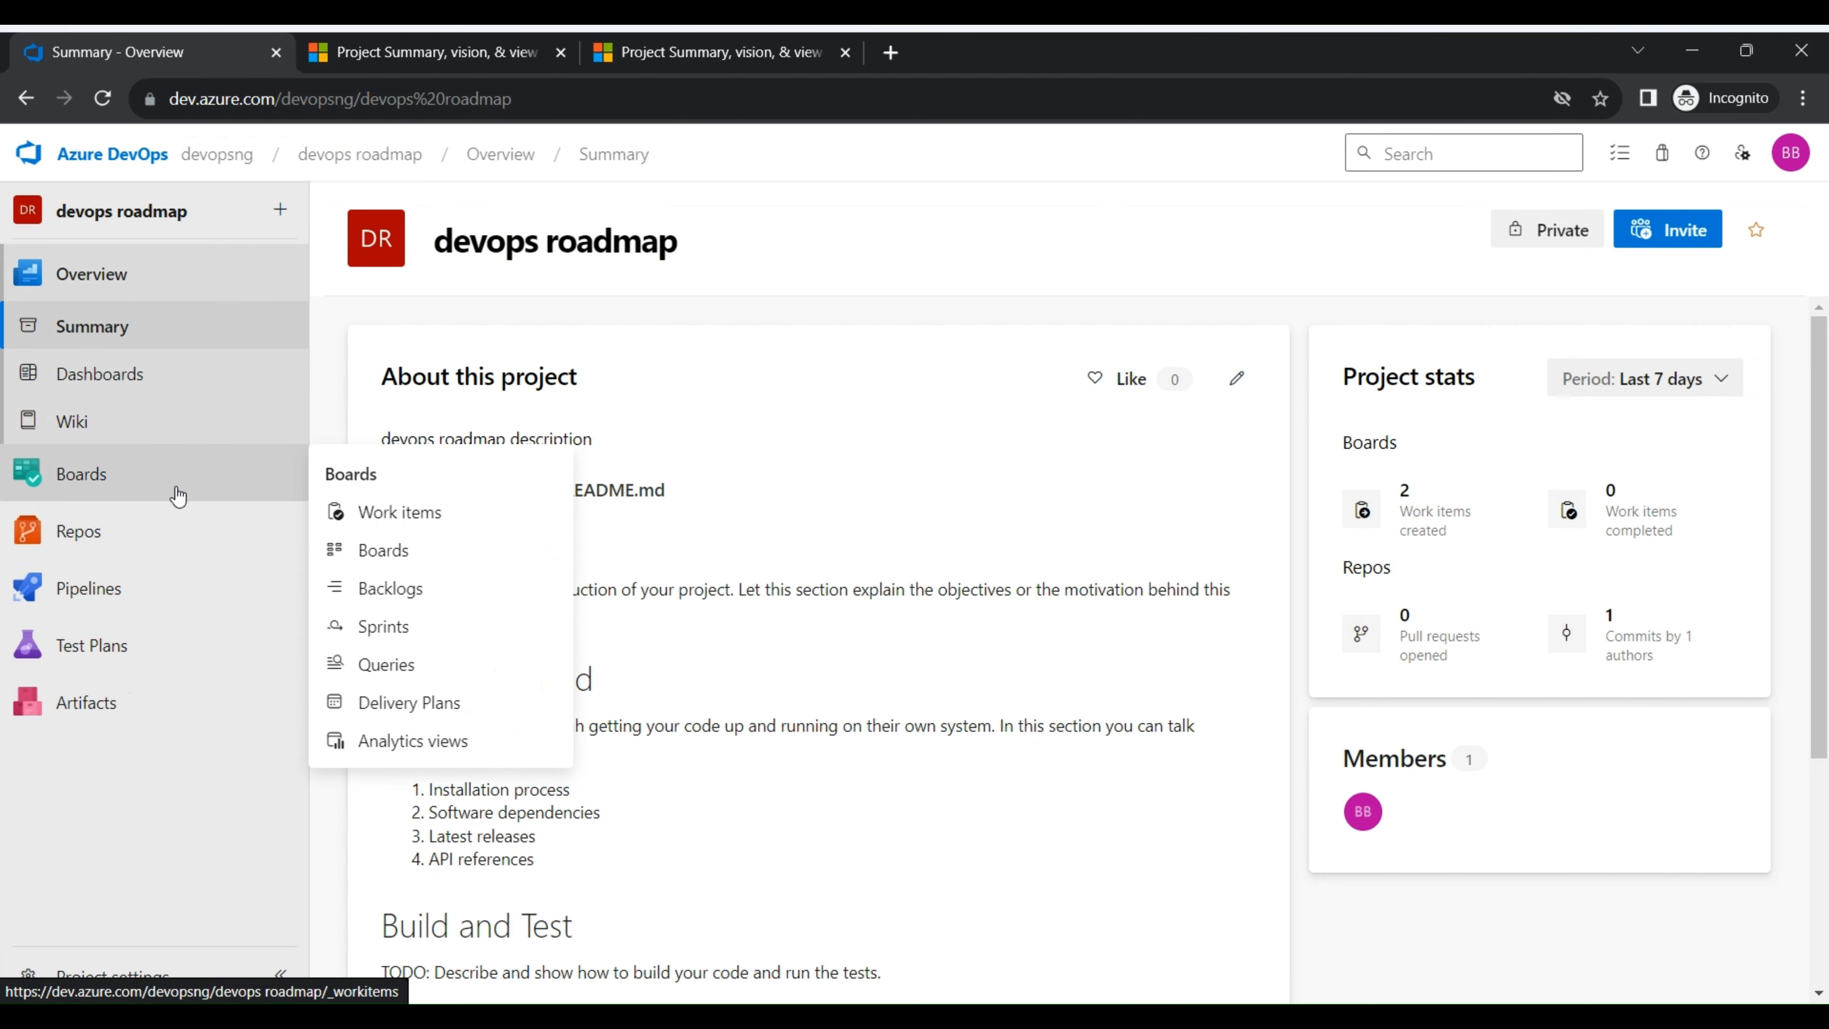
left_click(396, 553)
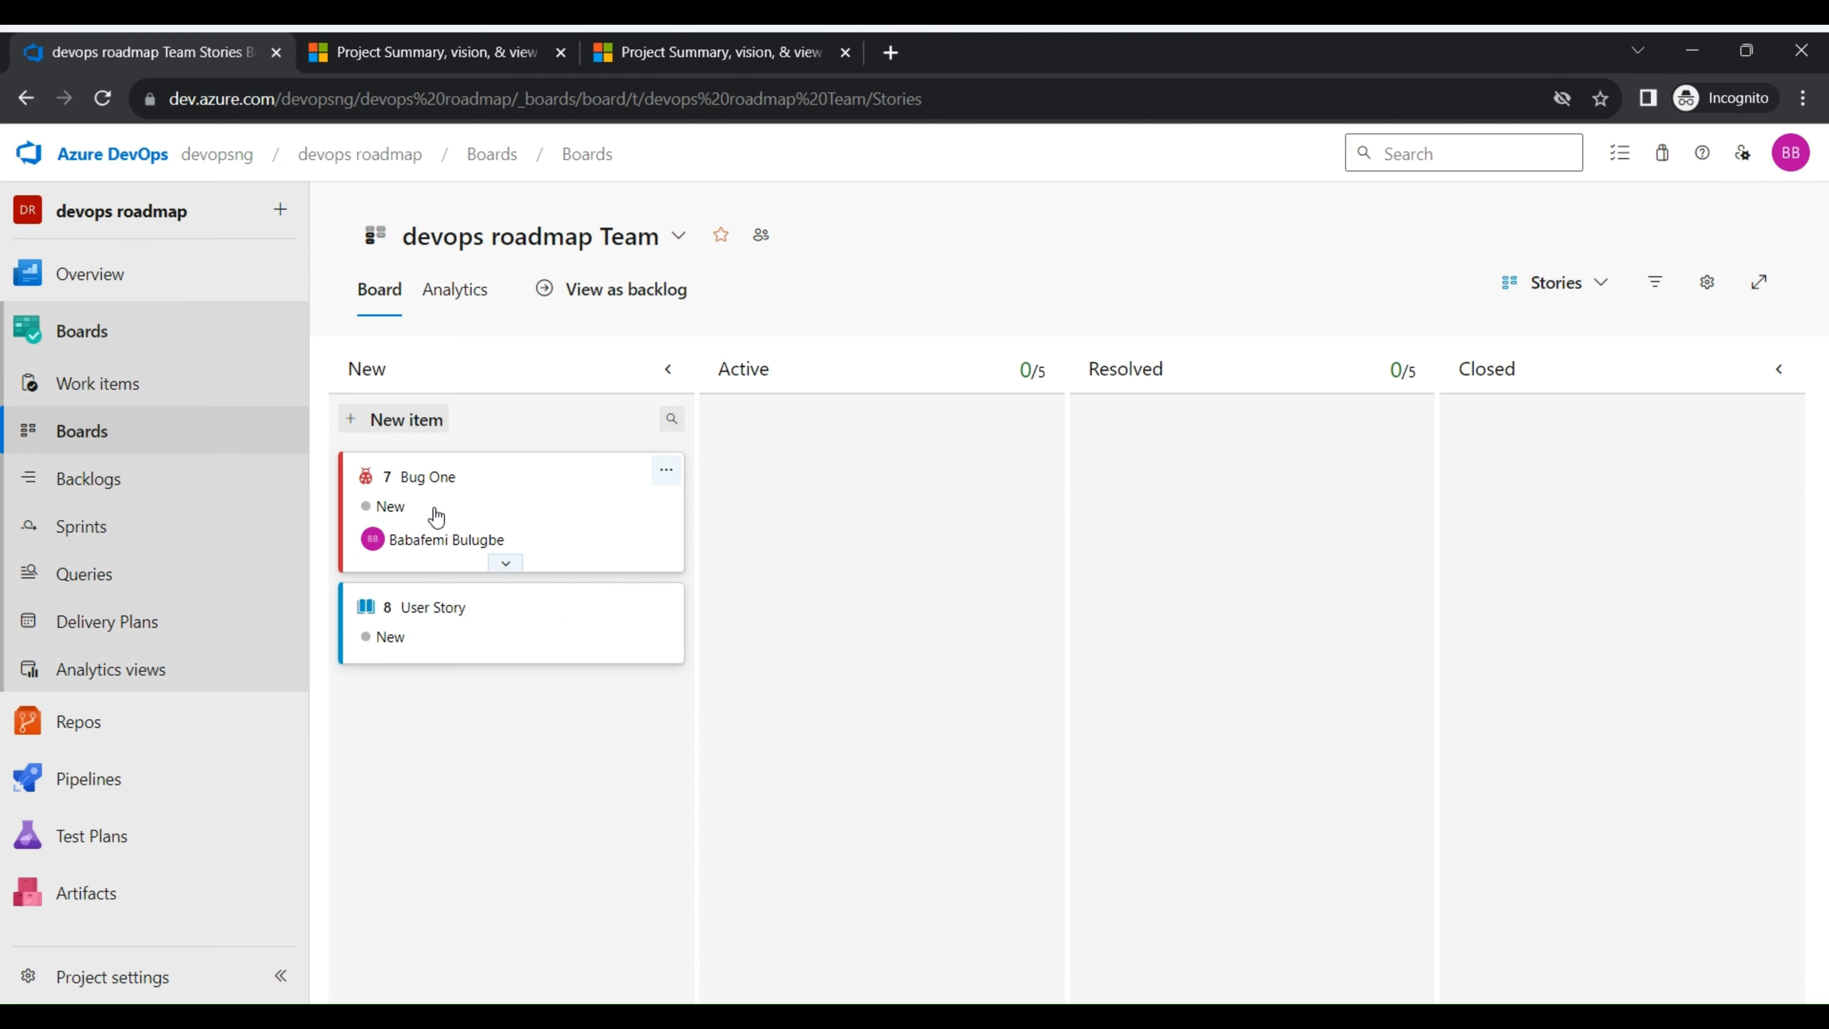
left_click(410, 419)
left_click(596, 465)
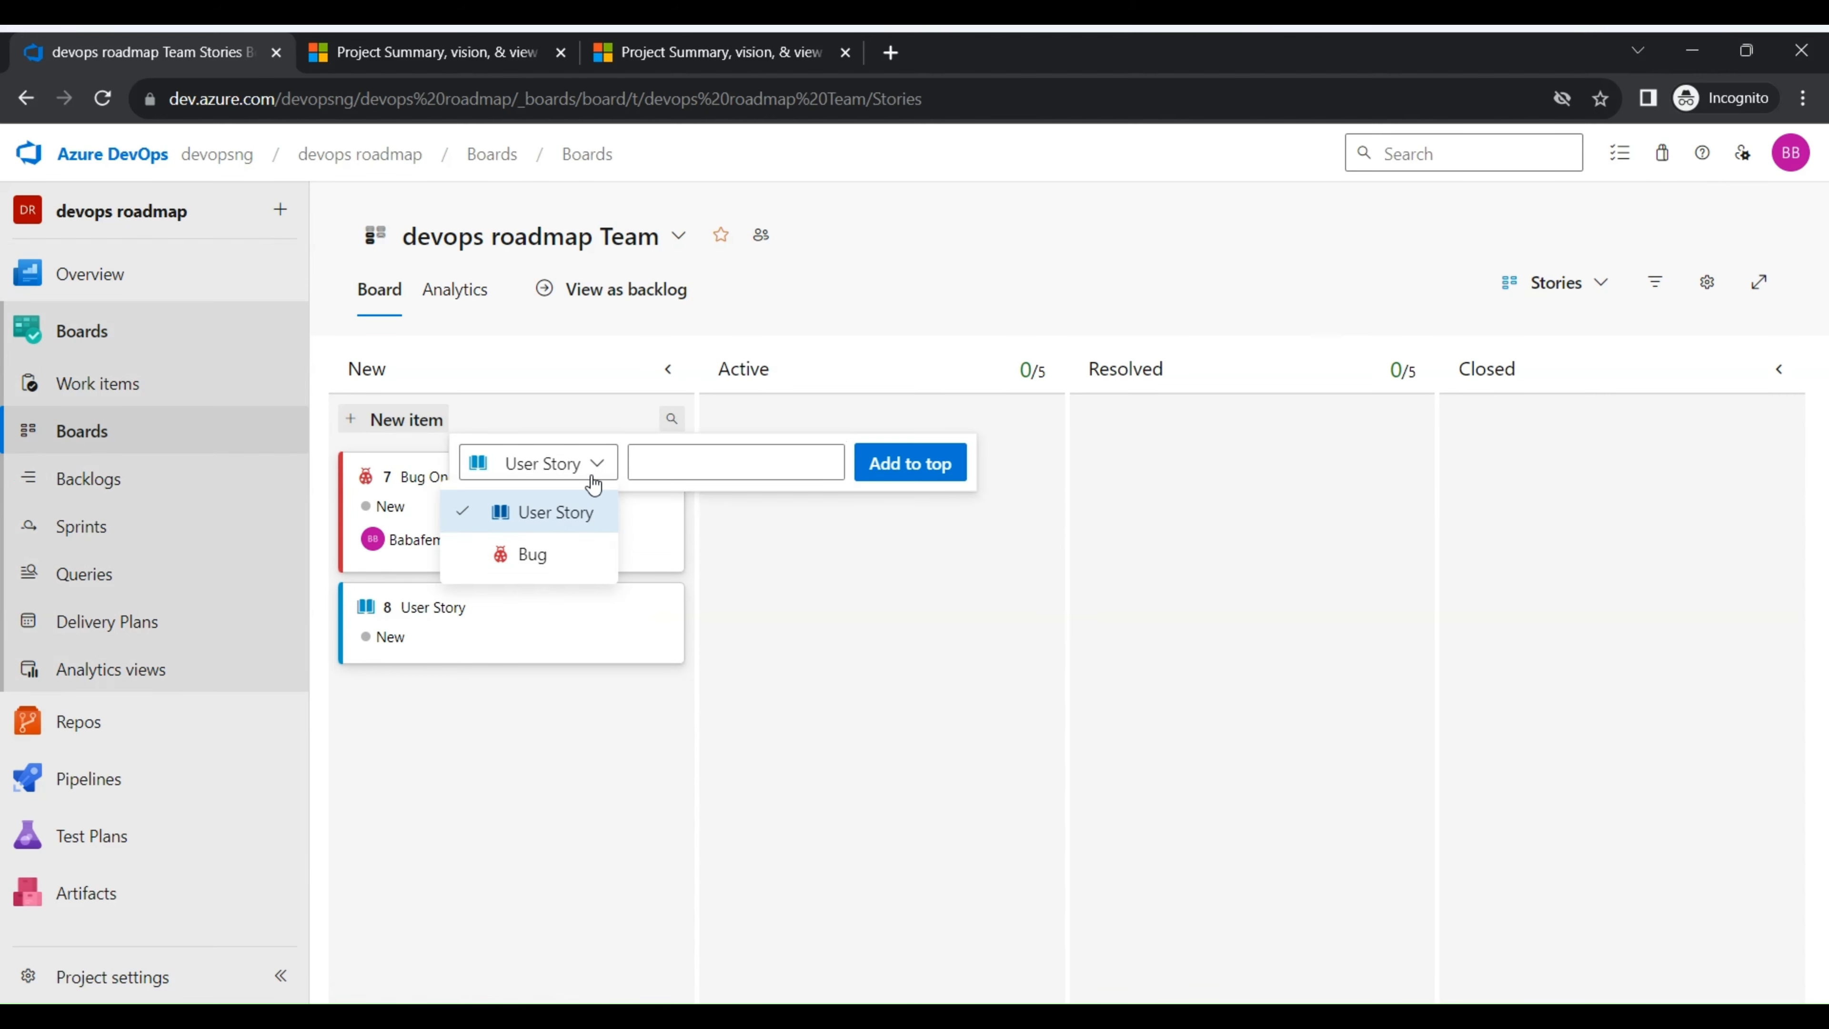
left_click(512, 758)
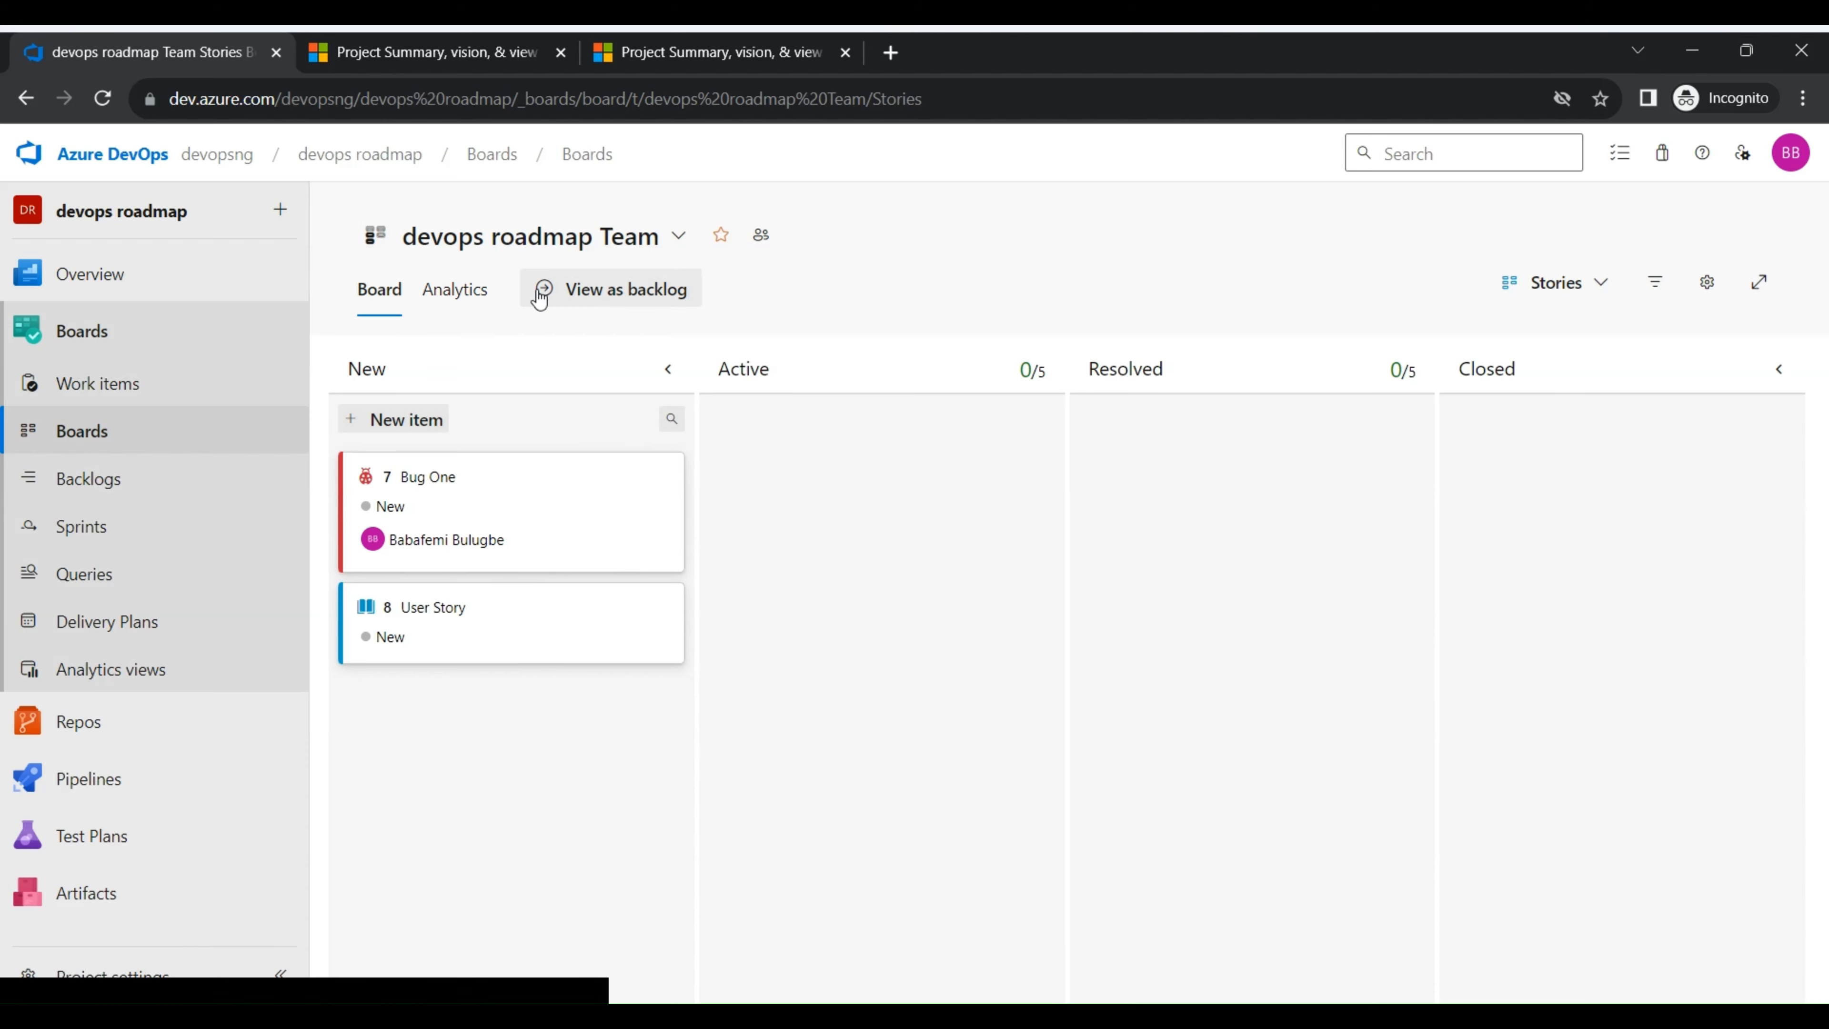
- Look at the team board's analytics and view the board as a backlog
left_click(461, 292)
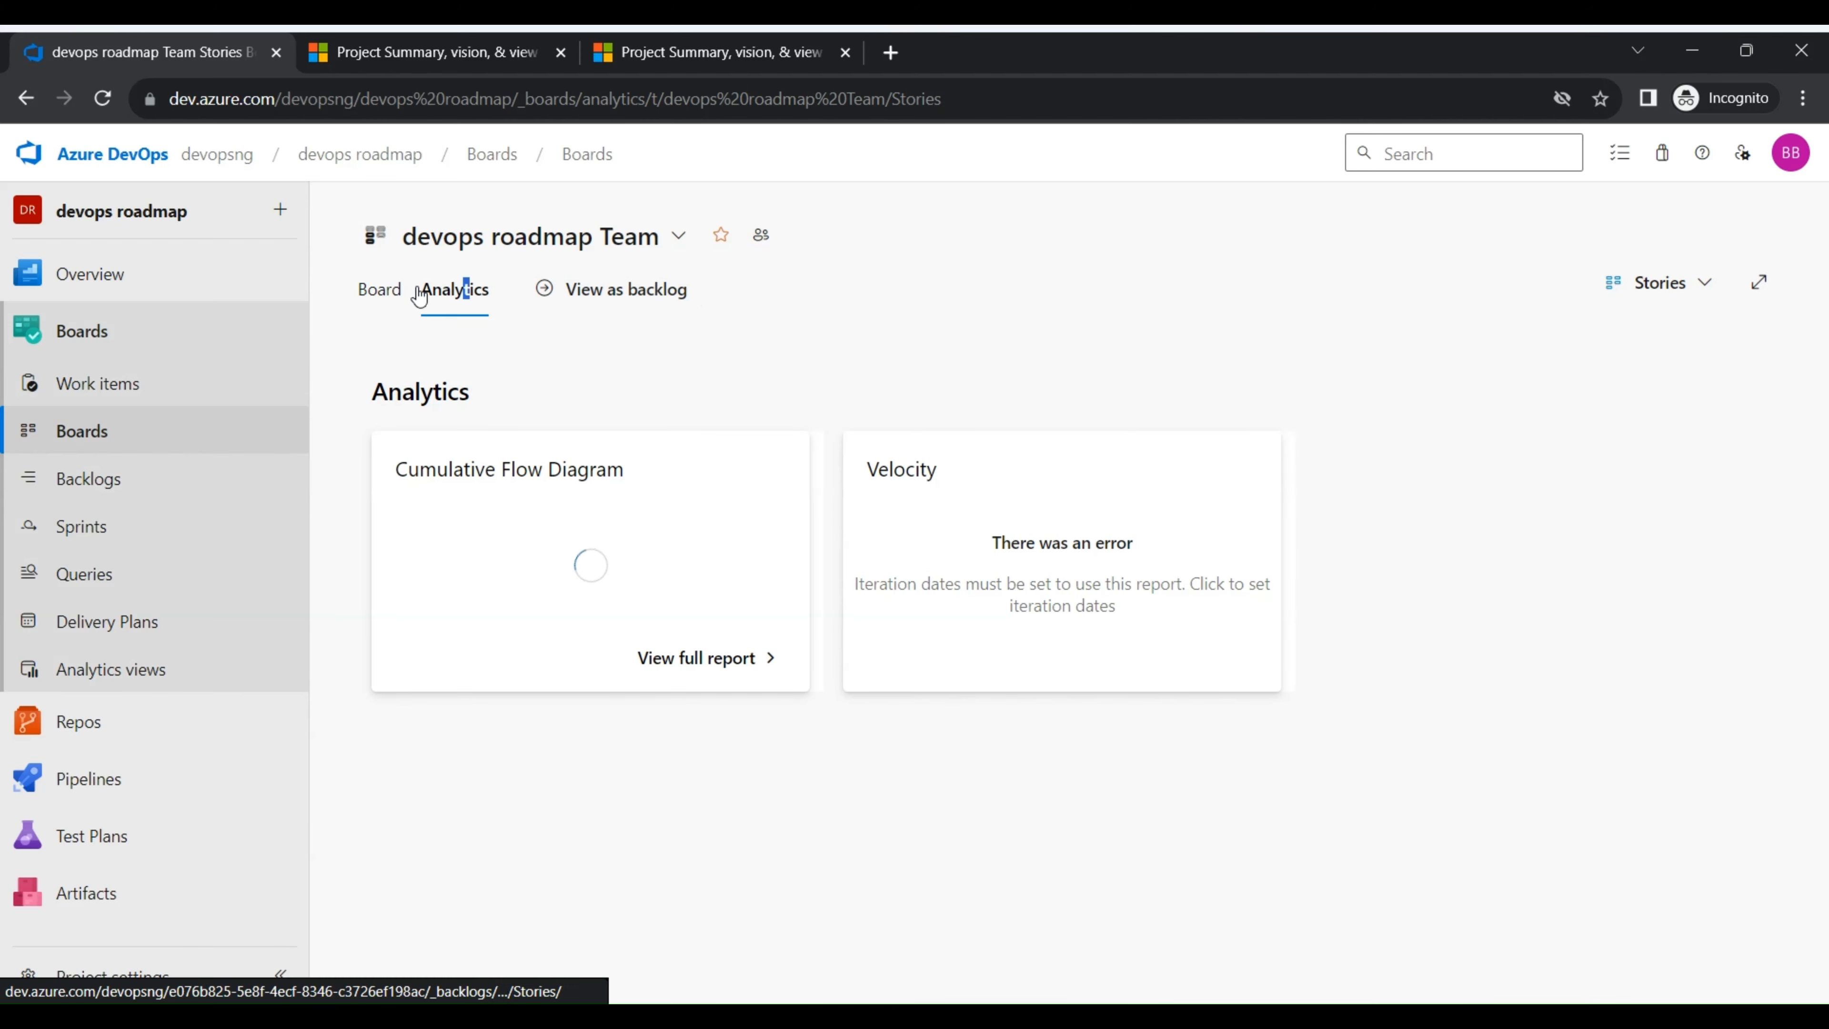
left_click(577, 292)
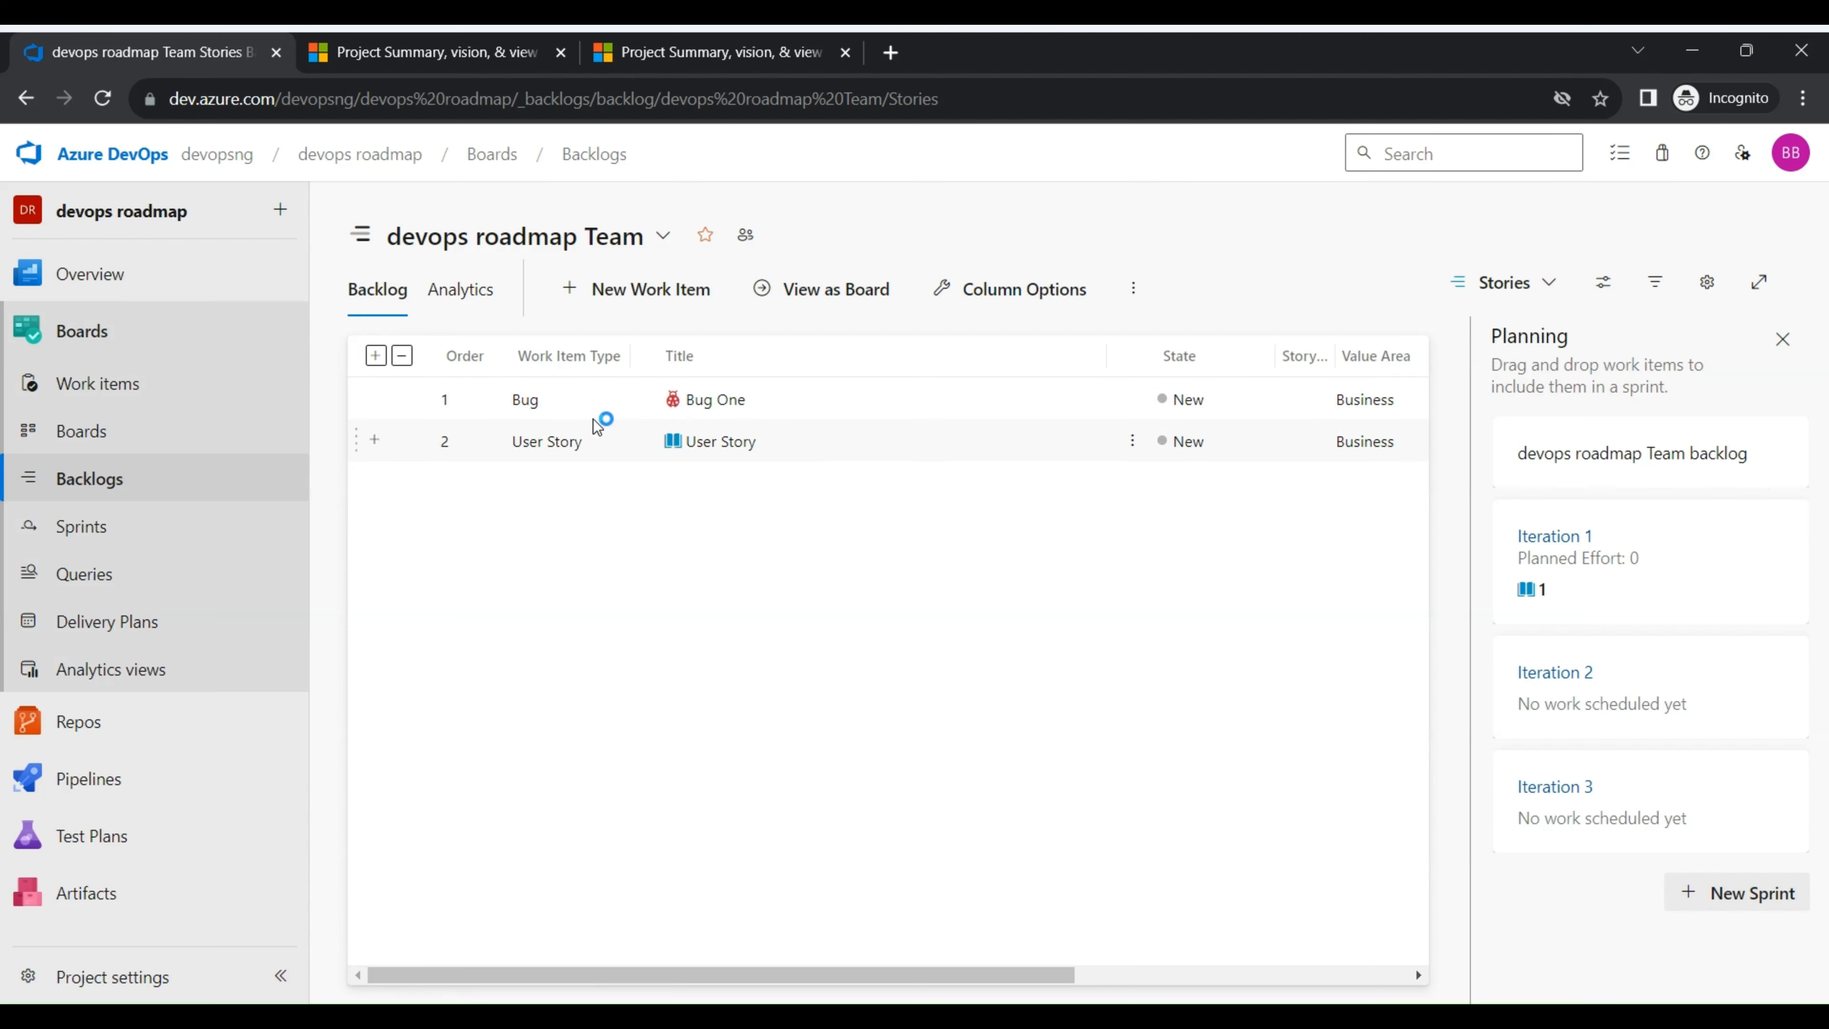
- Move the Bug One card to the Closed column of the team board and check the team's backlog
left_click(98, 435)
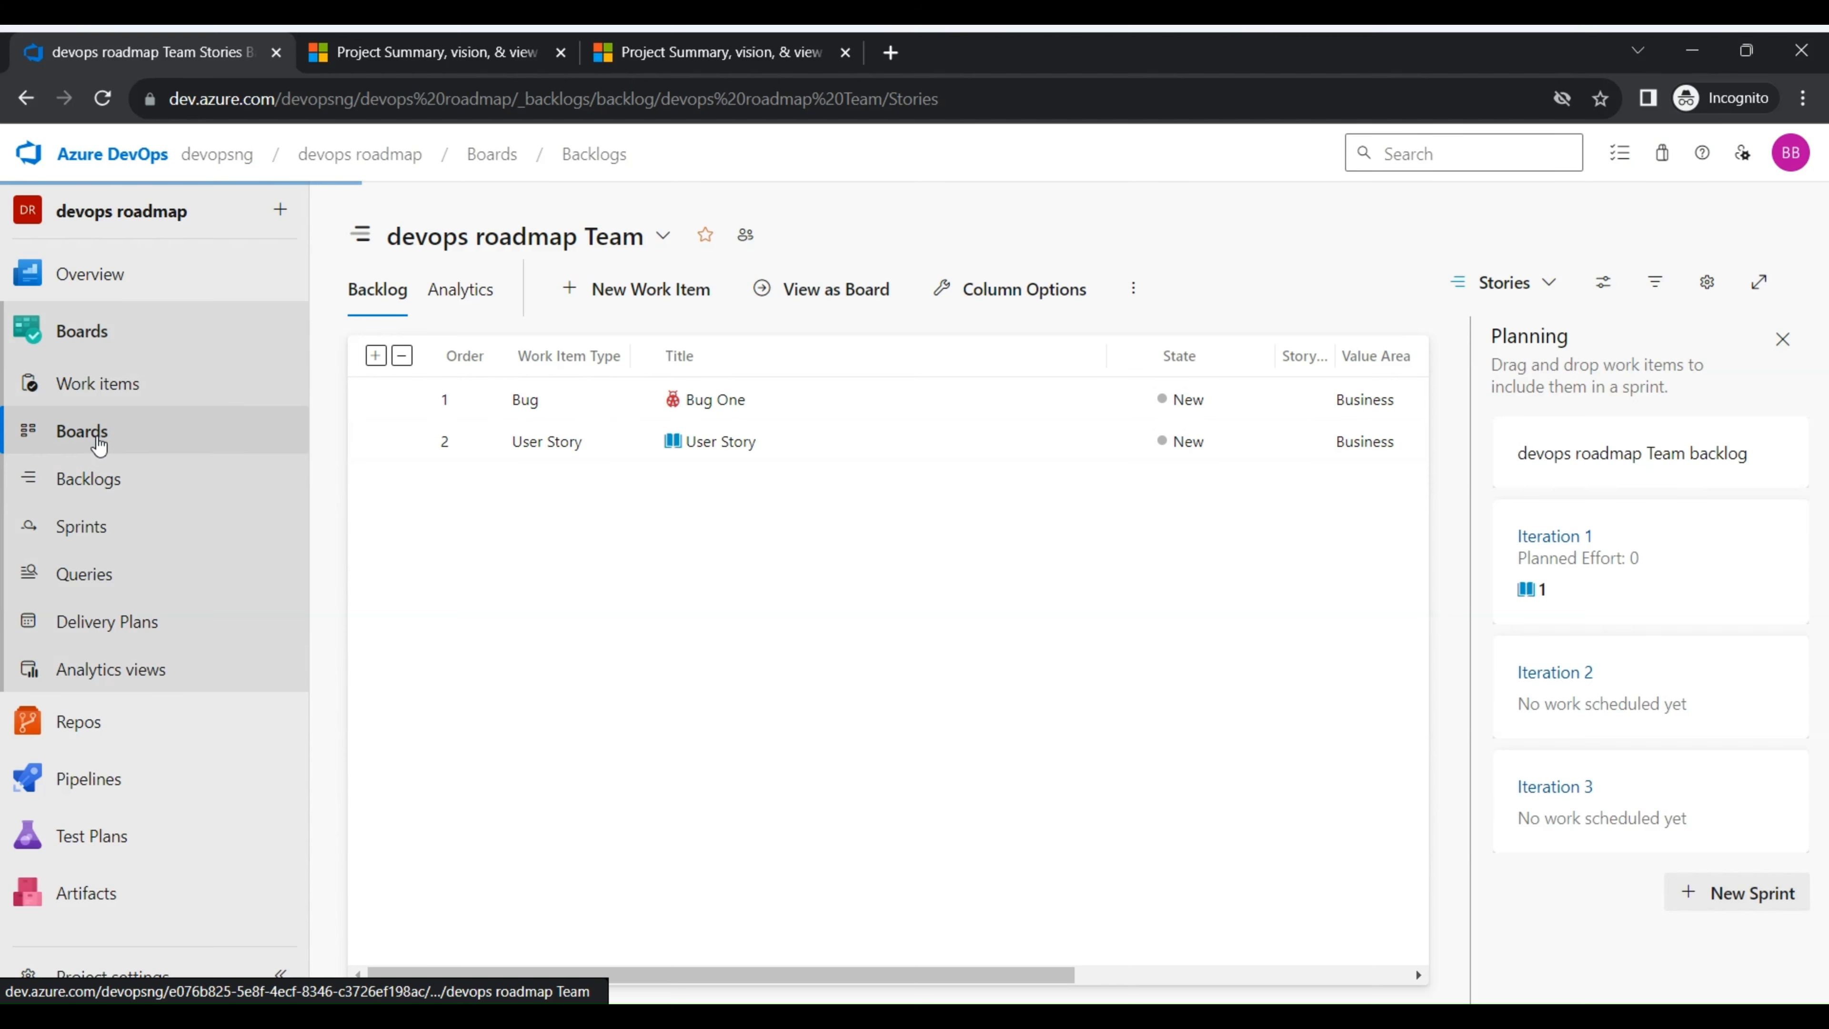
left_click_drag(514, 519, 1692, 520)
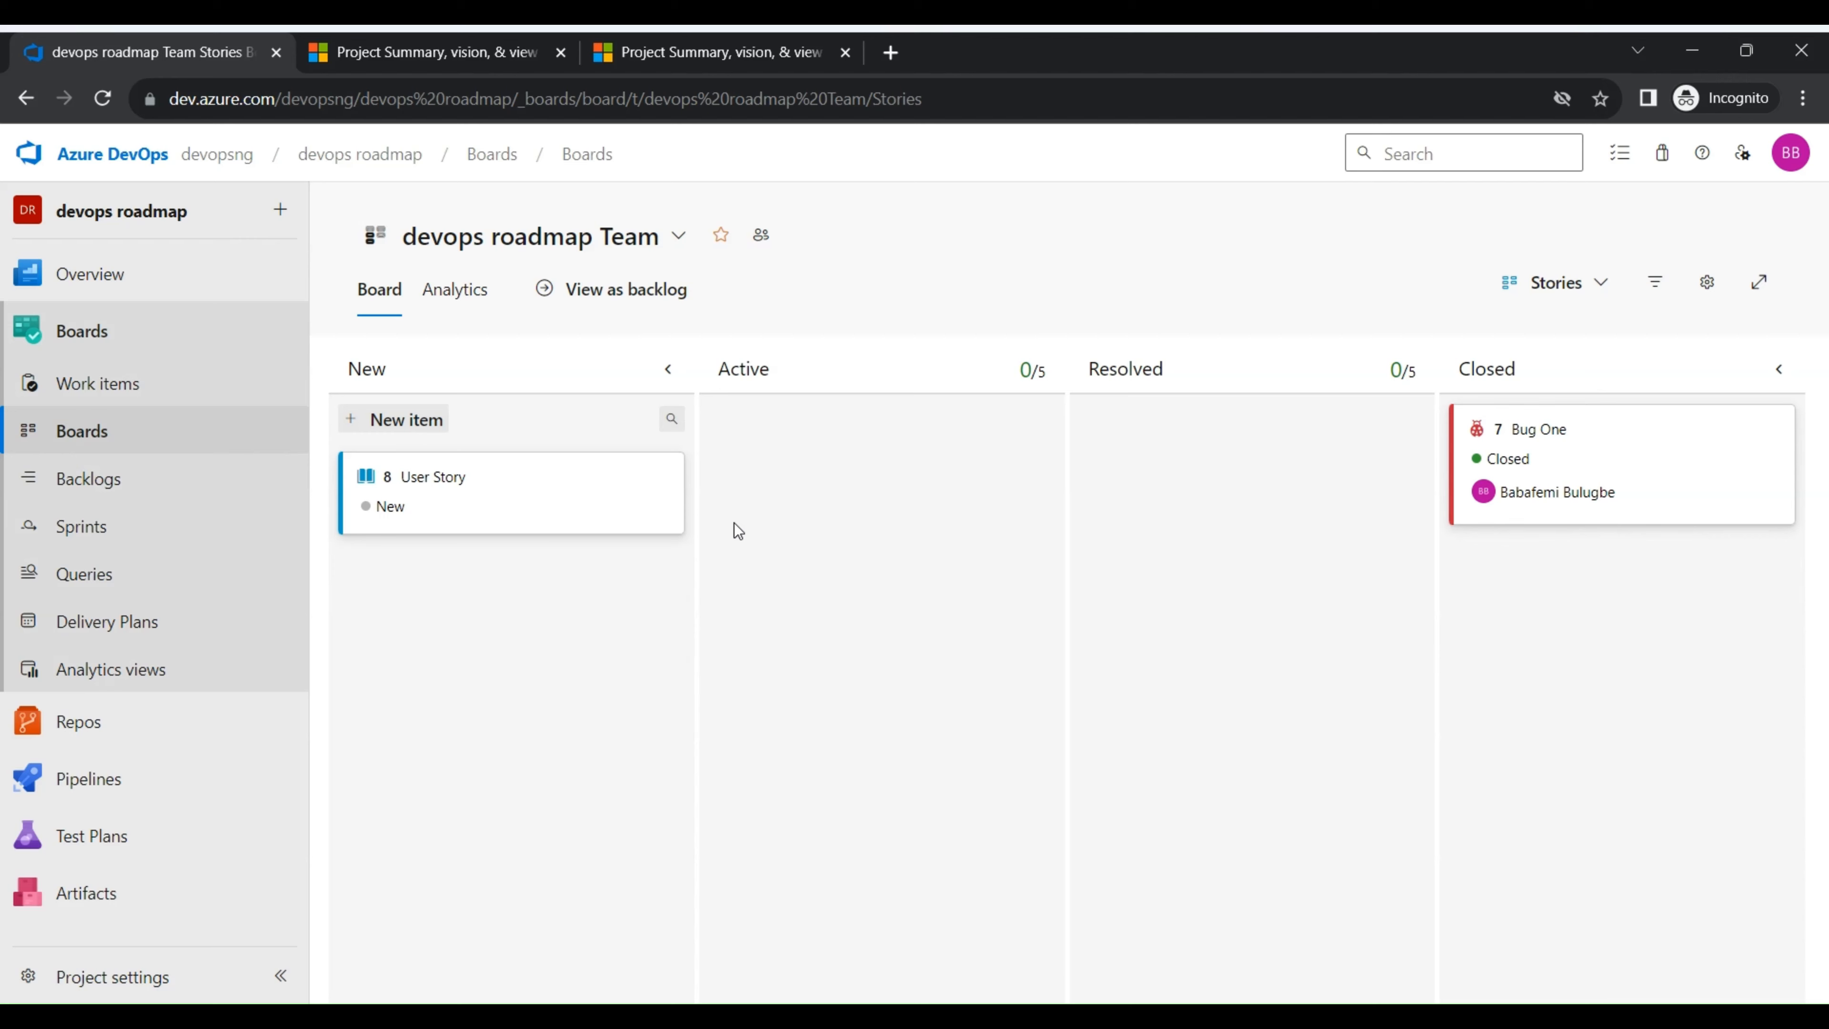
left_click(155, 481)
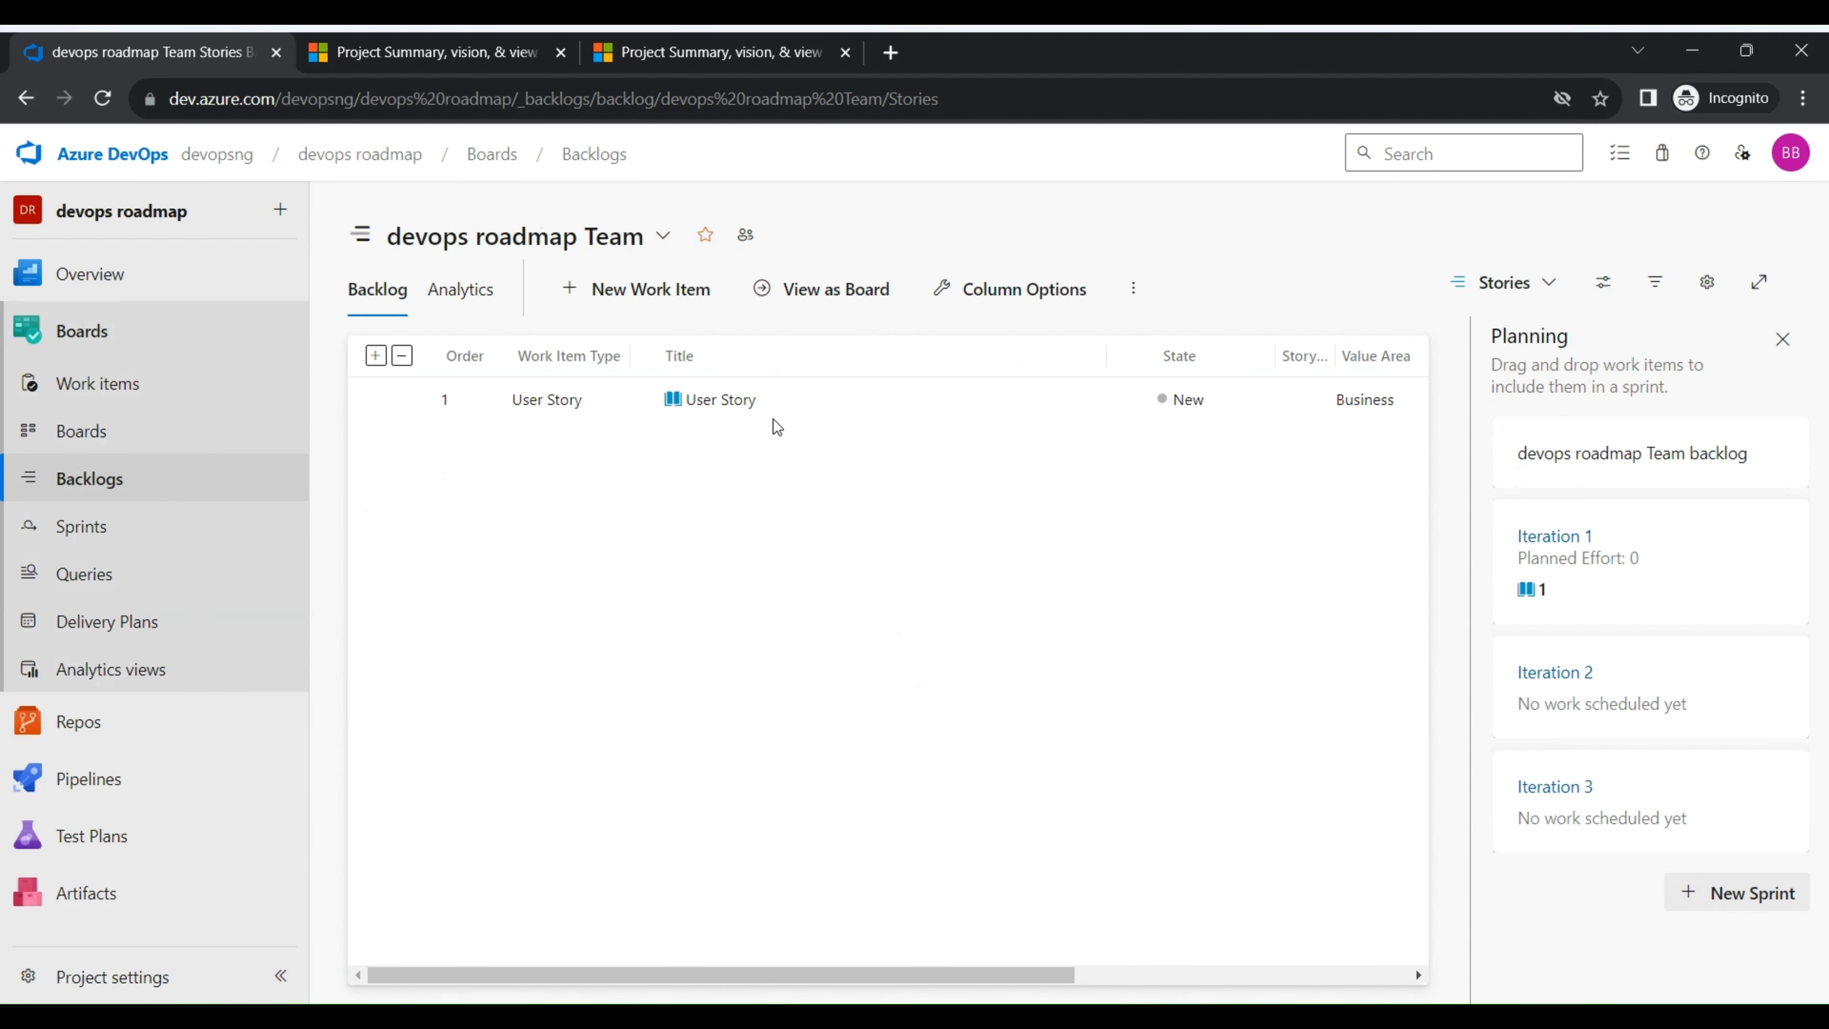
- Open the Iteration 1 taskboard in Sprints and look at the selectable sprints
left_click(148, 533)
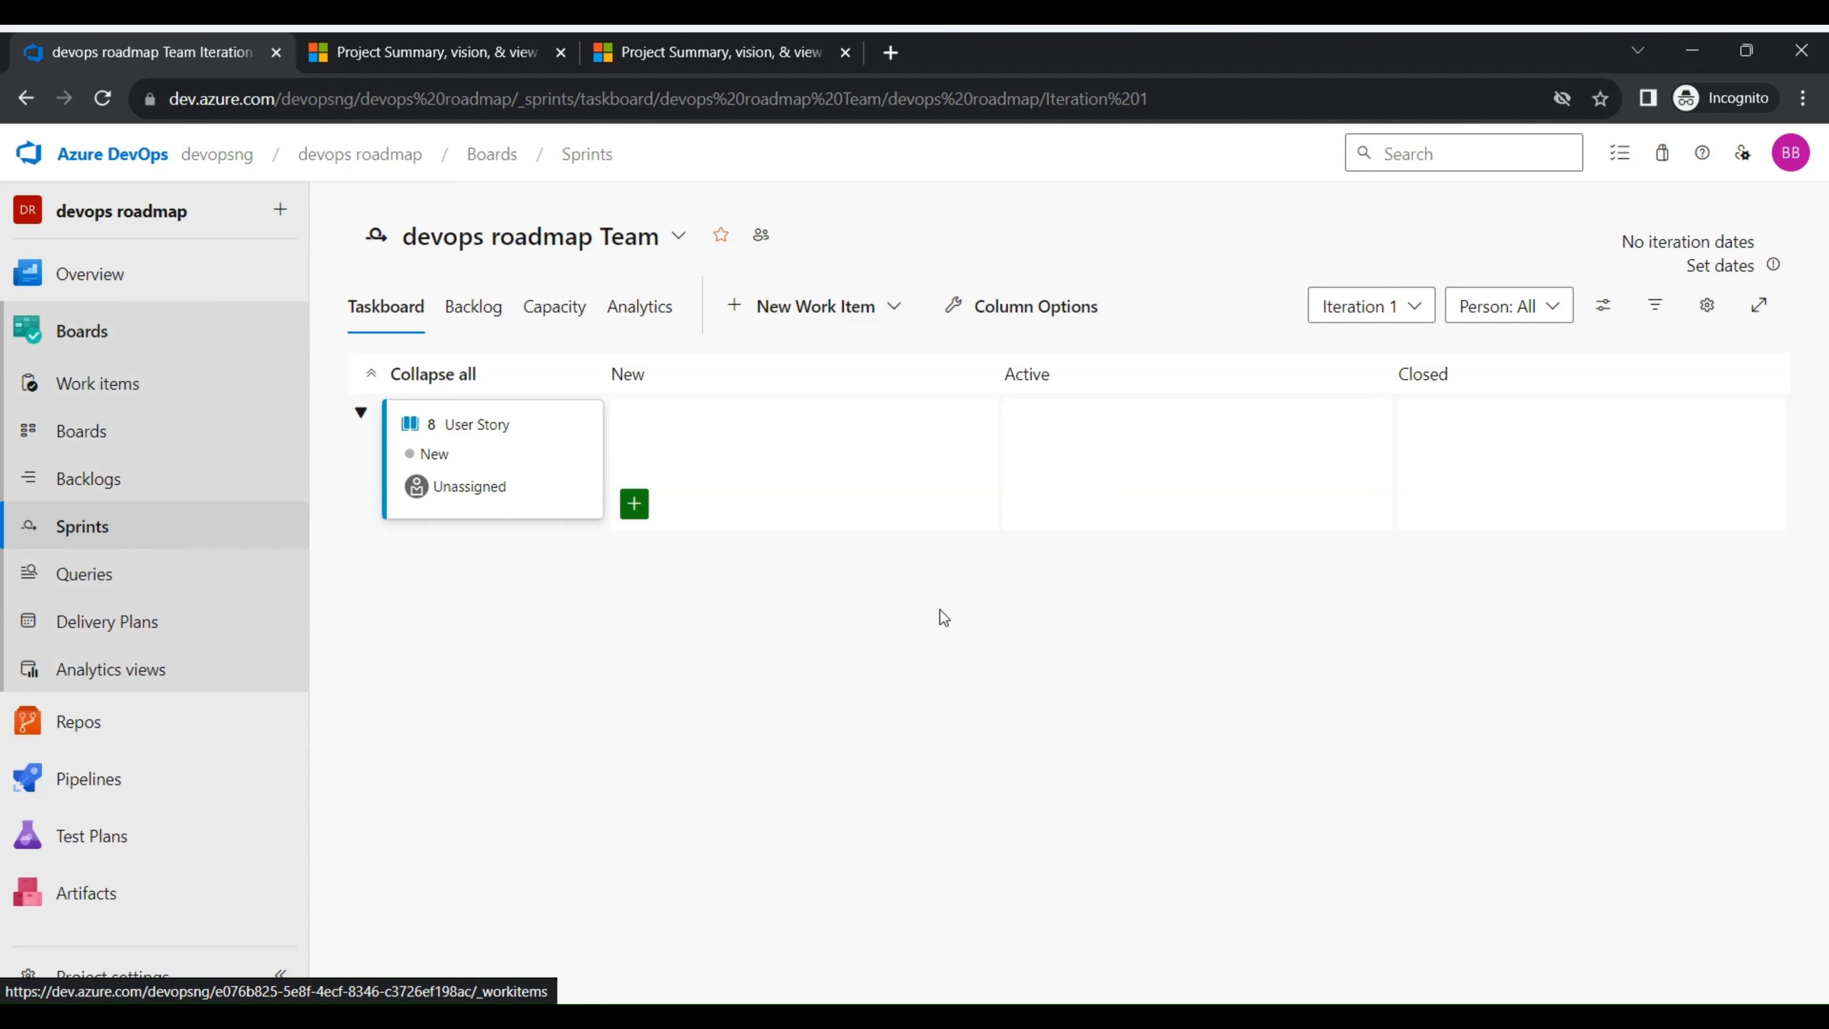
left_click(1417, 309)
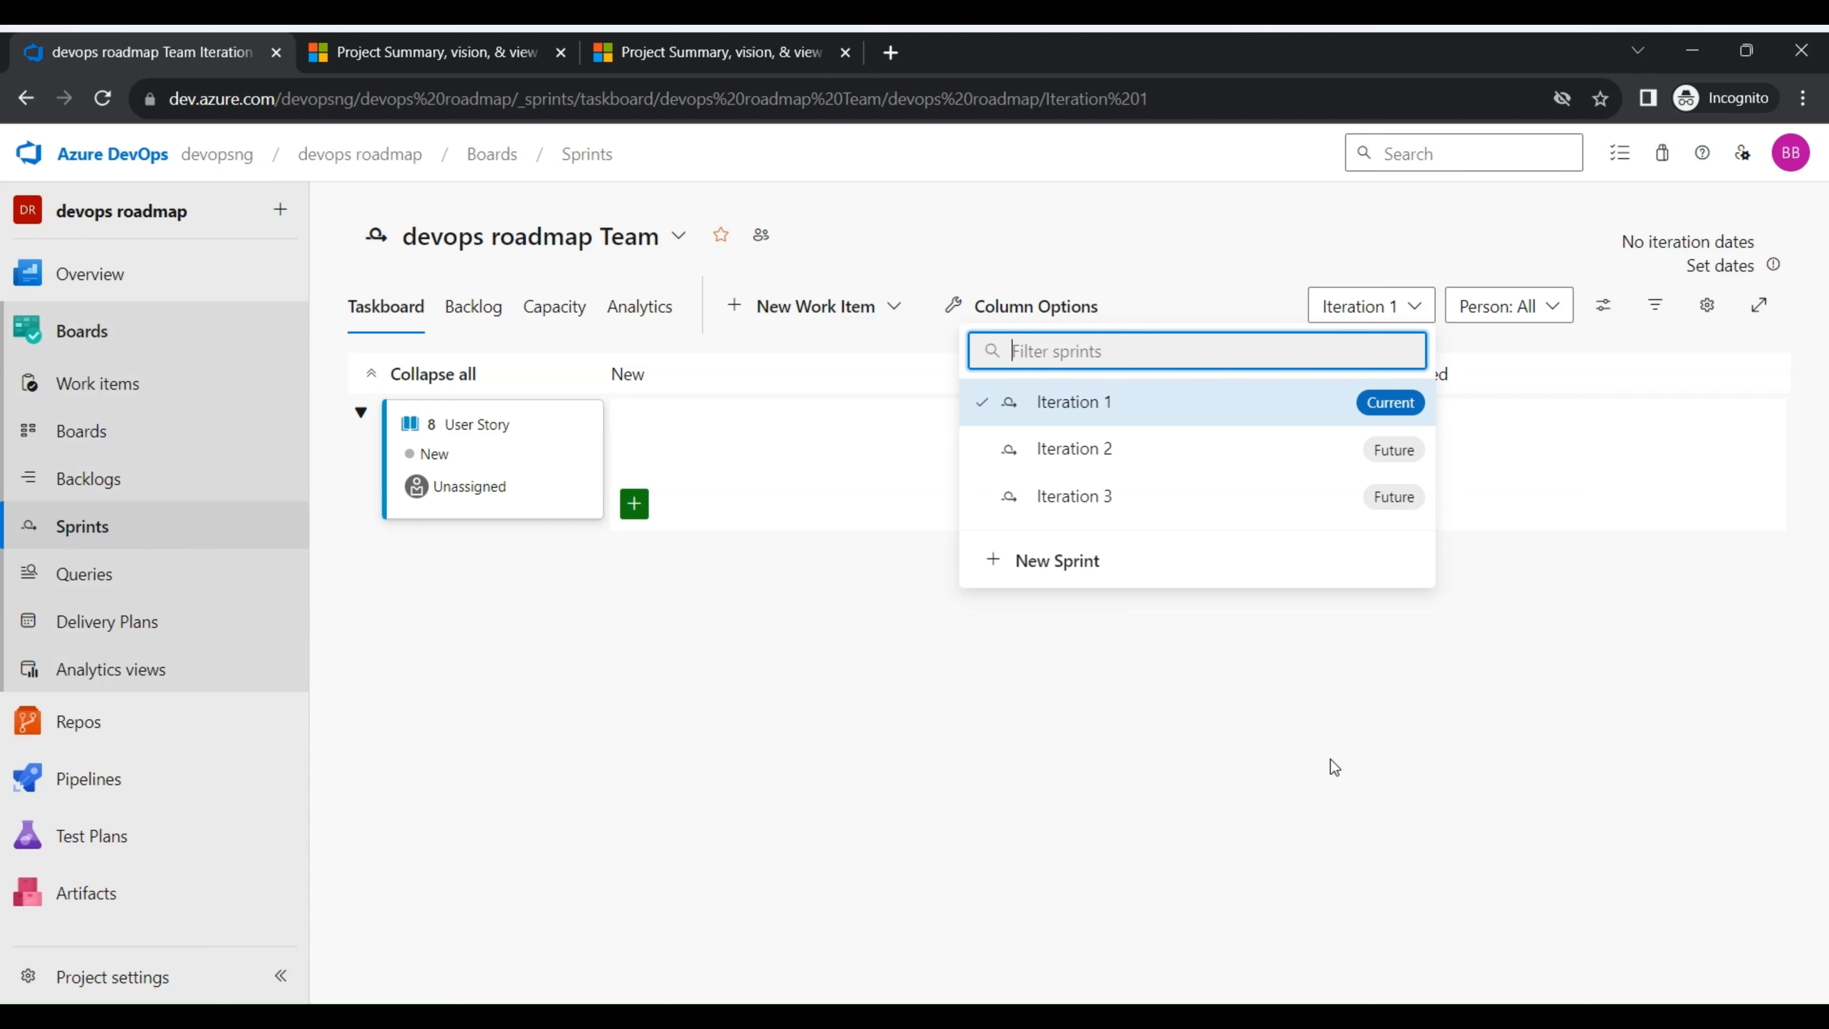
- Set Iteration 1 to start on 11/24/2023 and end on 11/30/2023, and save the dates
left_click(1727, 264)
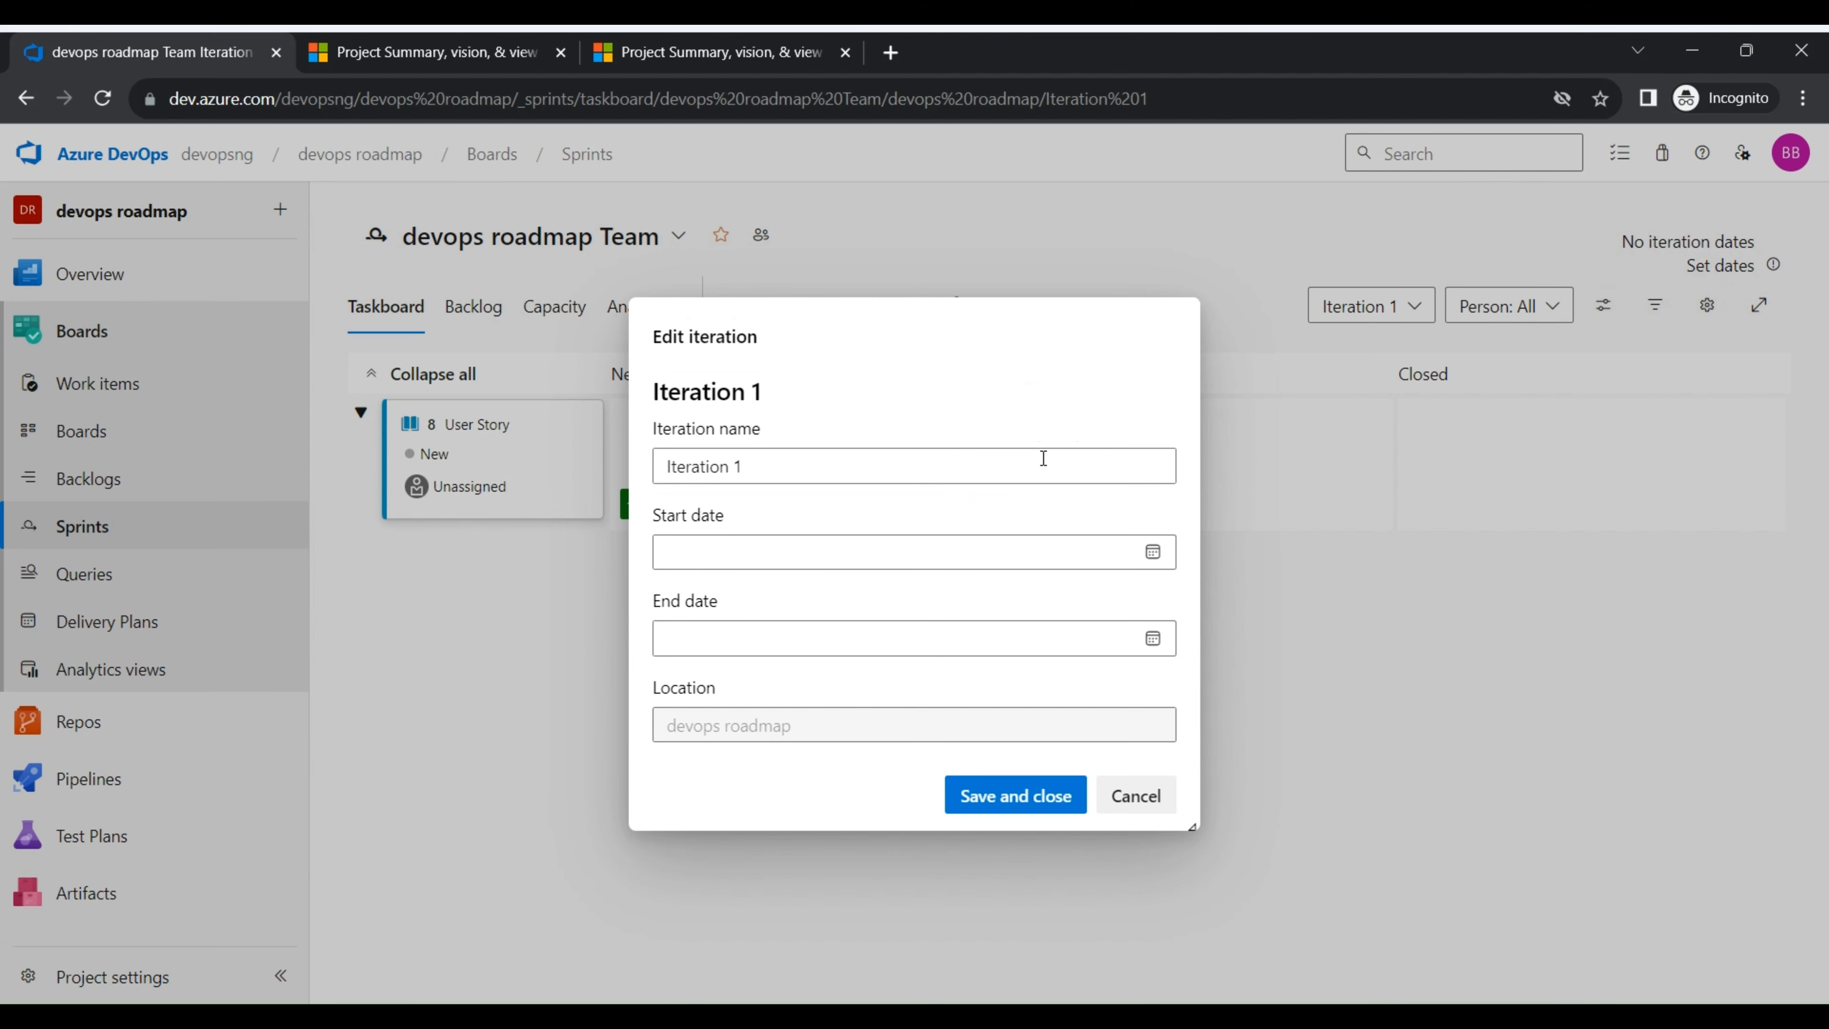
left_click(1153, 552)
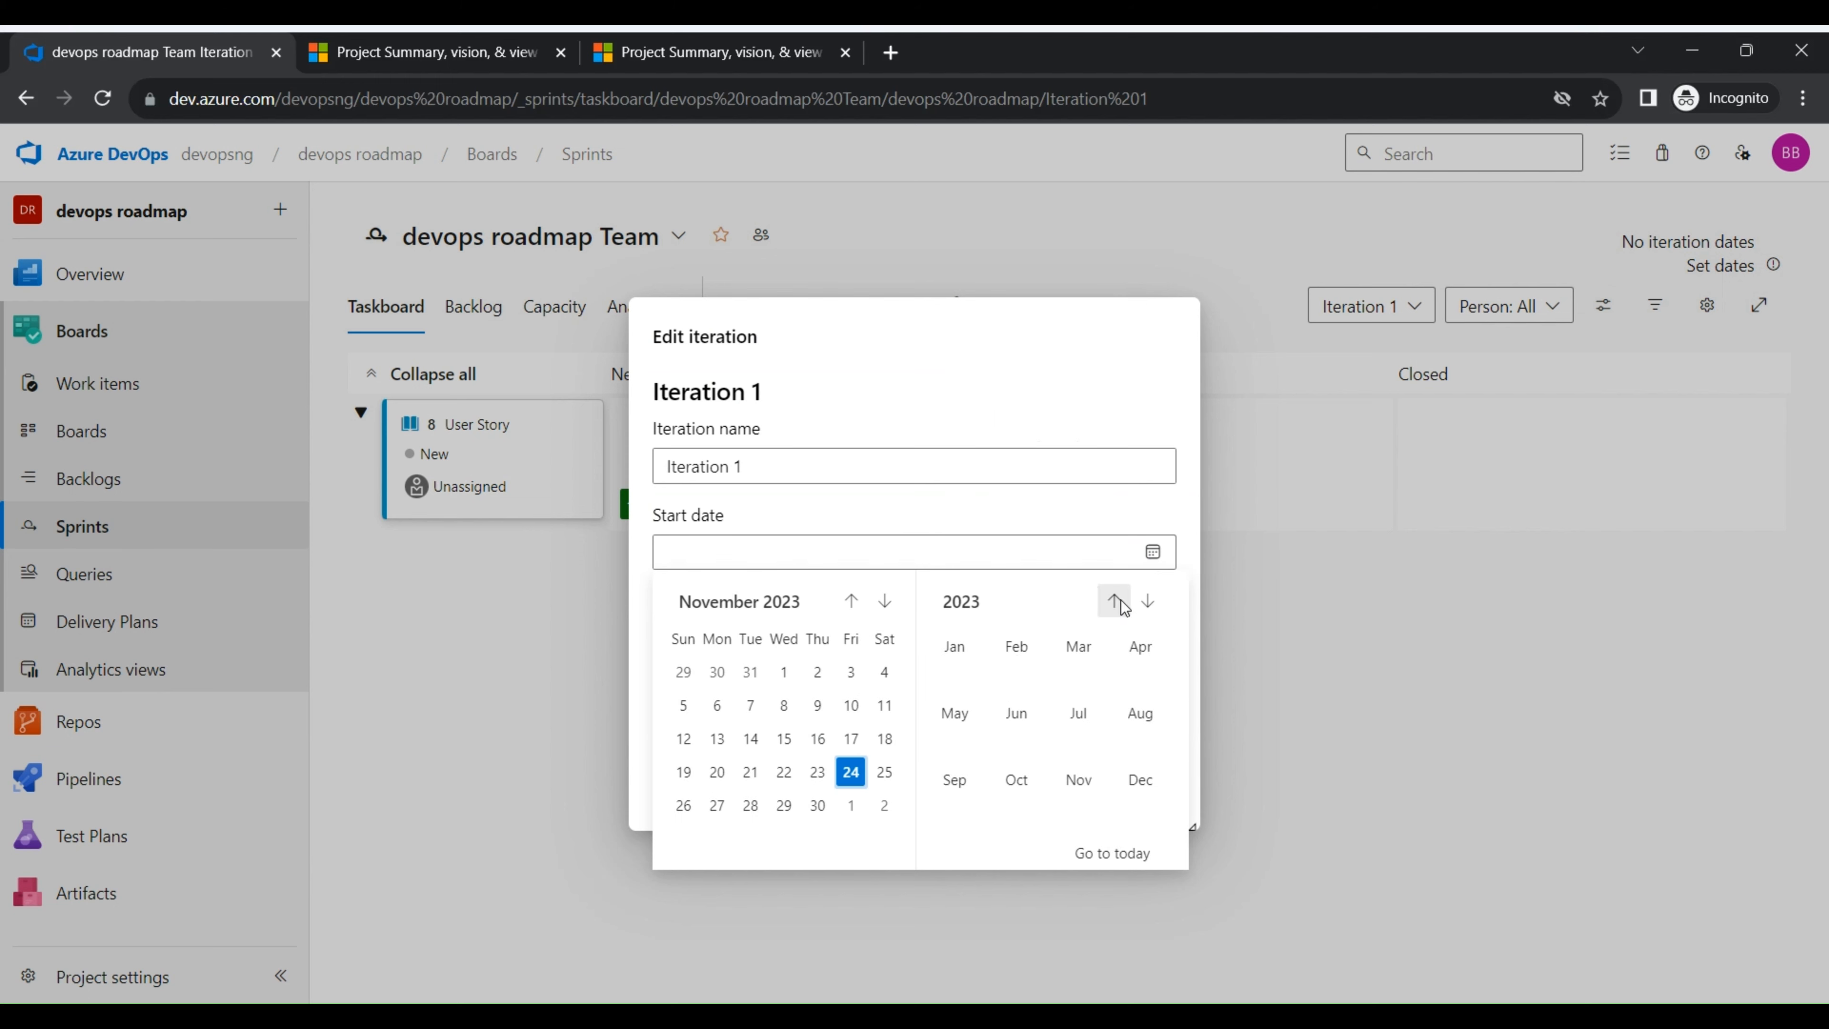
left_click(853, 773)
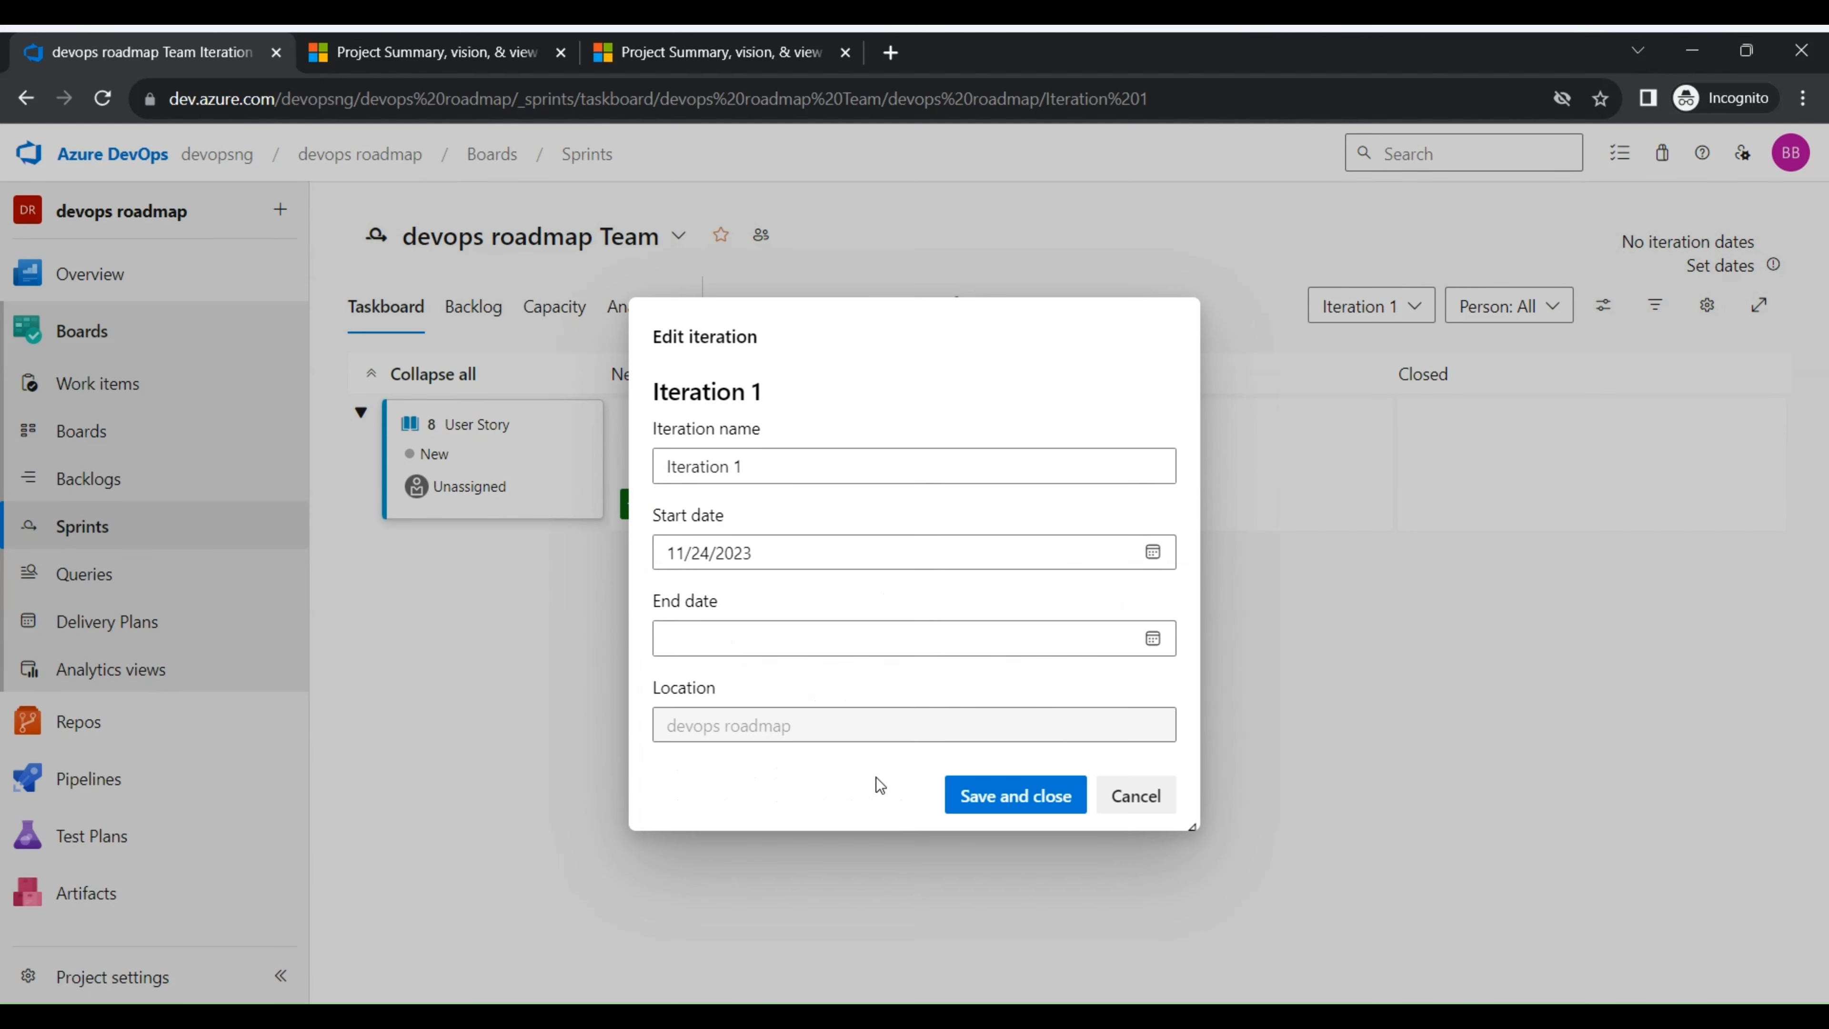
left_click(1152, 652)
left_click(818, 892)
left_click(1024, 795)
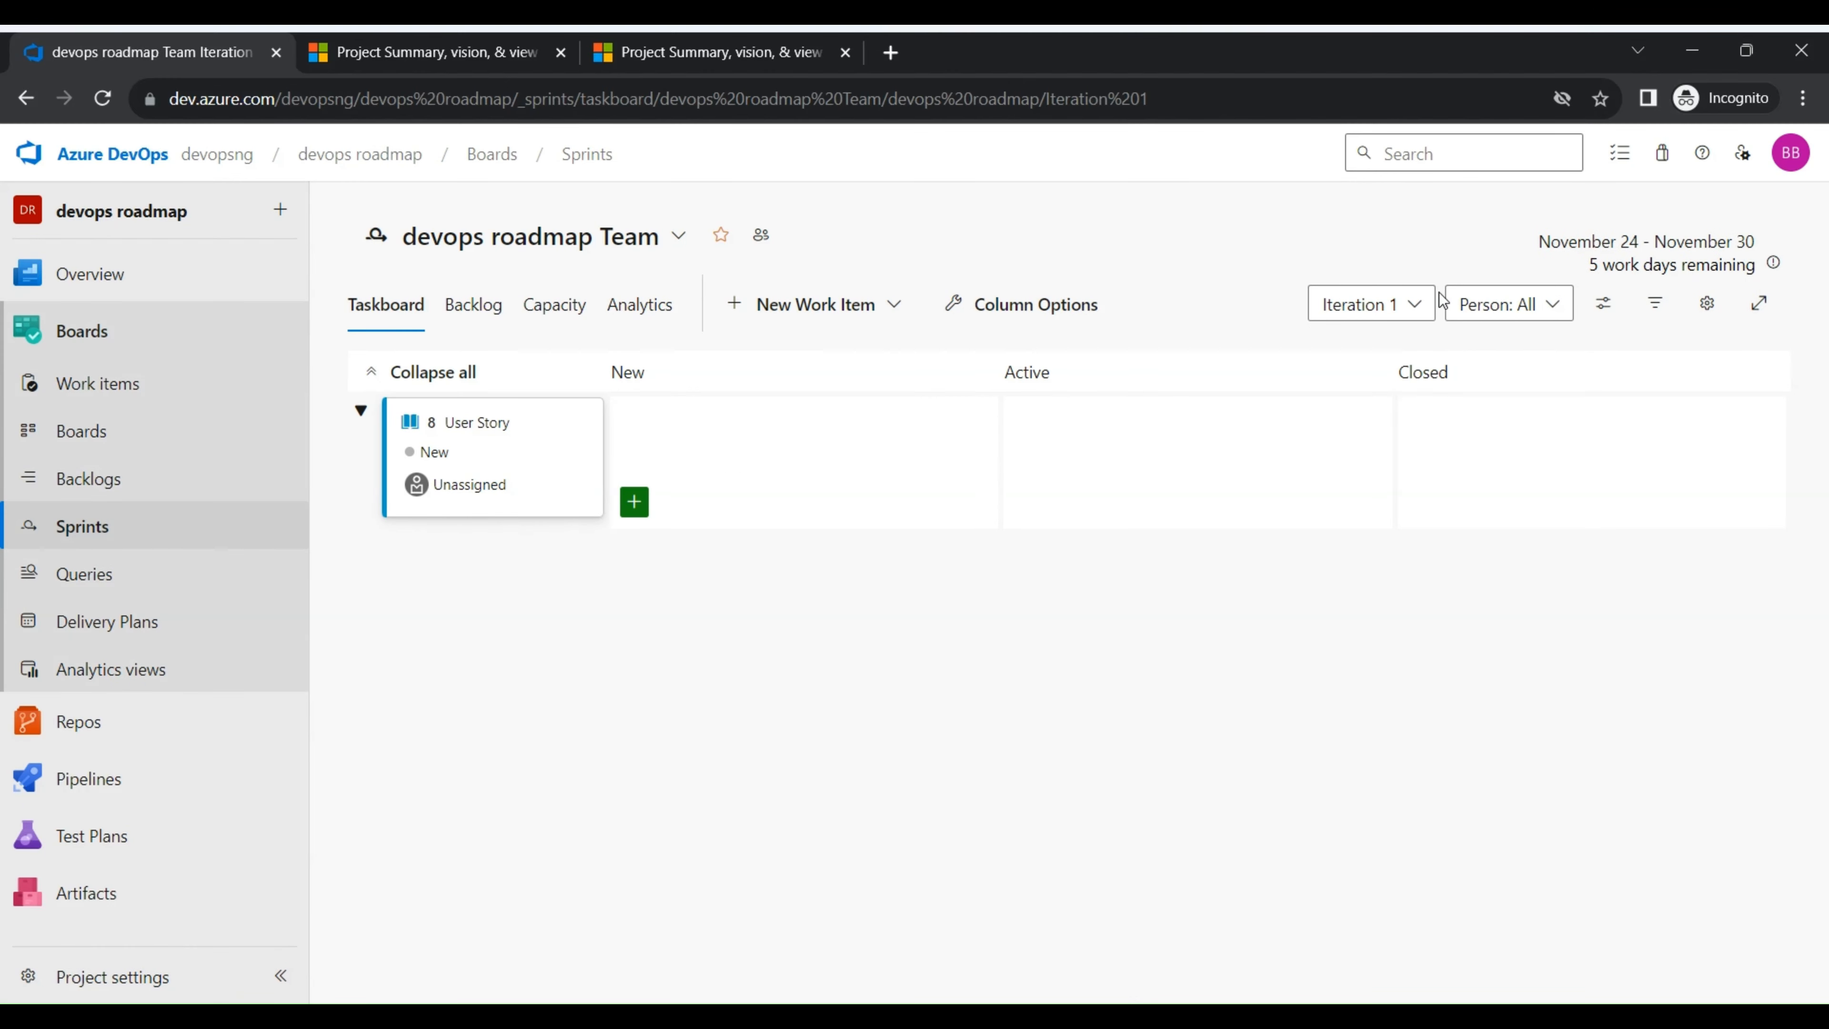
- Switch to the Iteration 2 sprint and save its dates as 12/1/2023 to 12/7/2023
left_click(1414, 304)
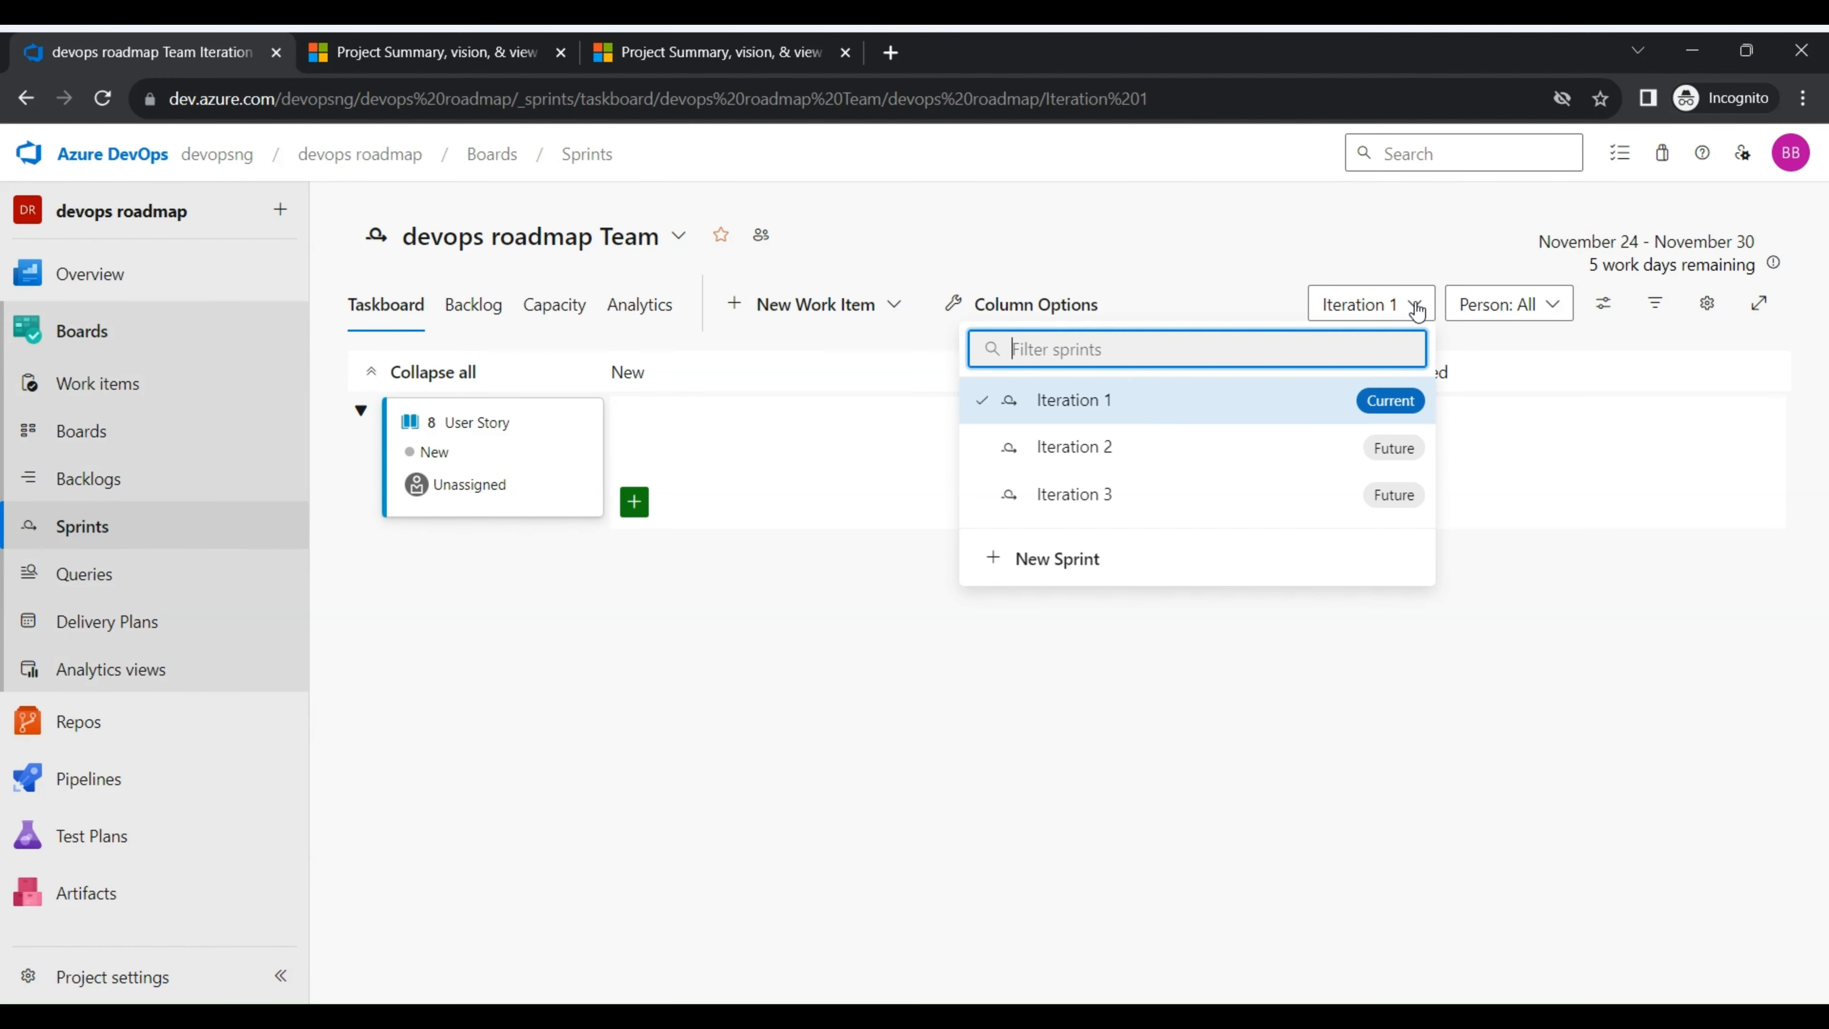
left_click(1269, 465)
left_click(1749, 265)
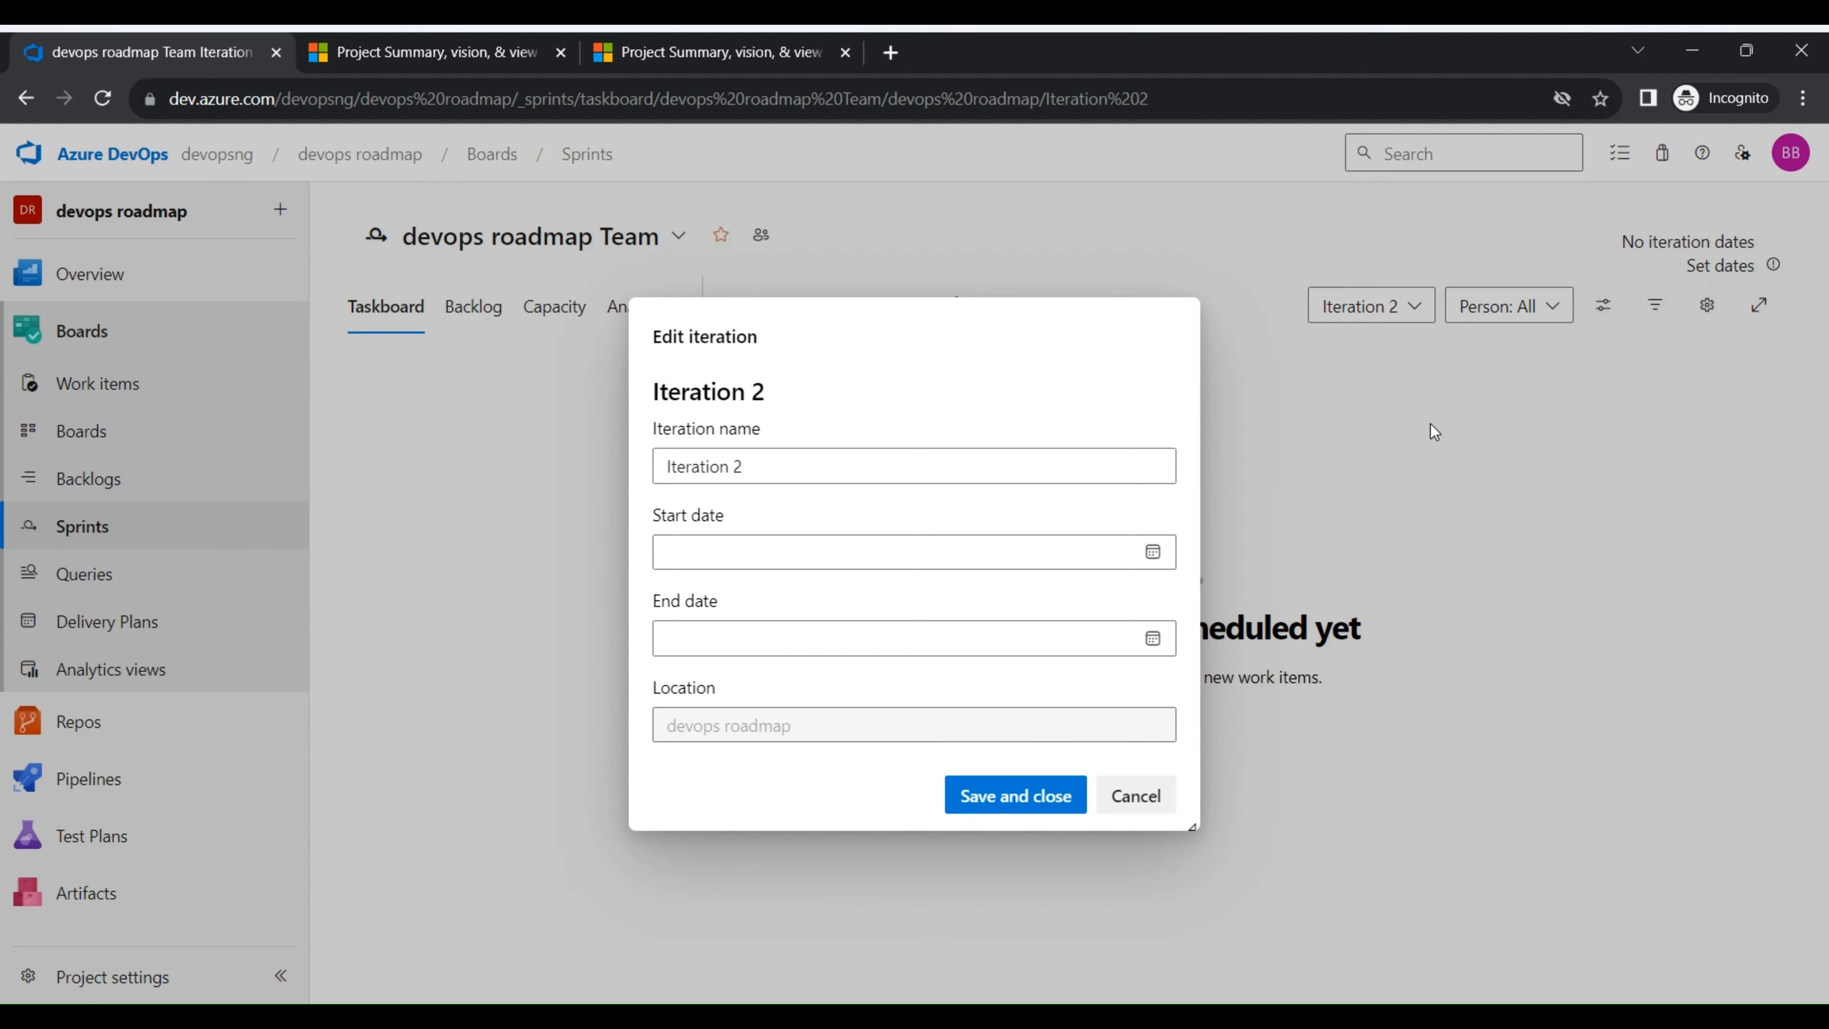
left_click(1163, 568)
left_click(847, 807)
left_click(1152, 639)
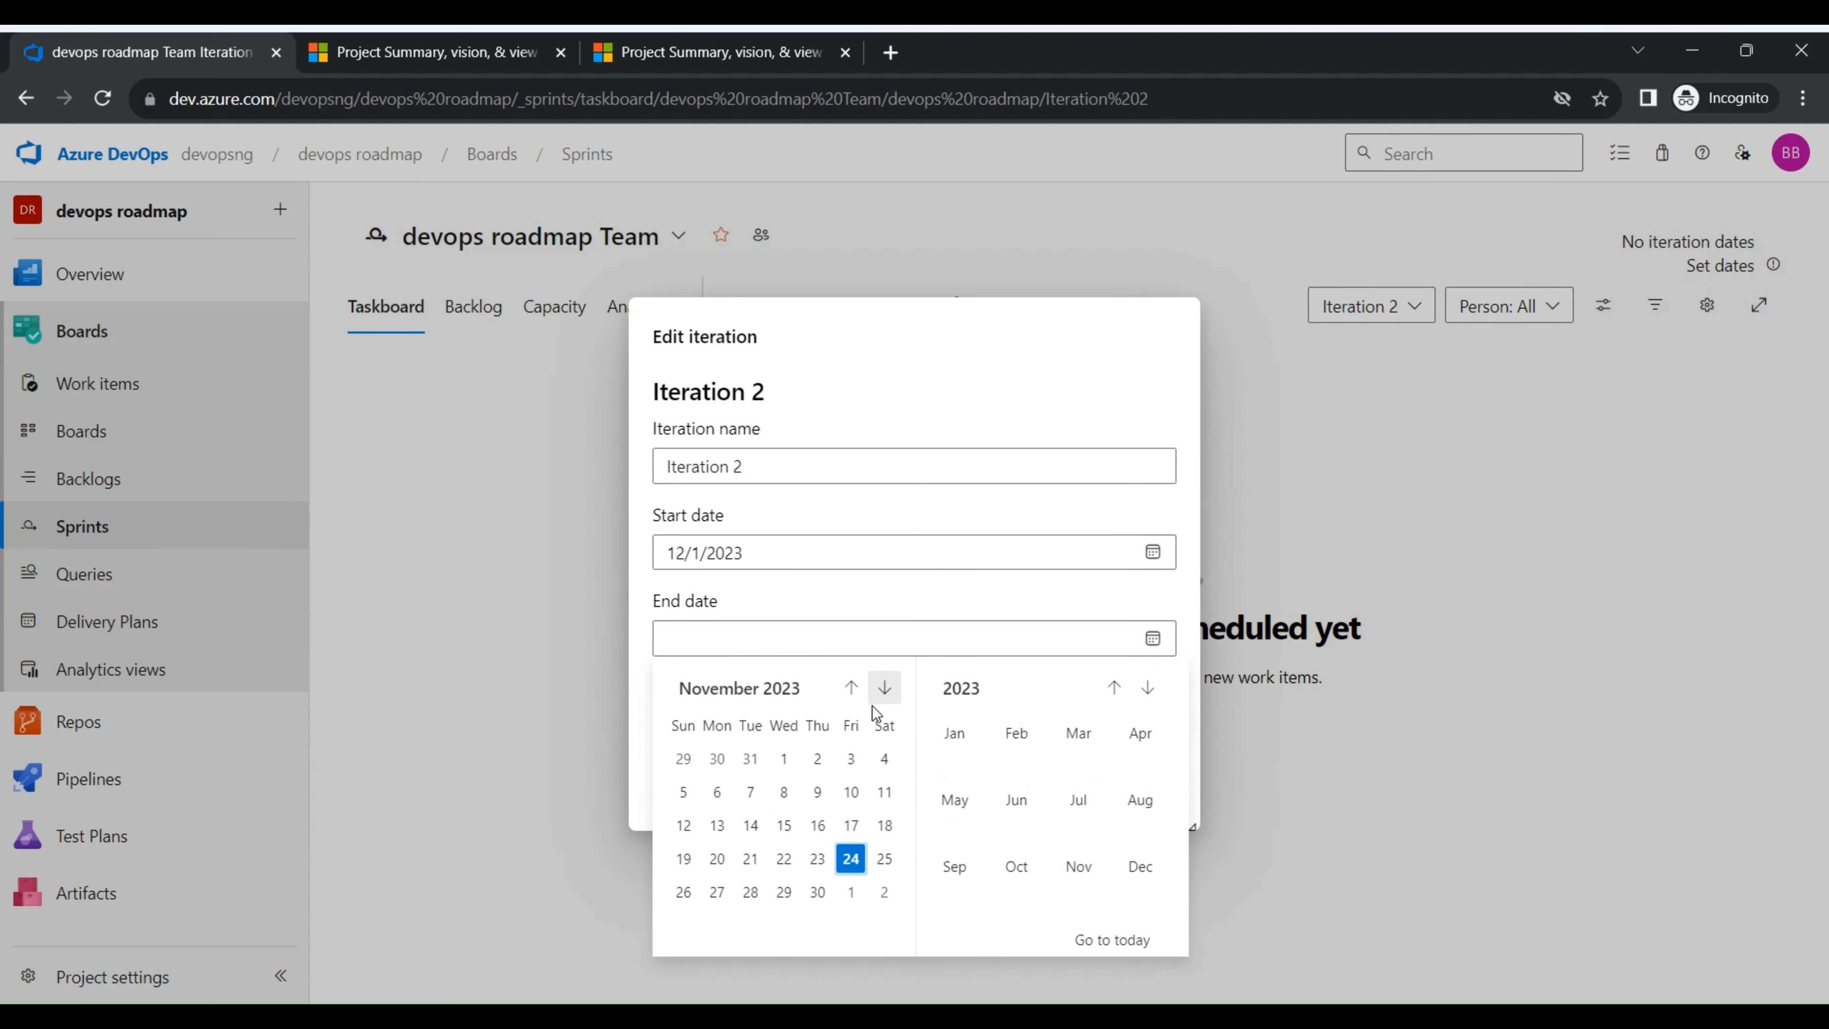
left_click(884, 688)
left_click(819, 793)
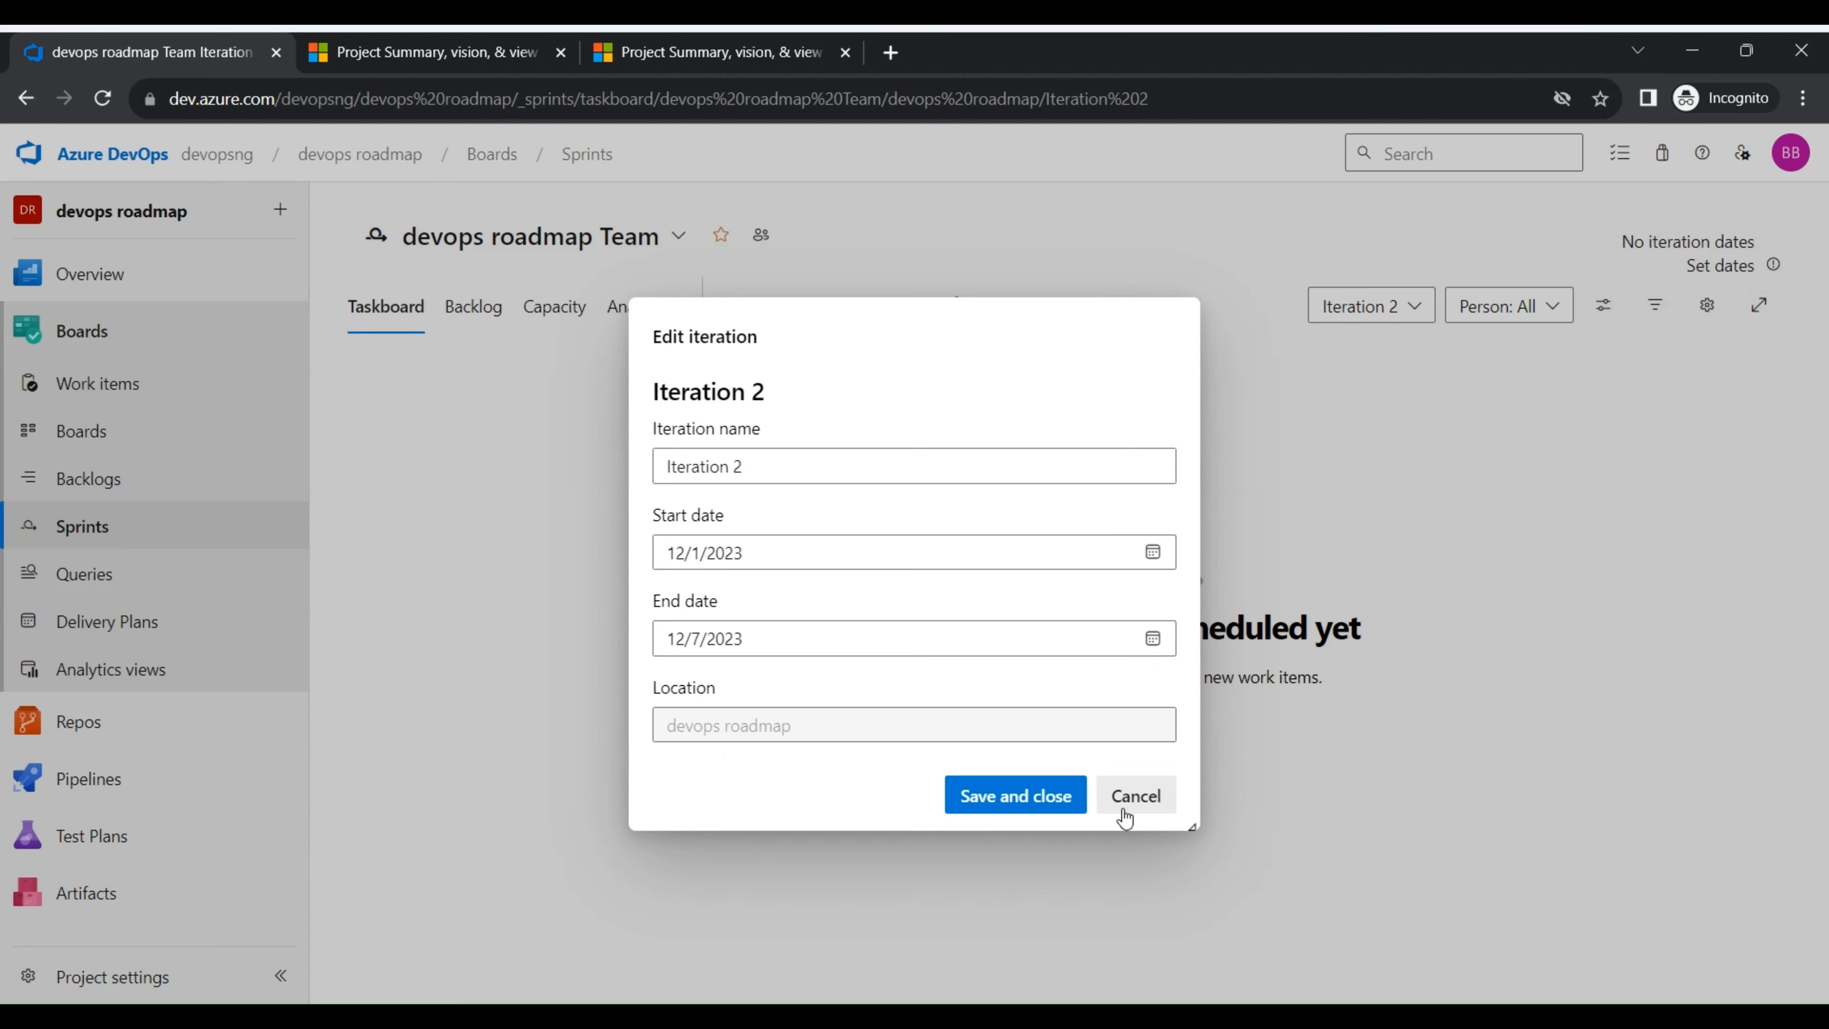
left_click(1046, 796)
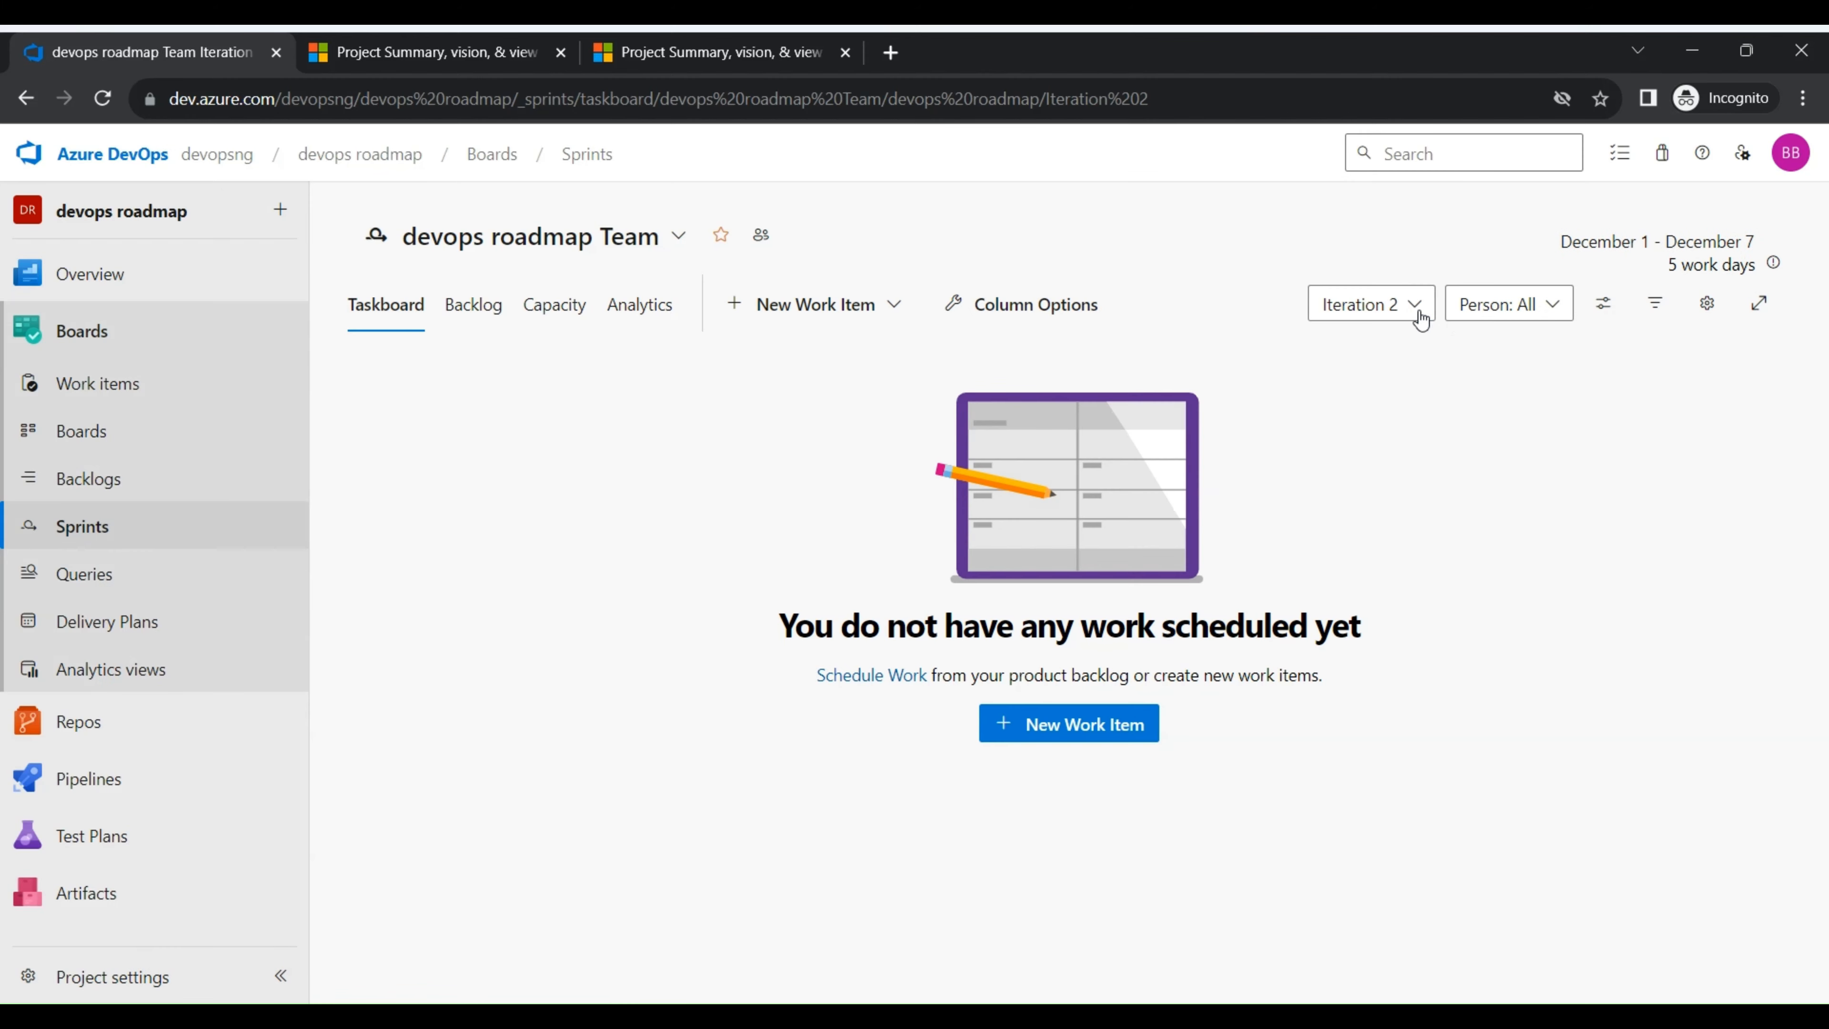
- Return to the Iteration 1 taskboard and add a task titled Task 1 under the user story
left_click(1411, 306)
left_click(1253, 418)
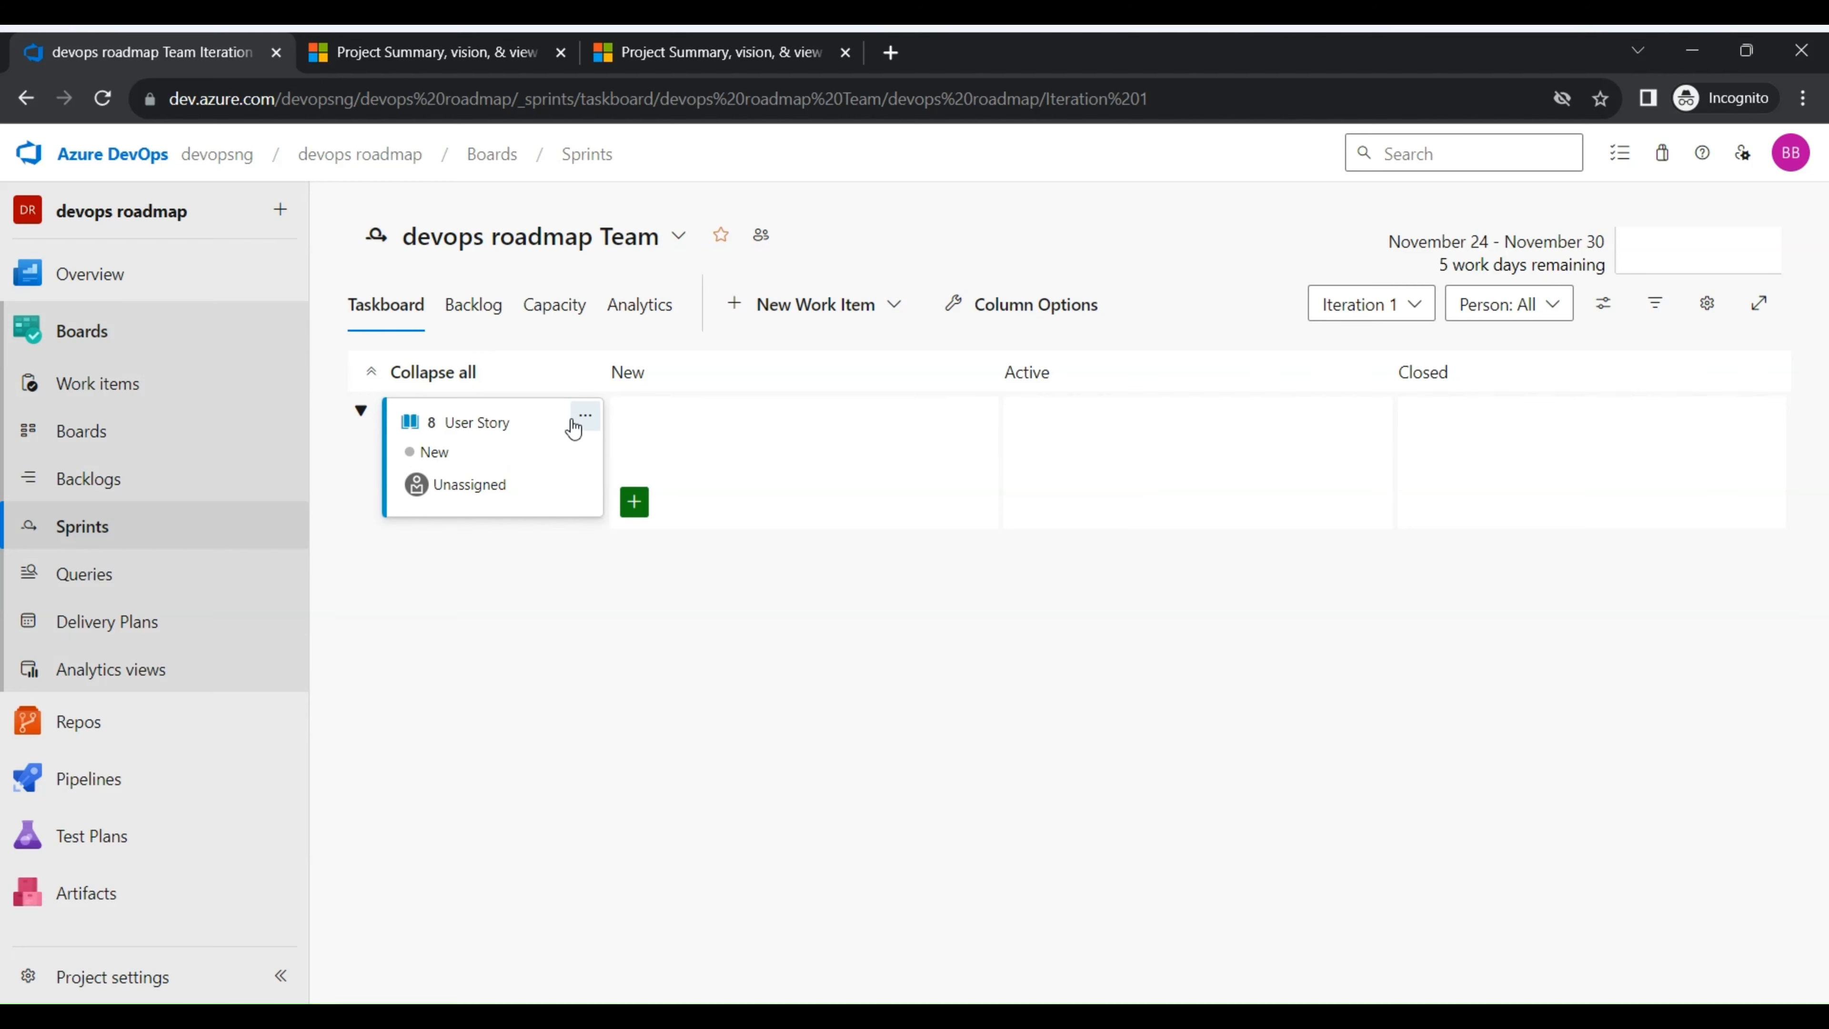
left_click(633, 501)
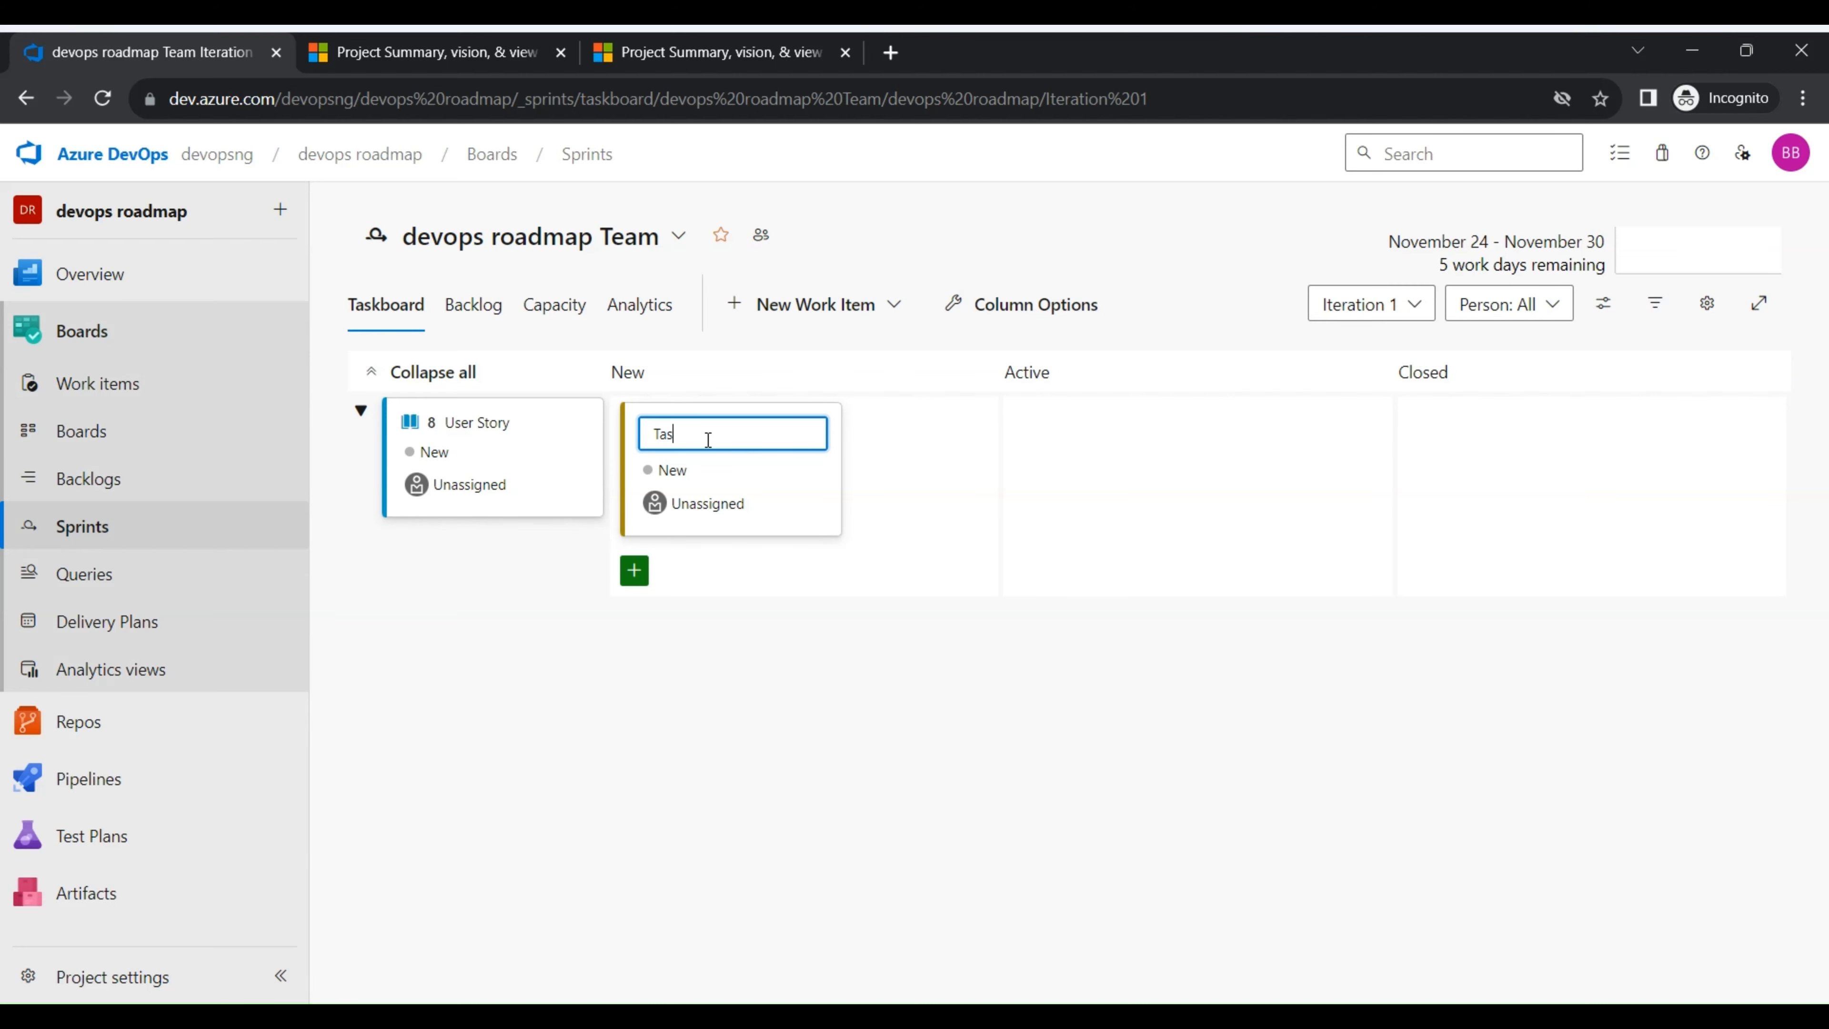
left_click(880, 657)
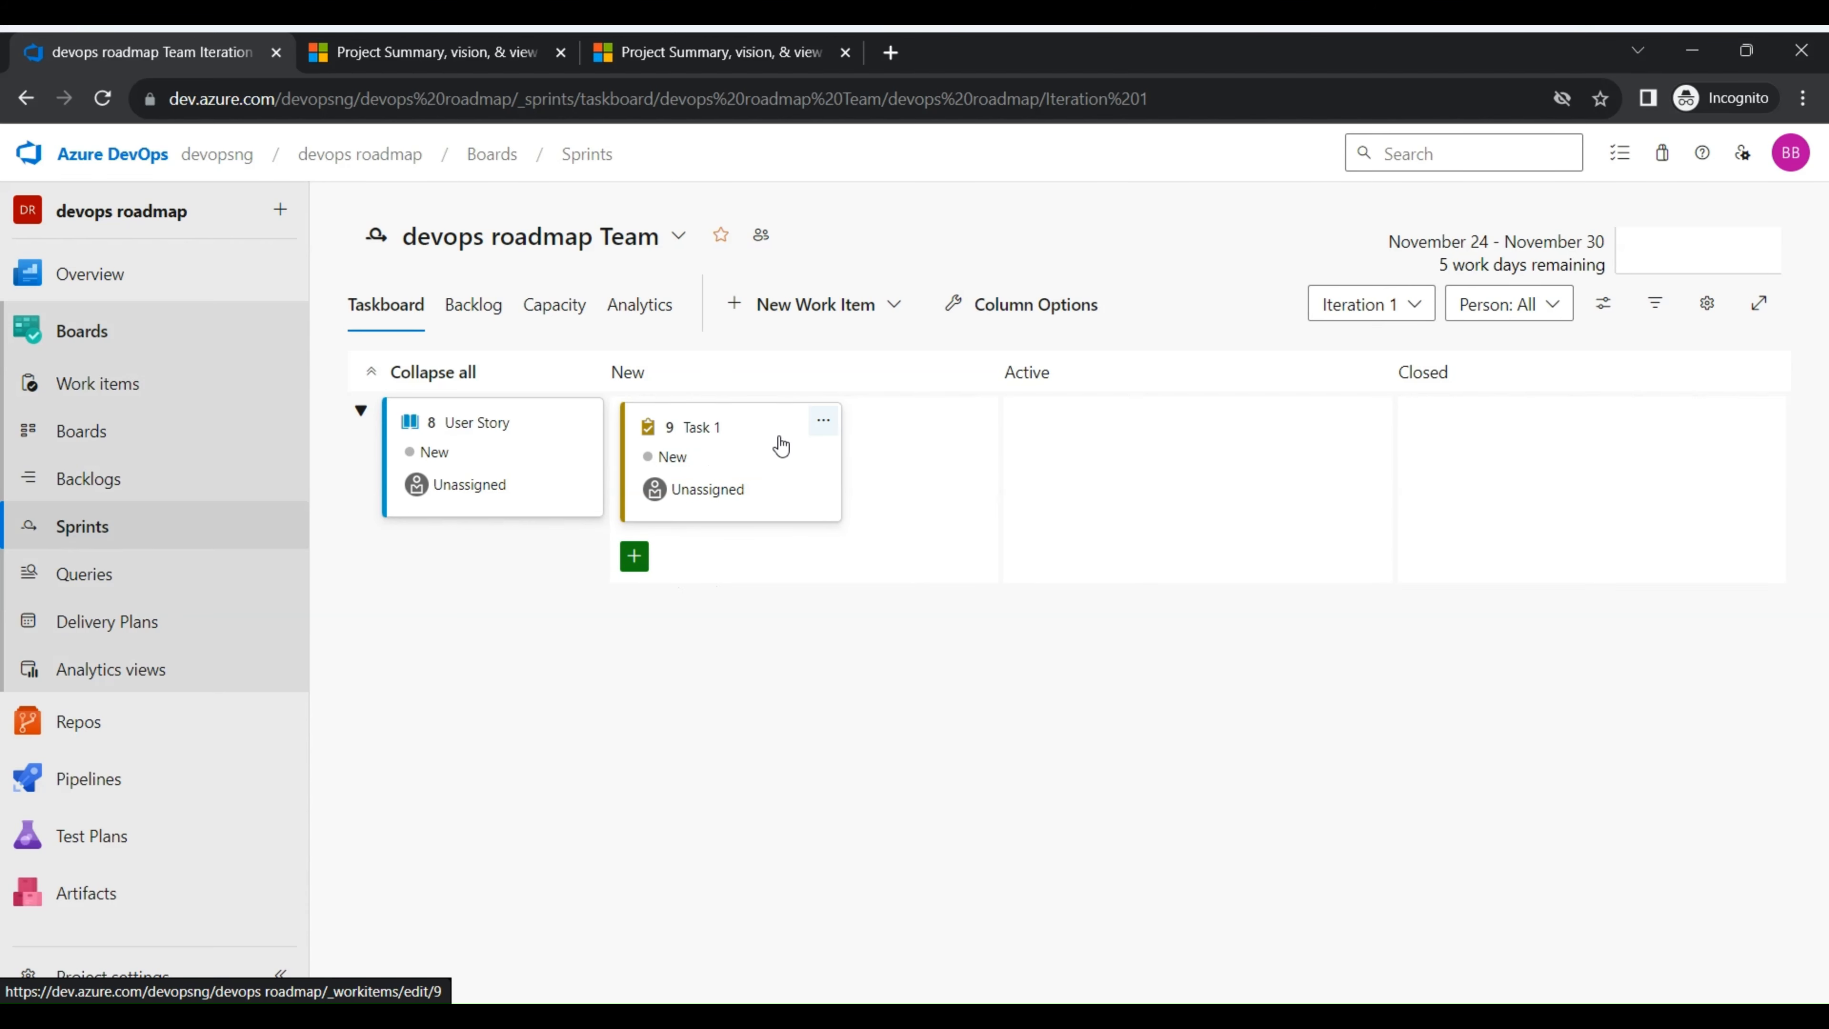
- Move Task 1 to Iteration 2 and view it on the Iteration 2 taskboard
left_click(821, 425)
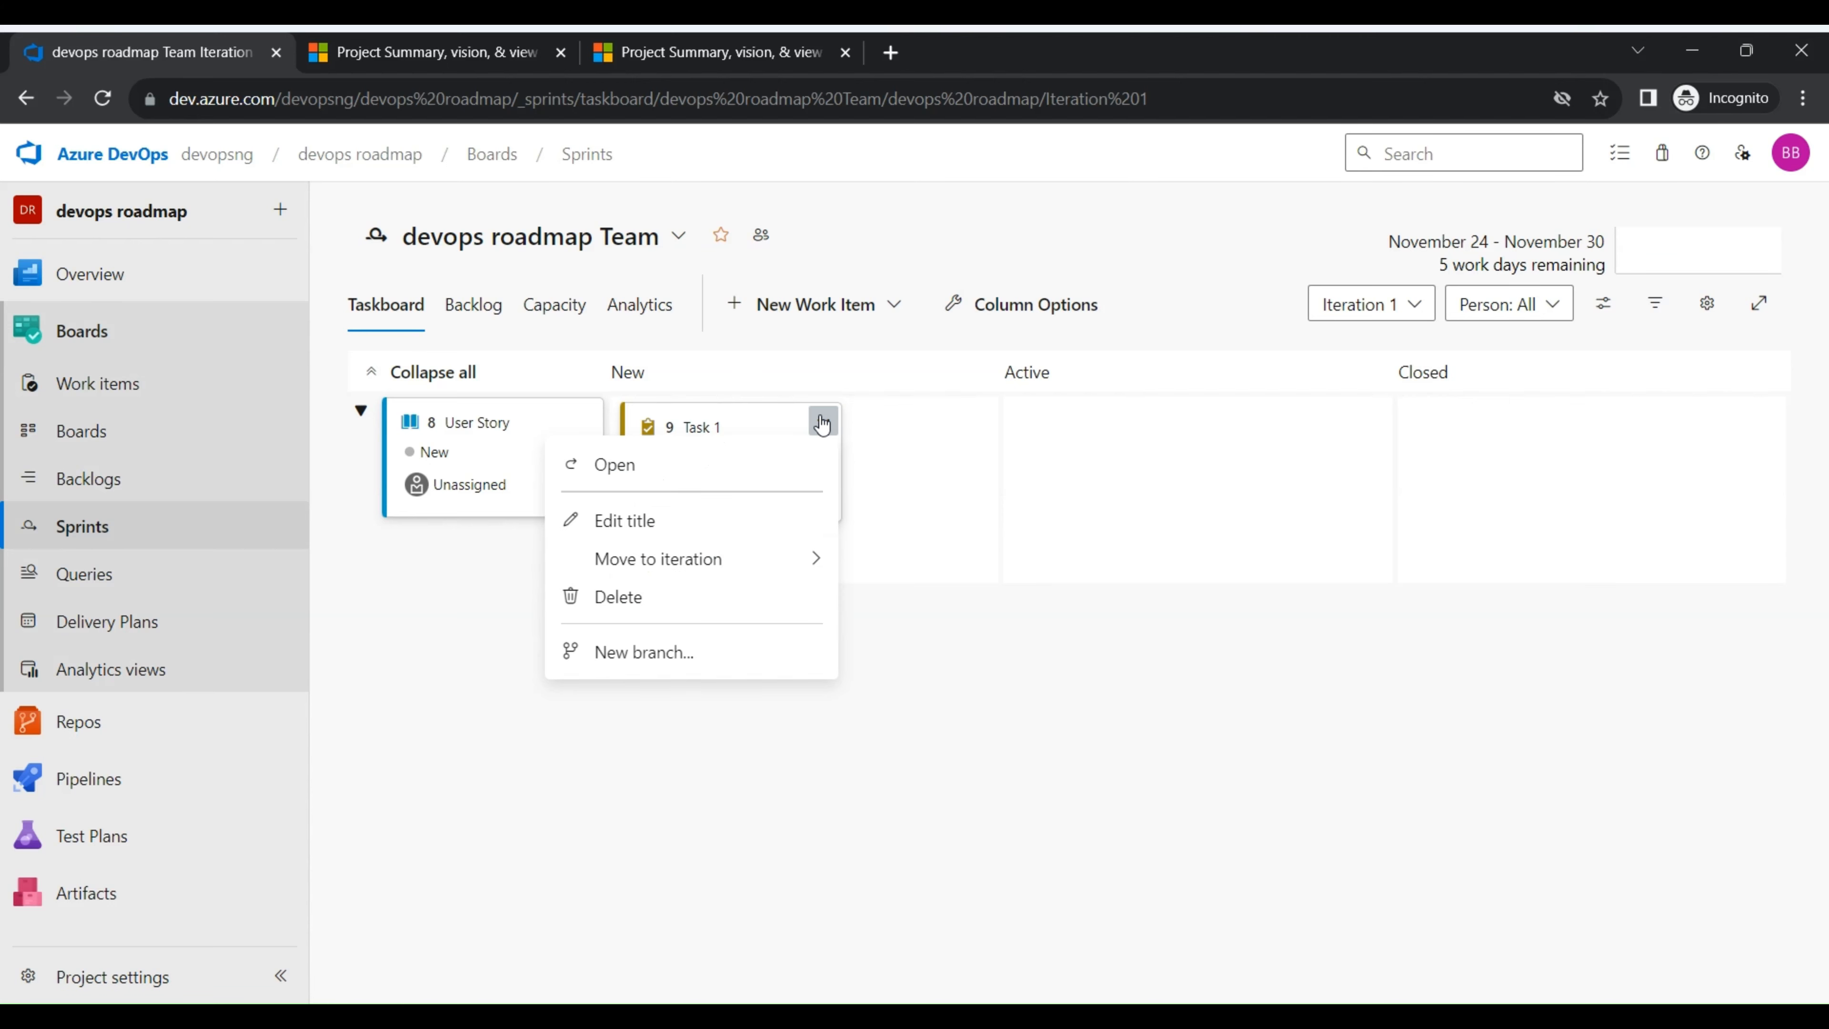
mouse_move(807, 560)
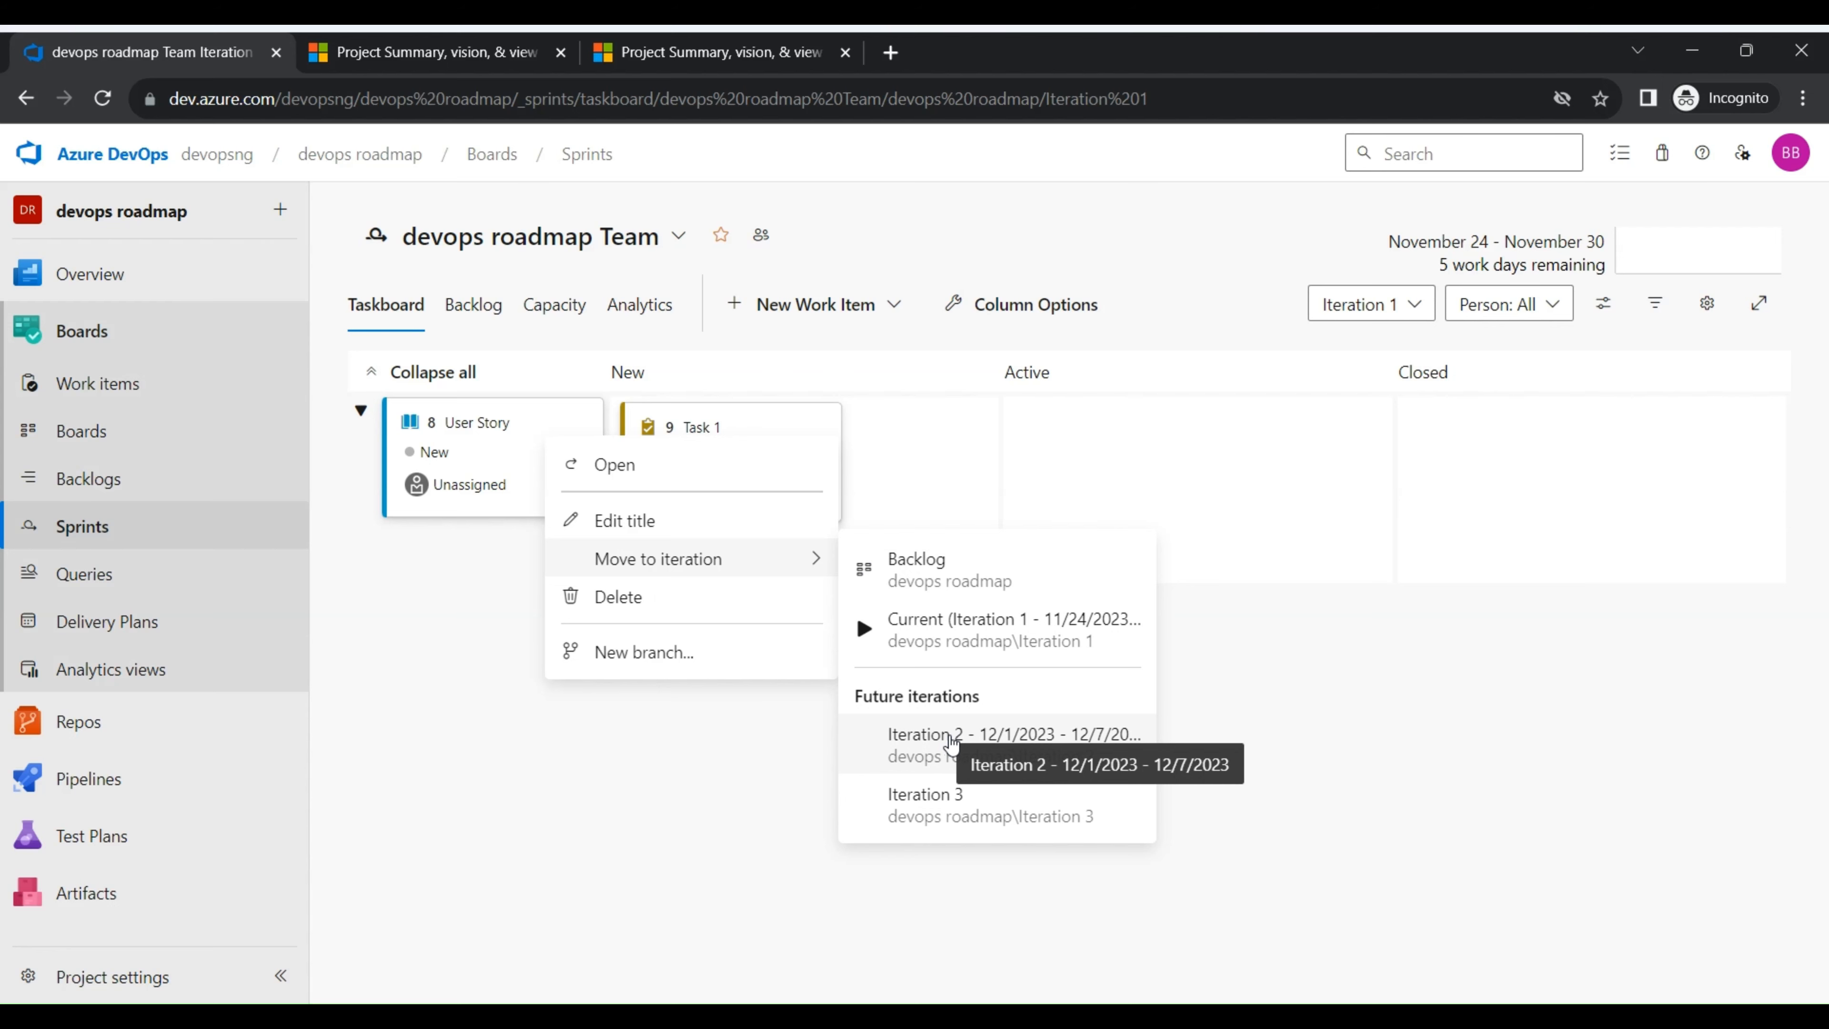
left_click(949, 738)
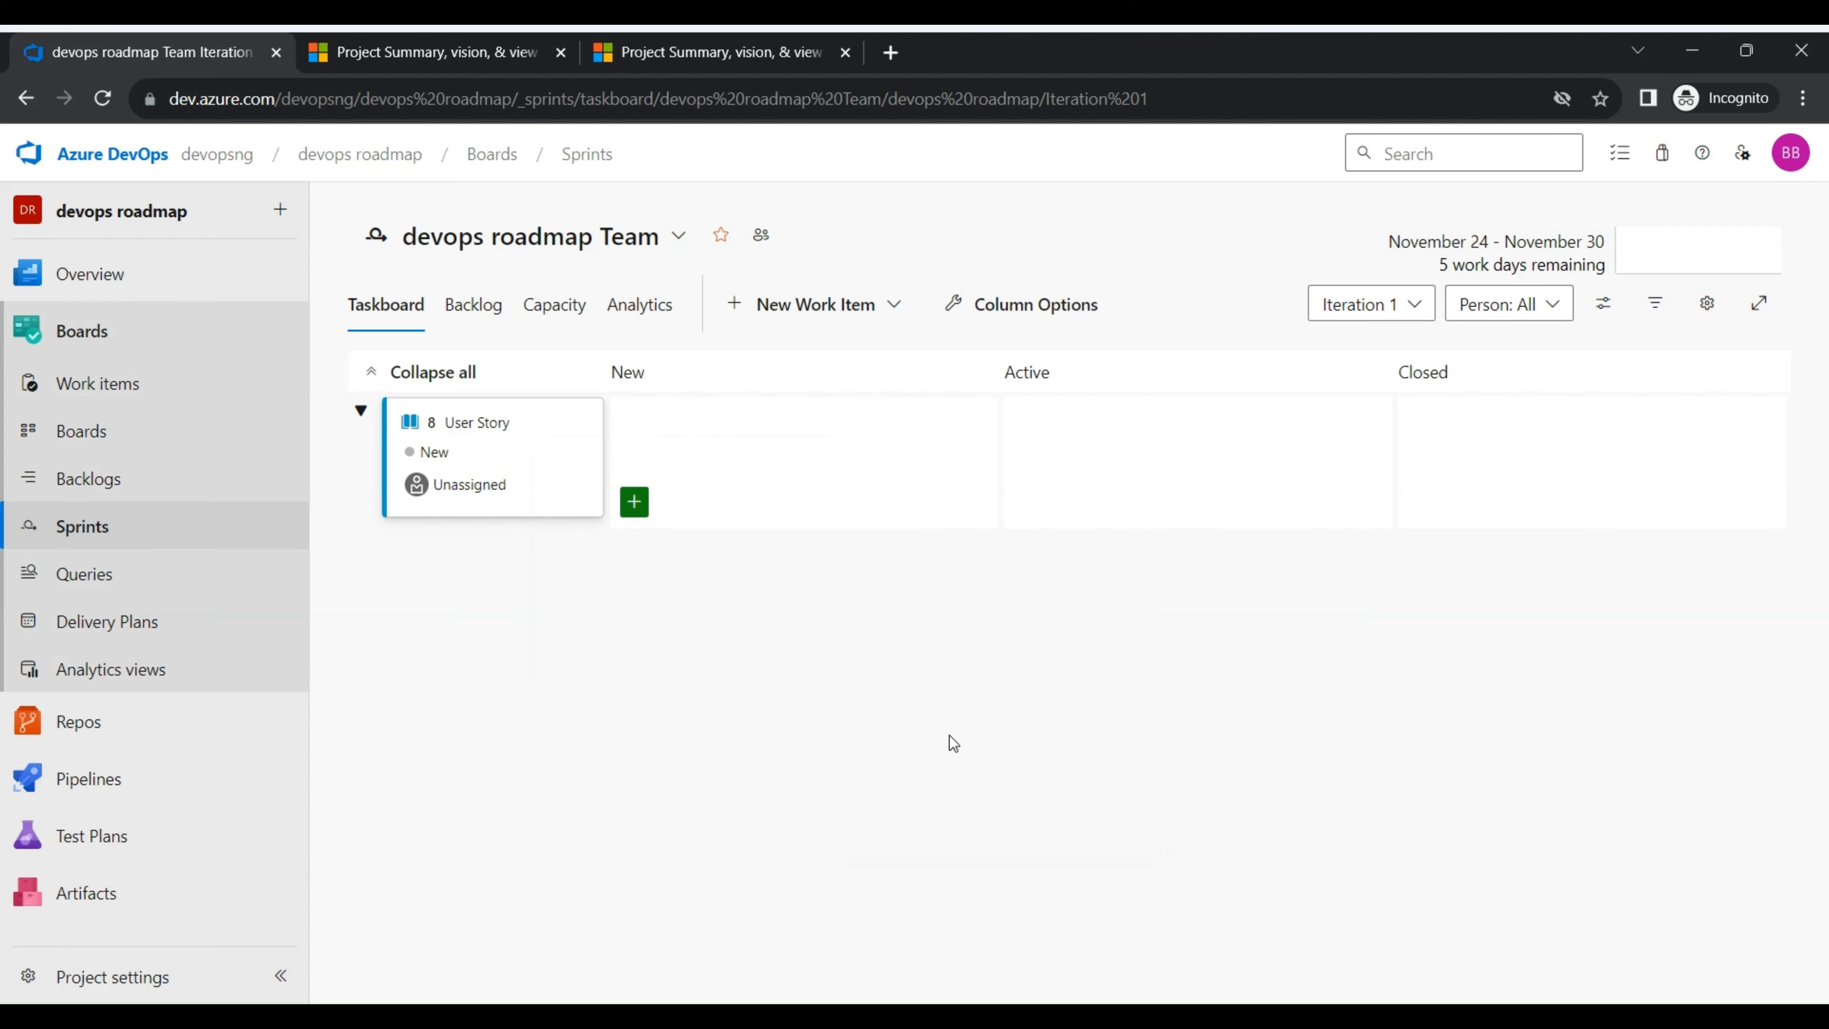
left_click(1417, 306)
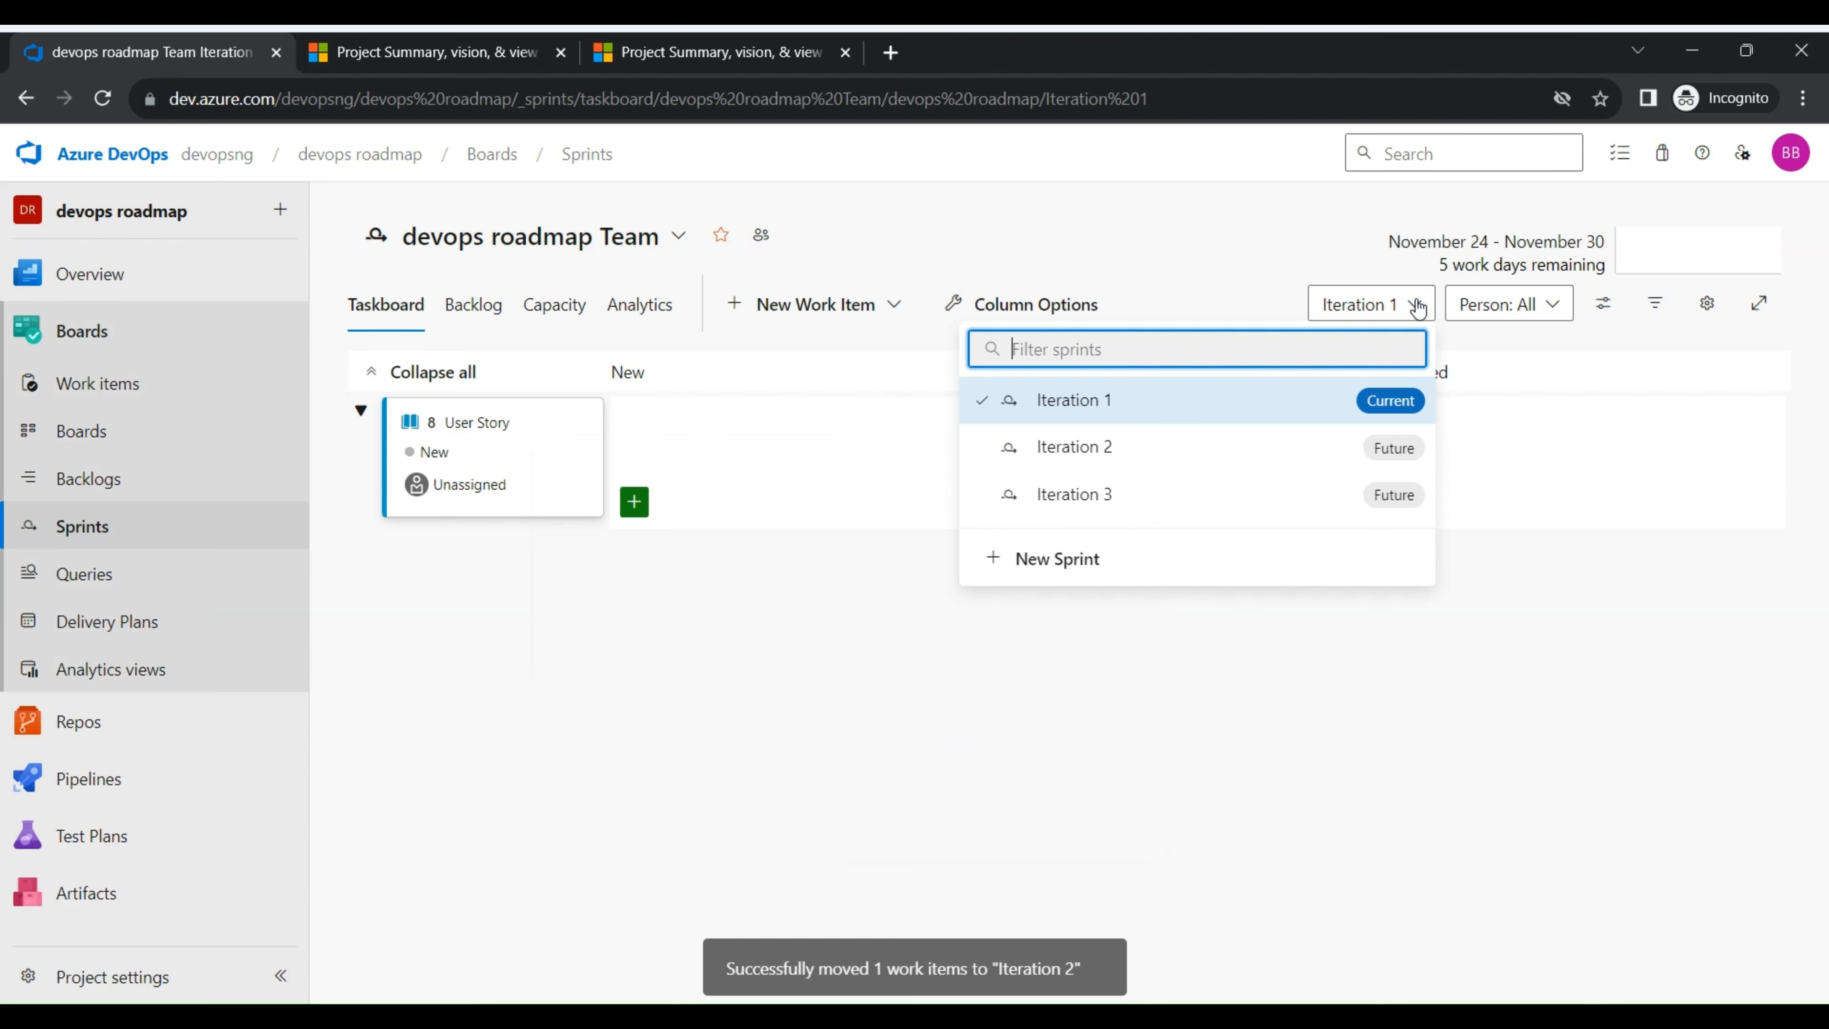
left_click(1188, 443)
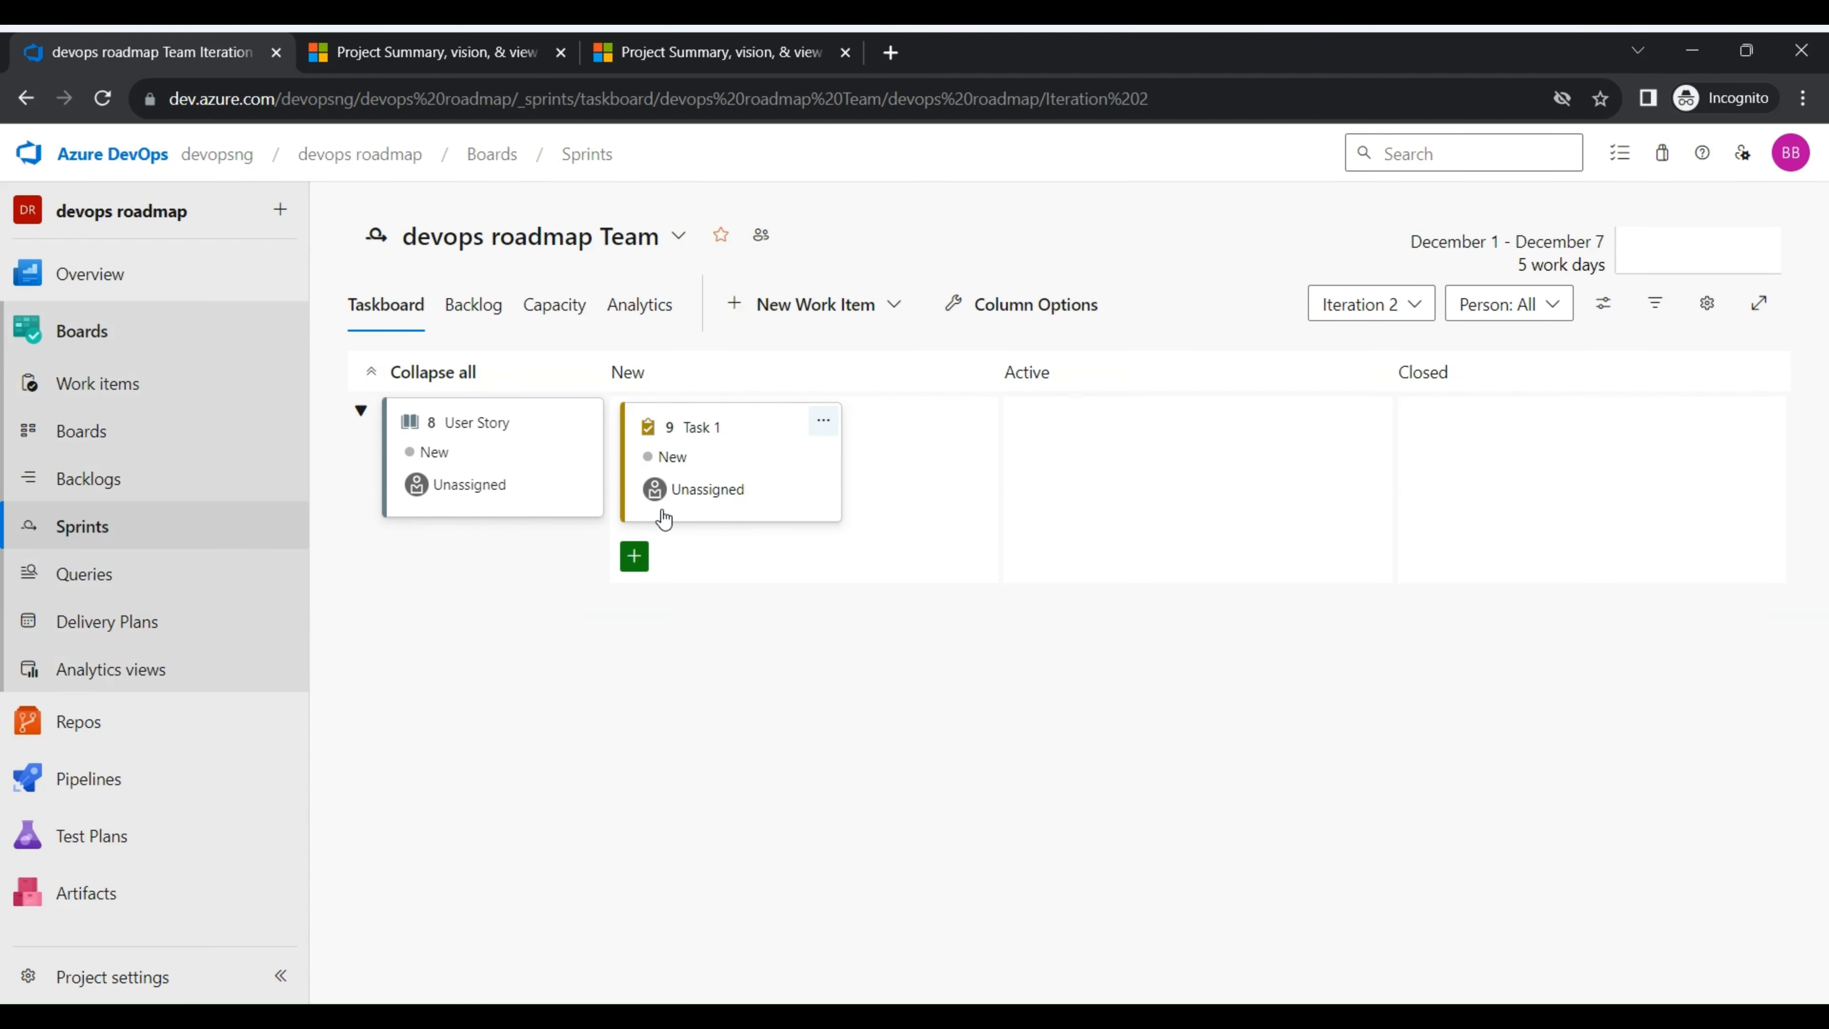
- Look at the project's Queries and Analytics views pages and return to Sprints
left_click(191, 587)
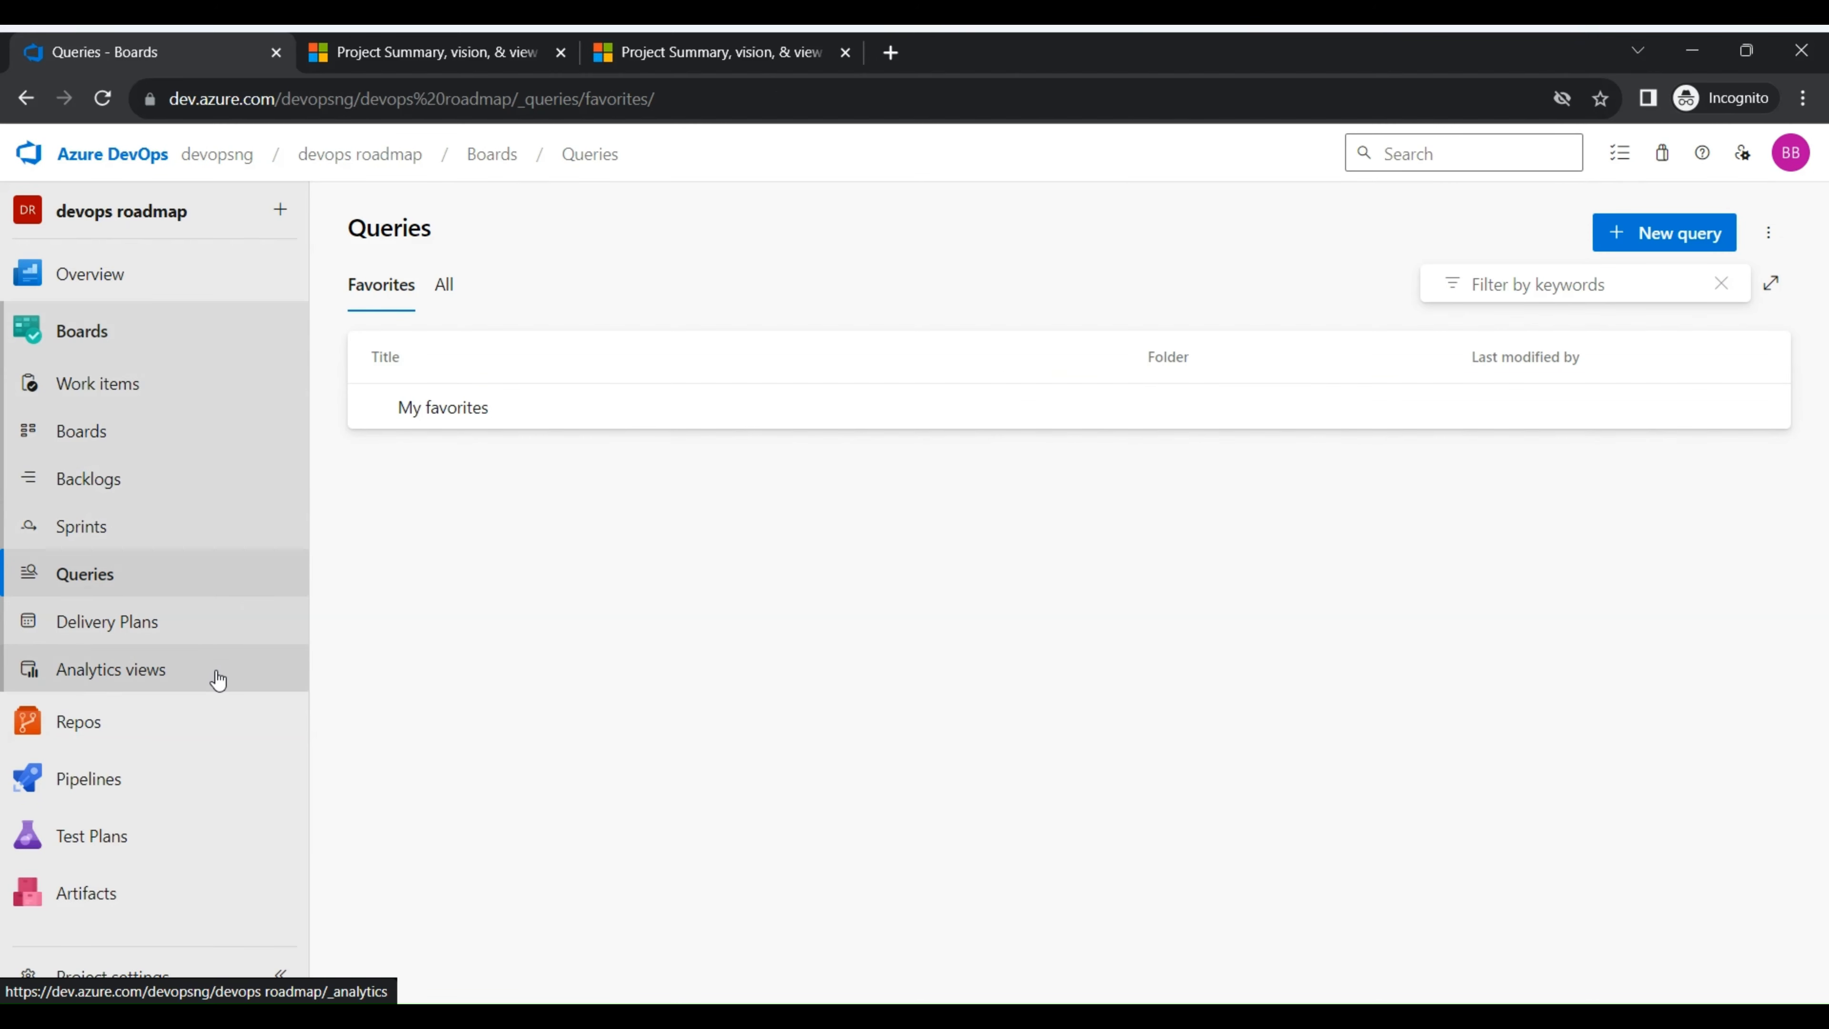
left_click(179, 672)
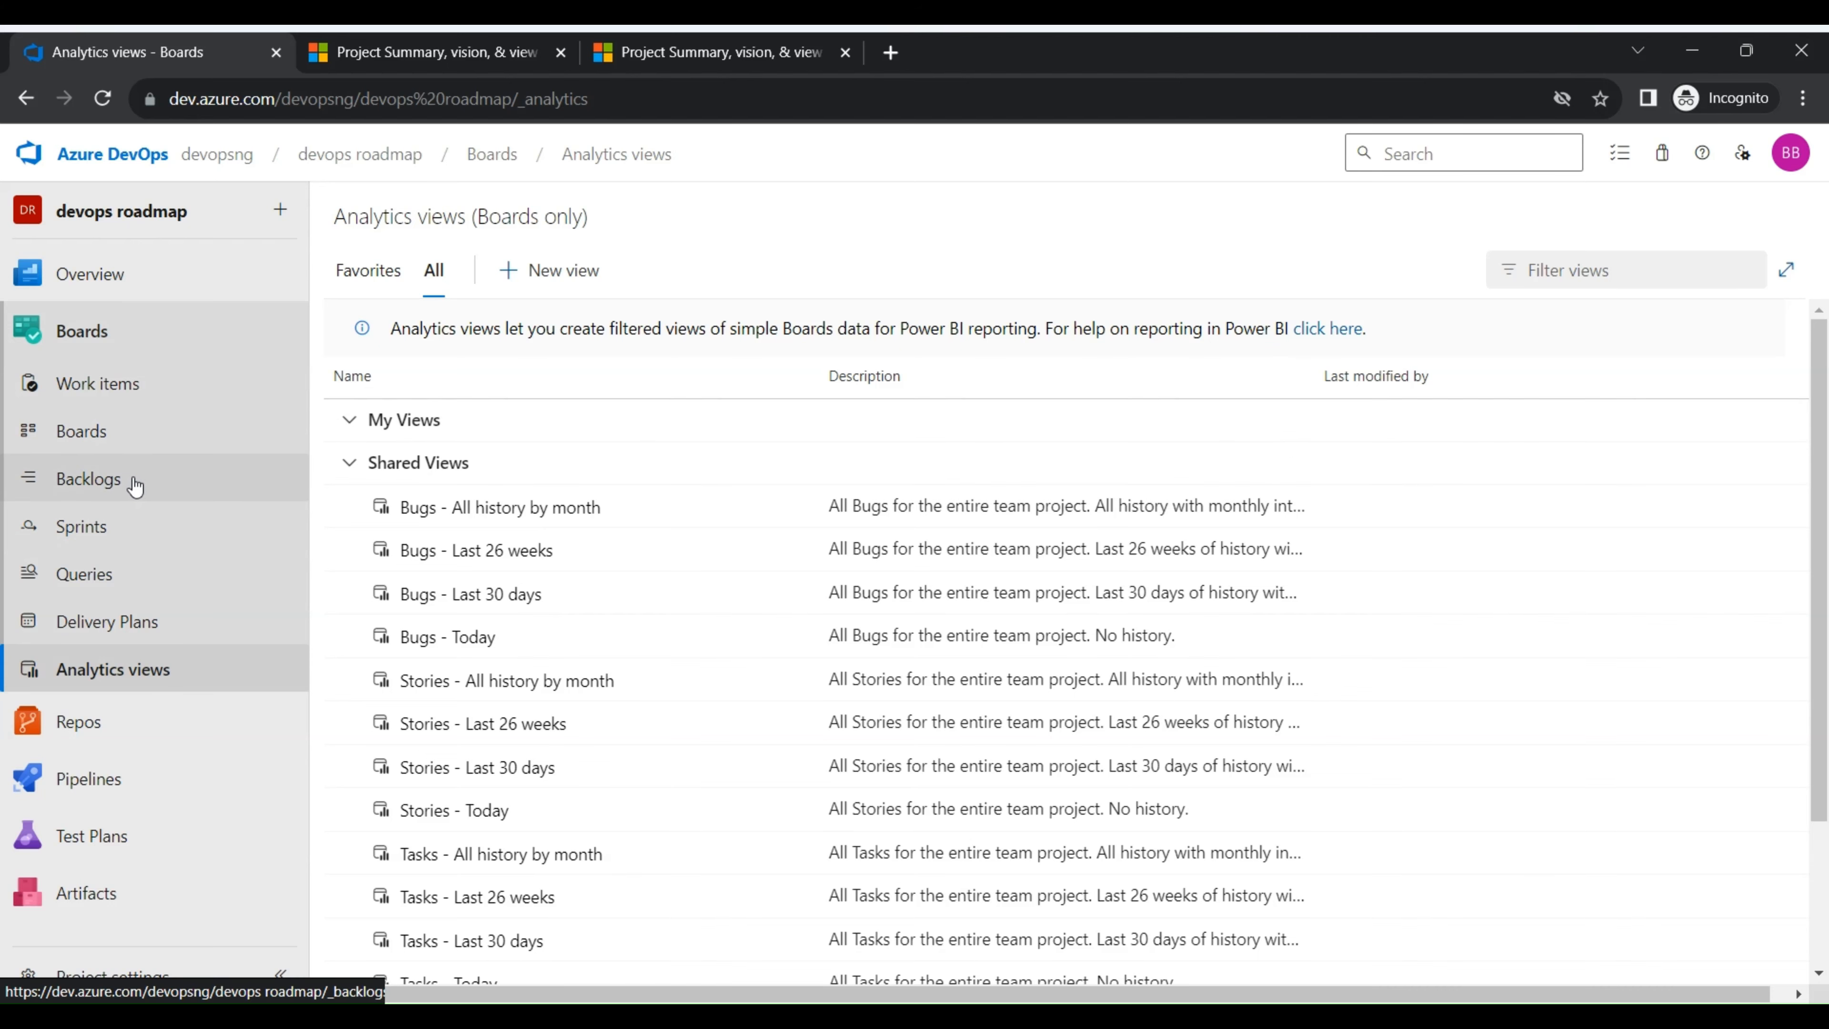
left_click(128, 529)
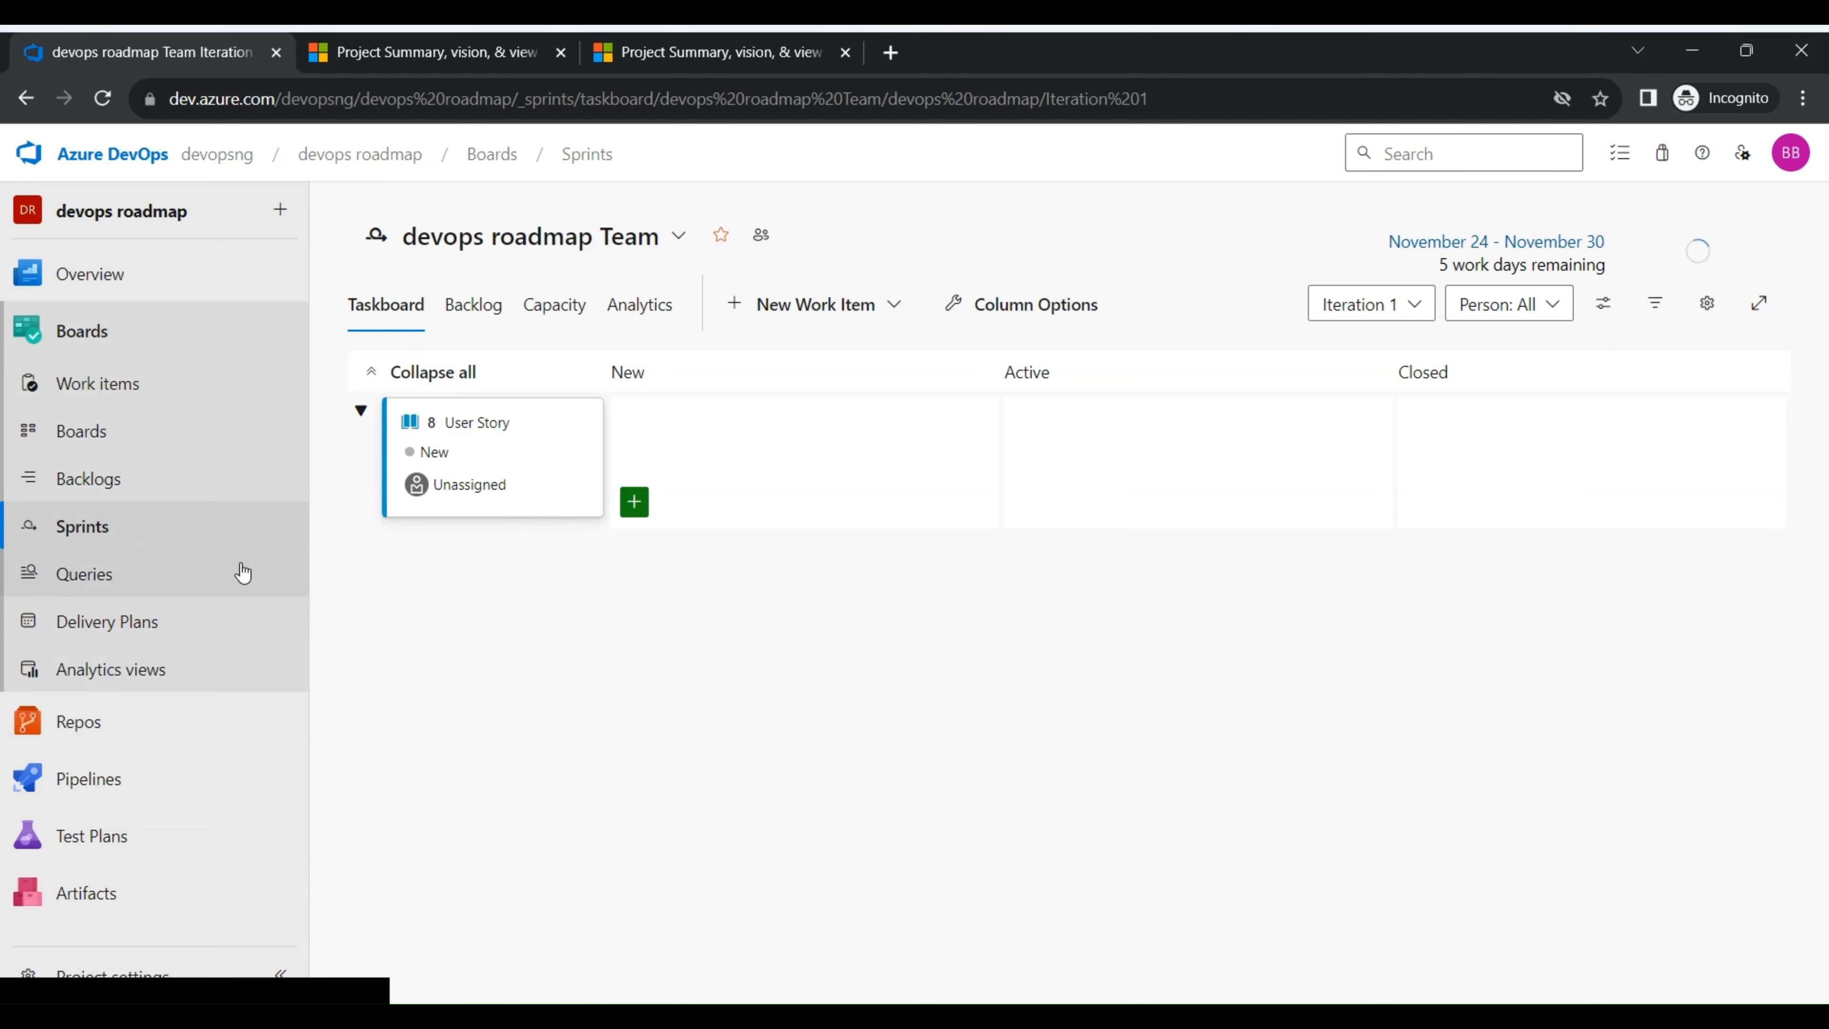
- Run a new work item query with the default filters for changed date, work item type and state
left_click(227, 573)
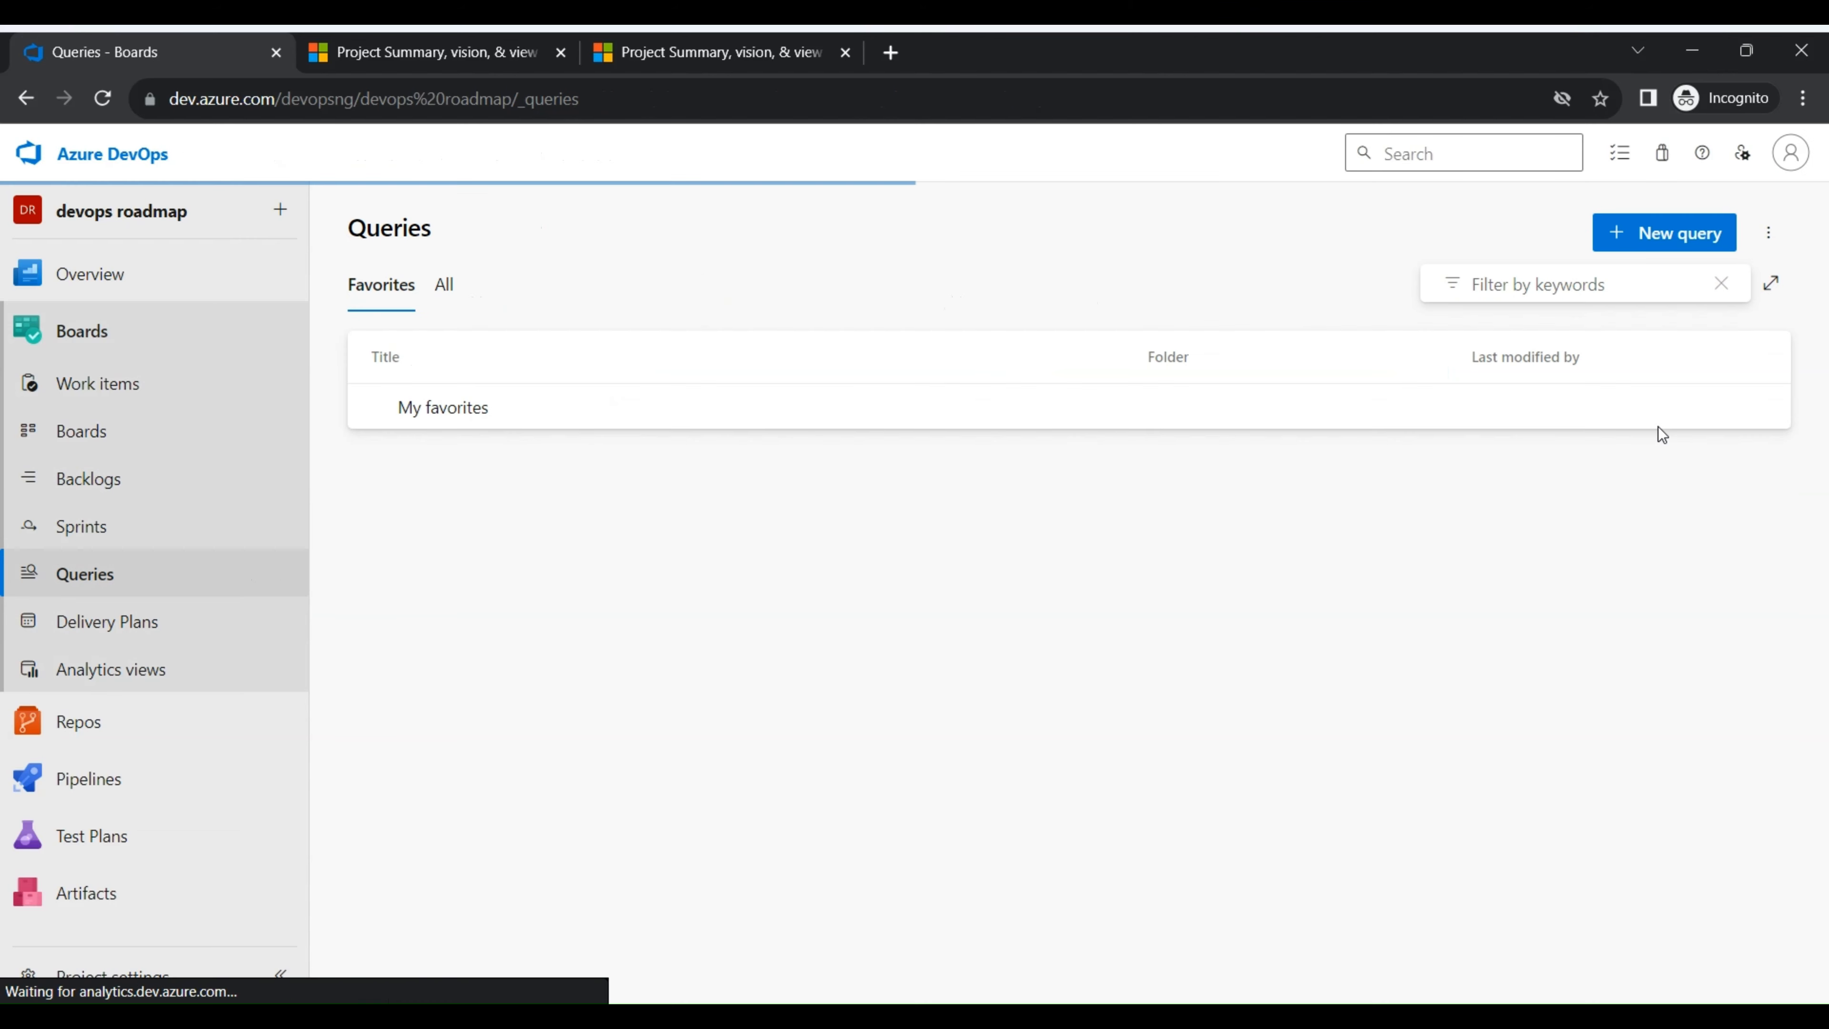
left_click(1717, 235)
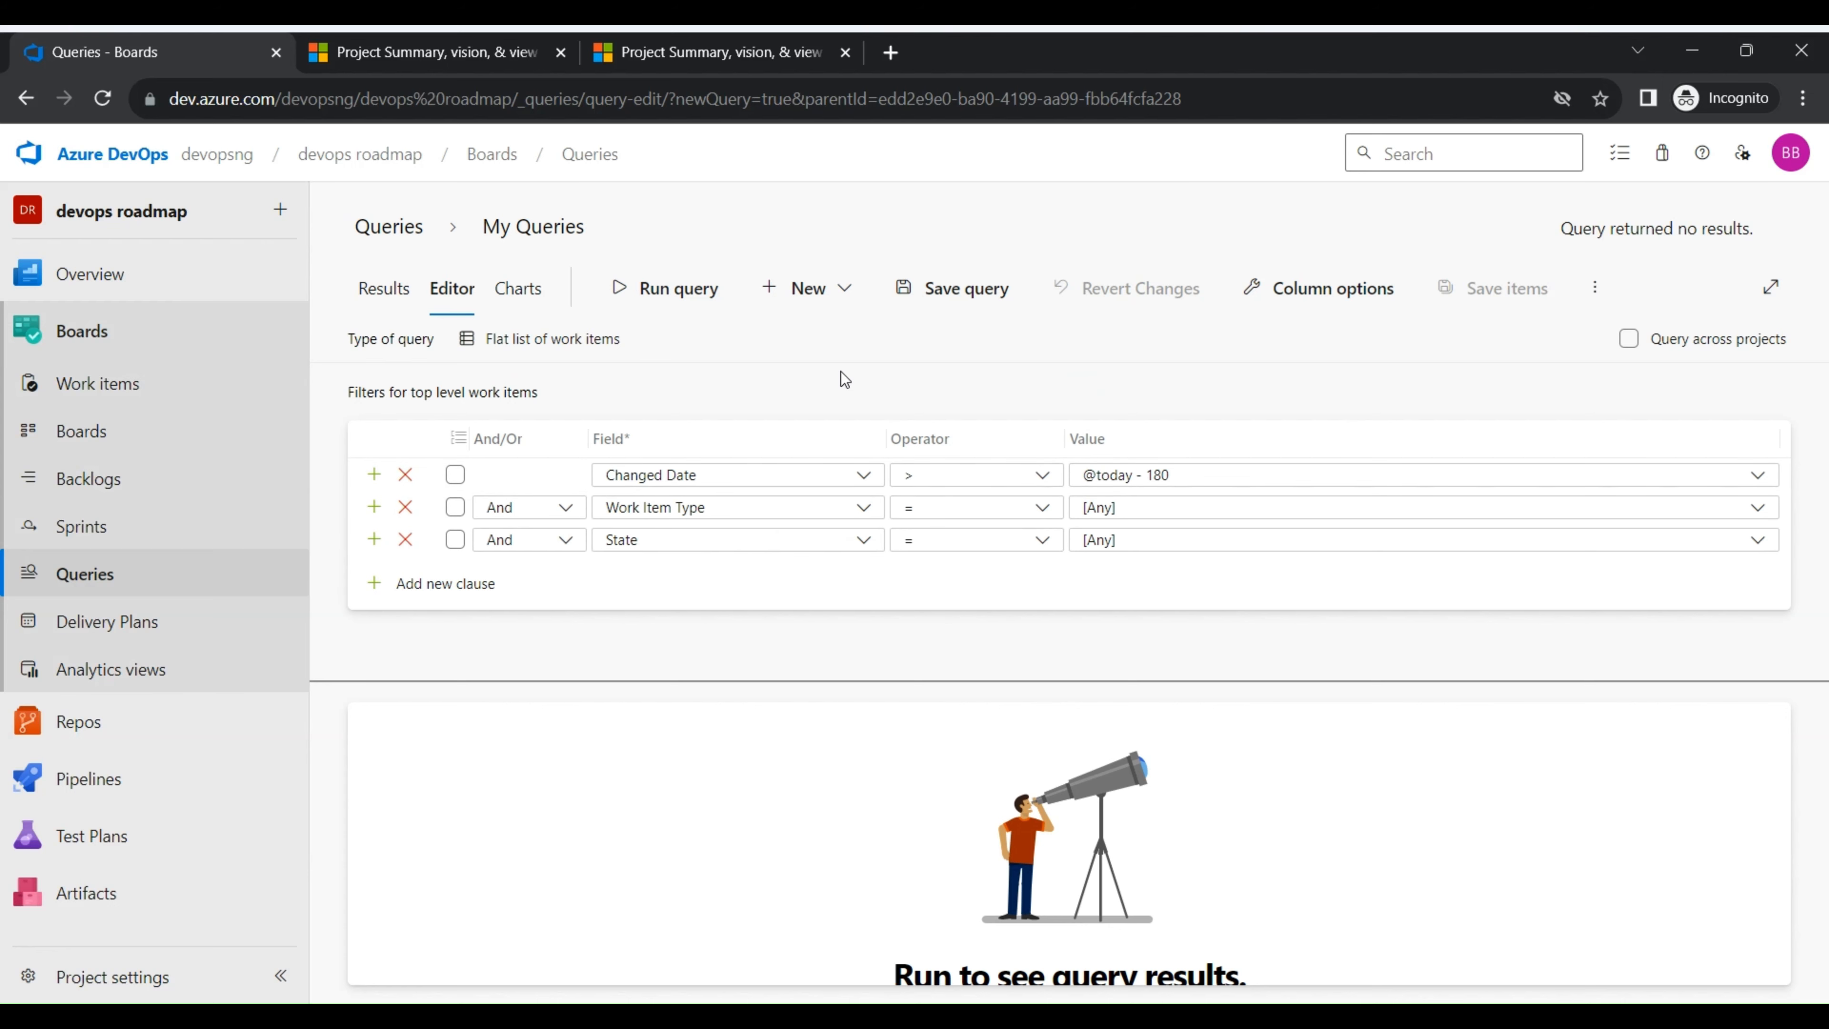
left_click(679, 291)
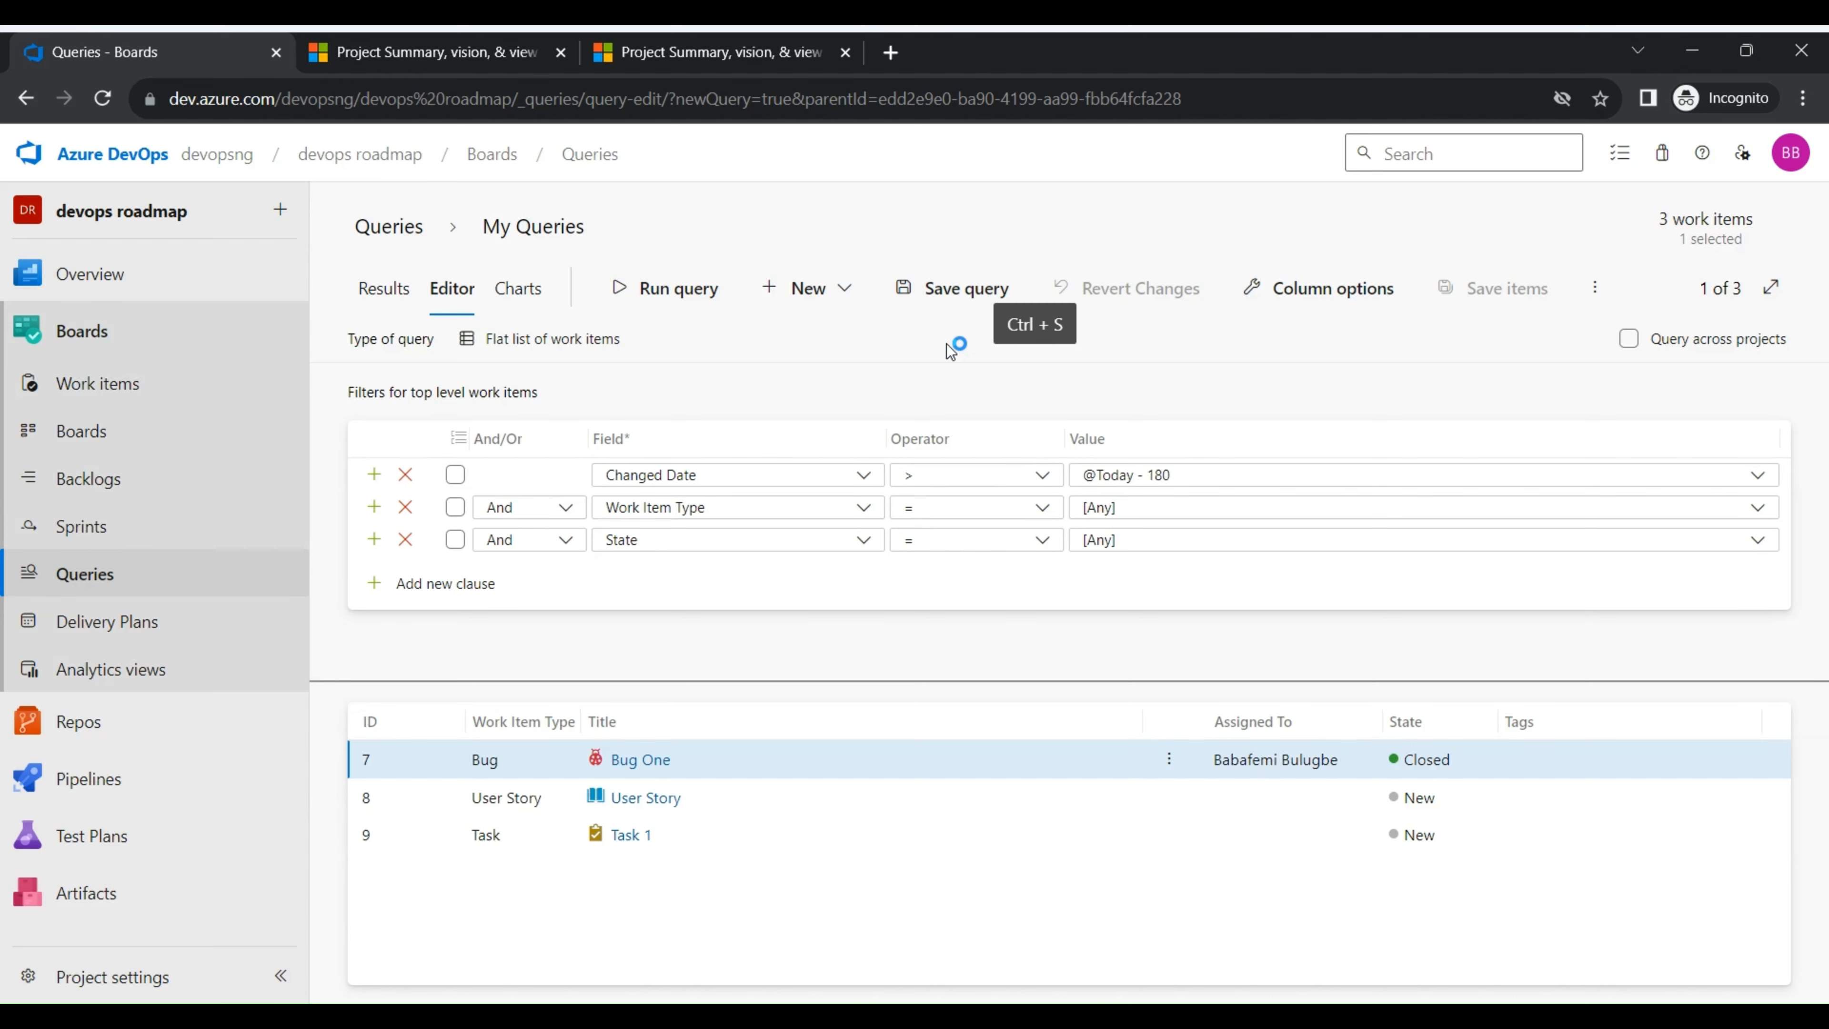
- View the Delivery Plans page and open the files of the devops roadmap repository
left_click(163, 627)
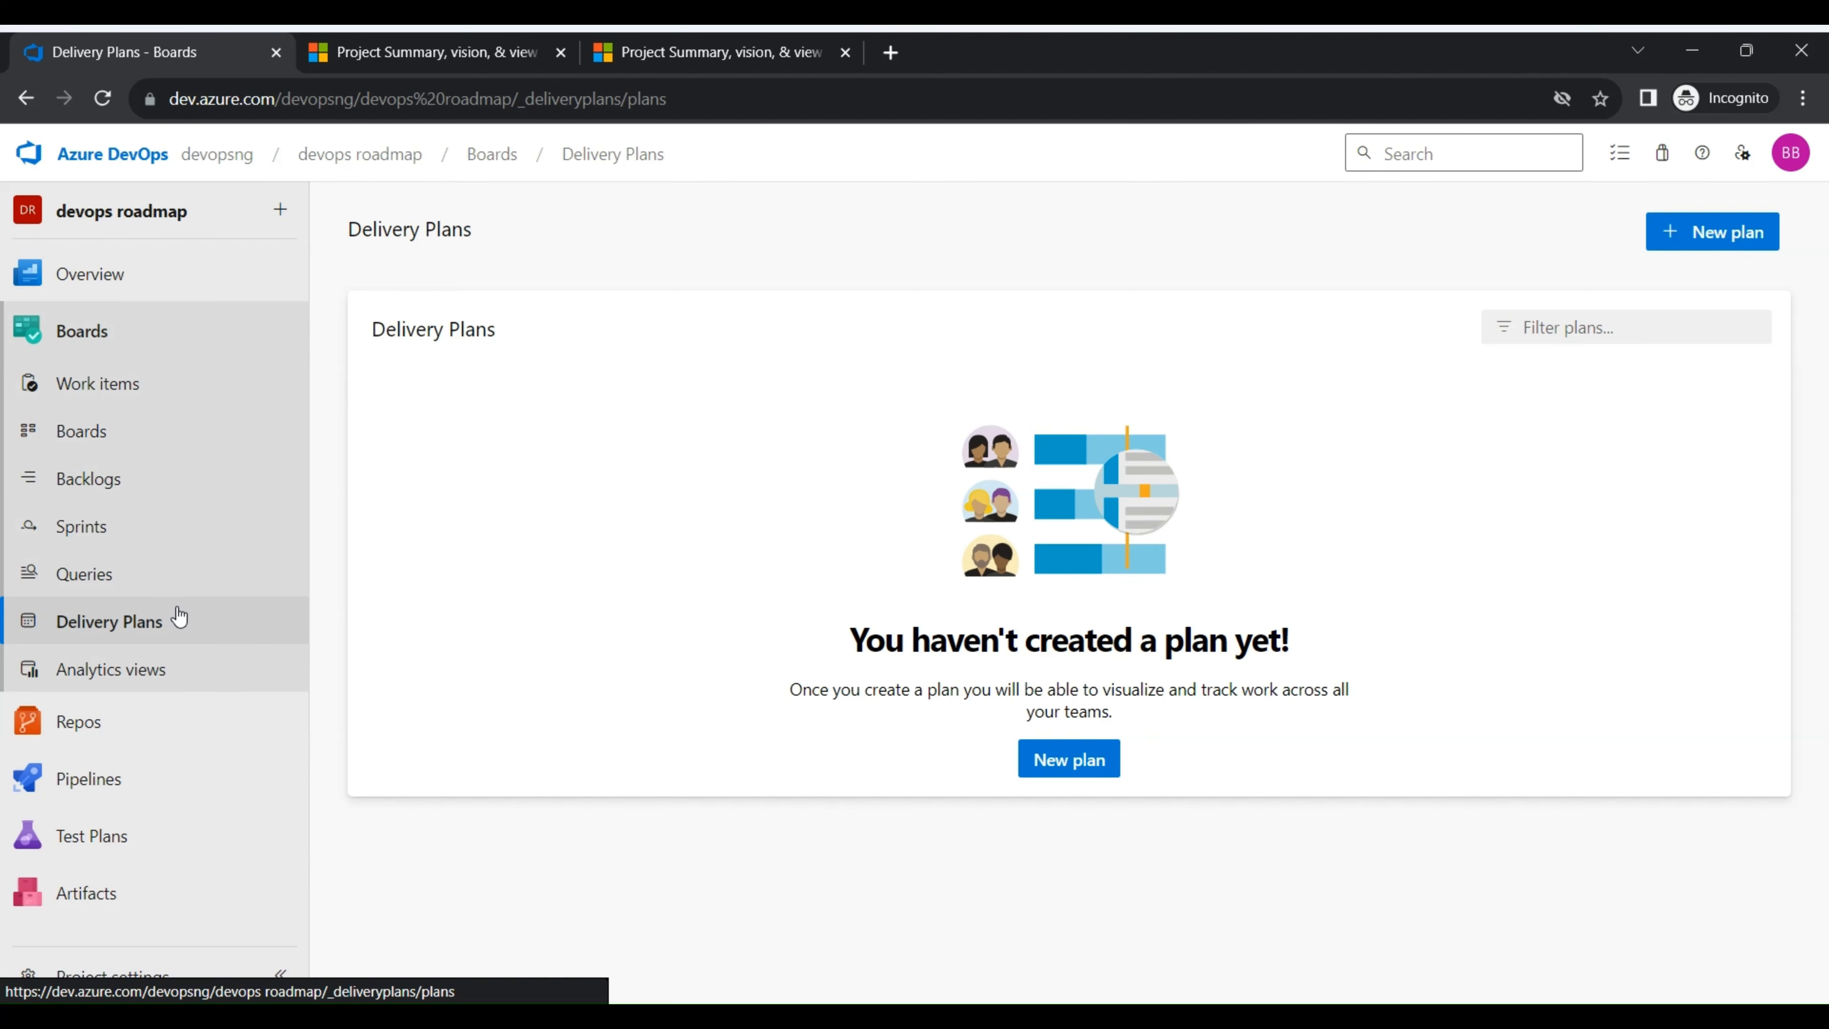
mouse_move(98, 729)
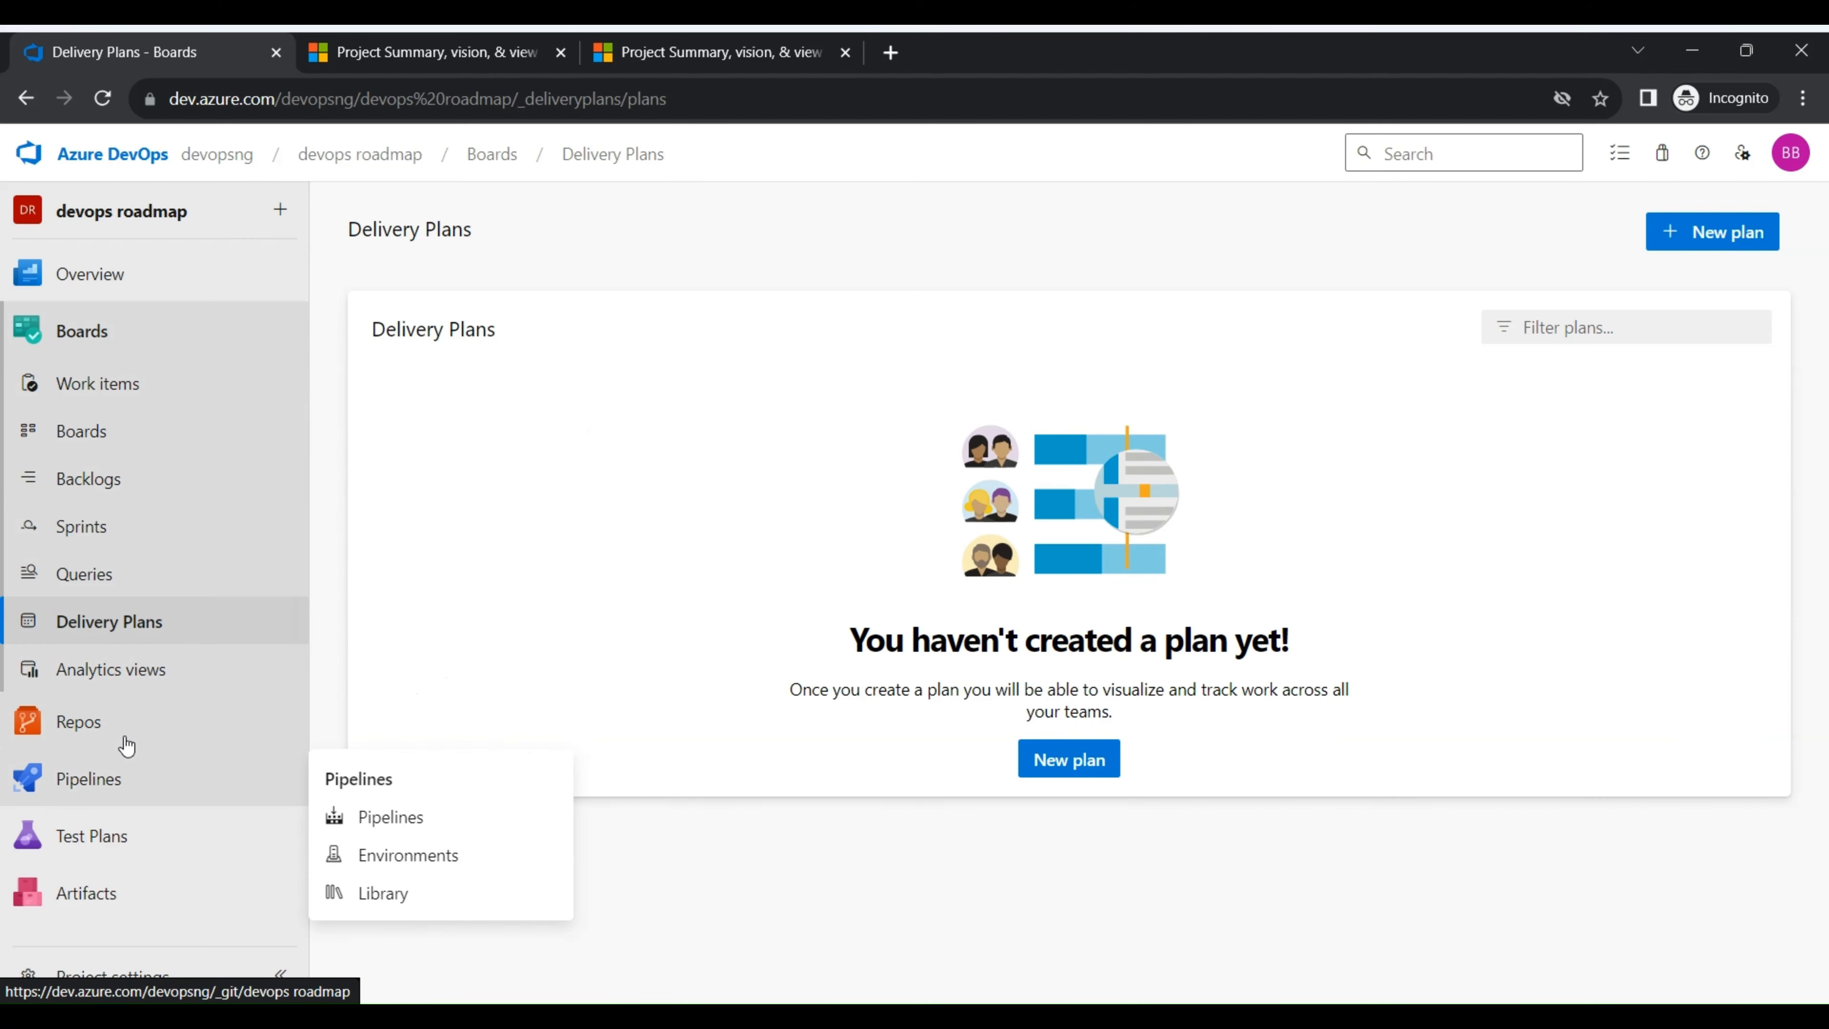
left_click(121, 736)
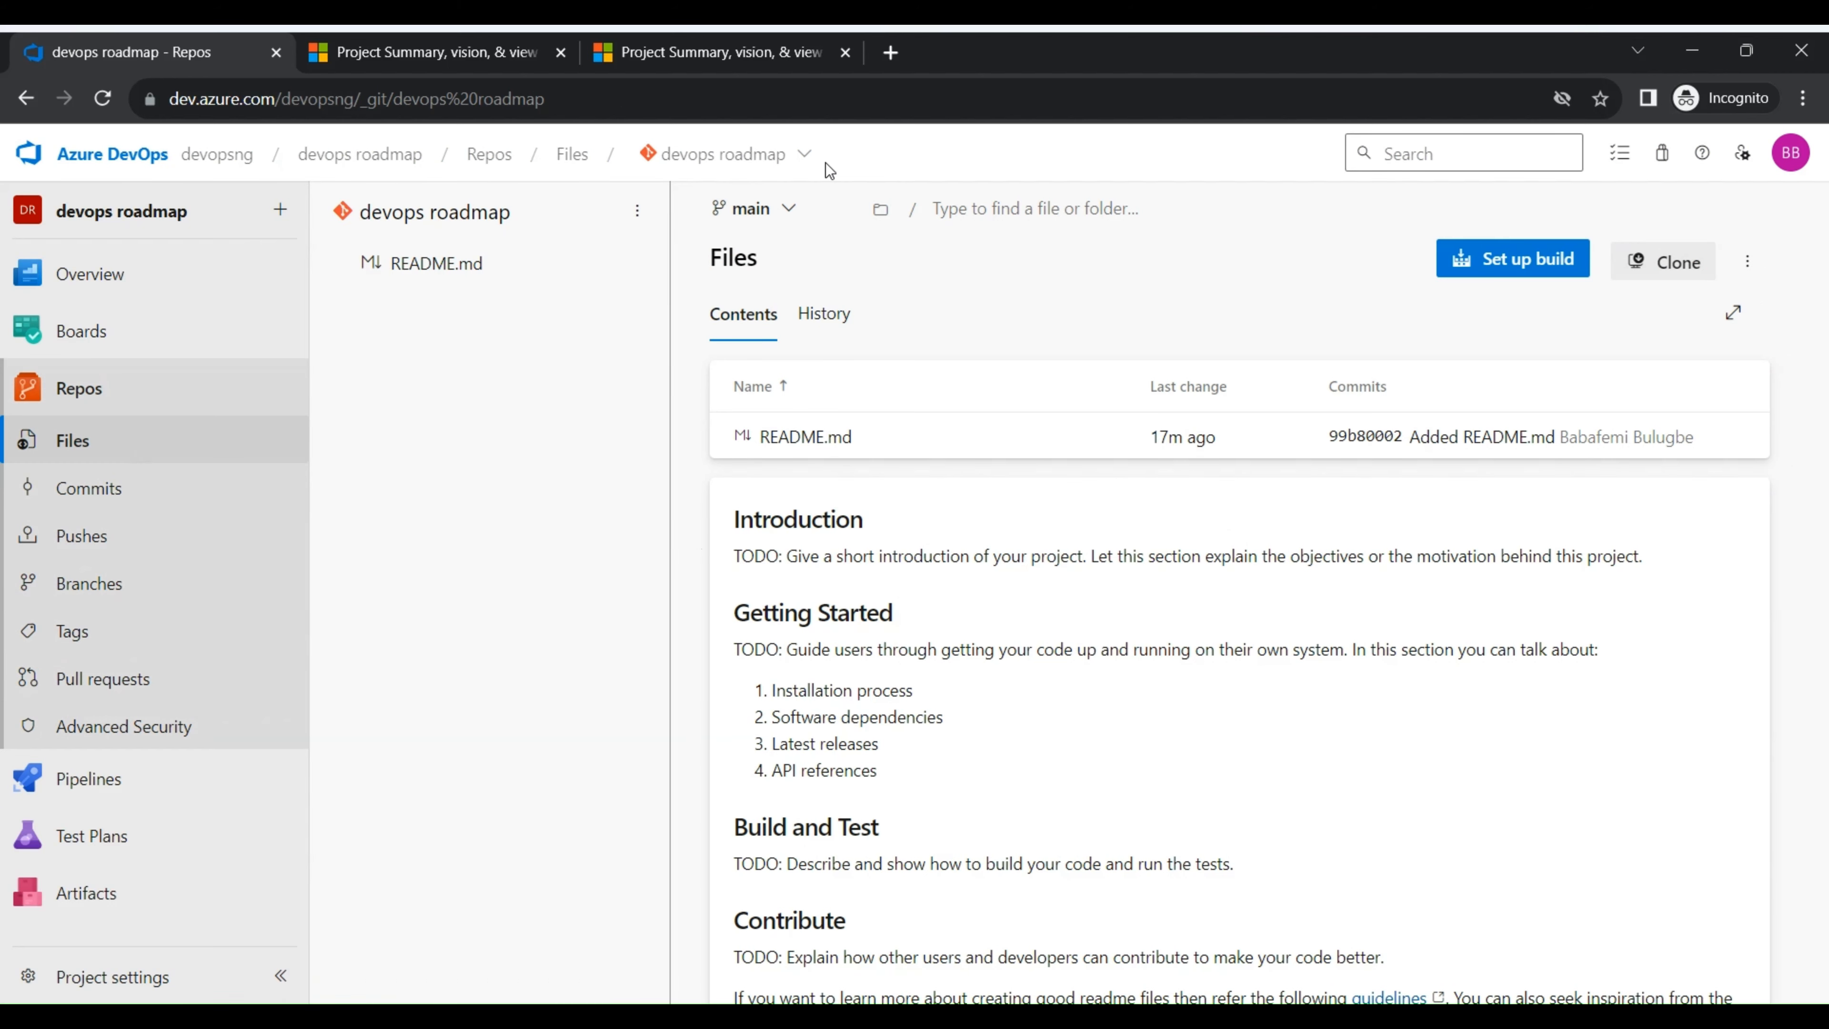
- Check the options offered for switching or adding repositories and for choosing the branch of the devops roadmap repository
left_click(794, 160)
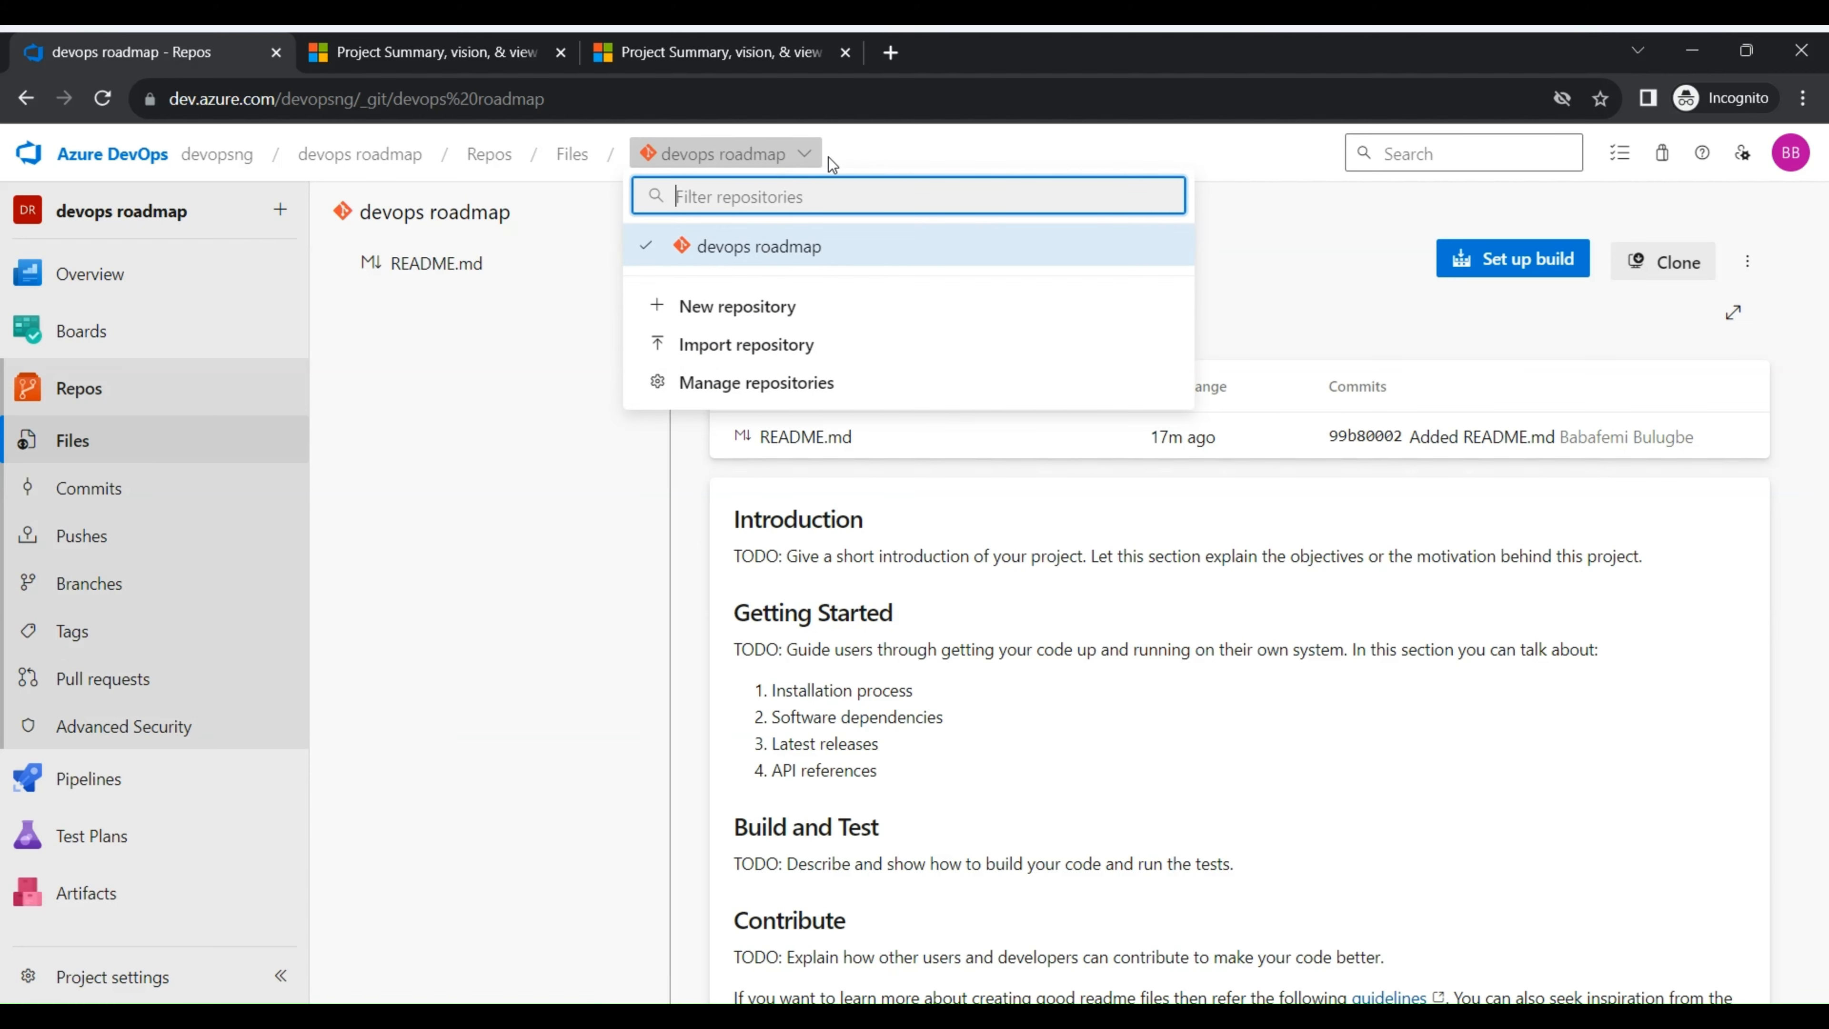
left_click(899, 146)
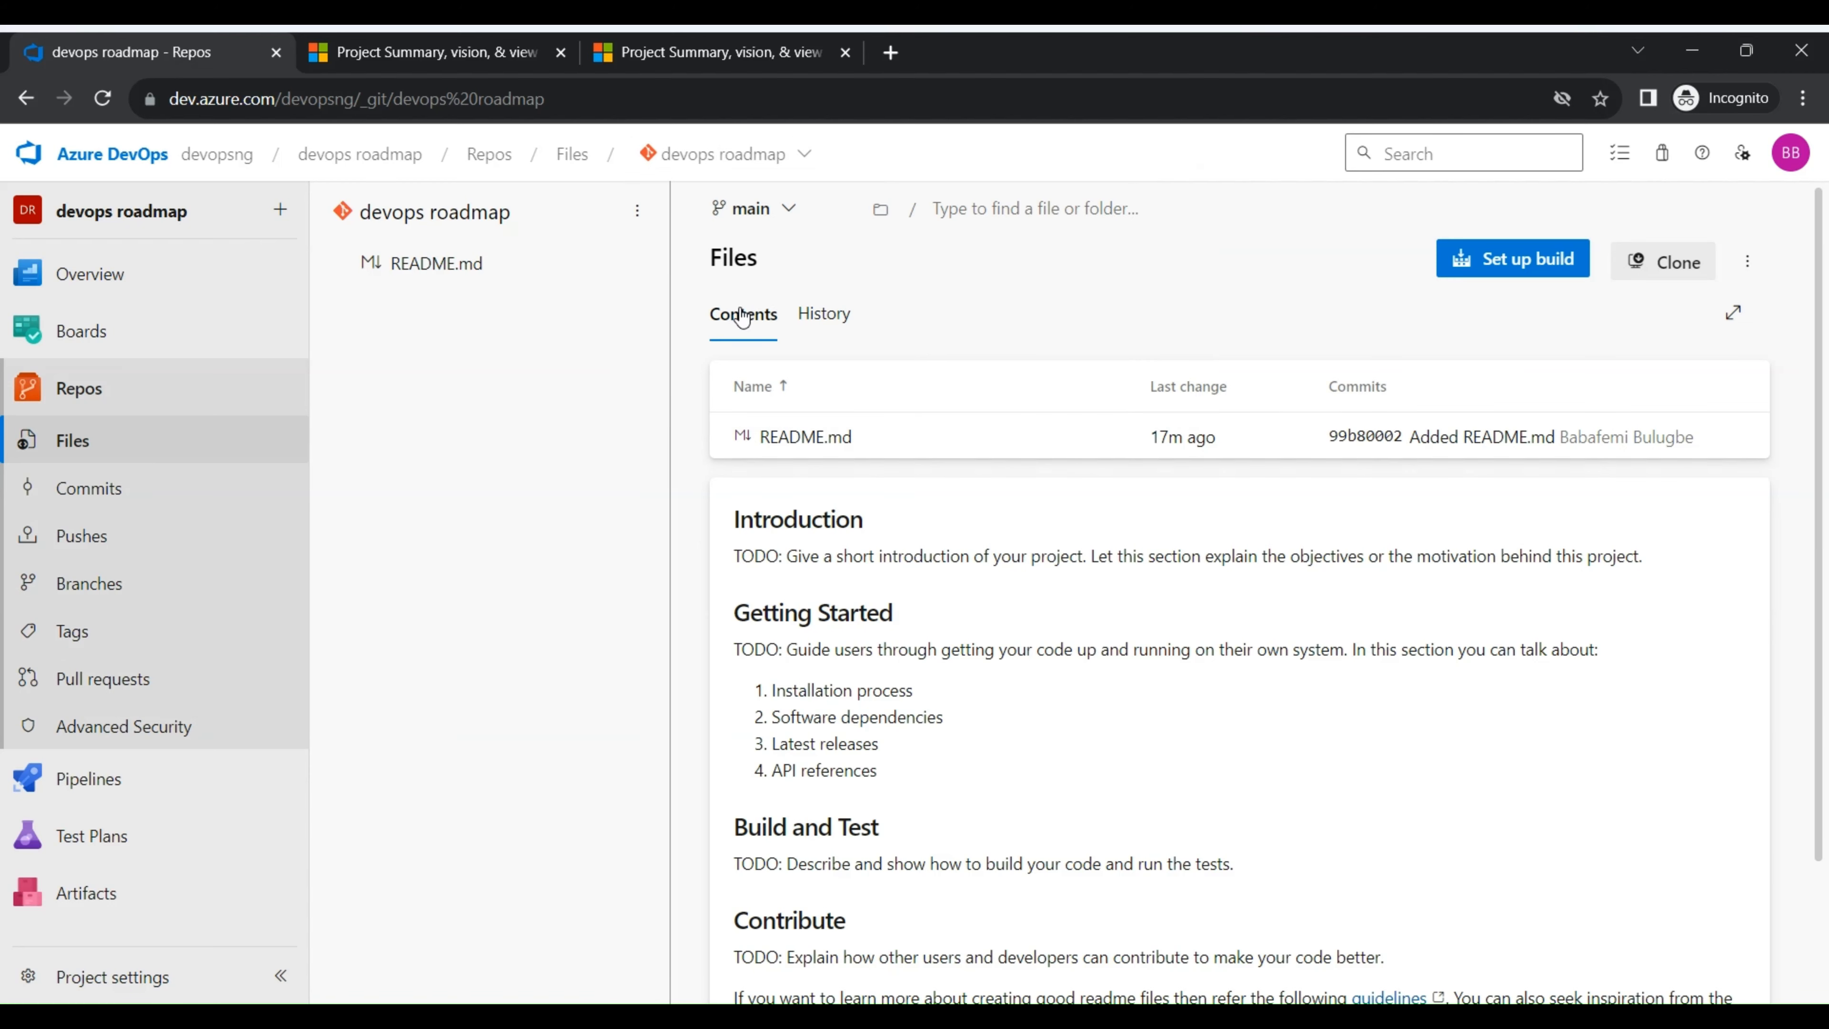
left_click(794, 160)
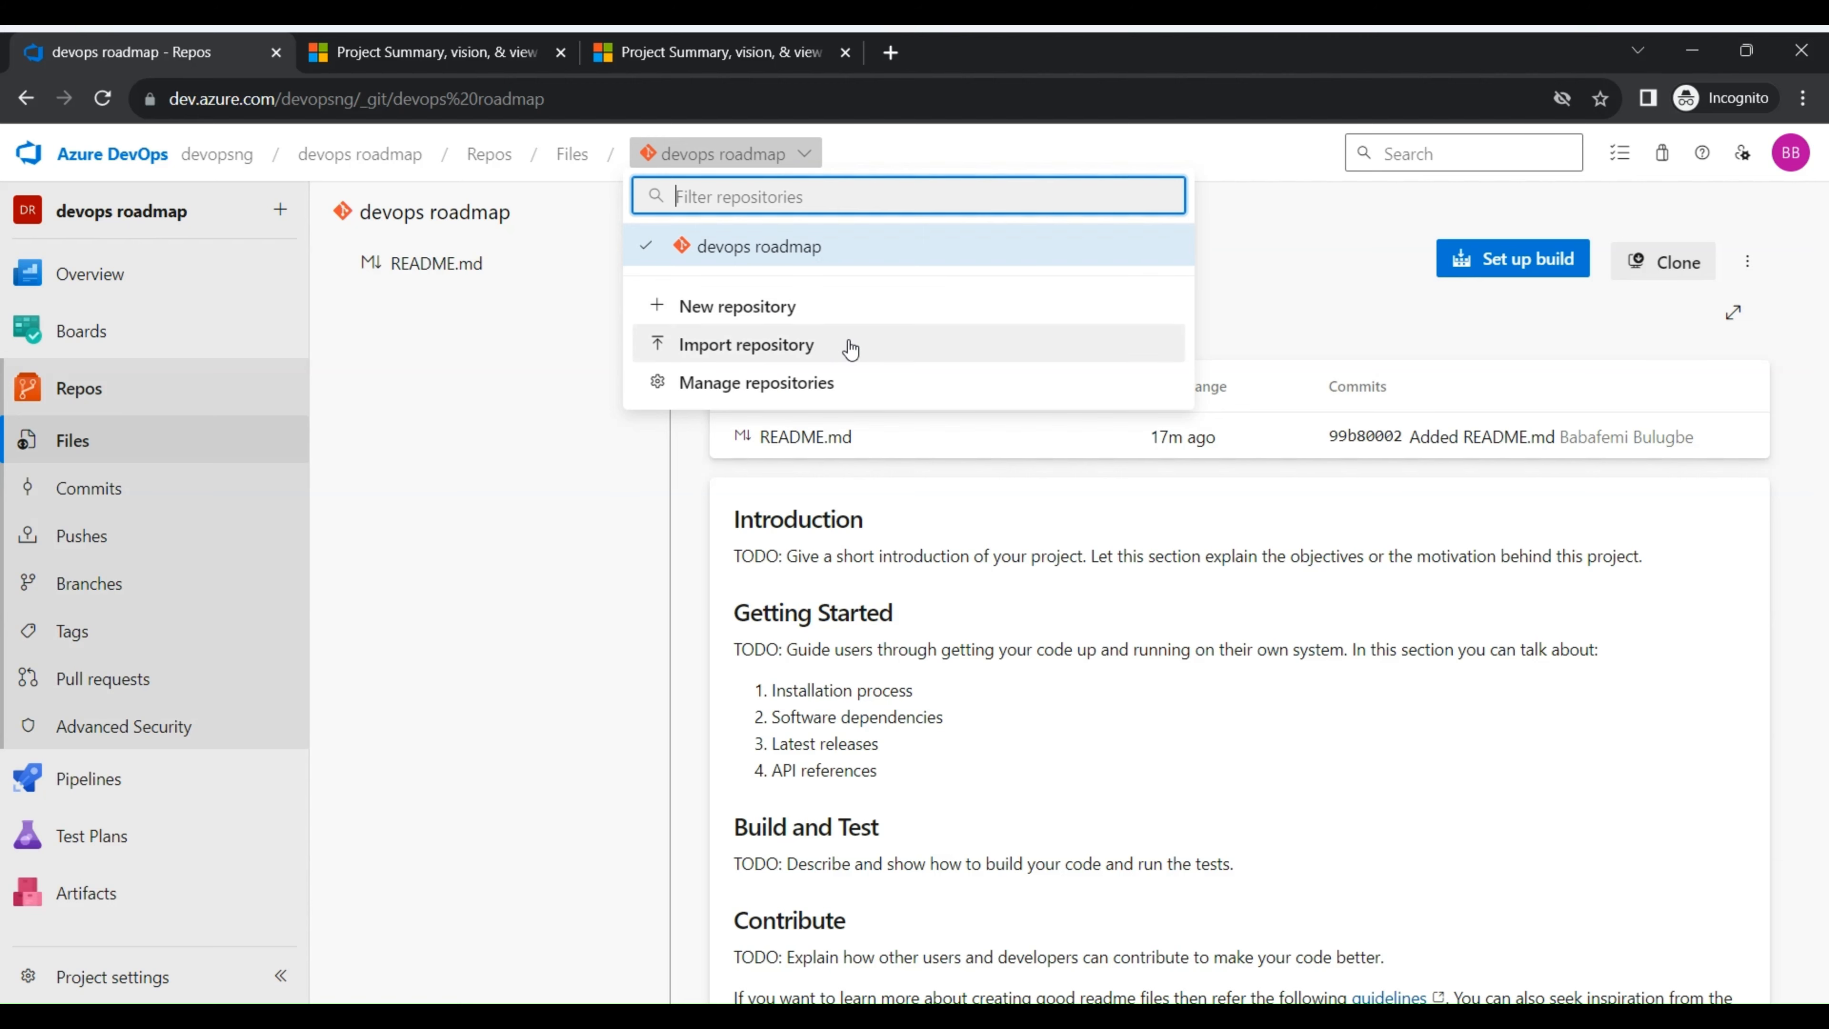
left_click(1343, 288)
left_click(789, 211)
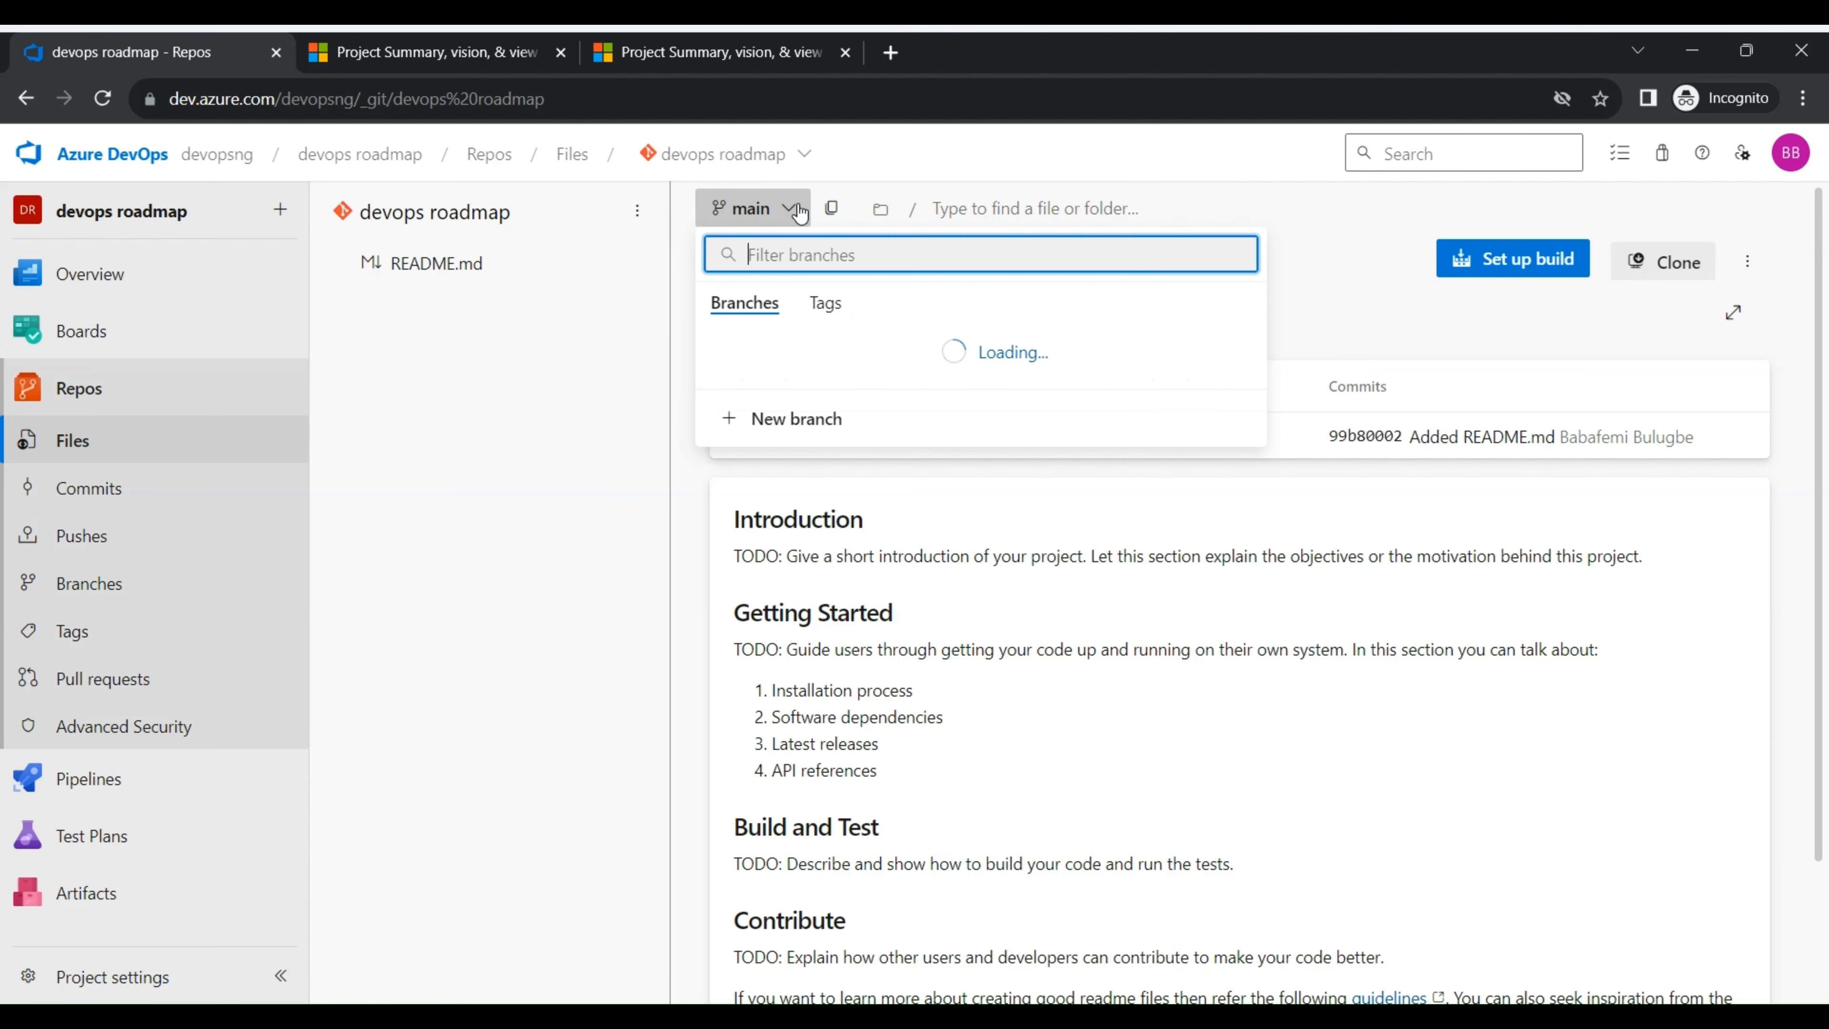
left_click(587, 446)
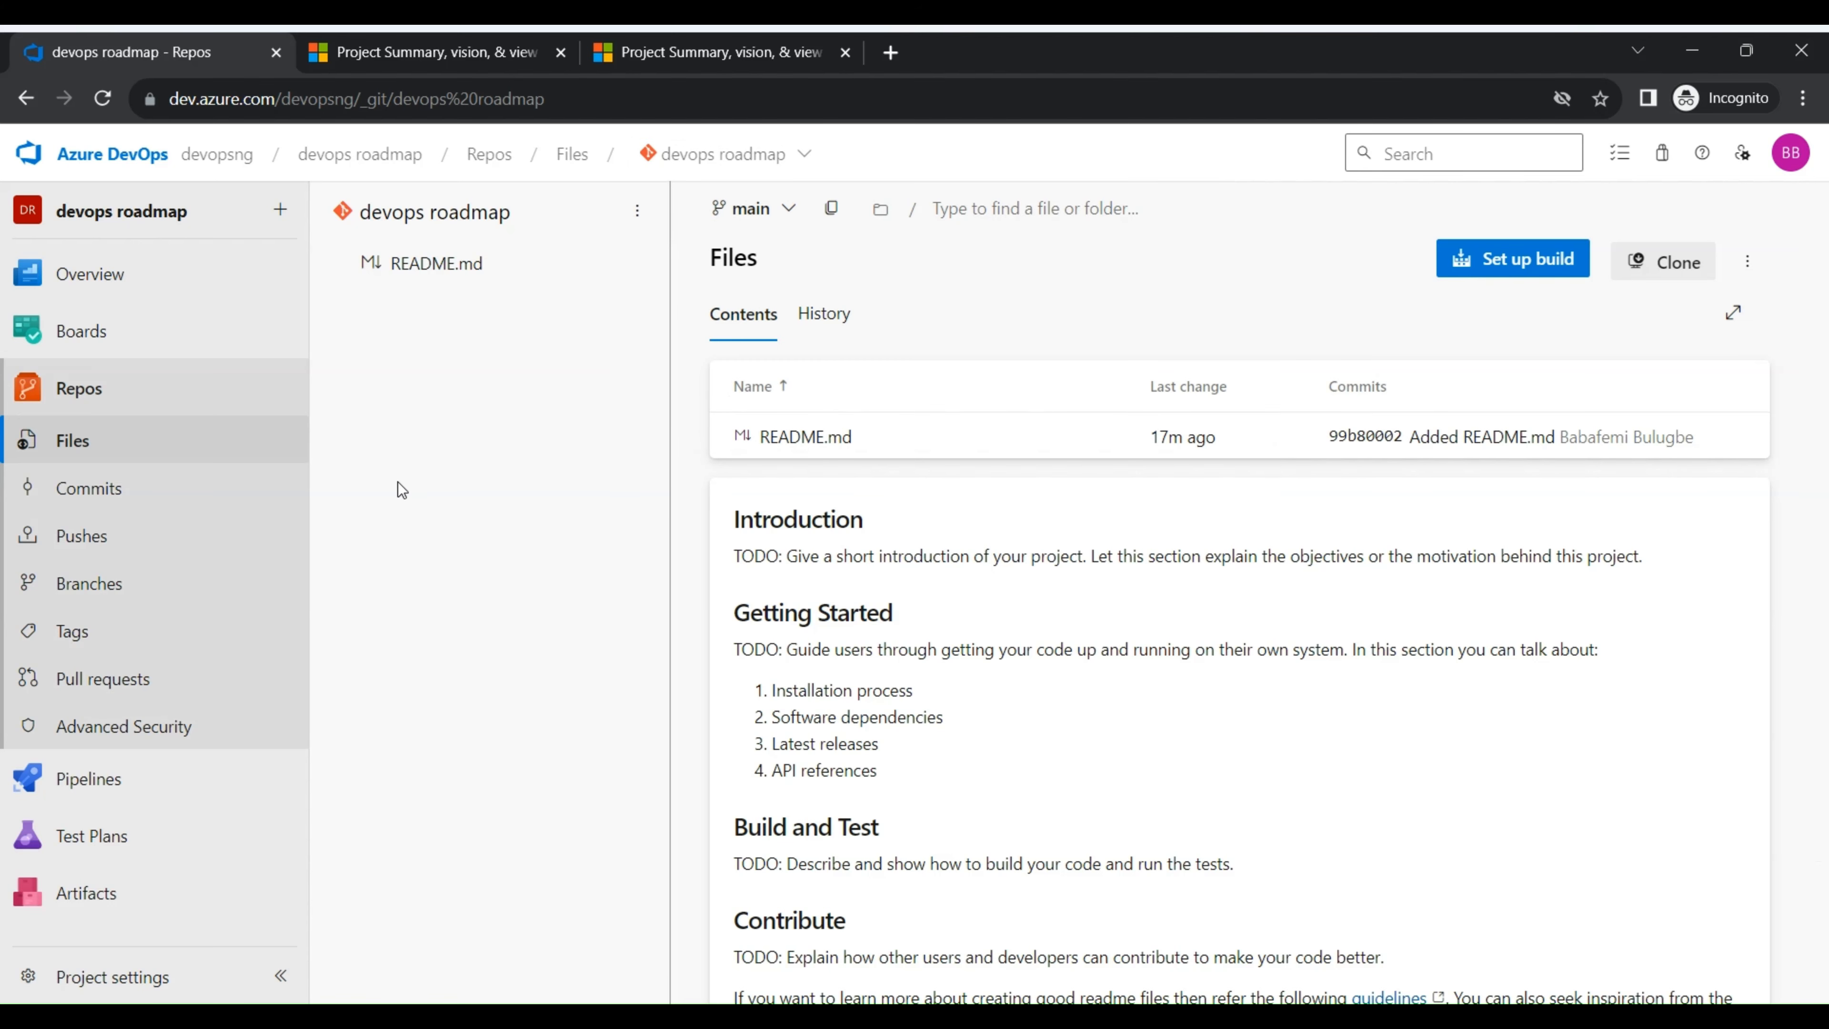
- Review the commits, pushes and branches of the devops roadmap repository
left_click(95, 495)
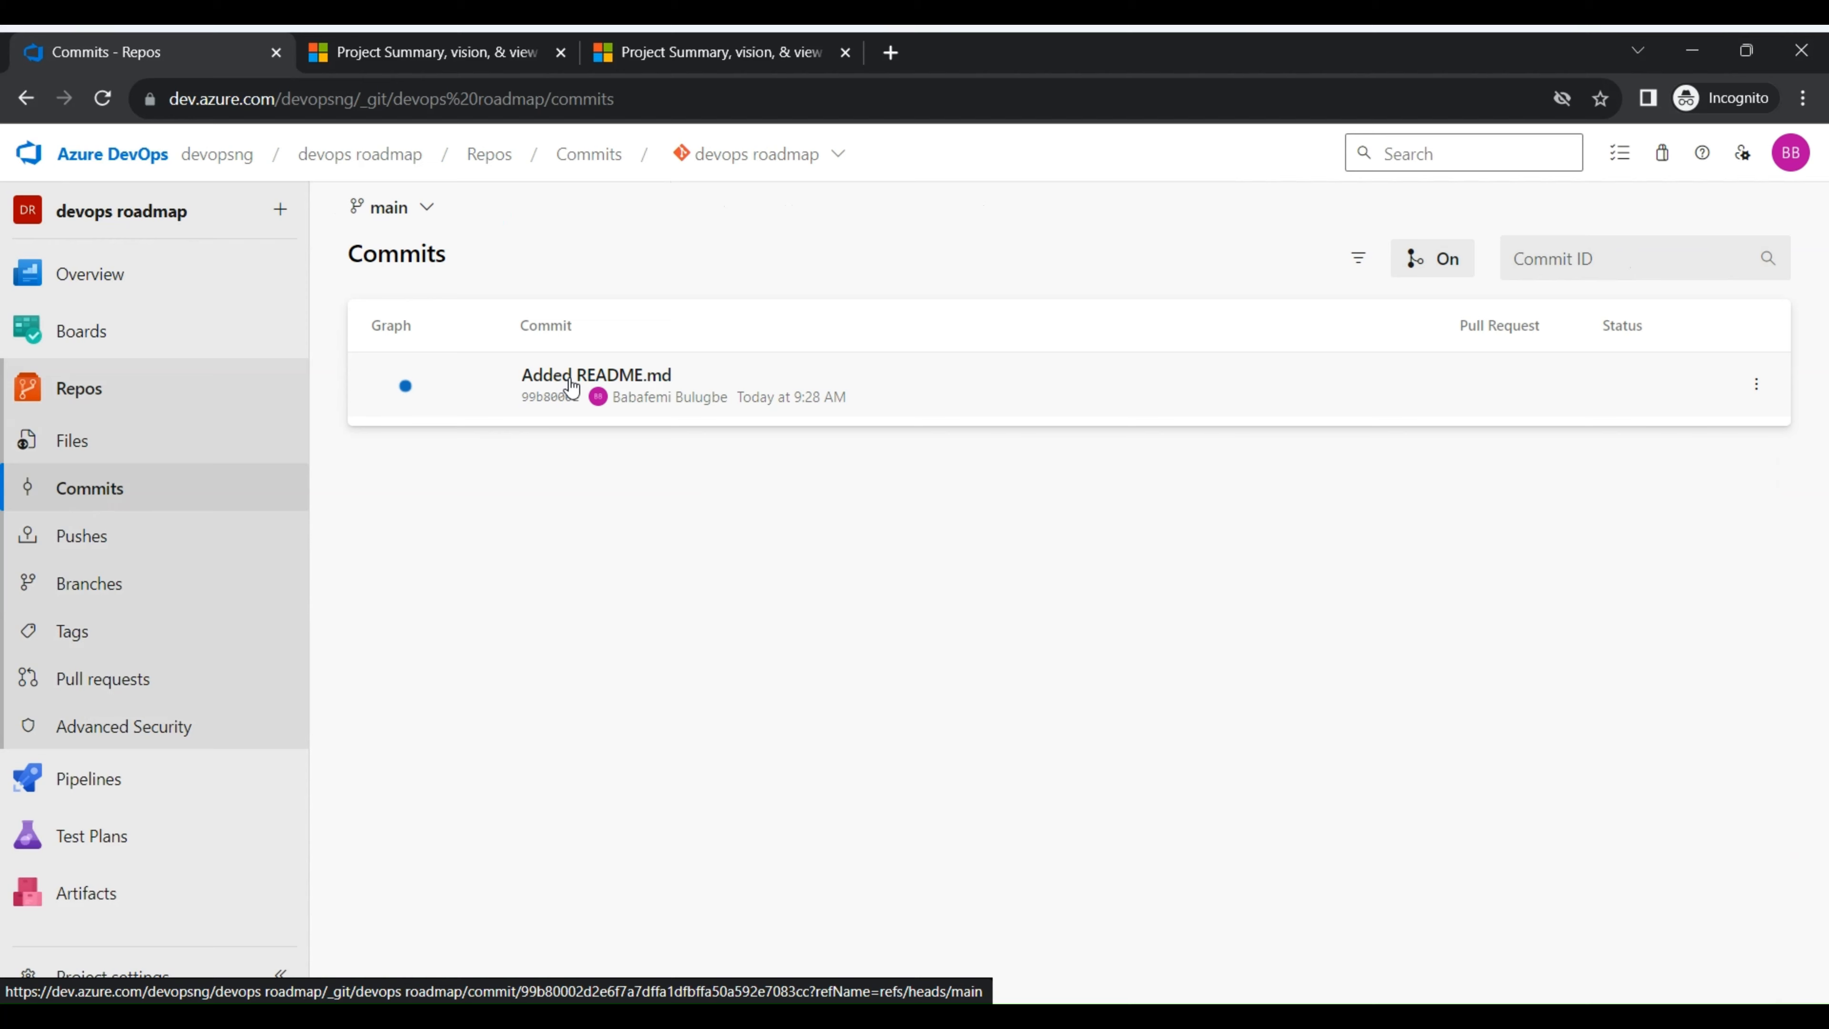
left_click(118, 541)
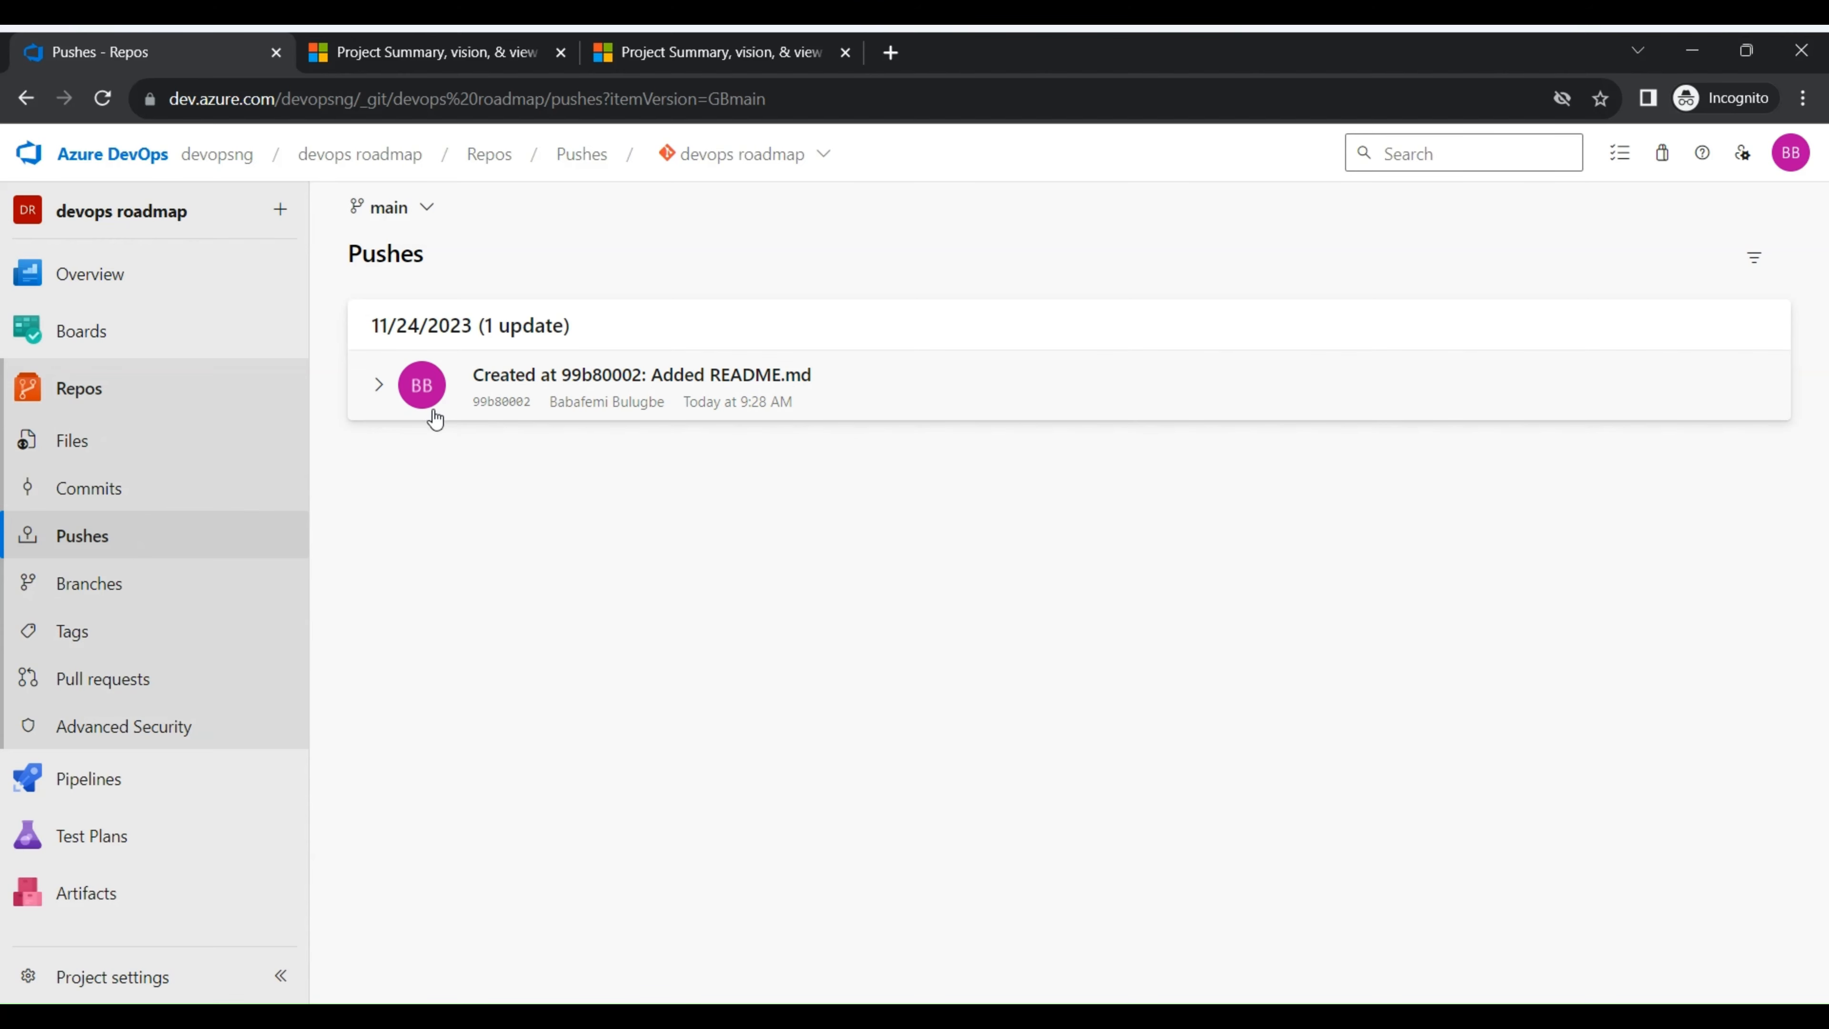
left_click(193, 600)
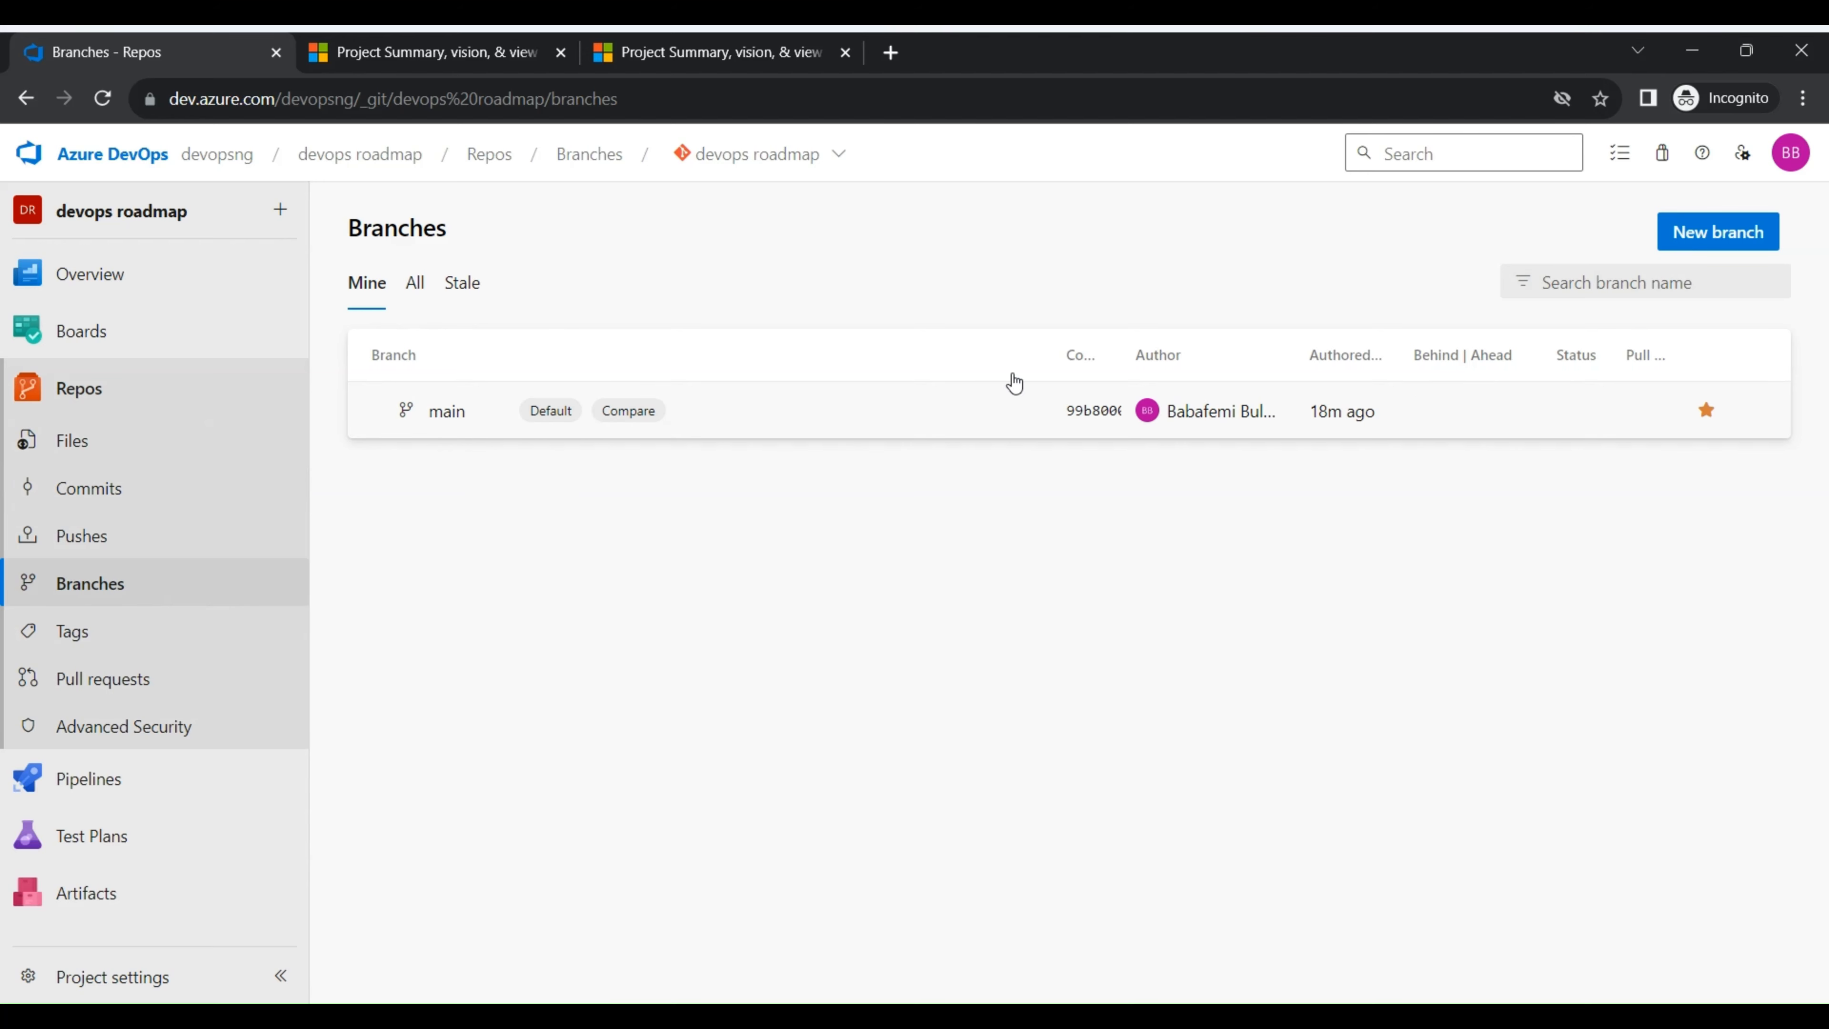
- Check the options for creating a branch based on main, and close the form without creating one
left_click(1748, 240)
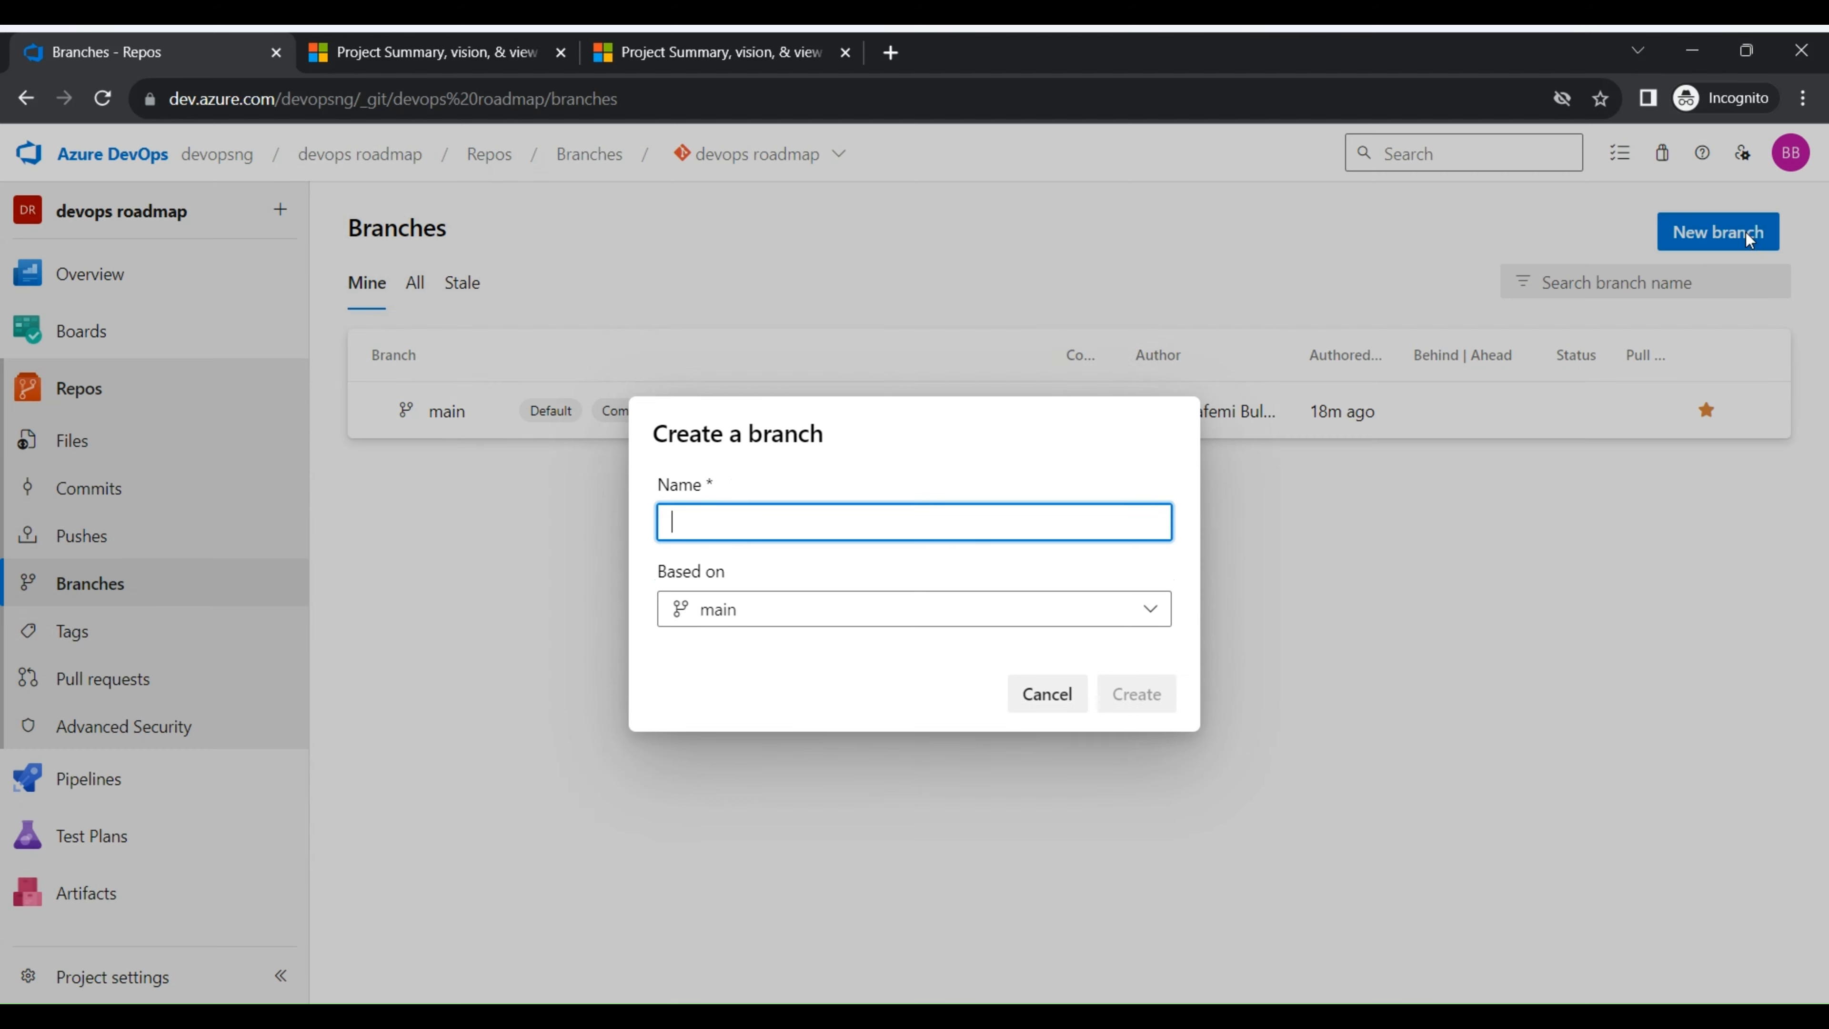
left_click(952, 576)
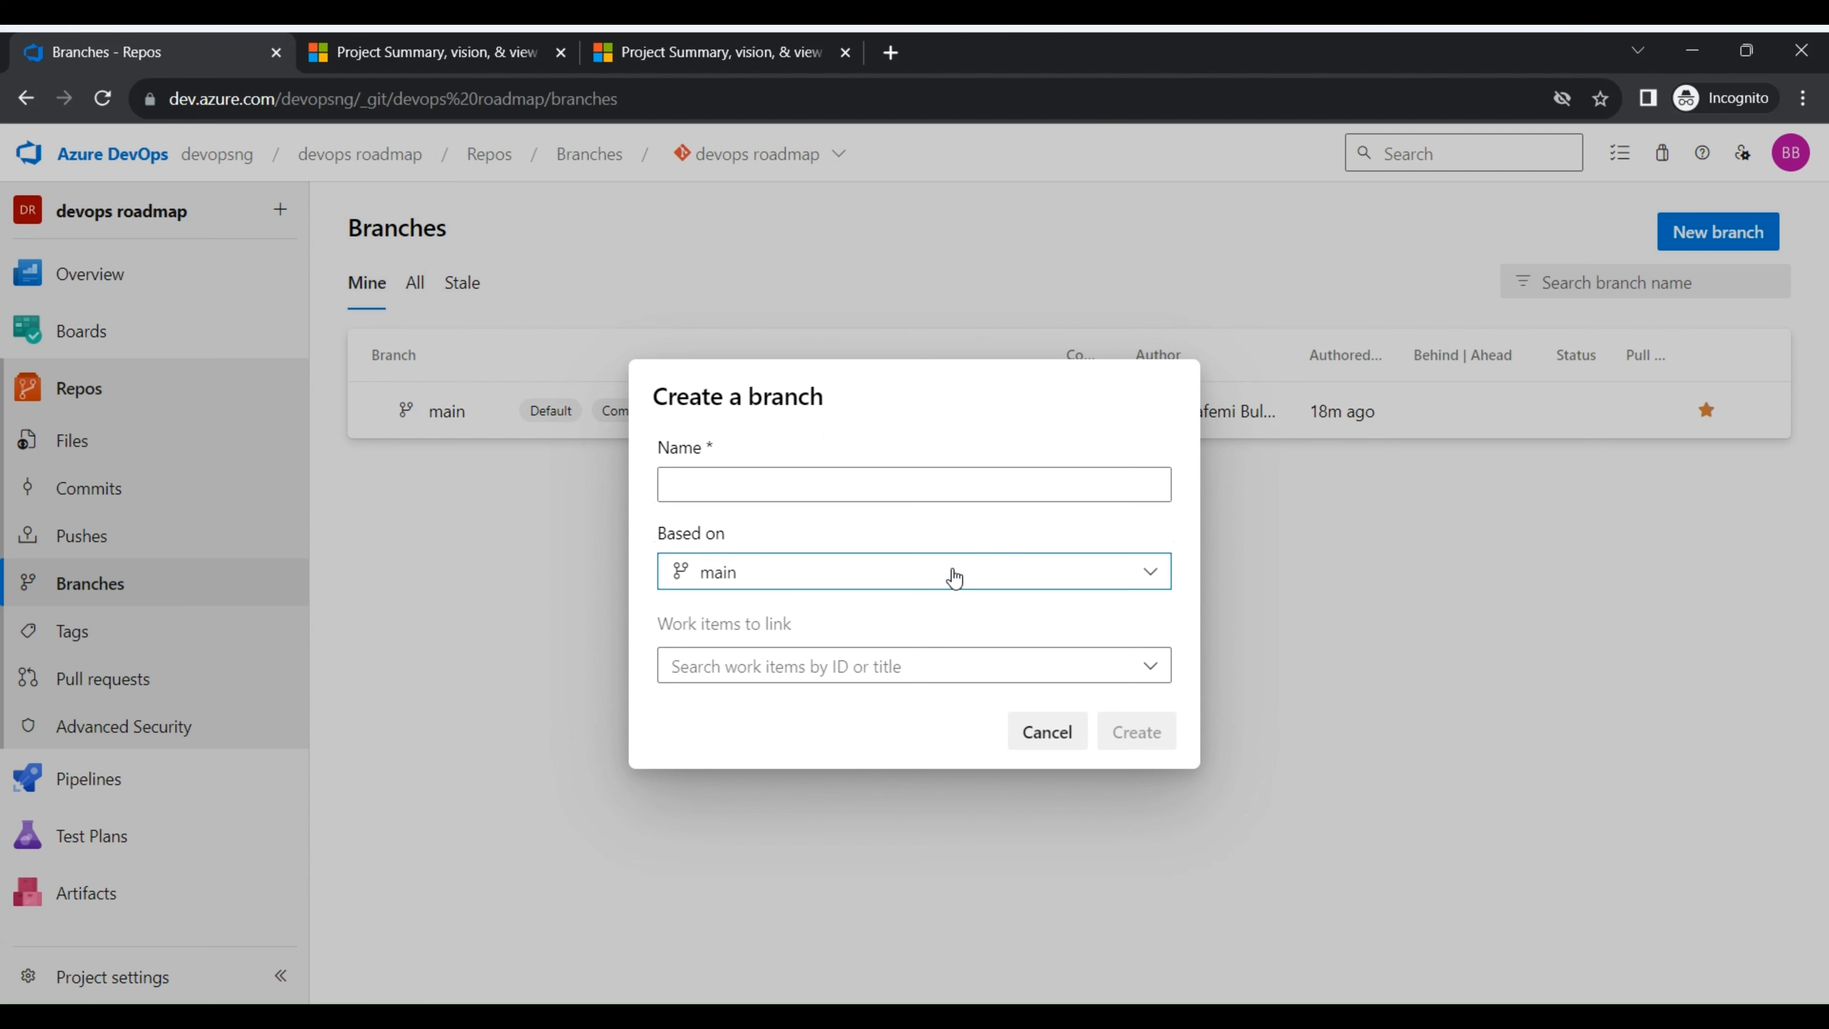
left_click(952, 577)
left_click(1031, 738)
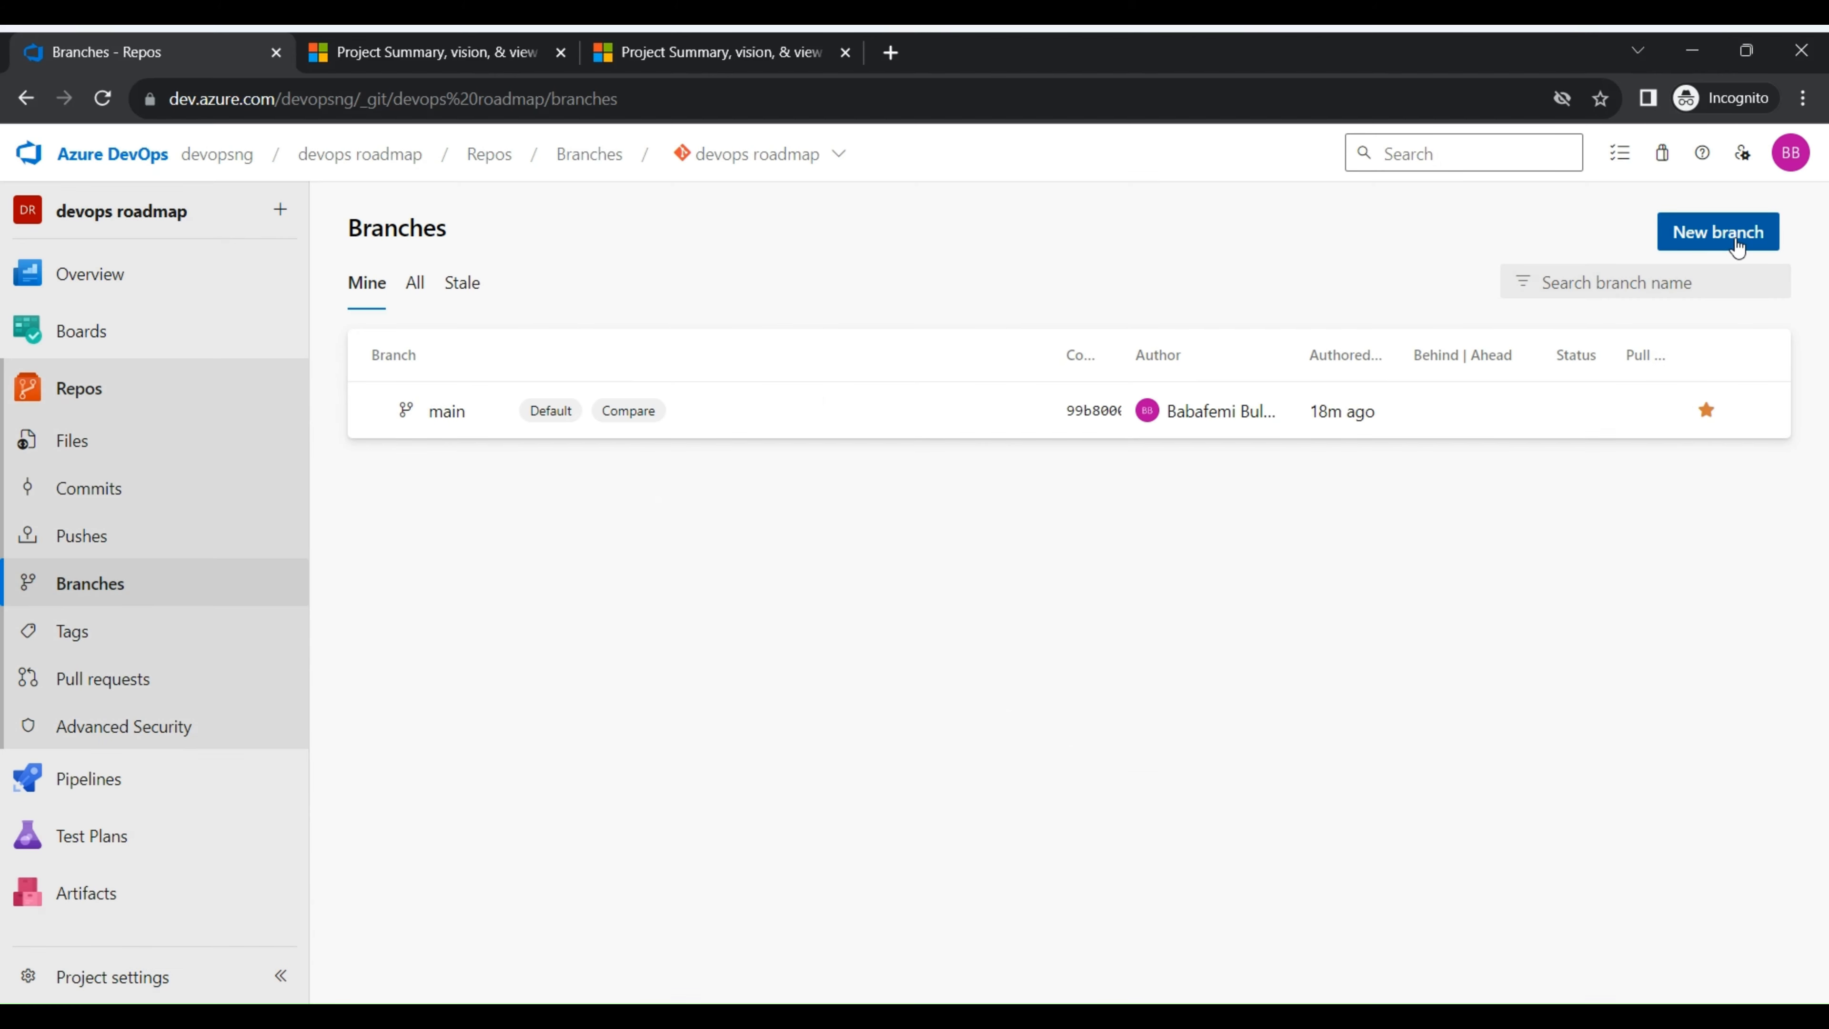
left_click(1714, 241)
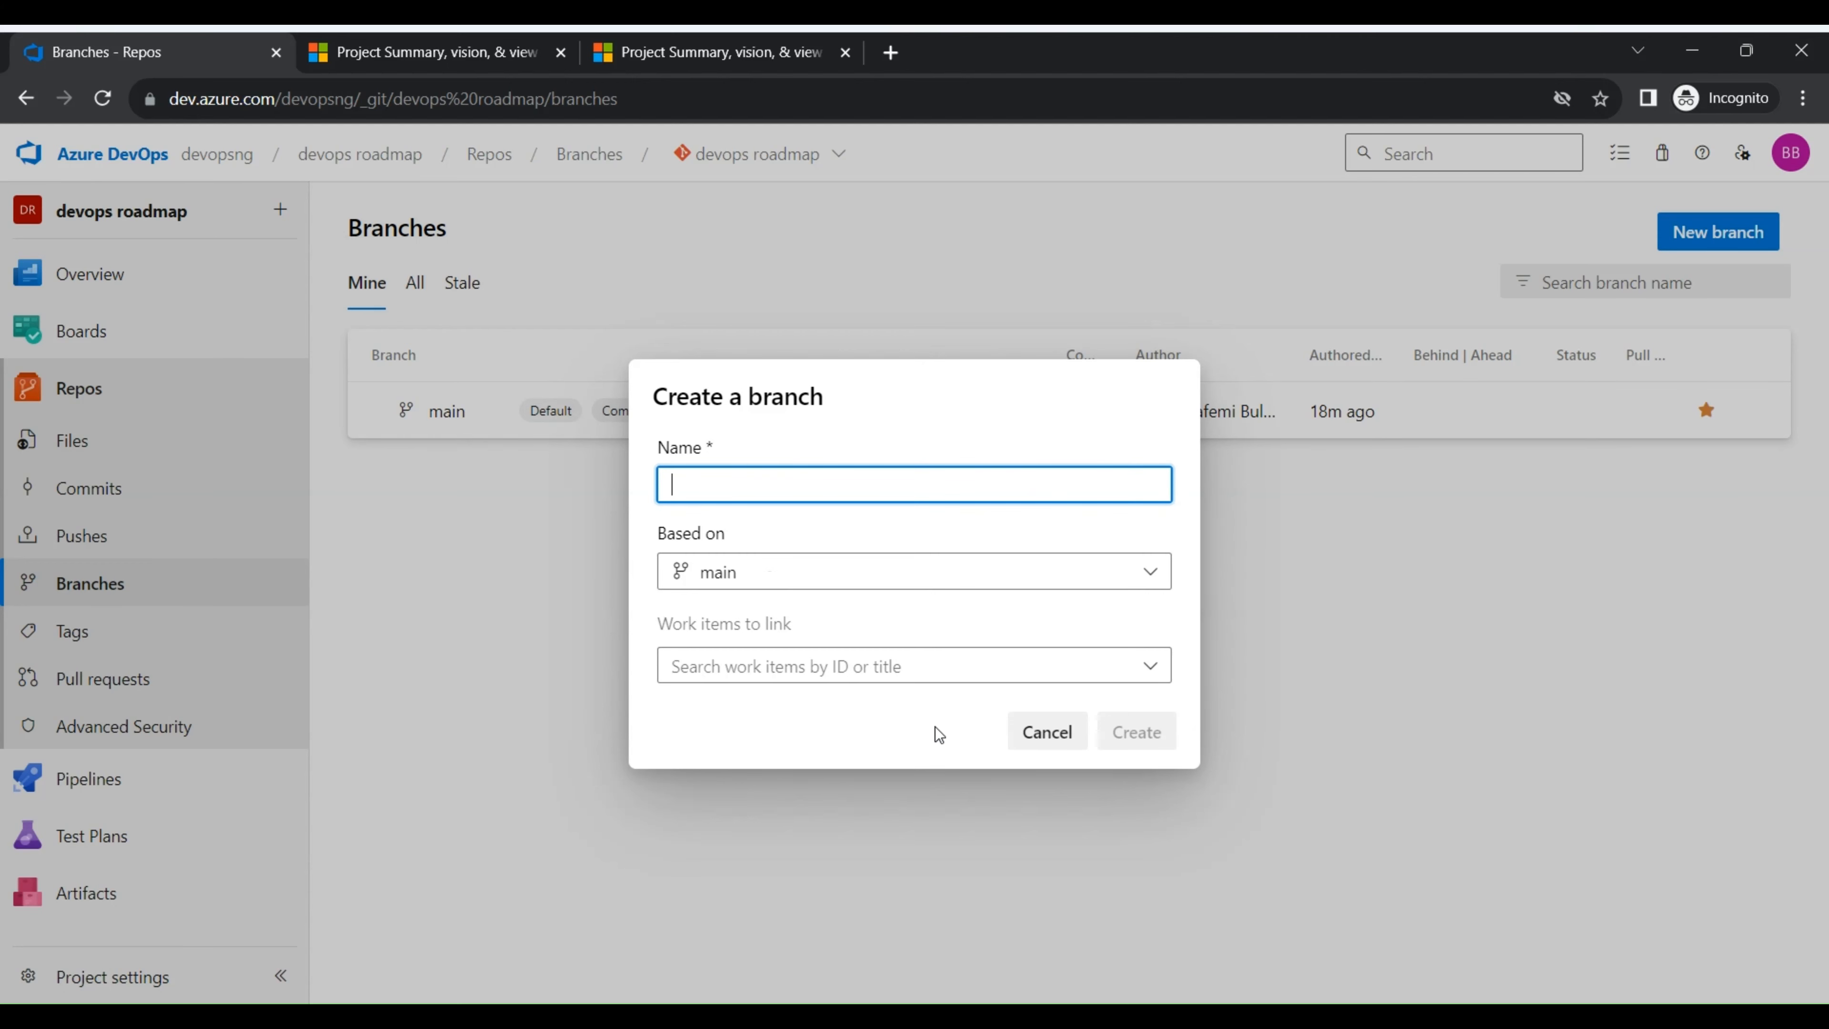
left_click(1031, 726)
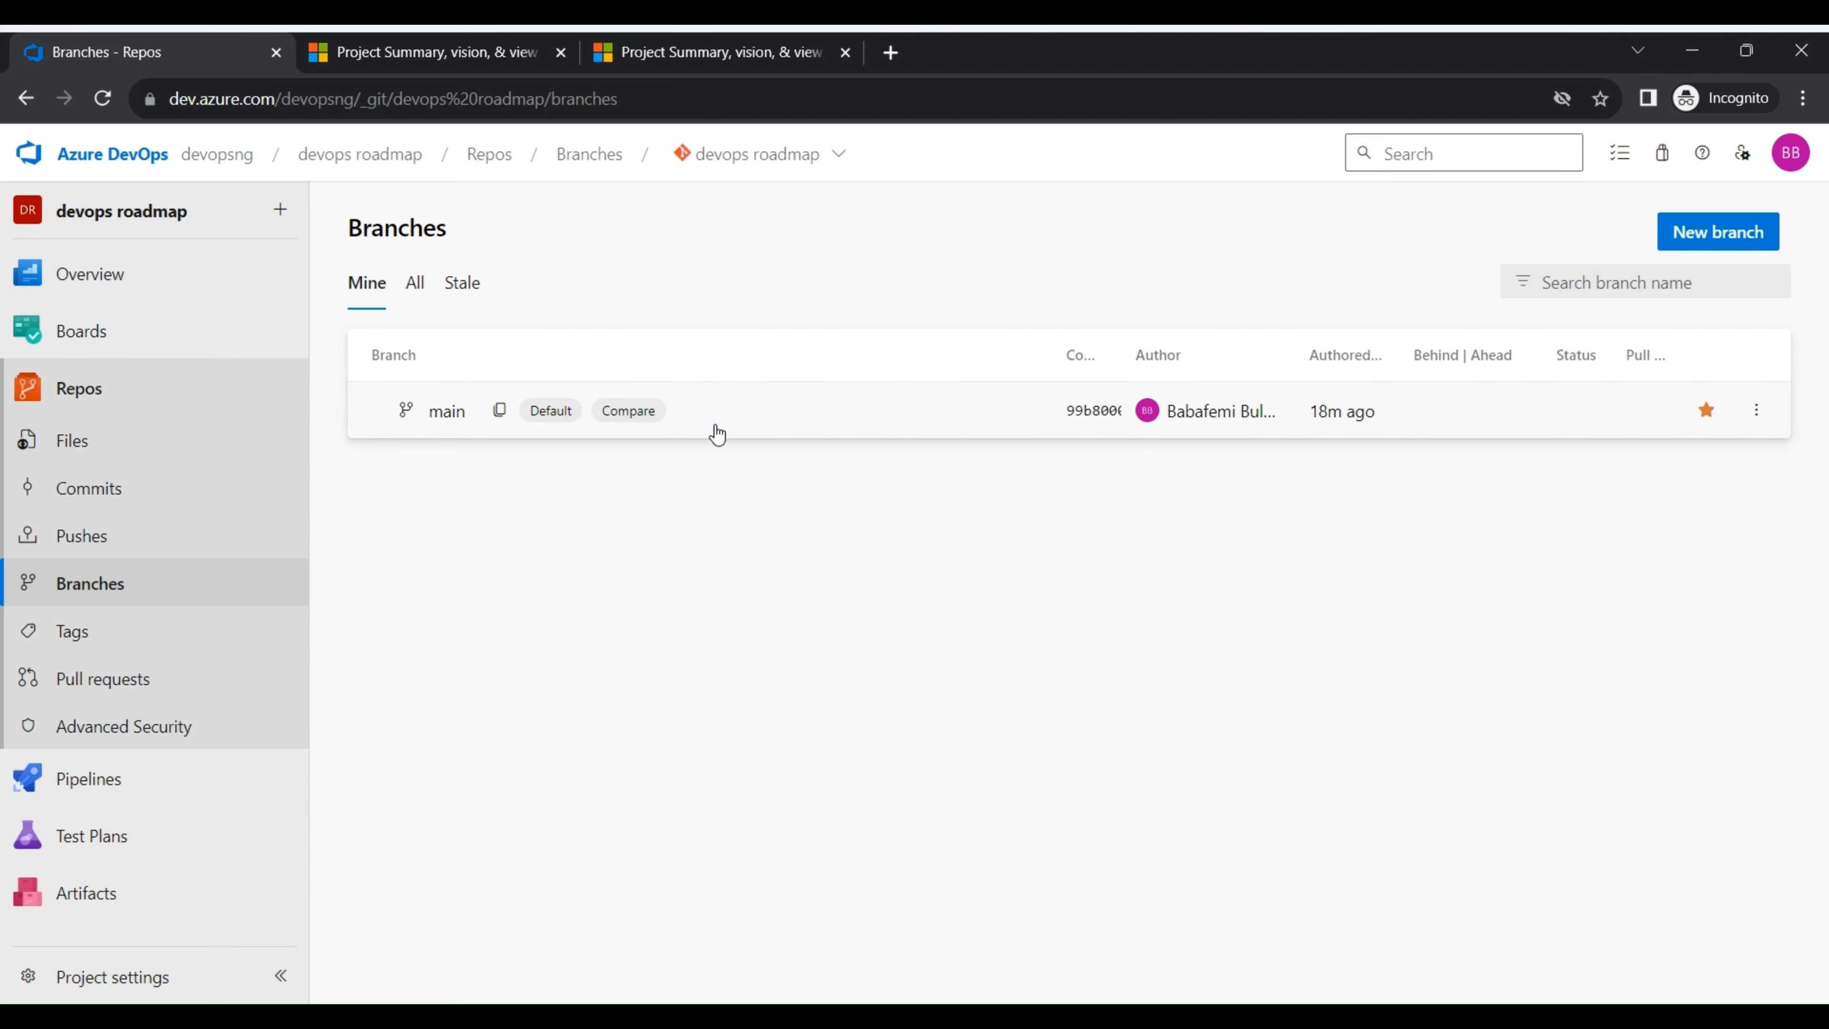
- Create a repository tag named v1.1 based on main, with the description v1.1
left_click(130, 648)
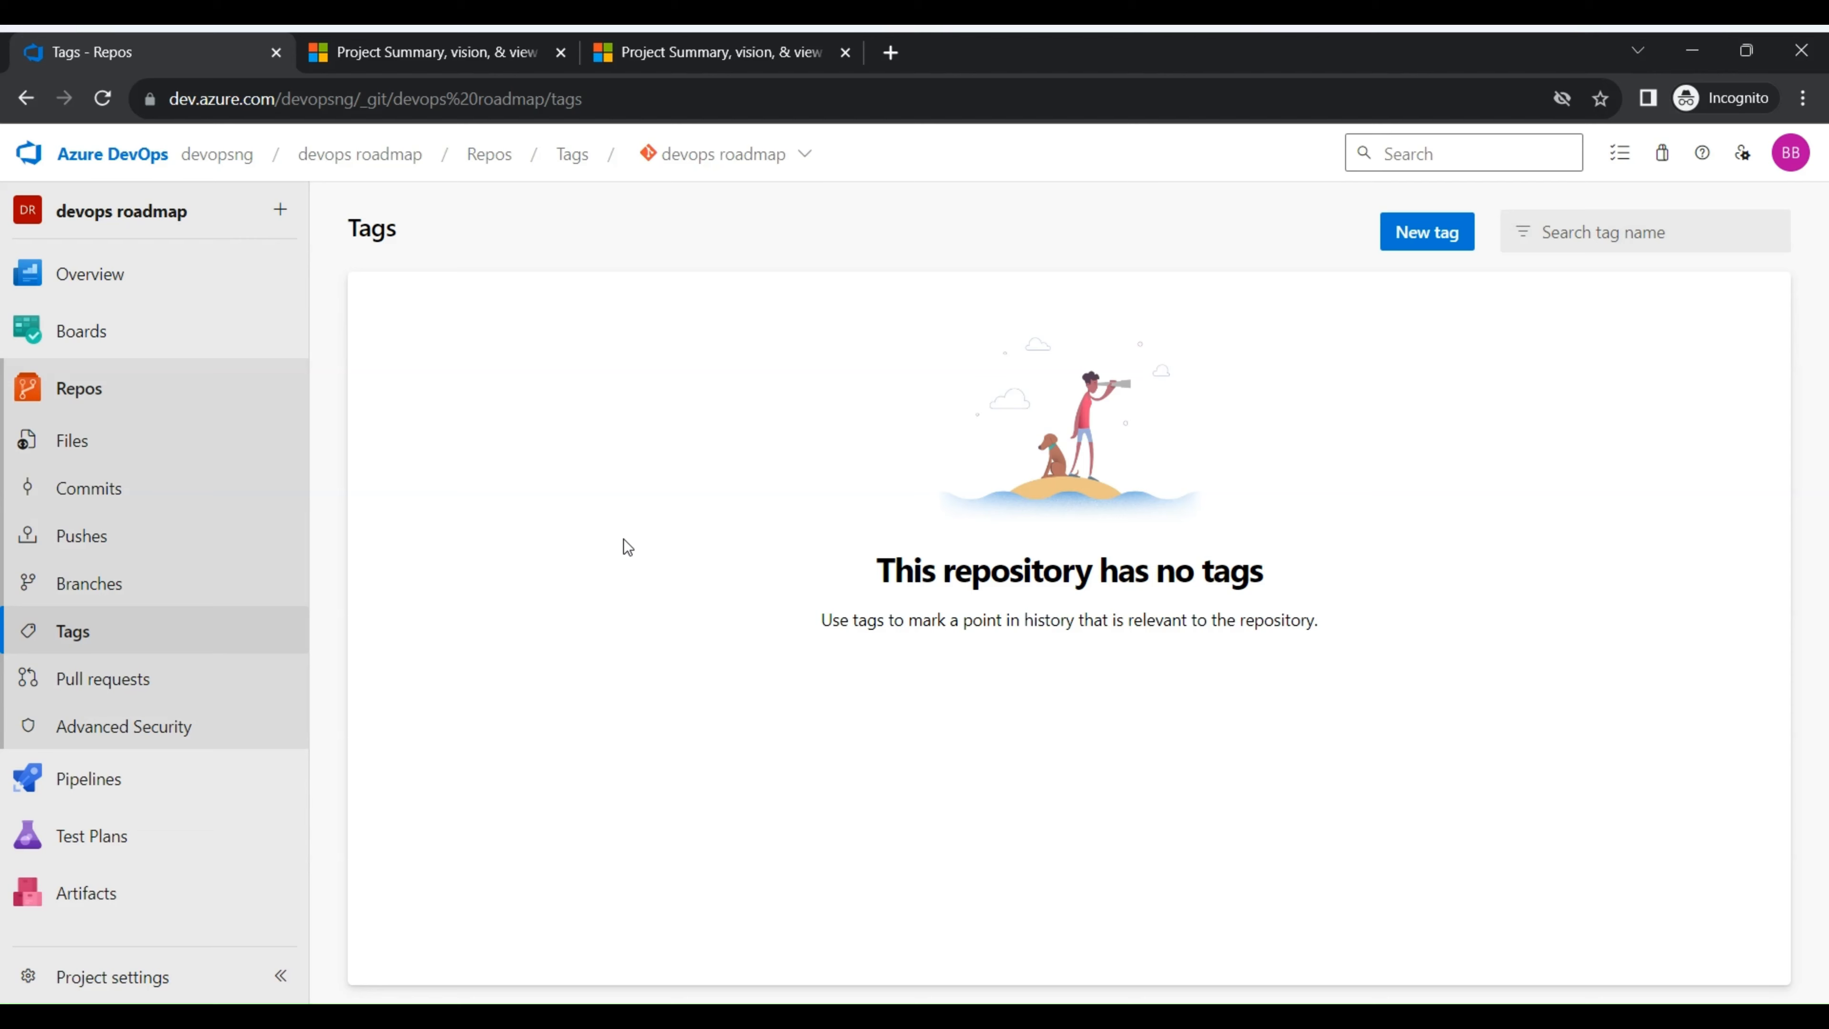
left_click(1444, 231)
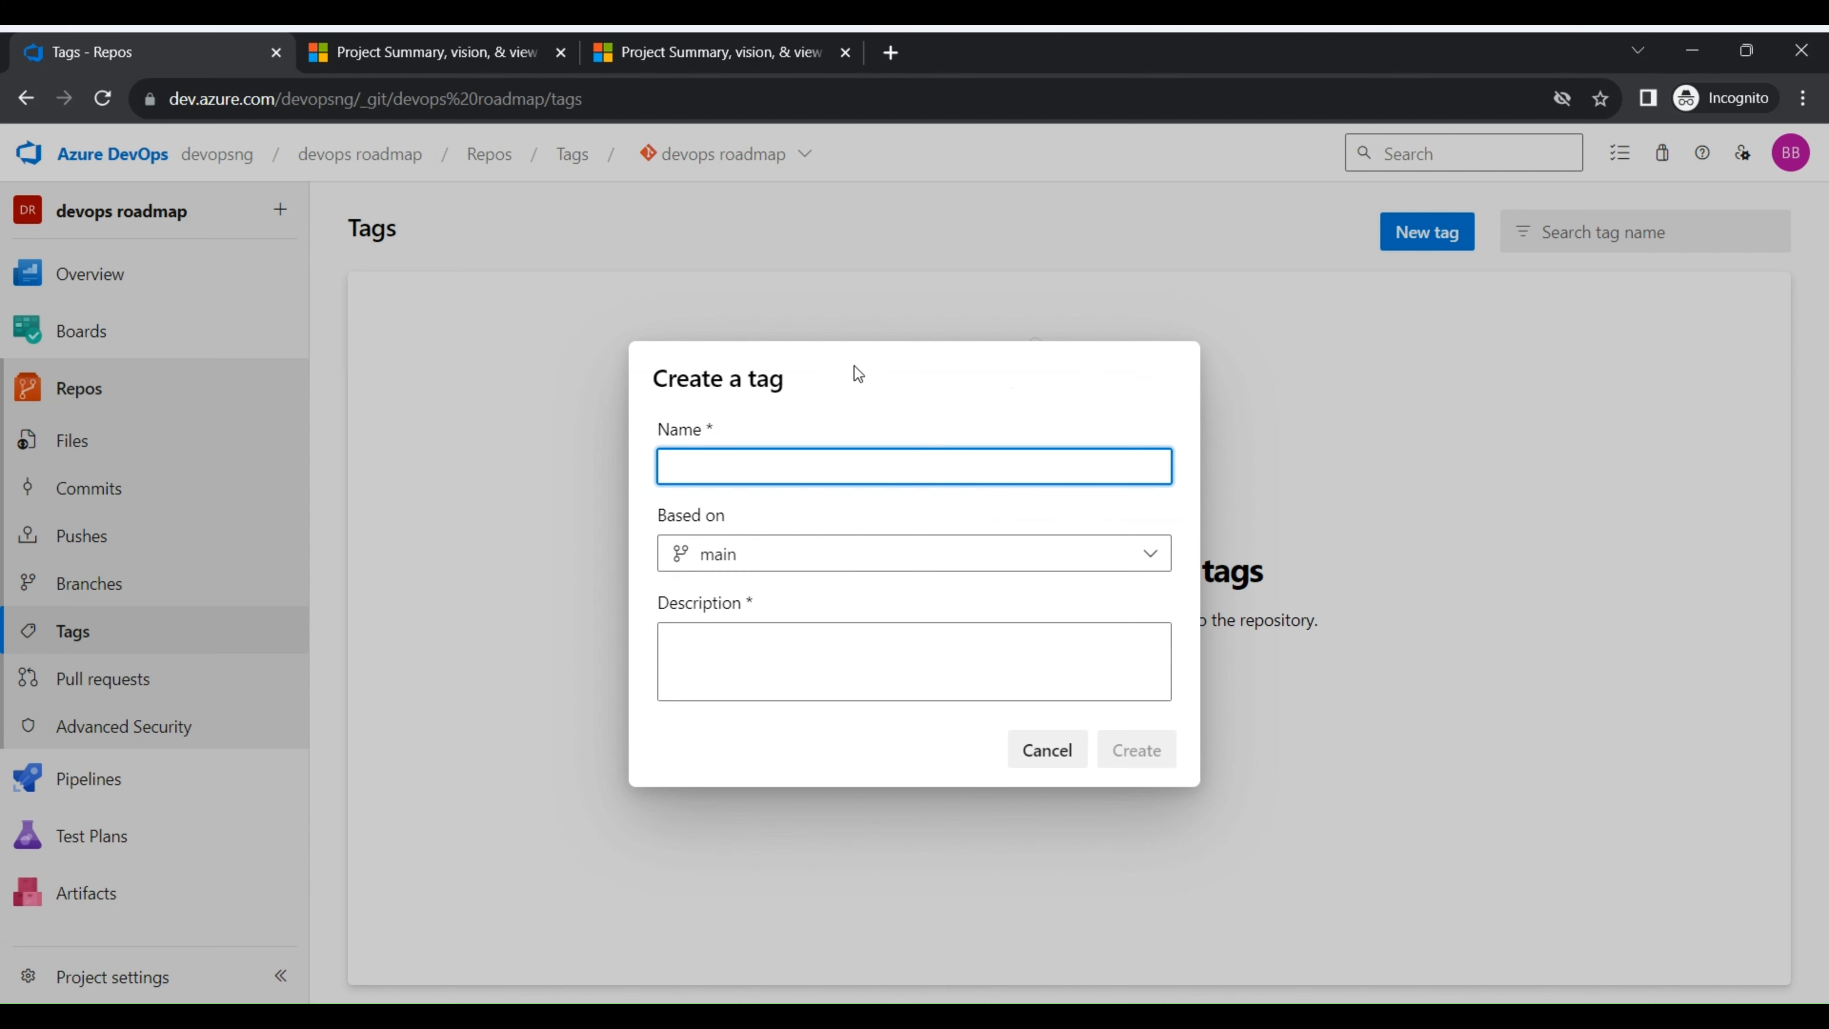
type("v1.1")
left_click(813, 670)
left_click_drag(703, 468, 630, 524)
key("ctrl+c")
left_click(803, 683)
key("ctrl+v")
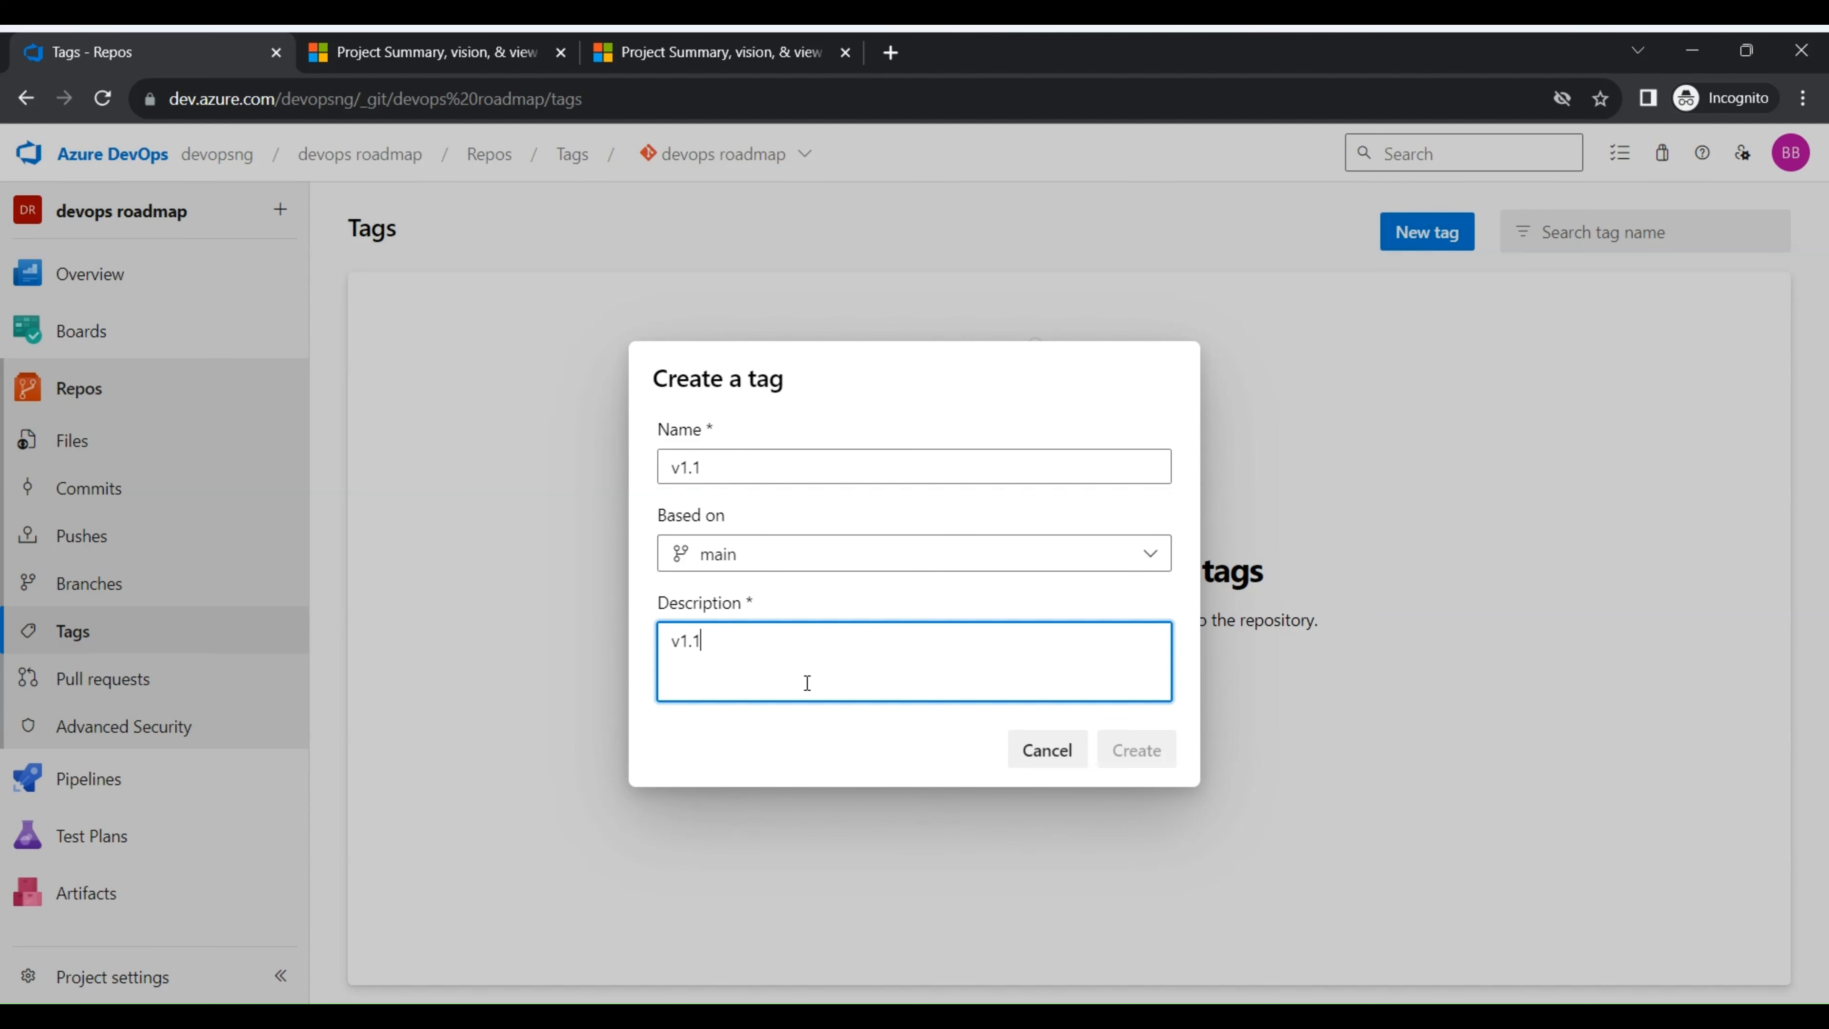
left_click(1127, 750)
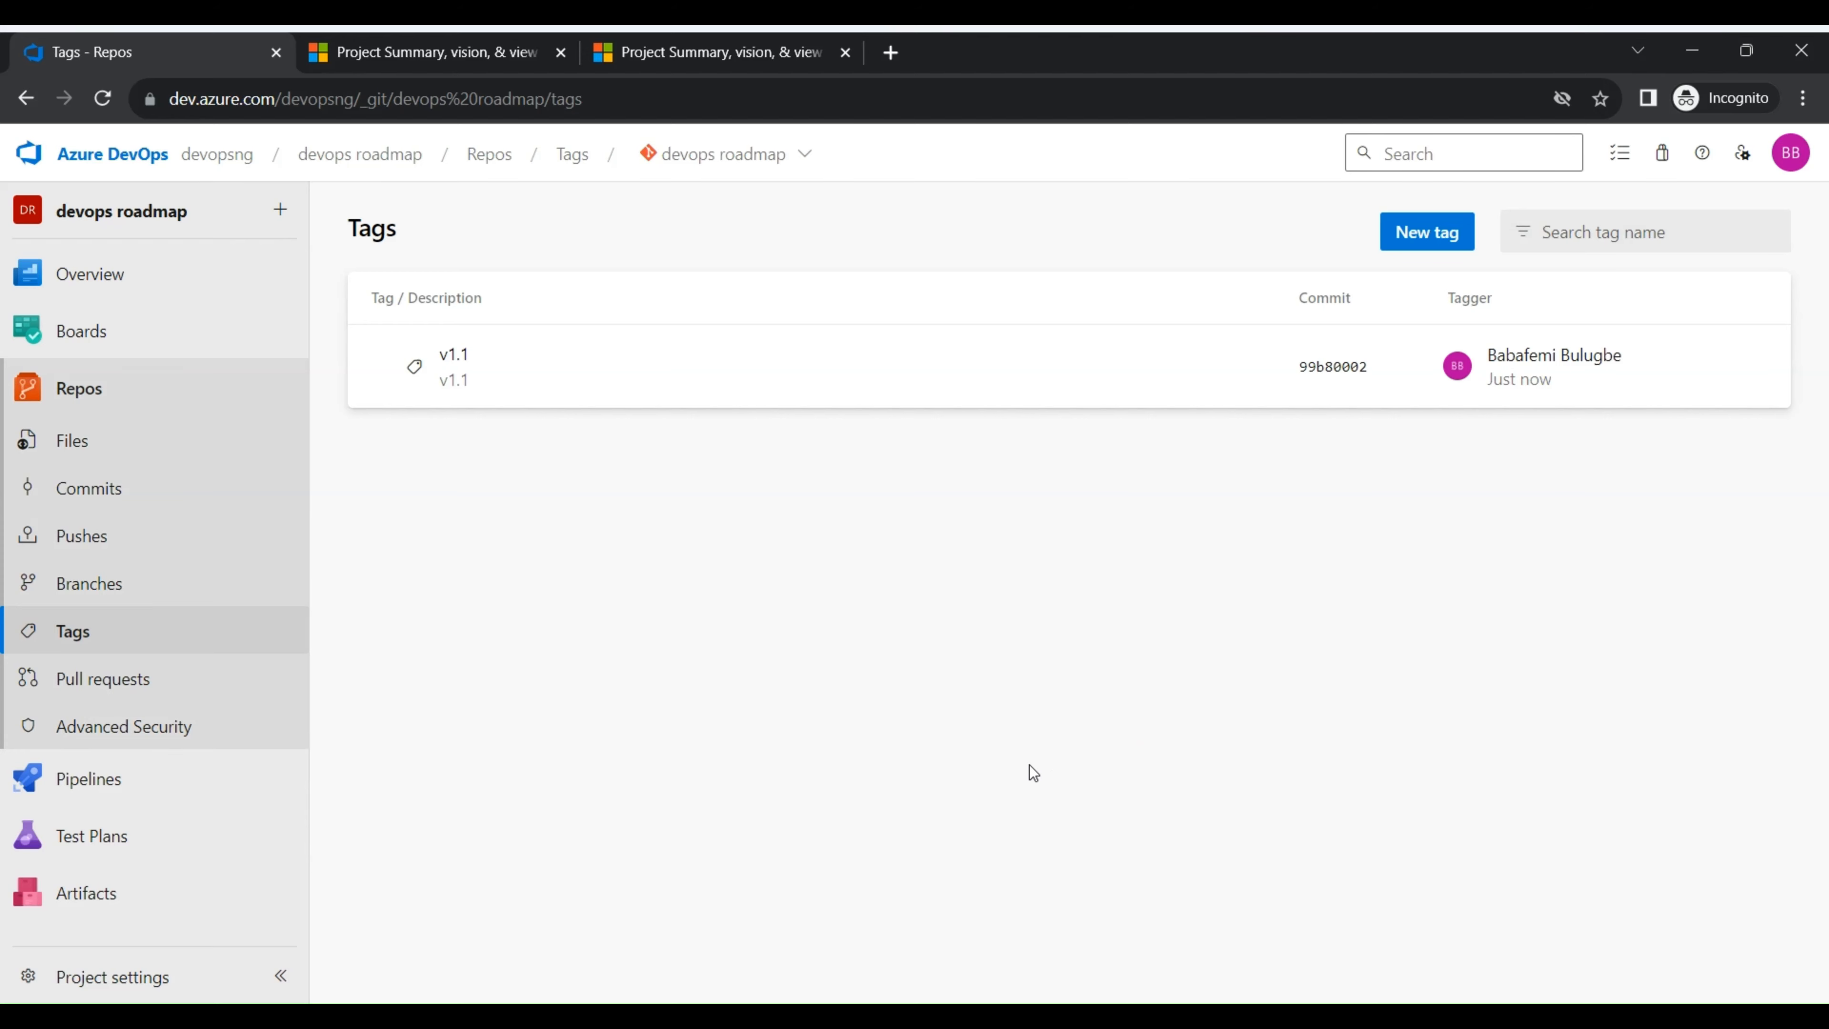
- View the repository's pull requests and its Advanced Security page
left_click(137, 677)
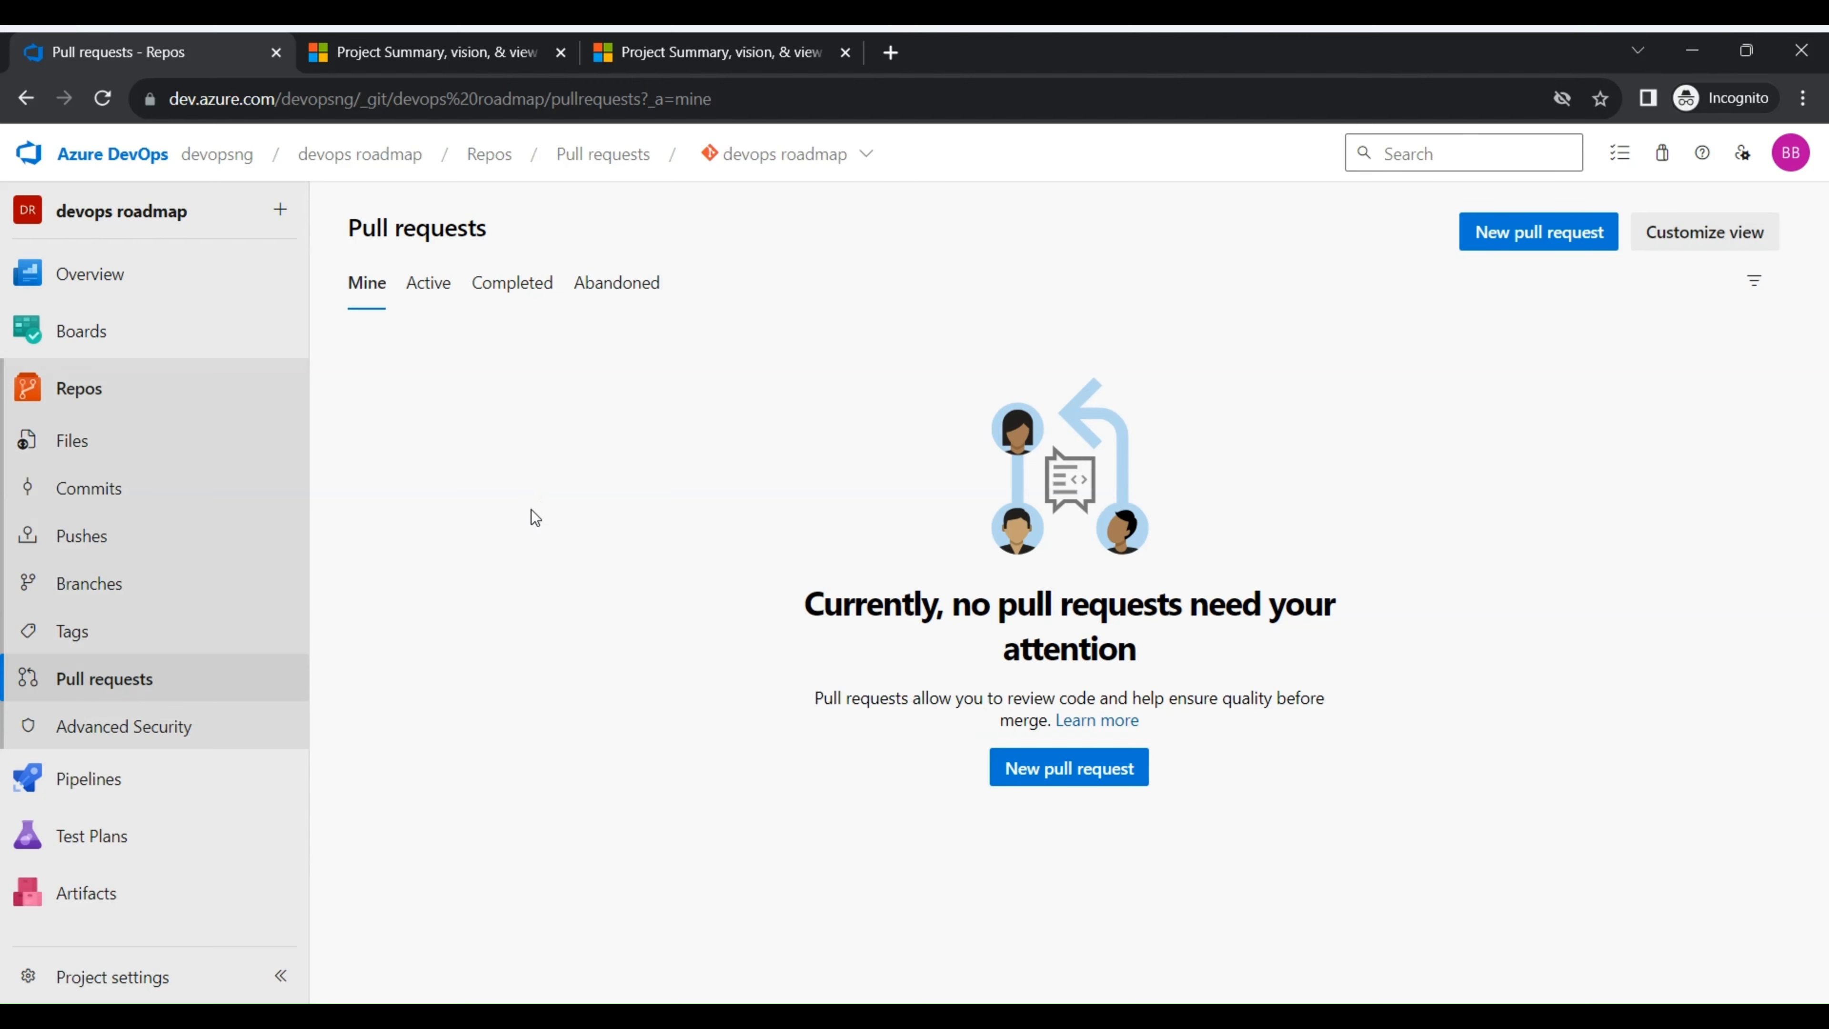
left_click(72, 729)
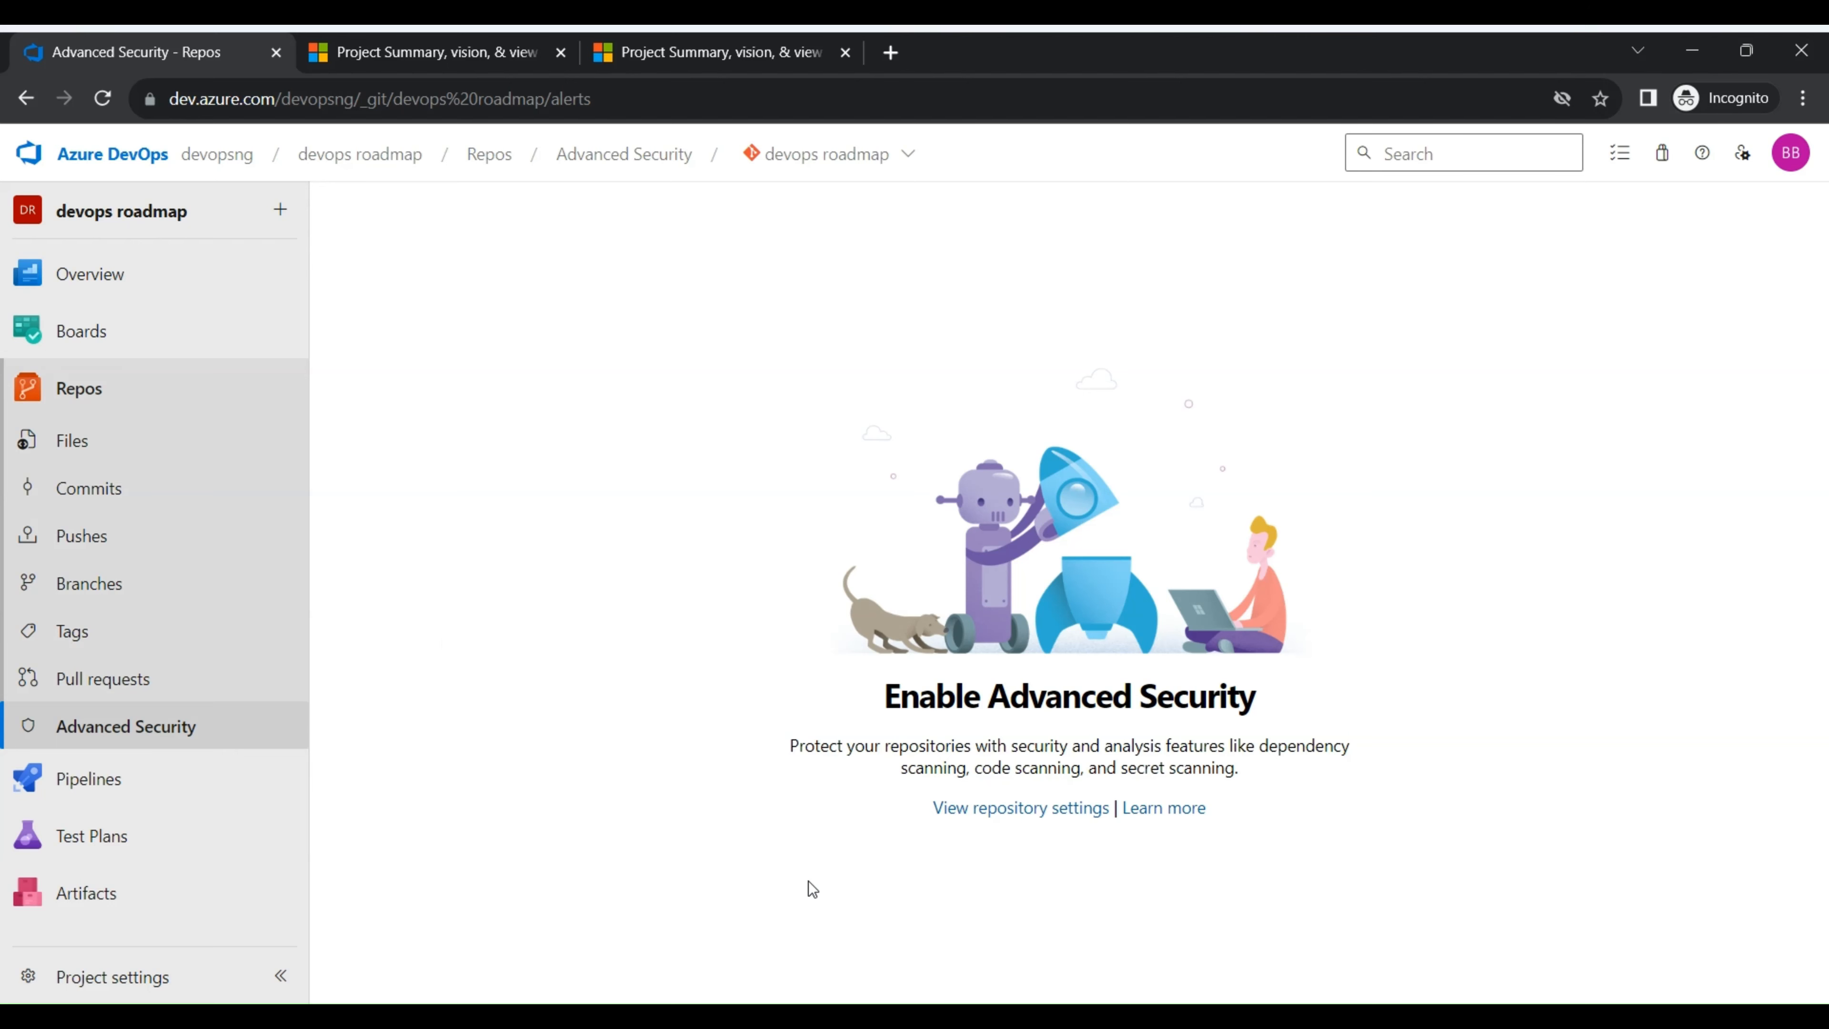
- Duplicate the Advanced Security browser tab, and enable Advanced Security with billing for the devops roadmap repository in the original tab
right_click(176, 44)
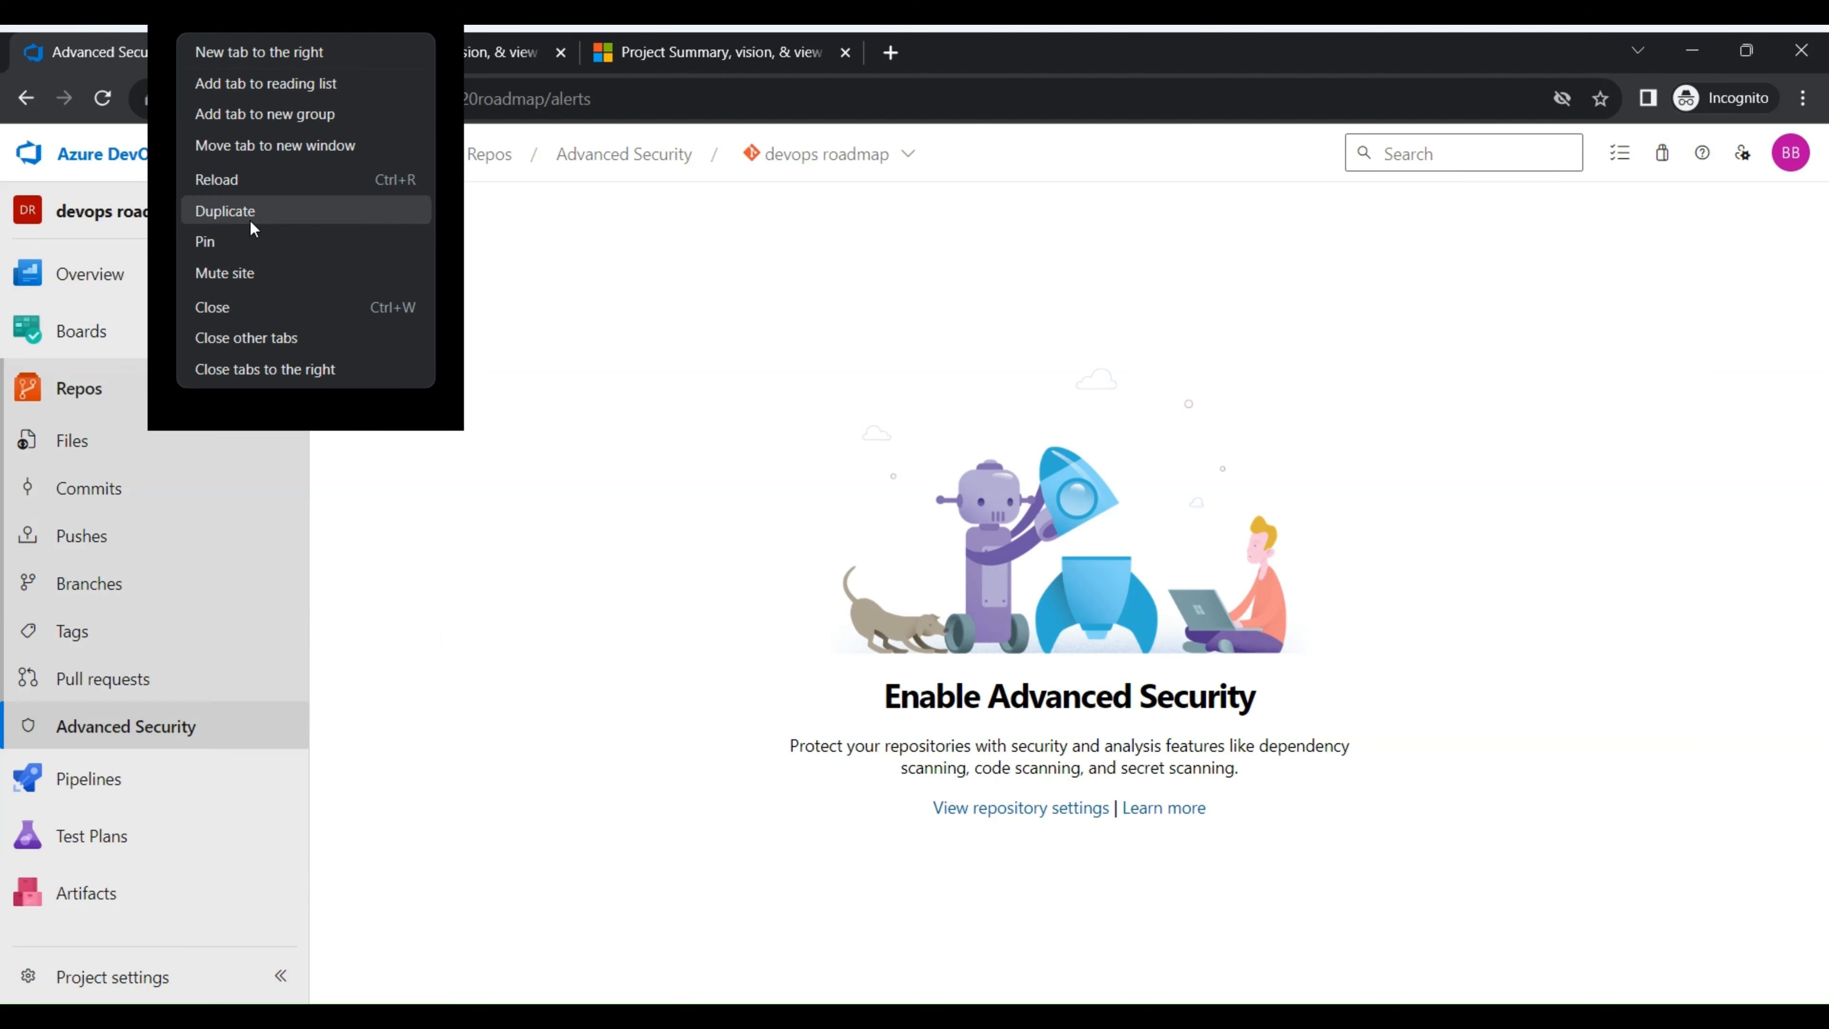
left_click(229, 211)
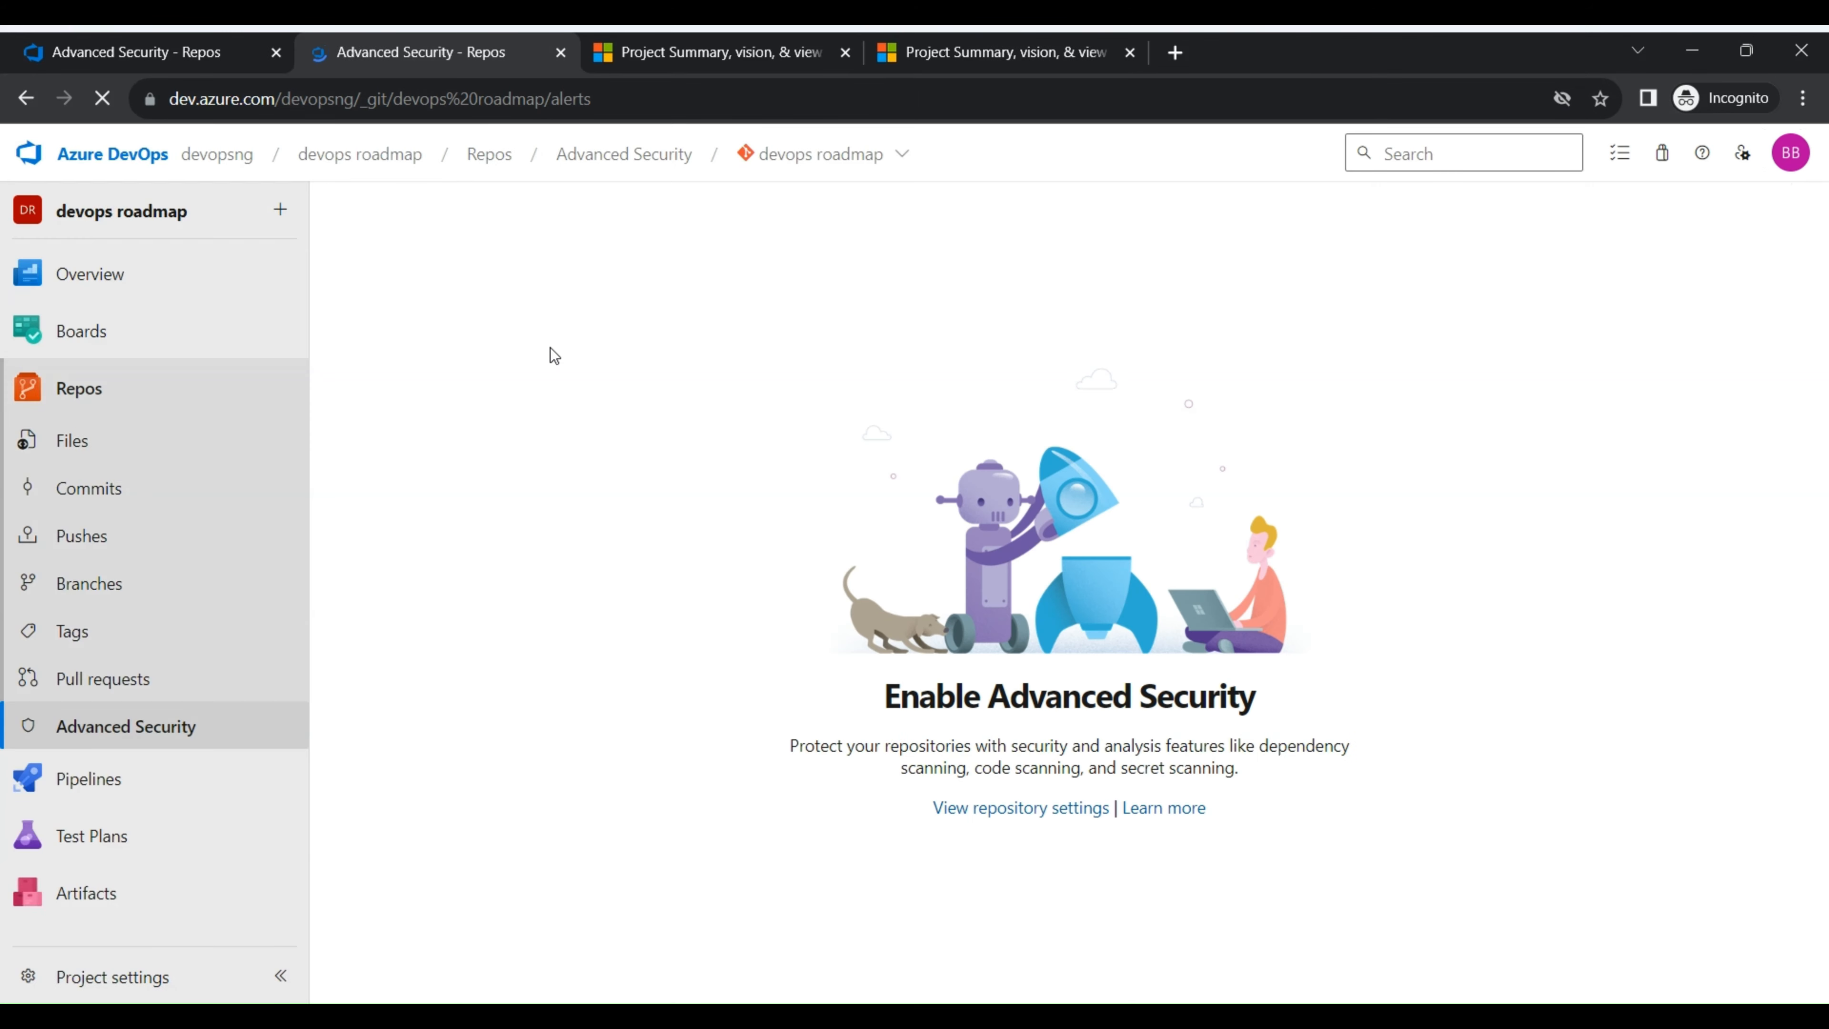
left_click(184, 50)
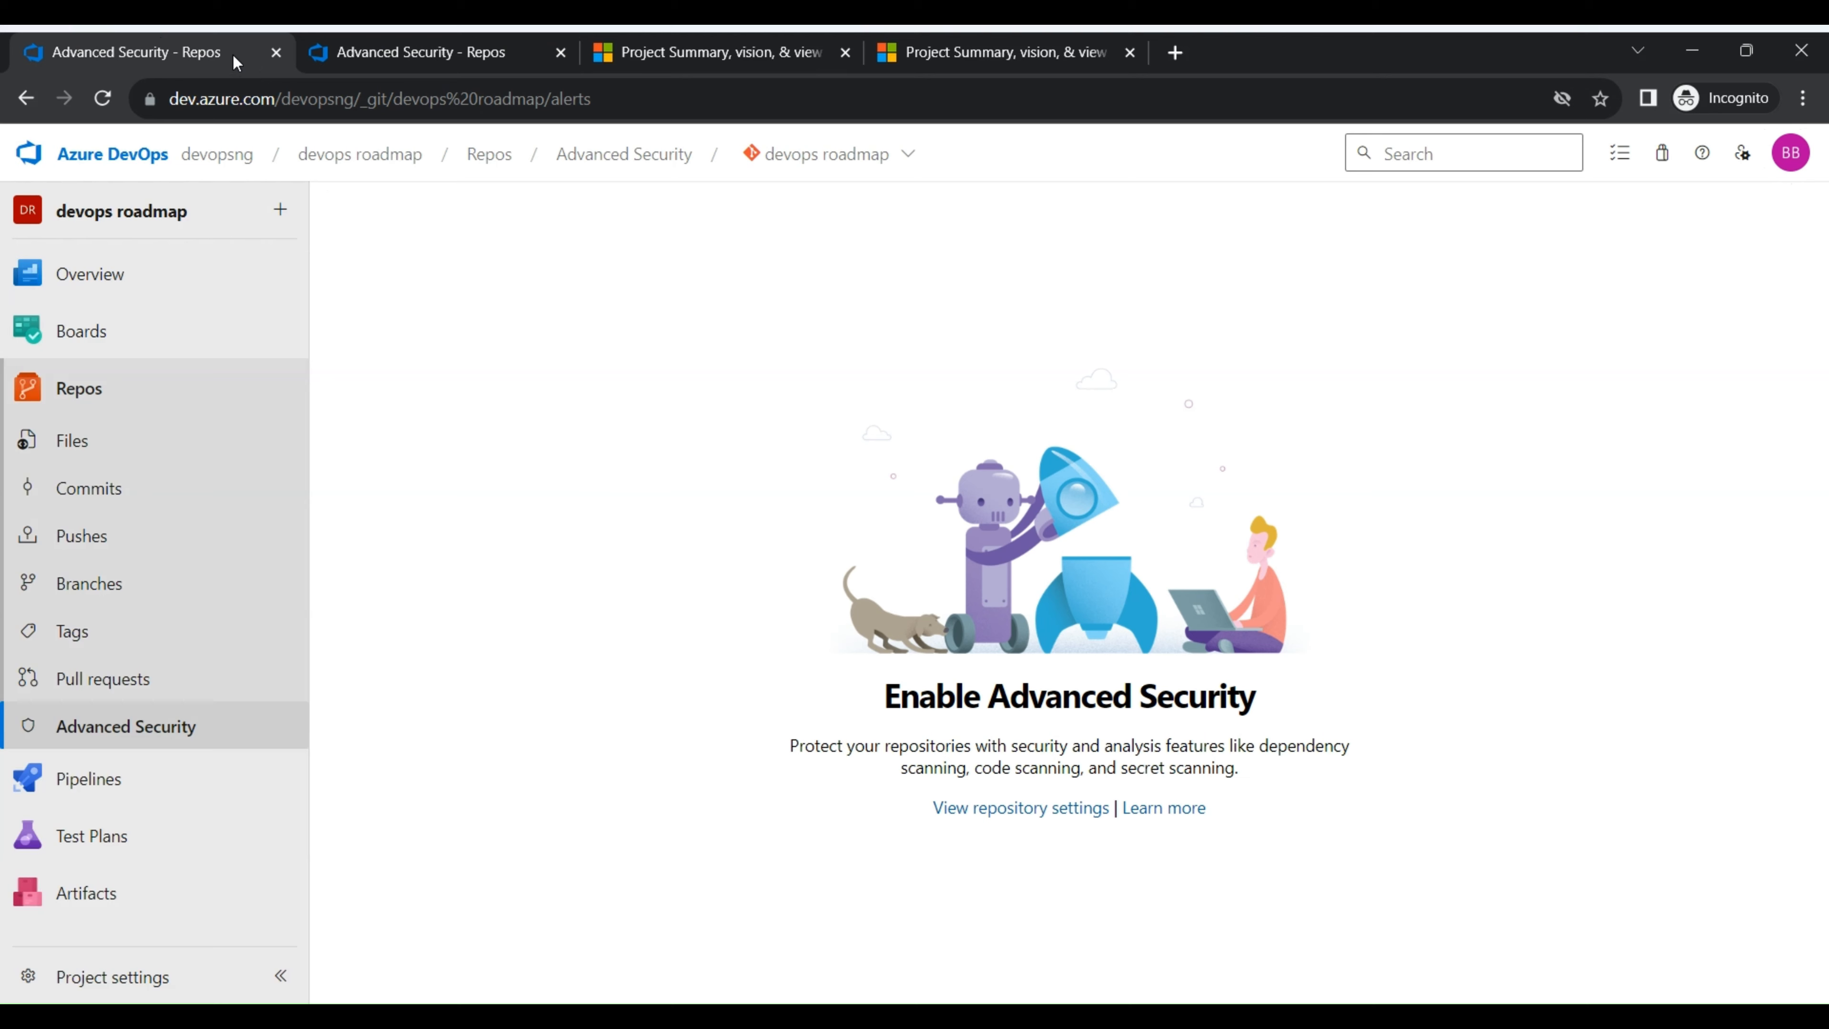
left_click(1009, 808)
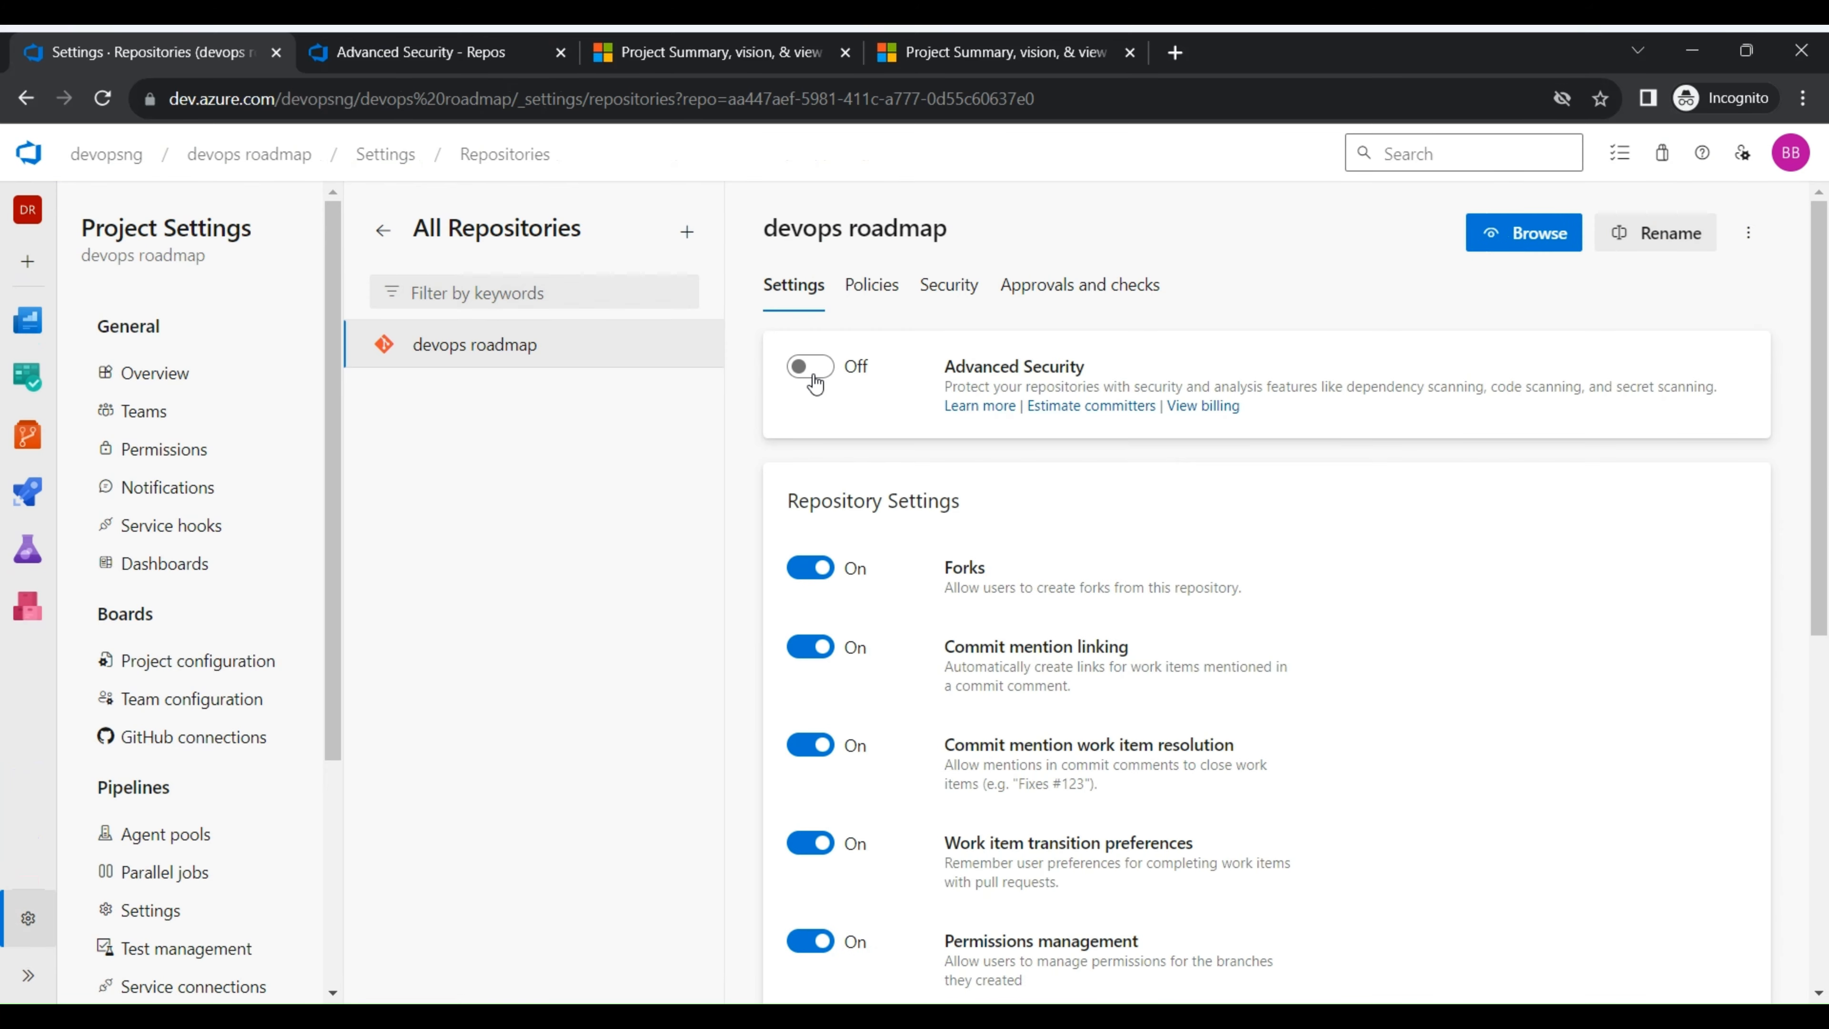
left_click(811, 375)
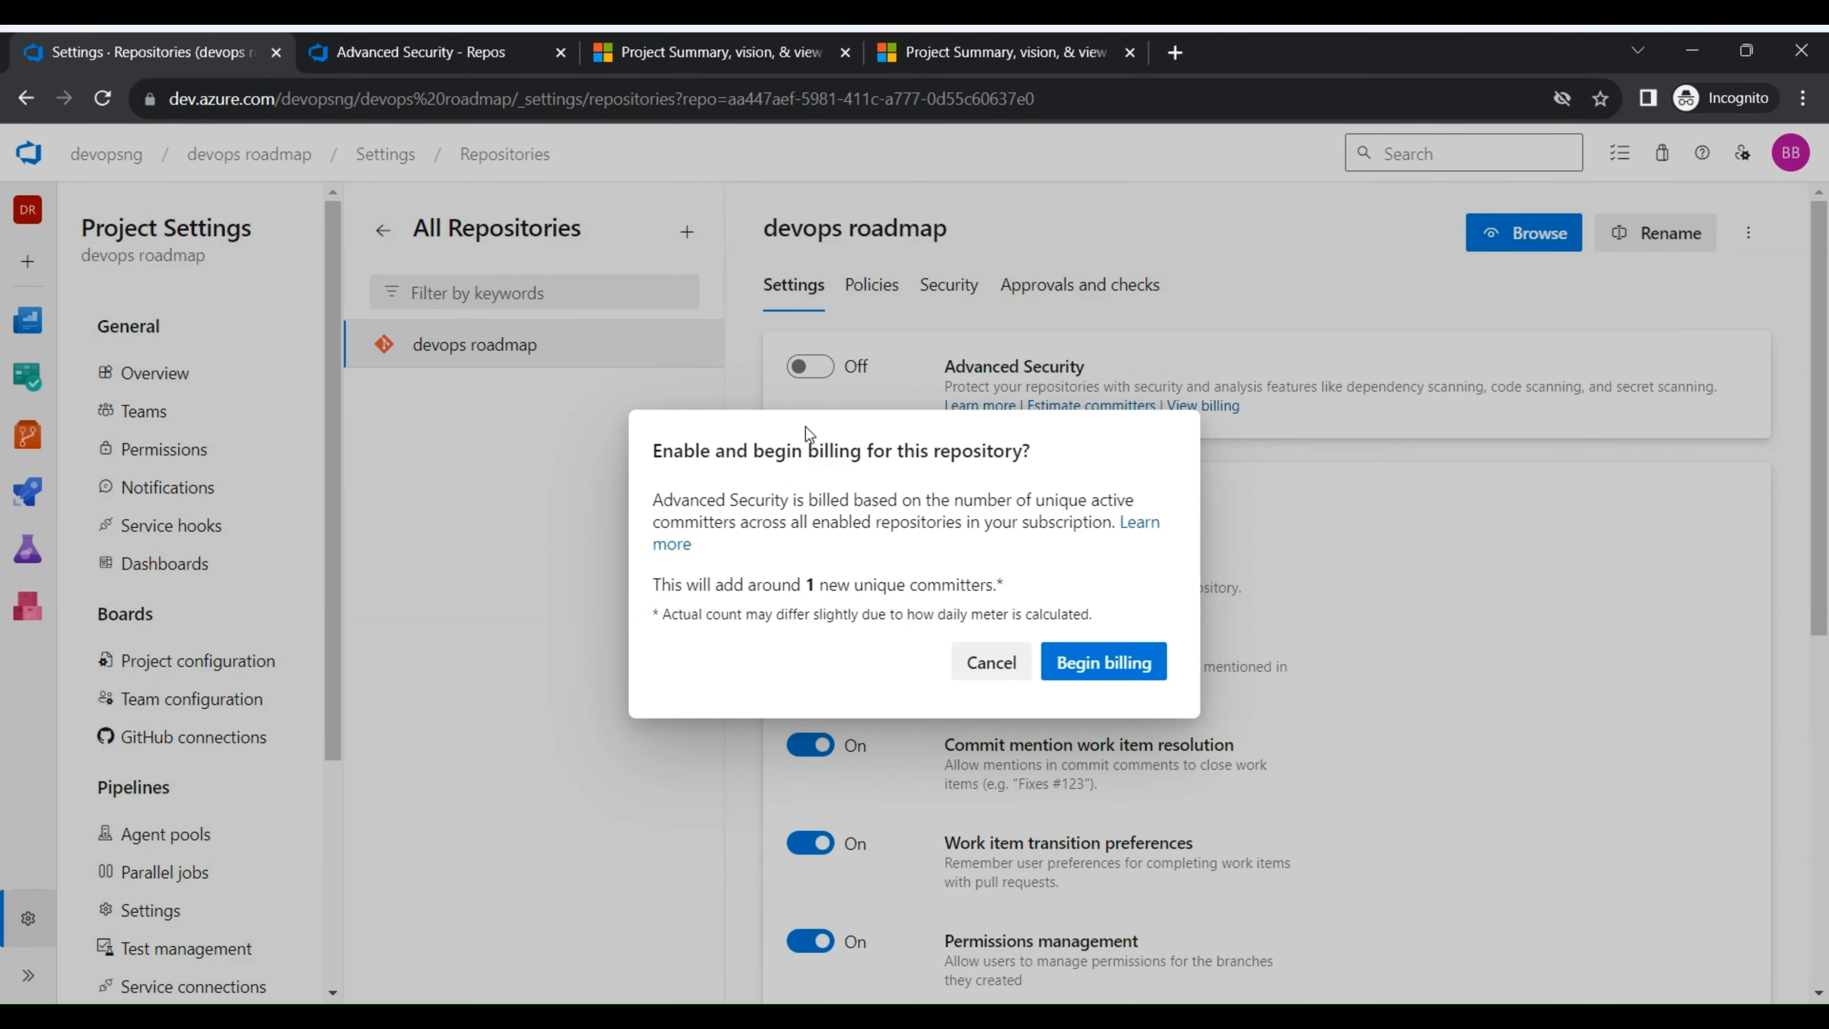
left_click(1103, 661)
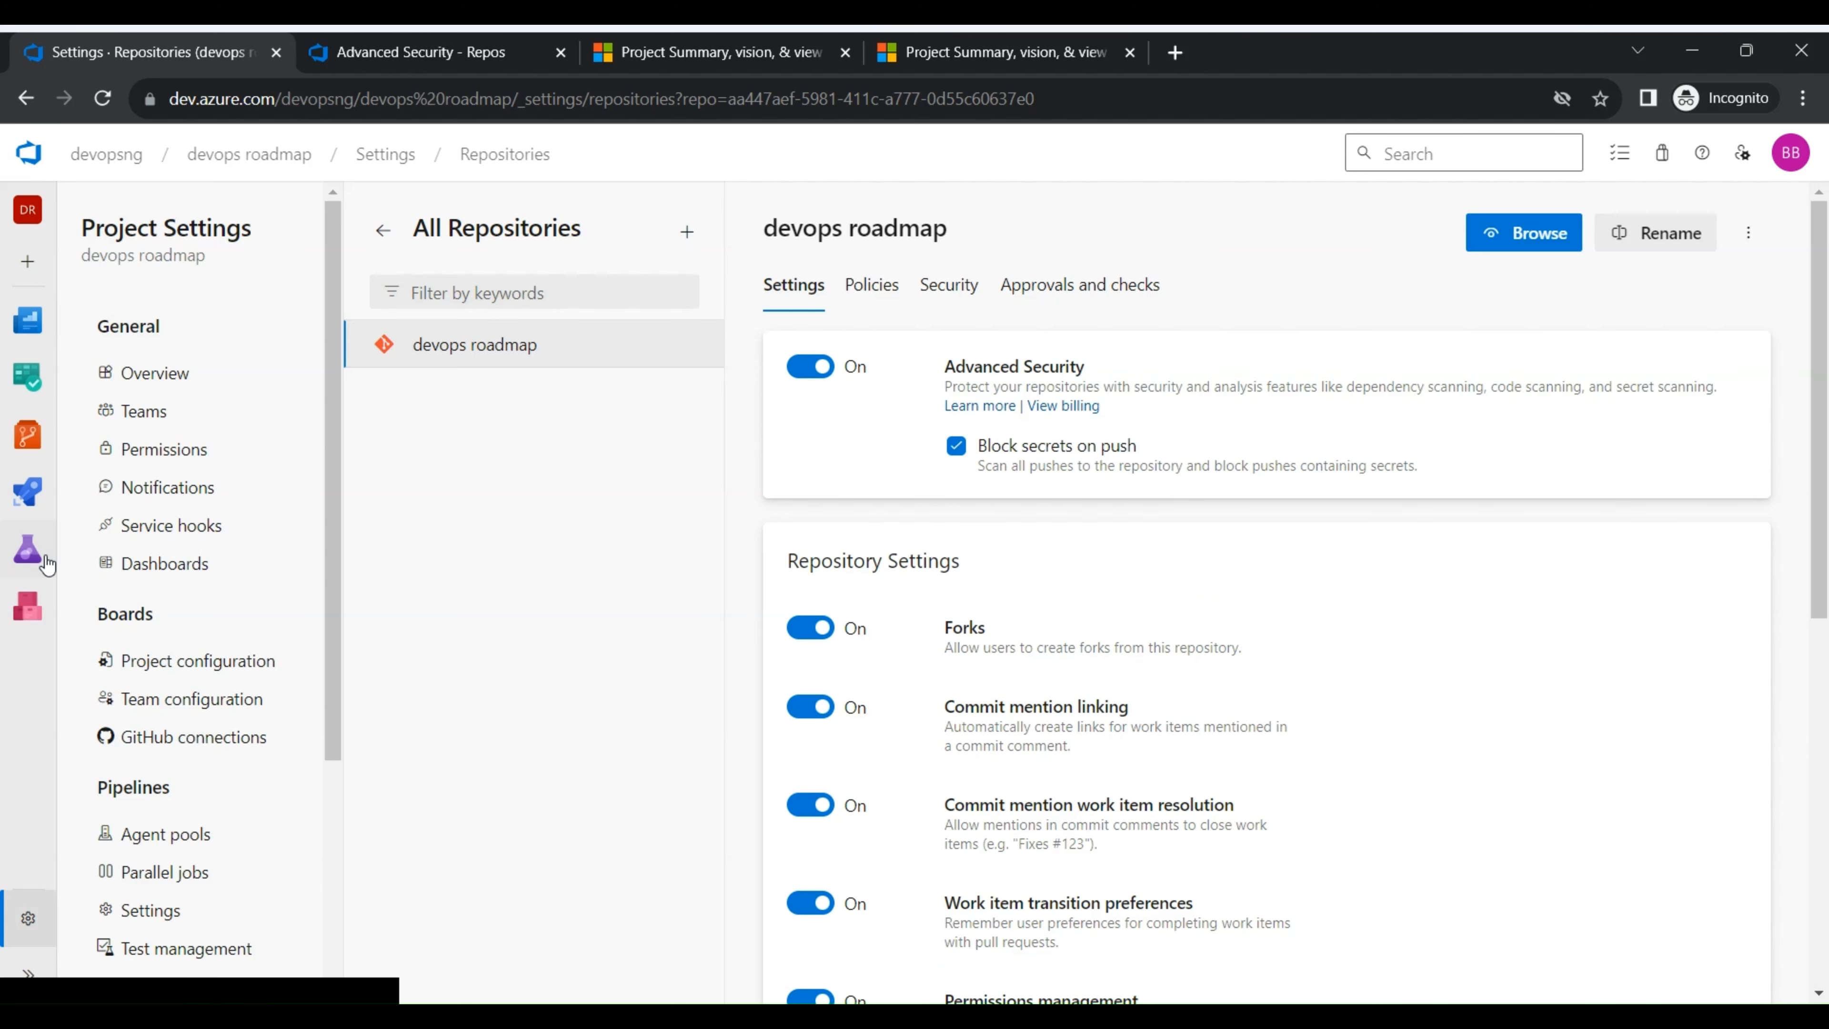
- Open the project's Pipelines page and view the code source options for a new pipeline
mouse_move(27, 494)
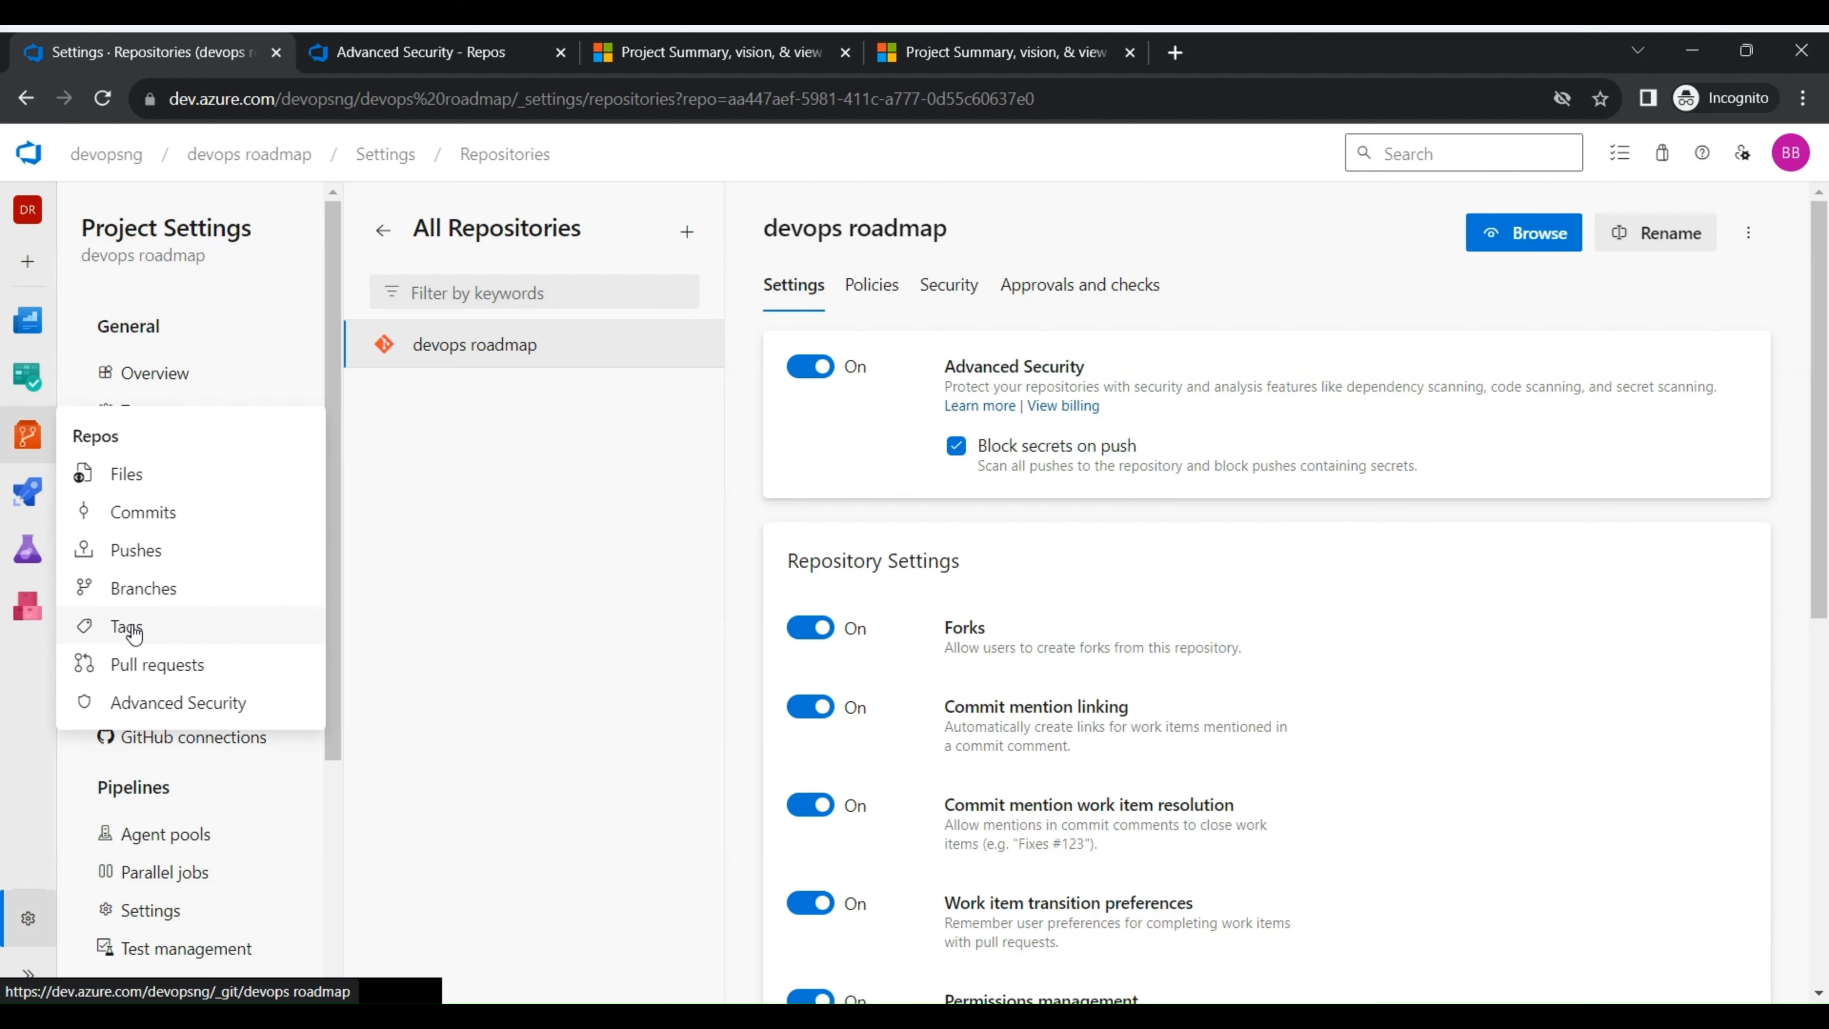
left_click(131, 533)
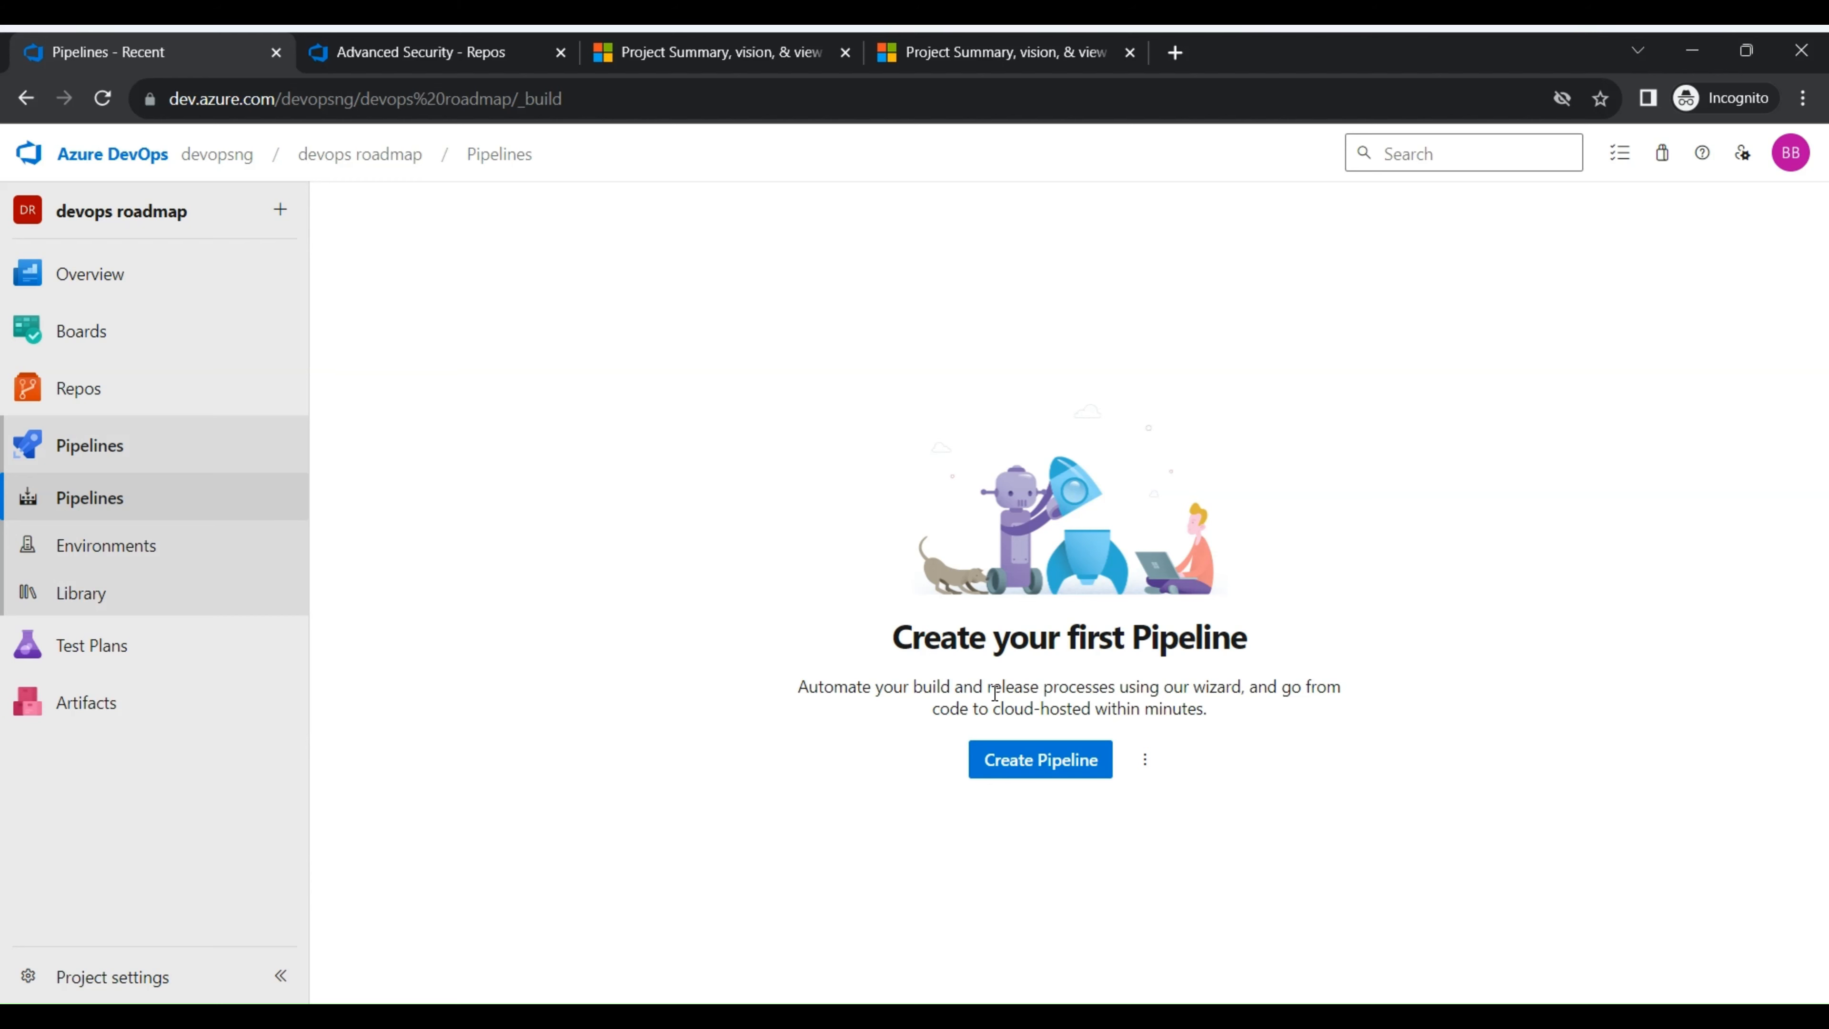
left_click(131, 499)
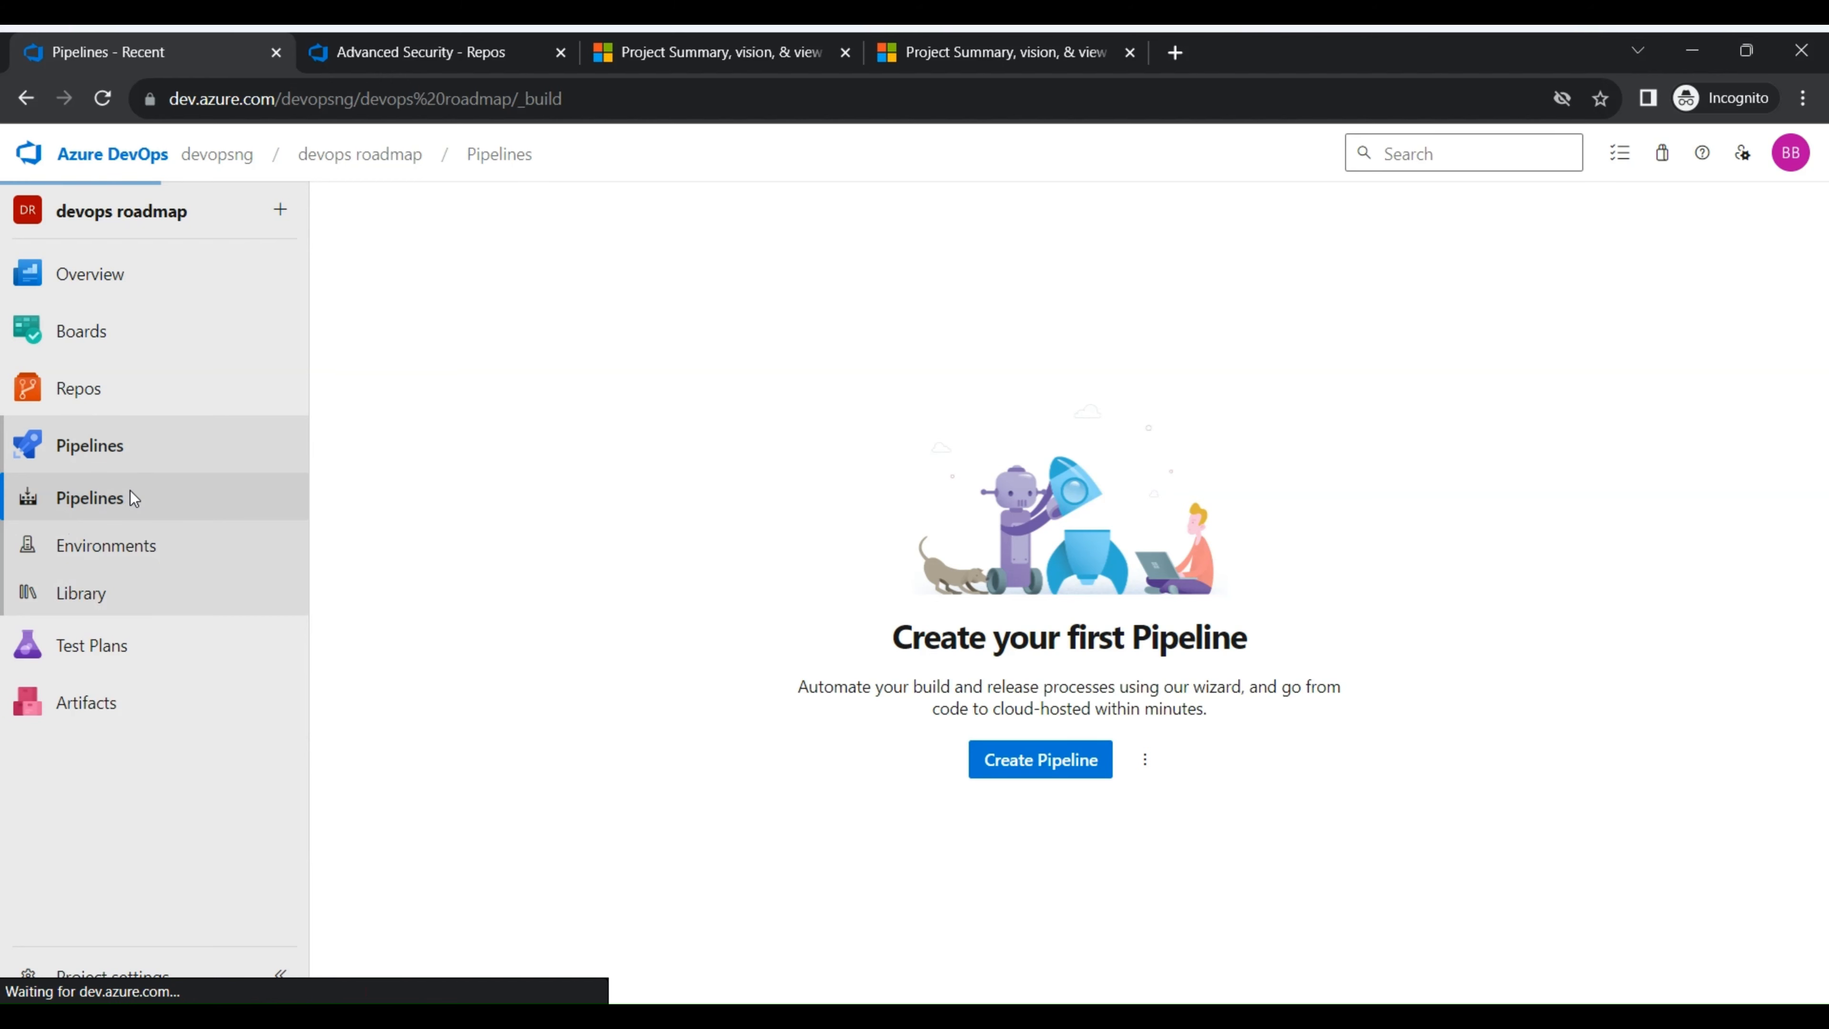
left_click(127, 450)
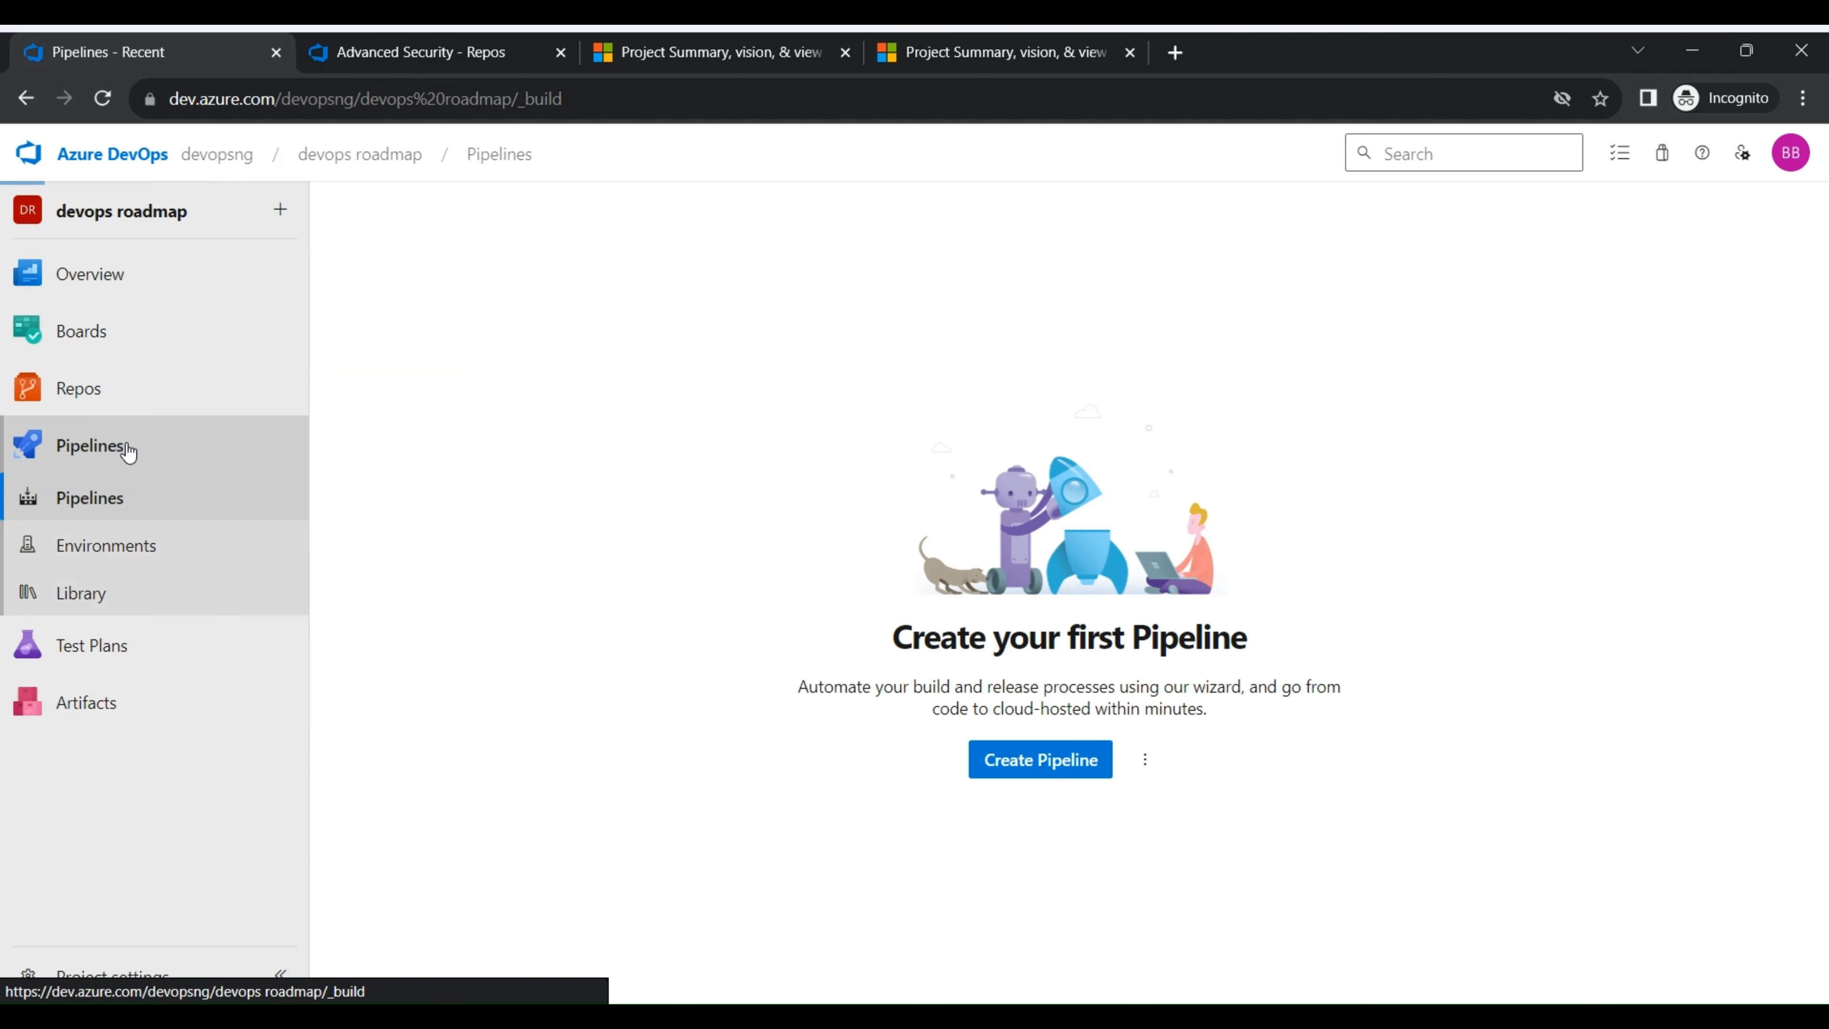
left_click(89, 505)
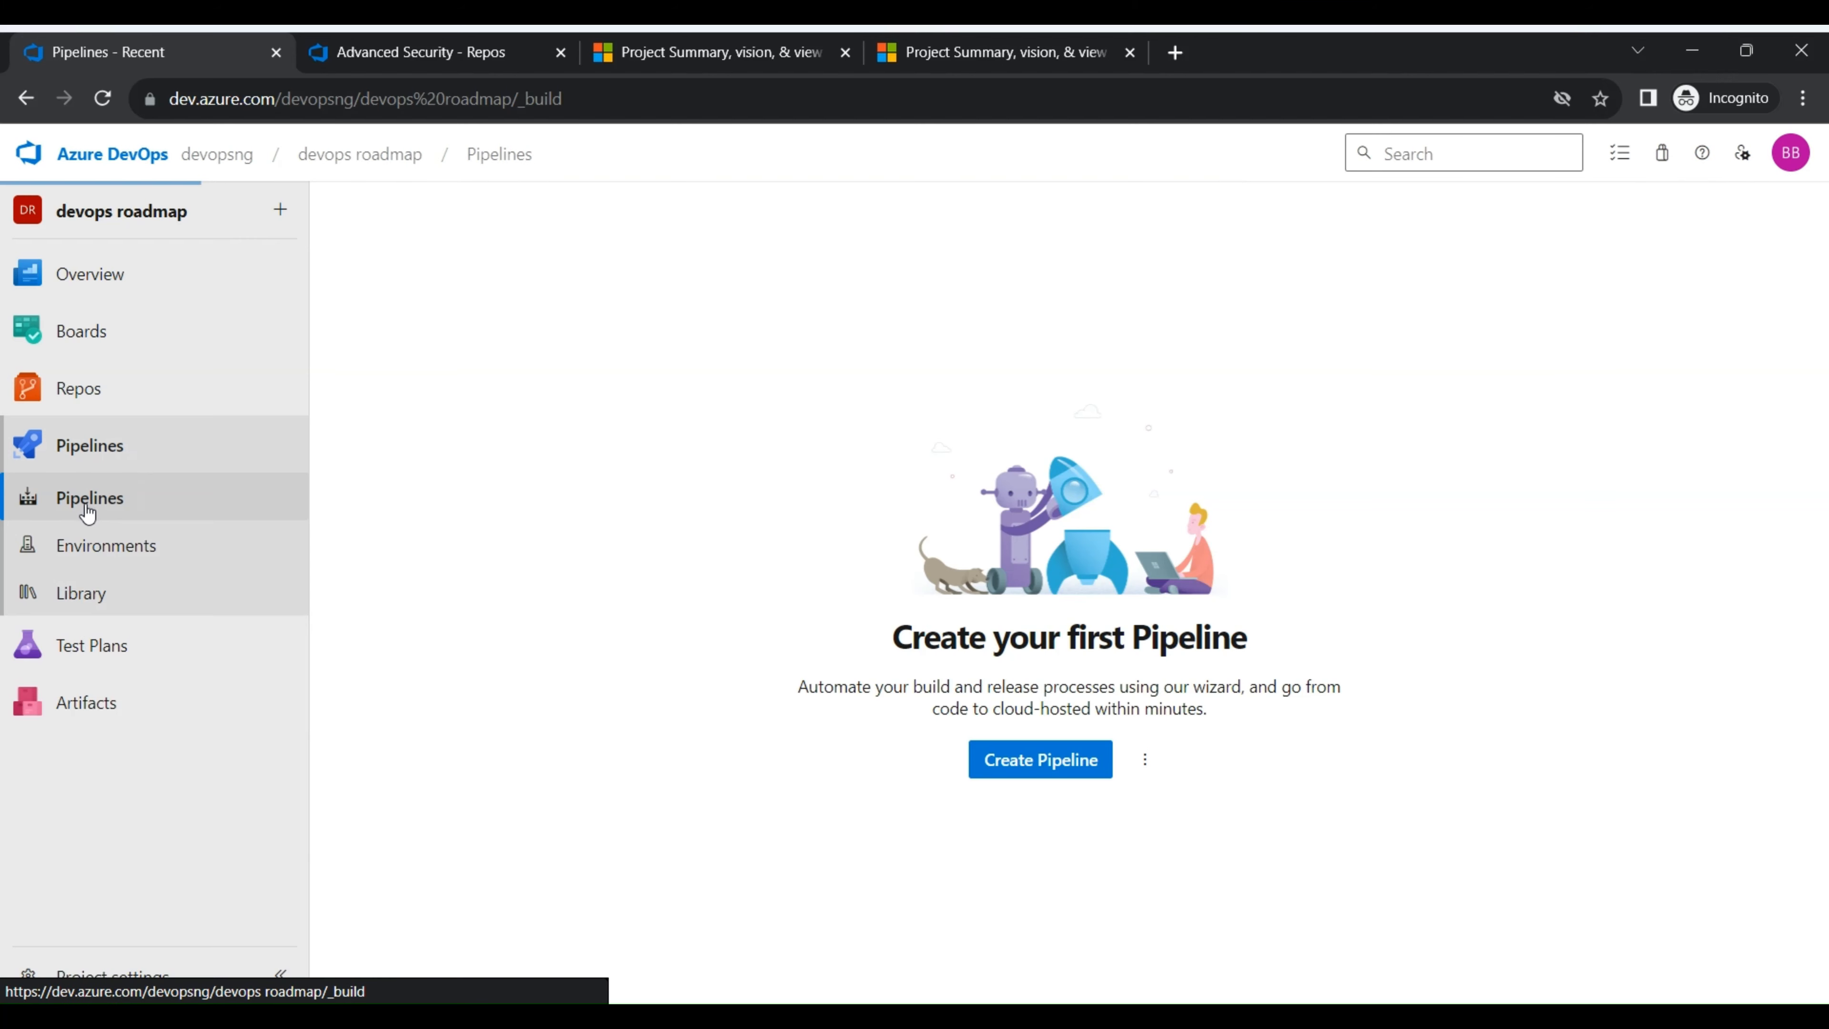
left_click(81, 504)
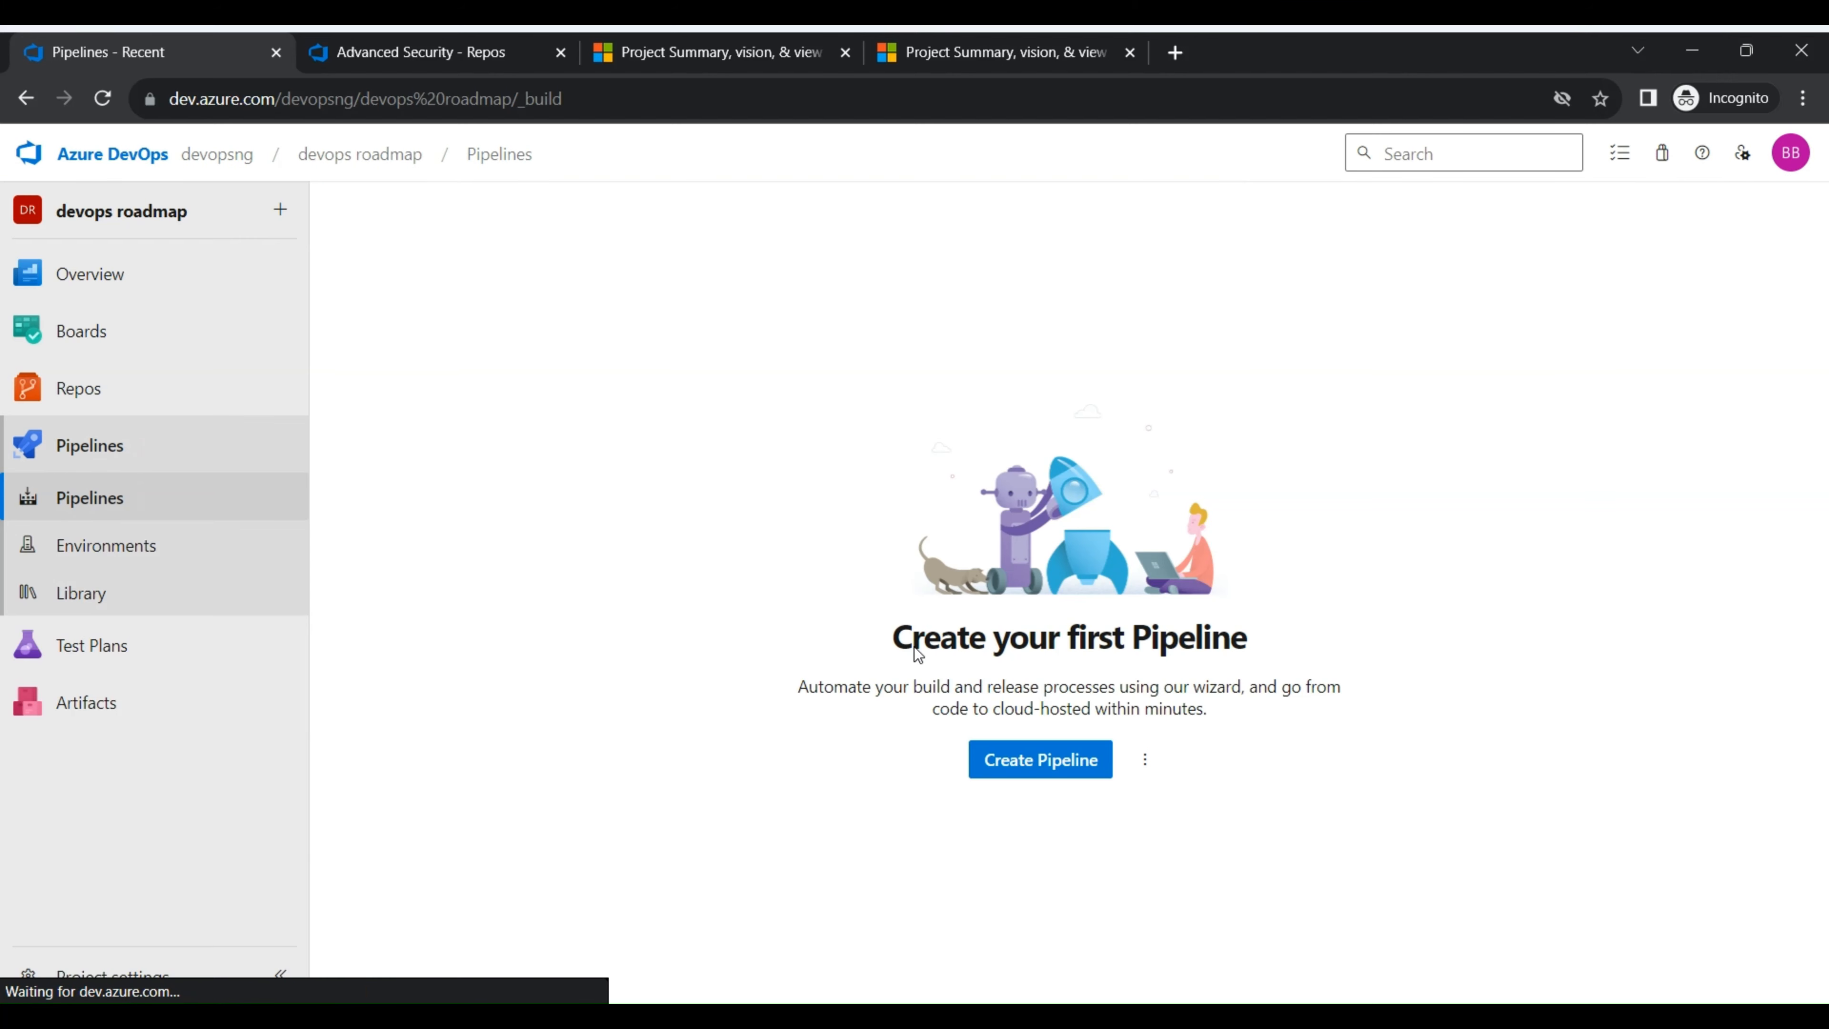
left_click(1069, 762)
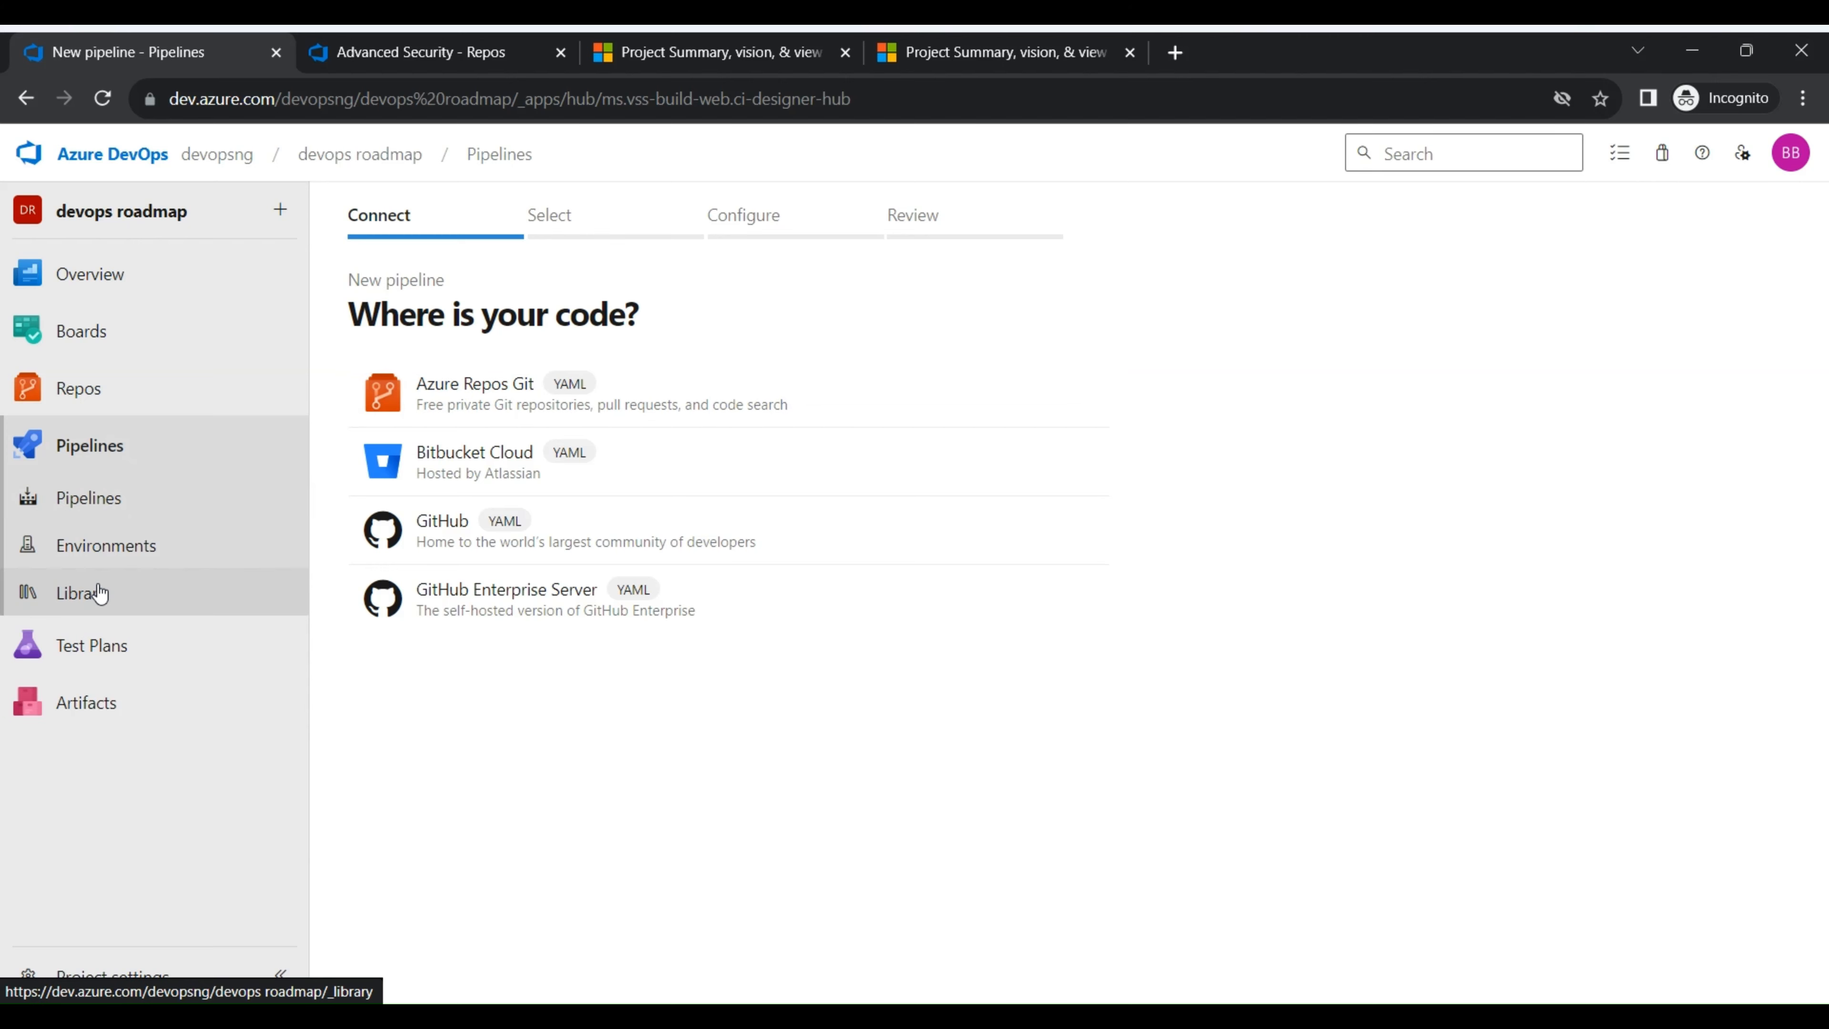
- View the Environments page and check the additional options offered beside pipeline creation
left_click(100, 556)
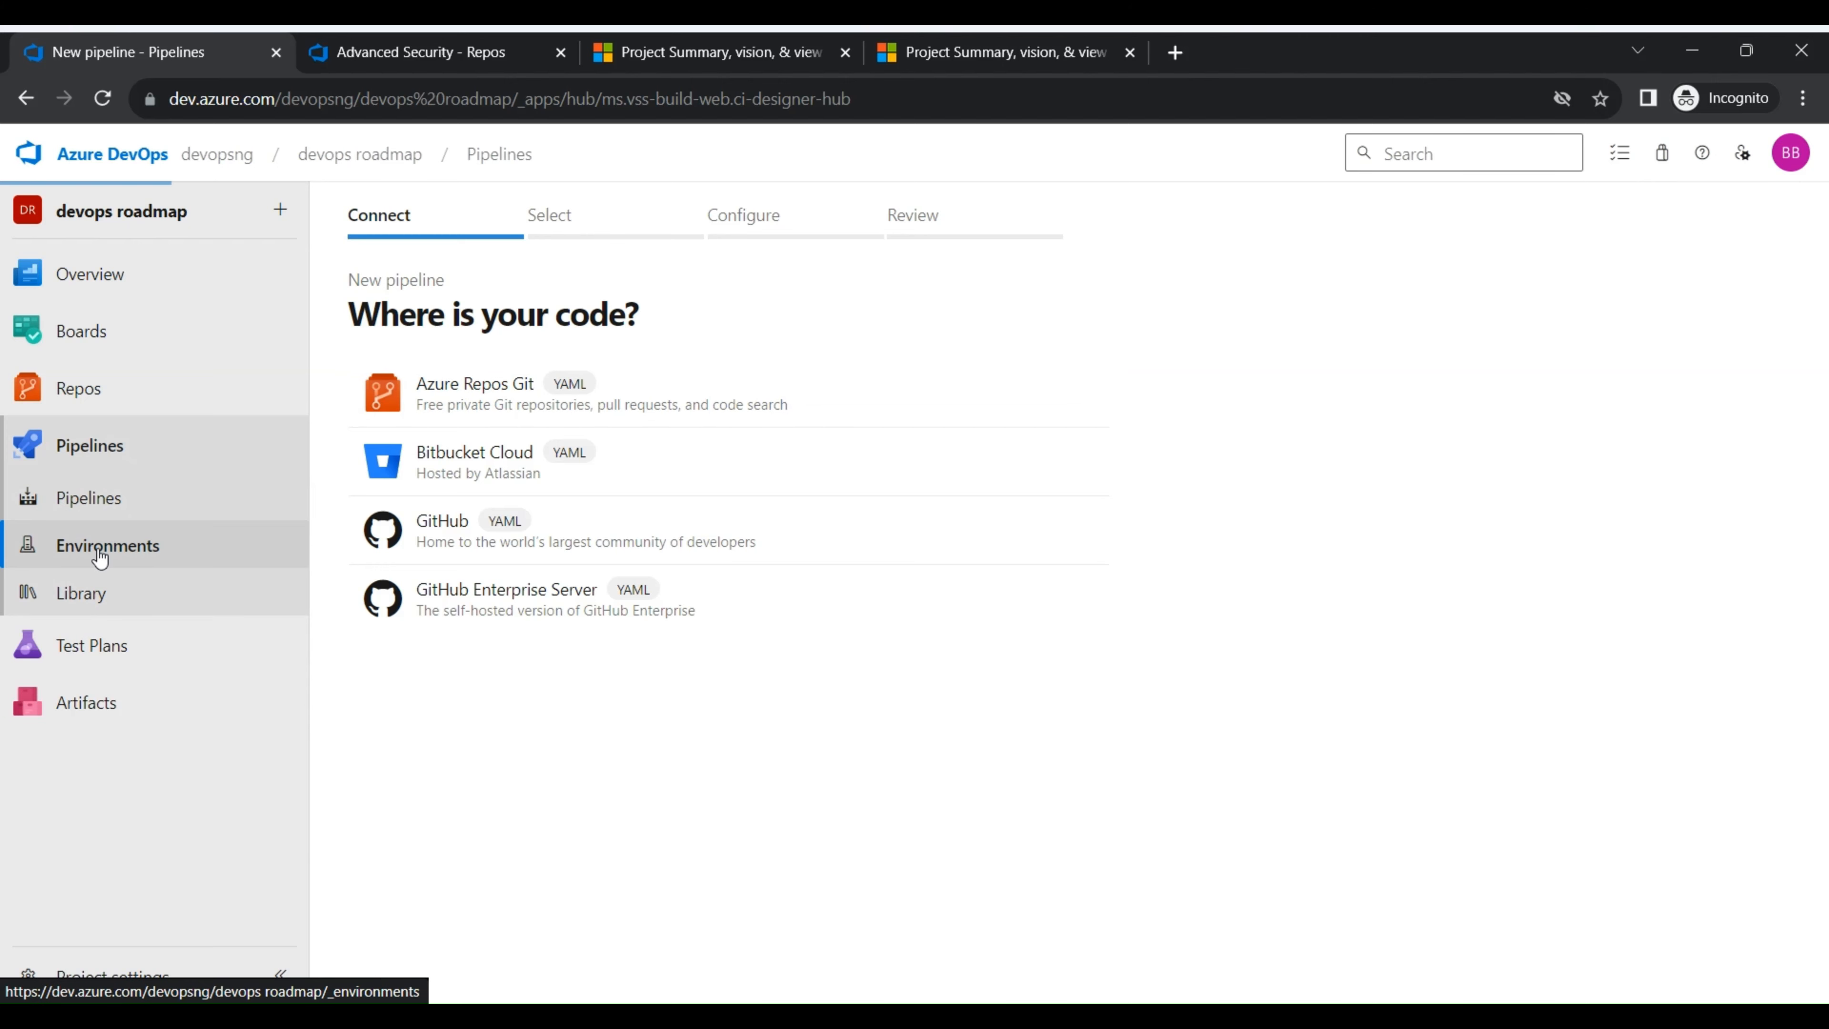
left_click(107, 491)
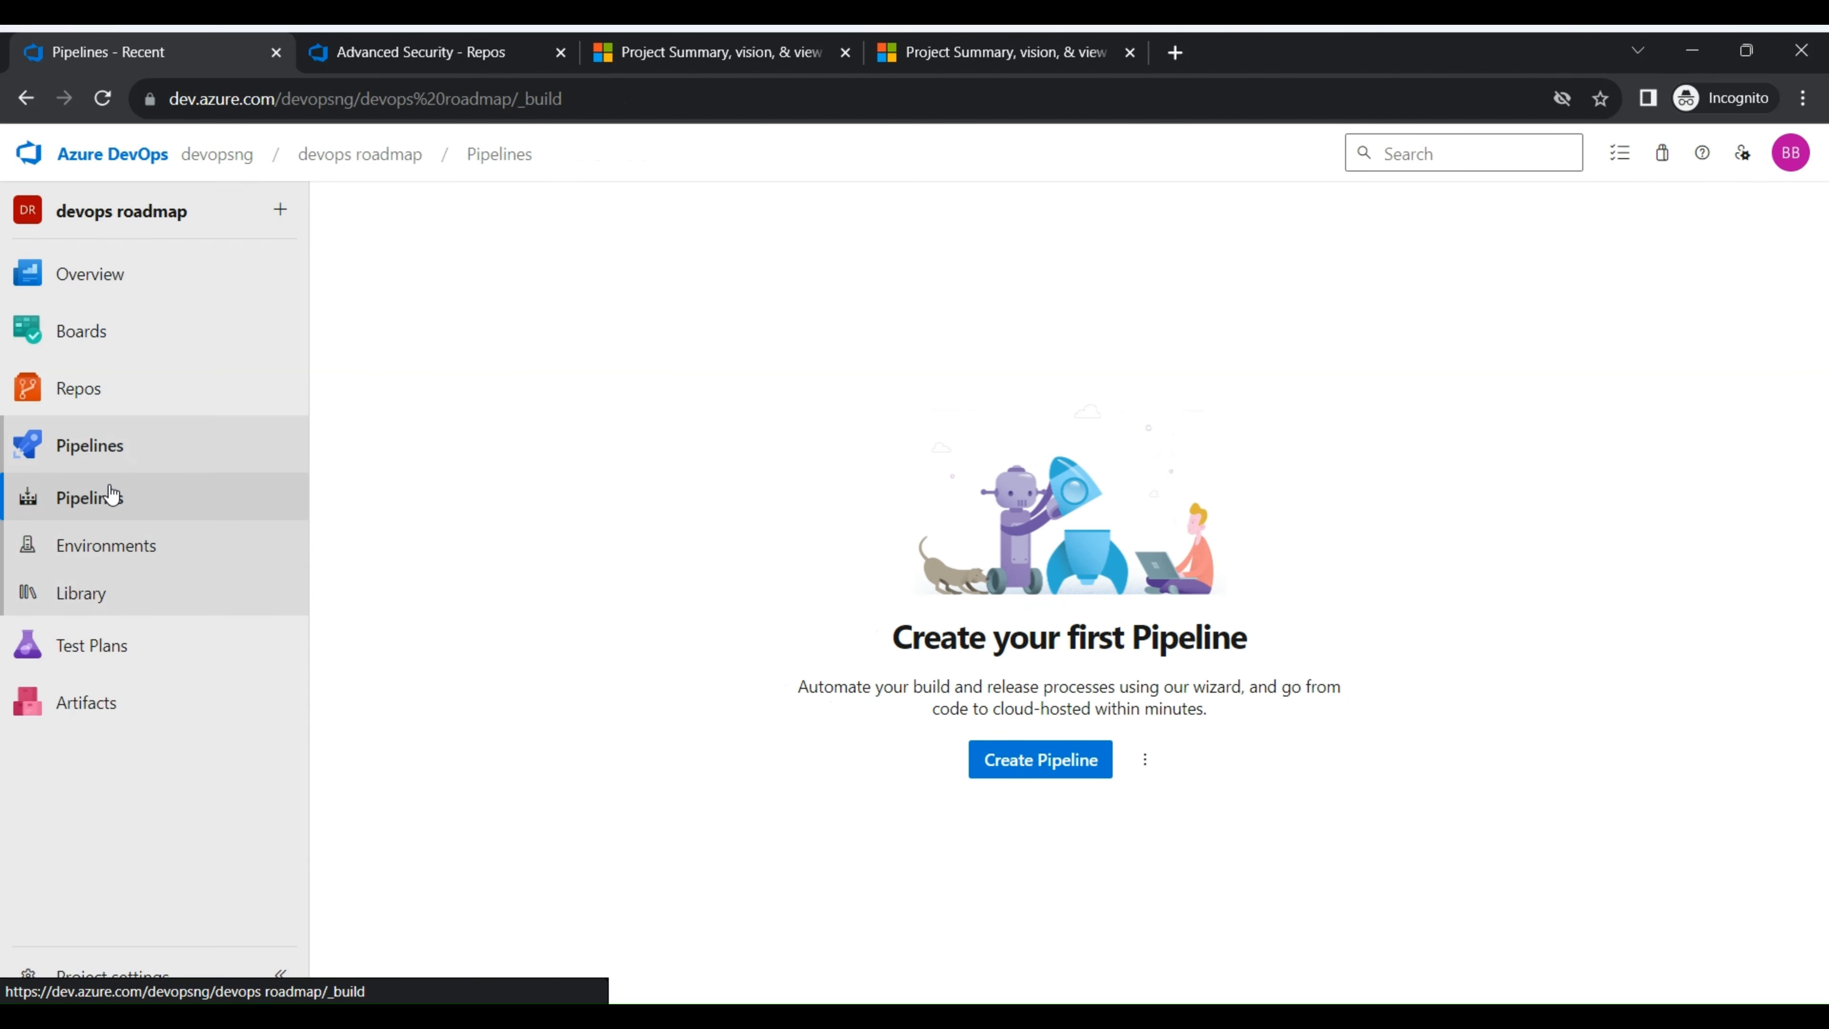
left_click(1155, 766)
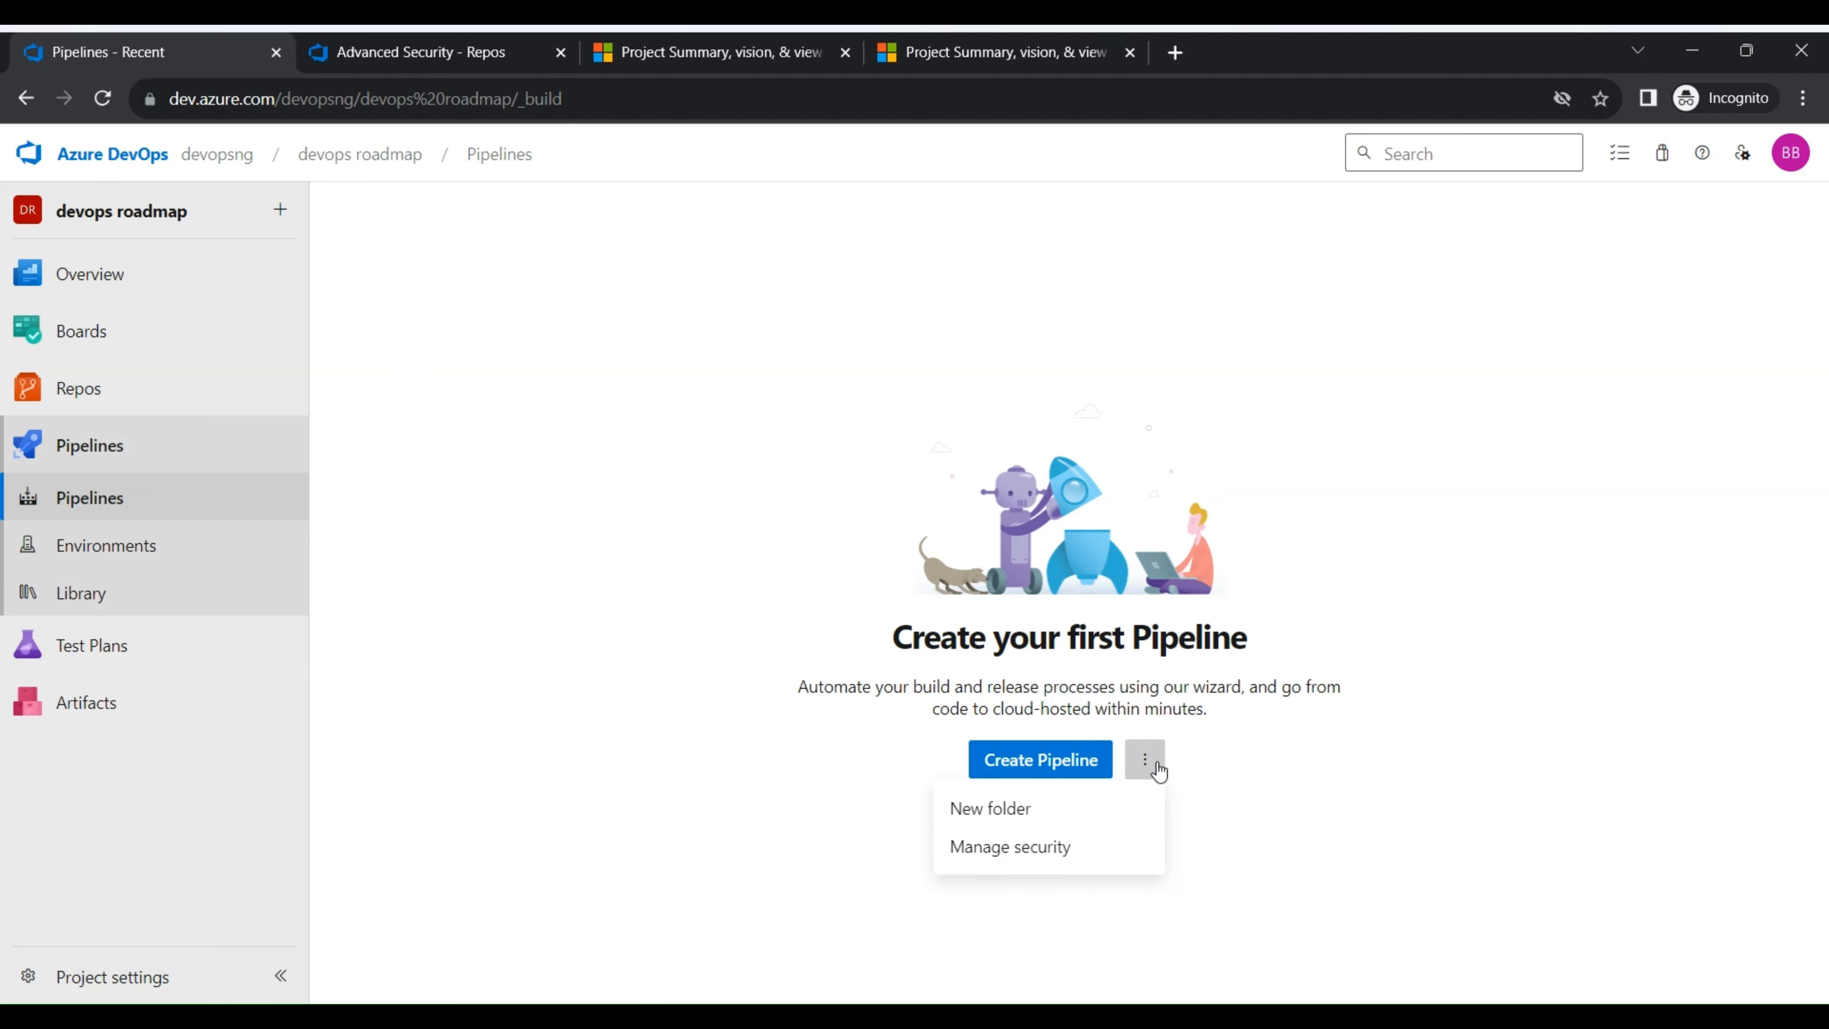
left_click(1156, 766)
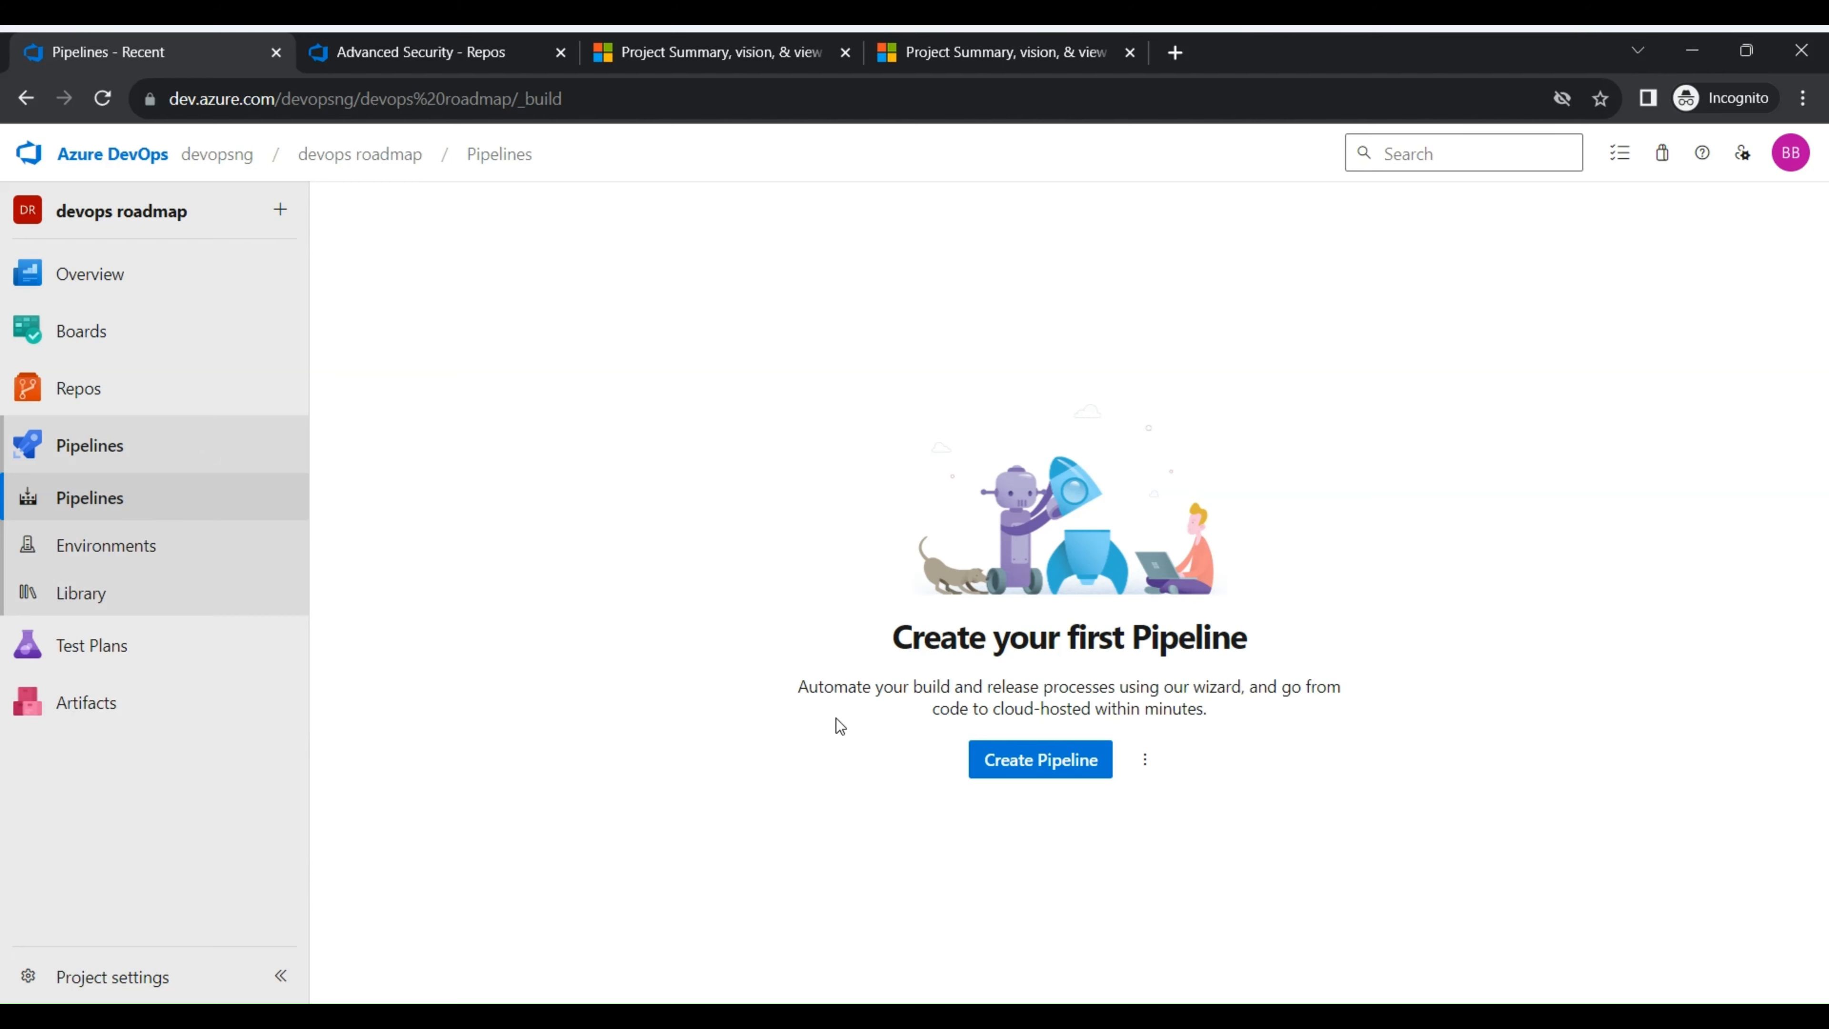
- Reload the Environments page, revisit the repository files, and return to the pipeline environments
left_click(158, 551)
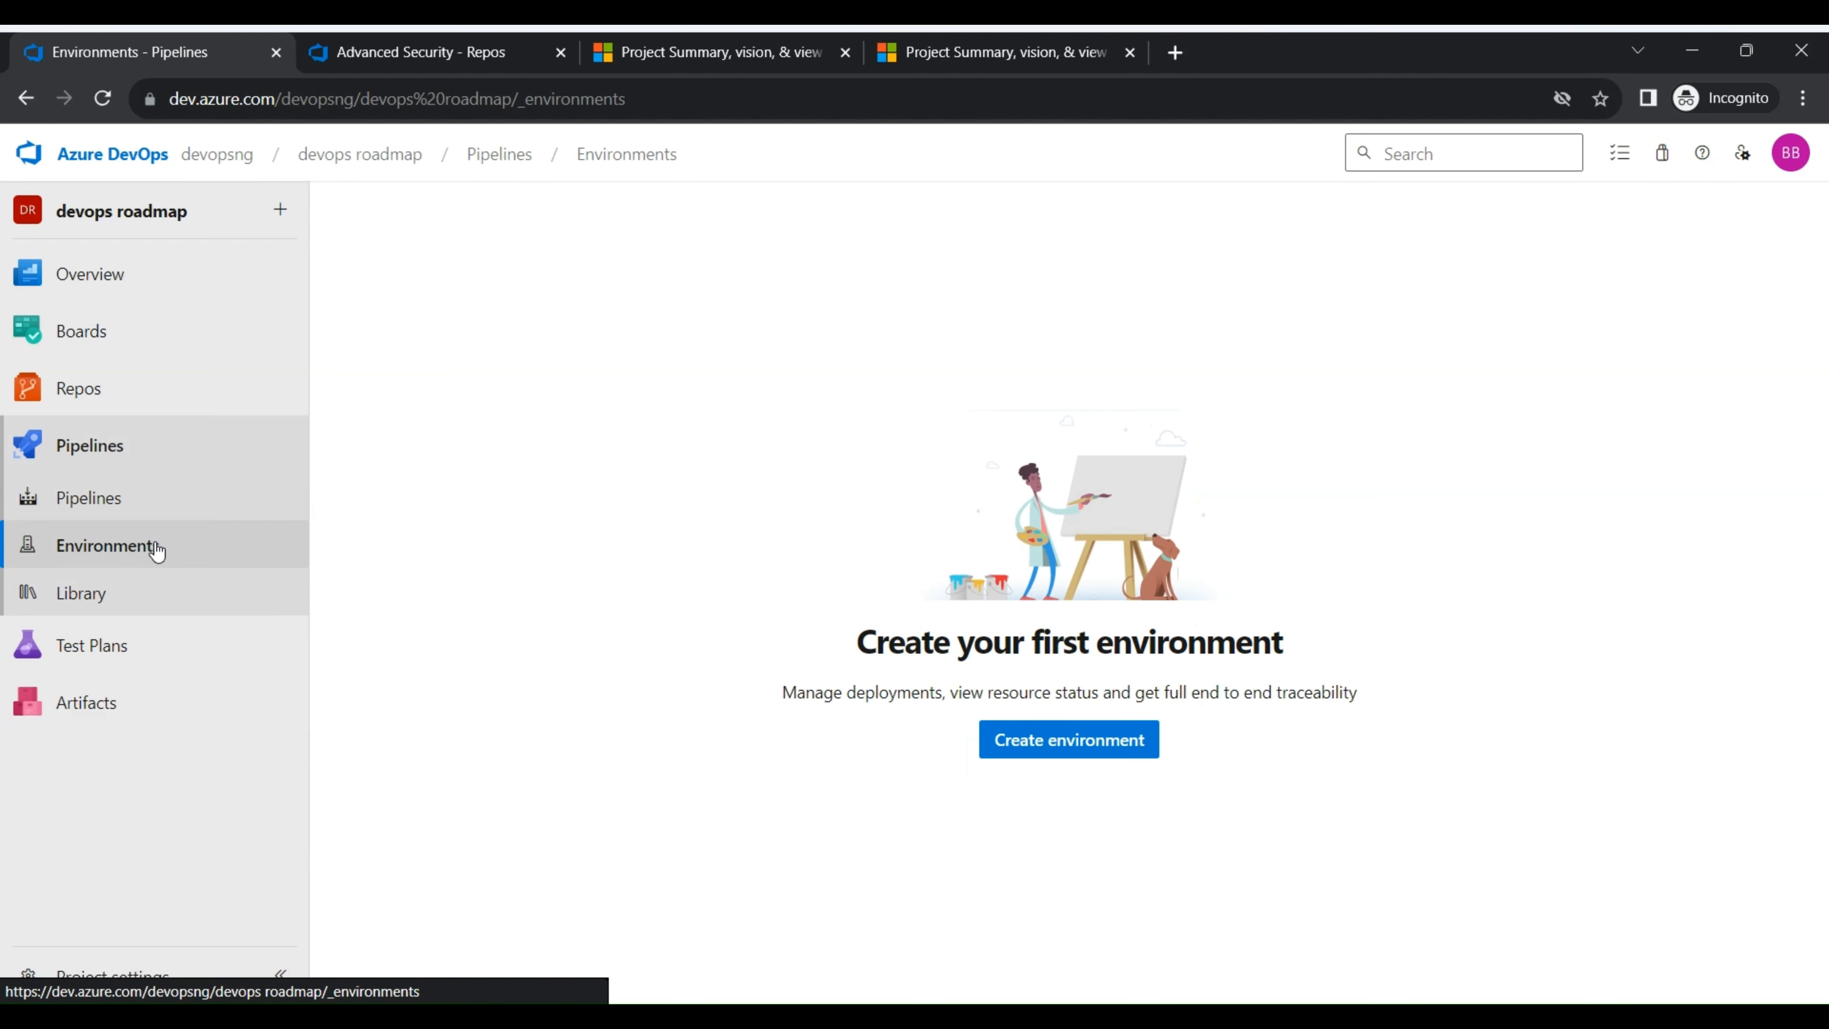
left_click(103, 107)
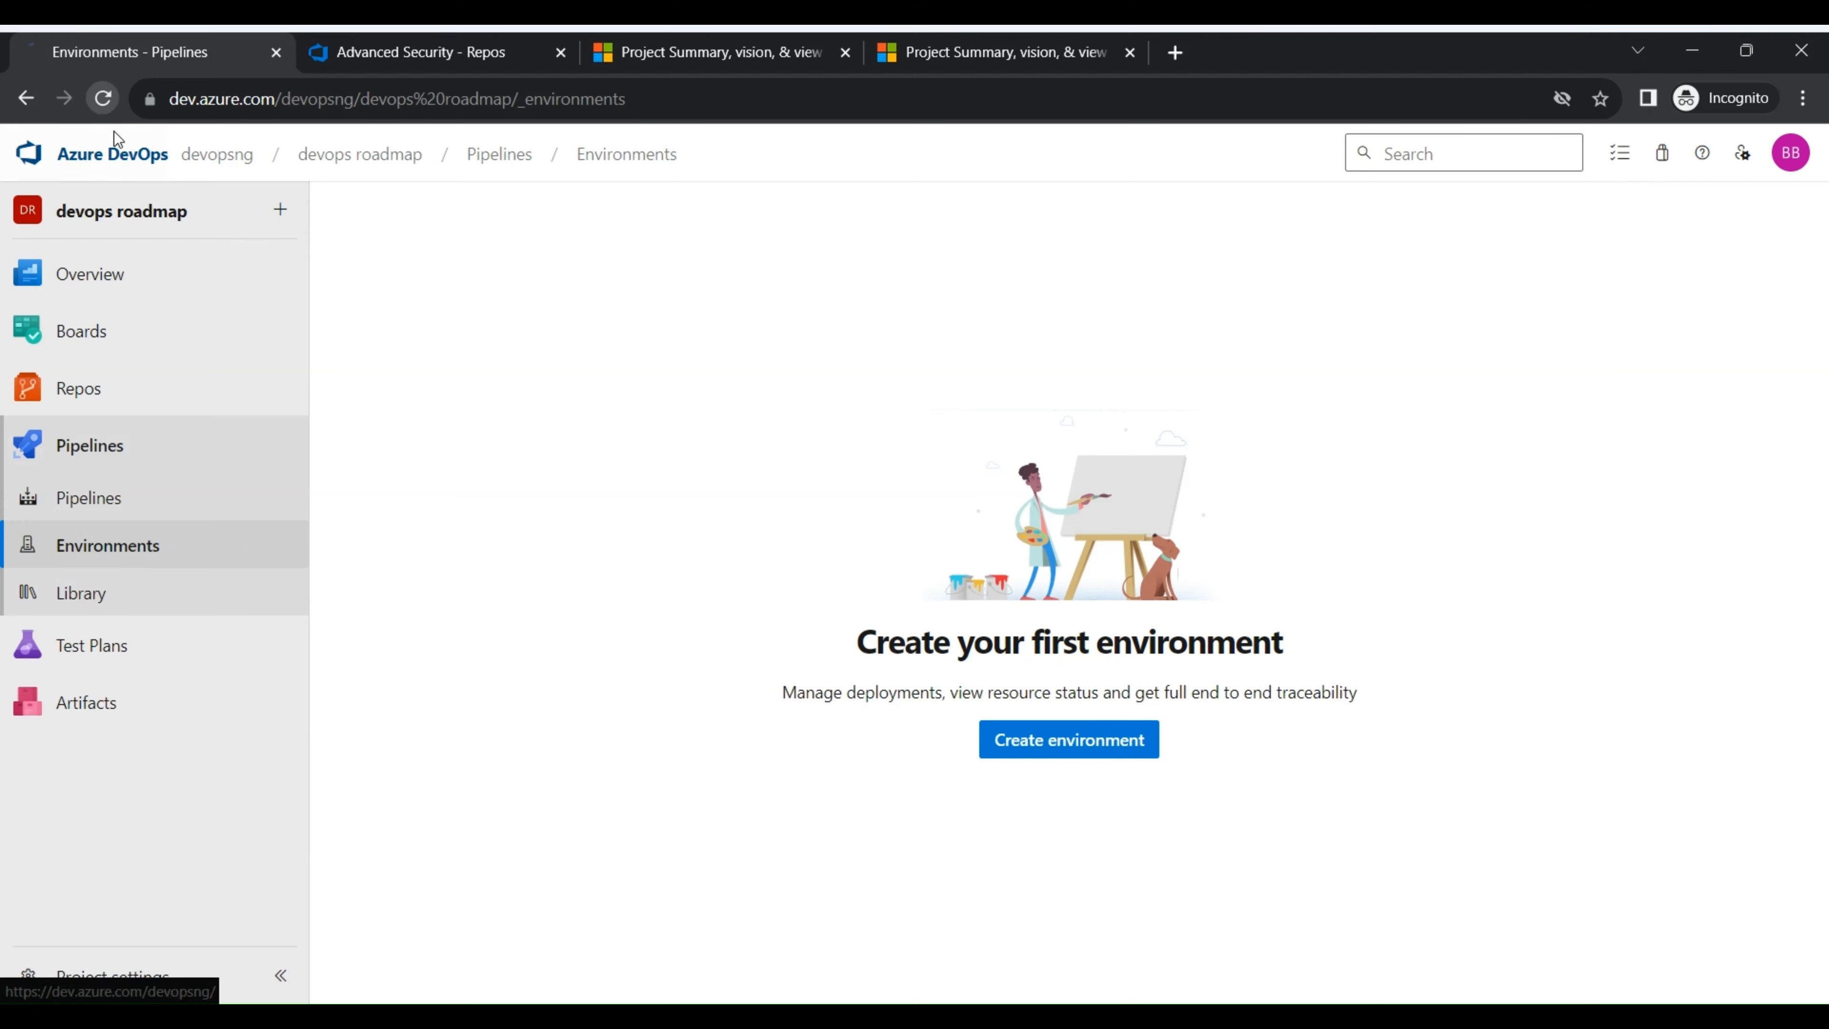
left_click(123, 396)
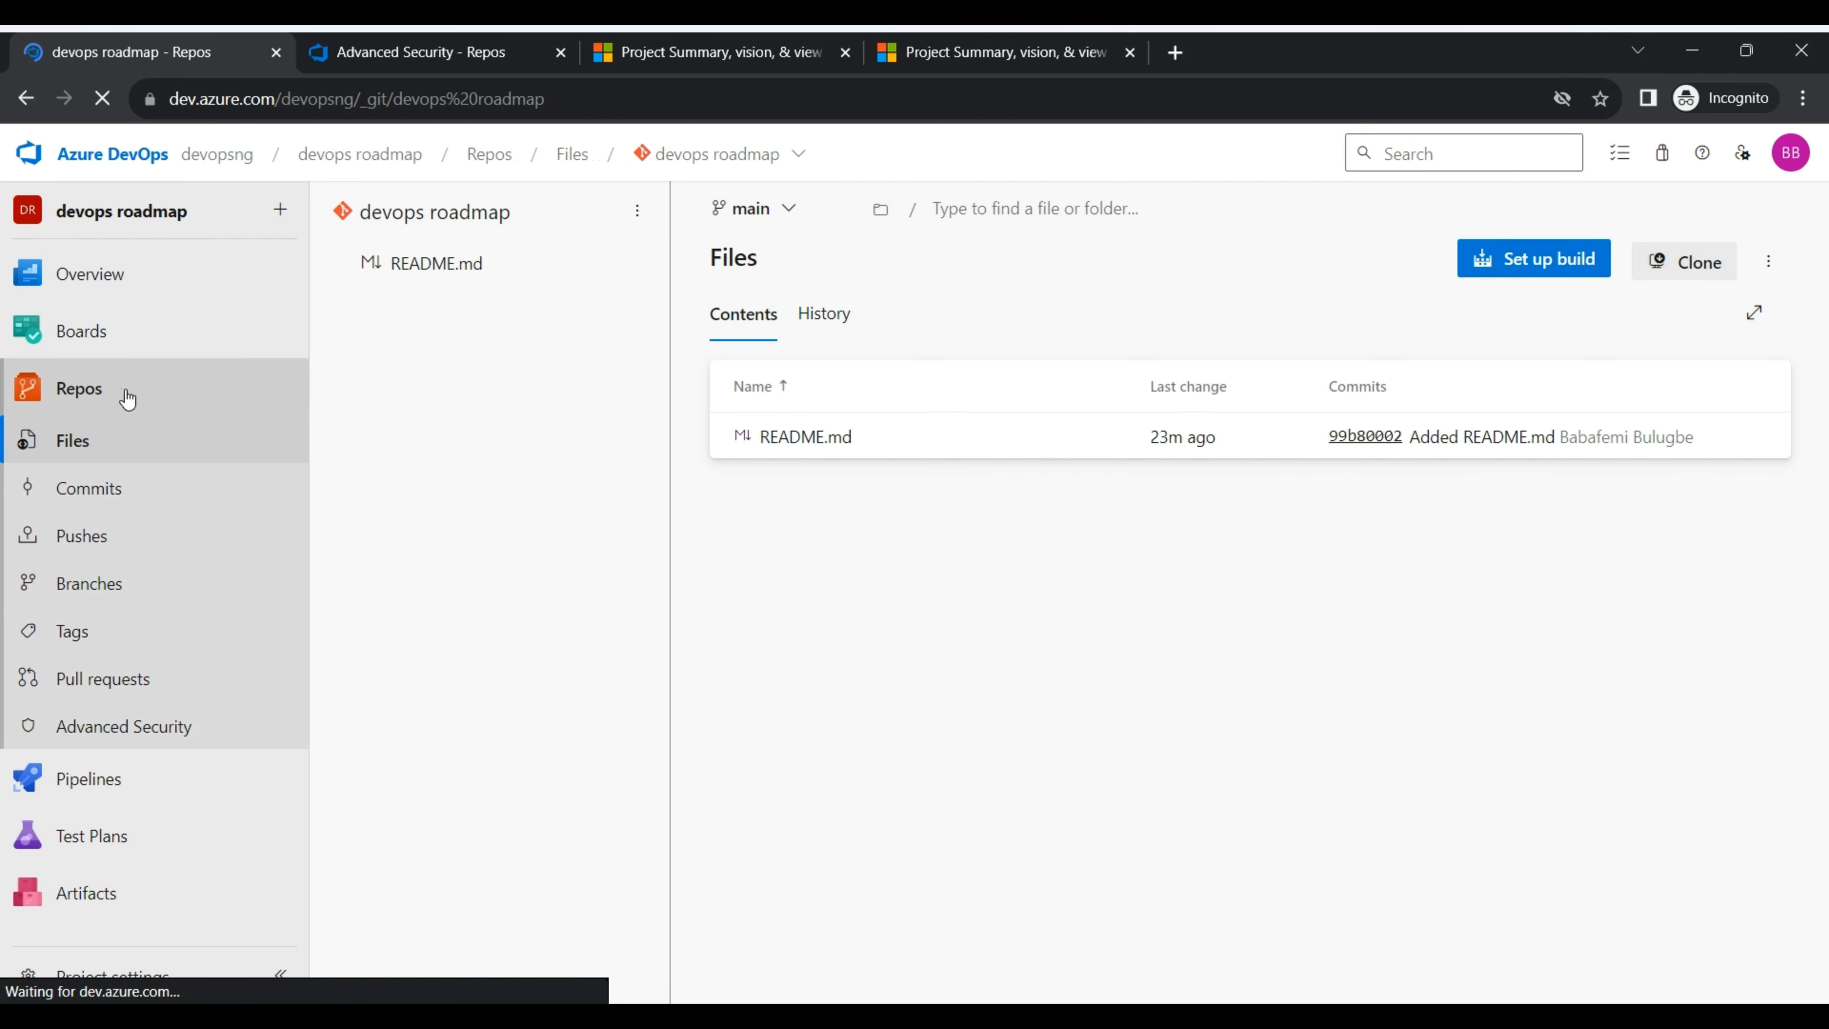
left_click(99, 791)
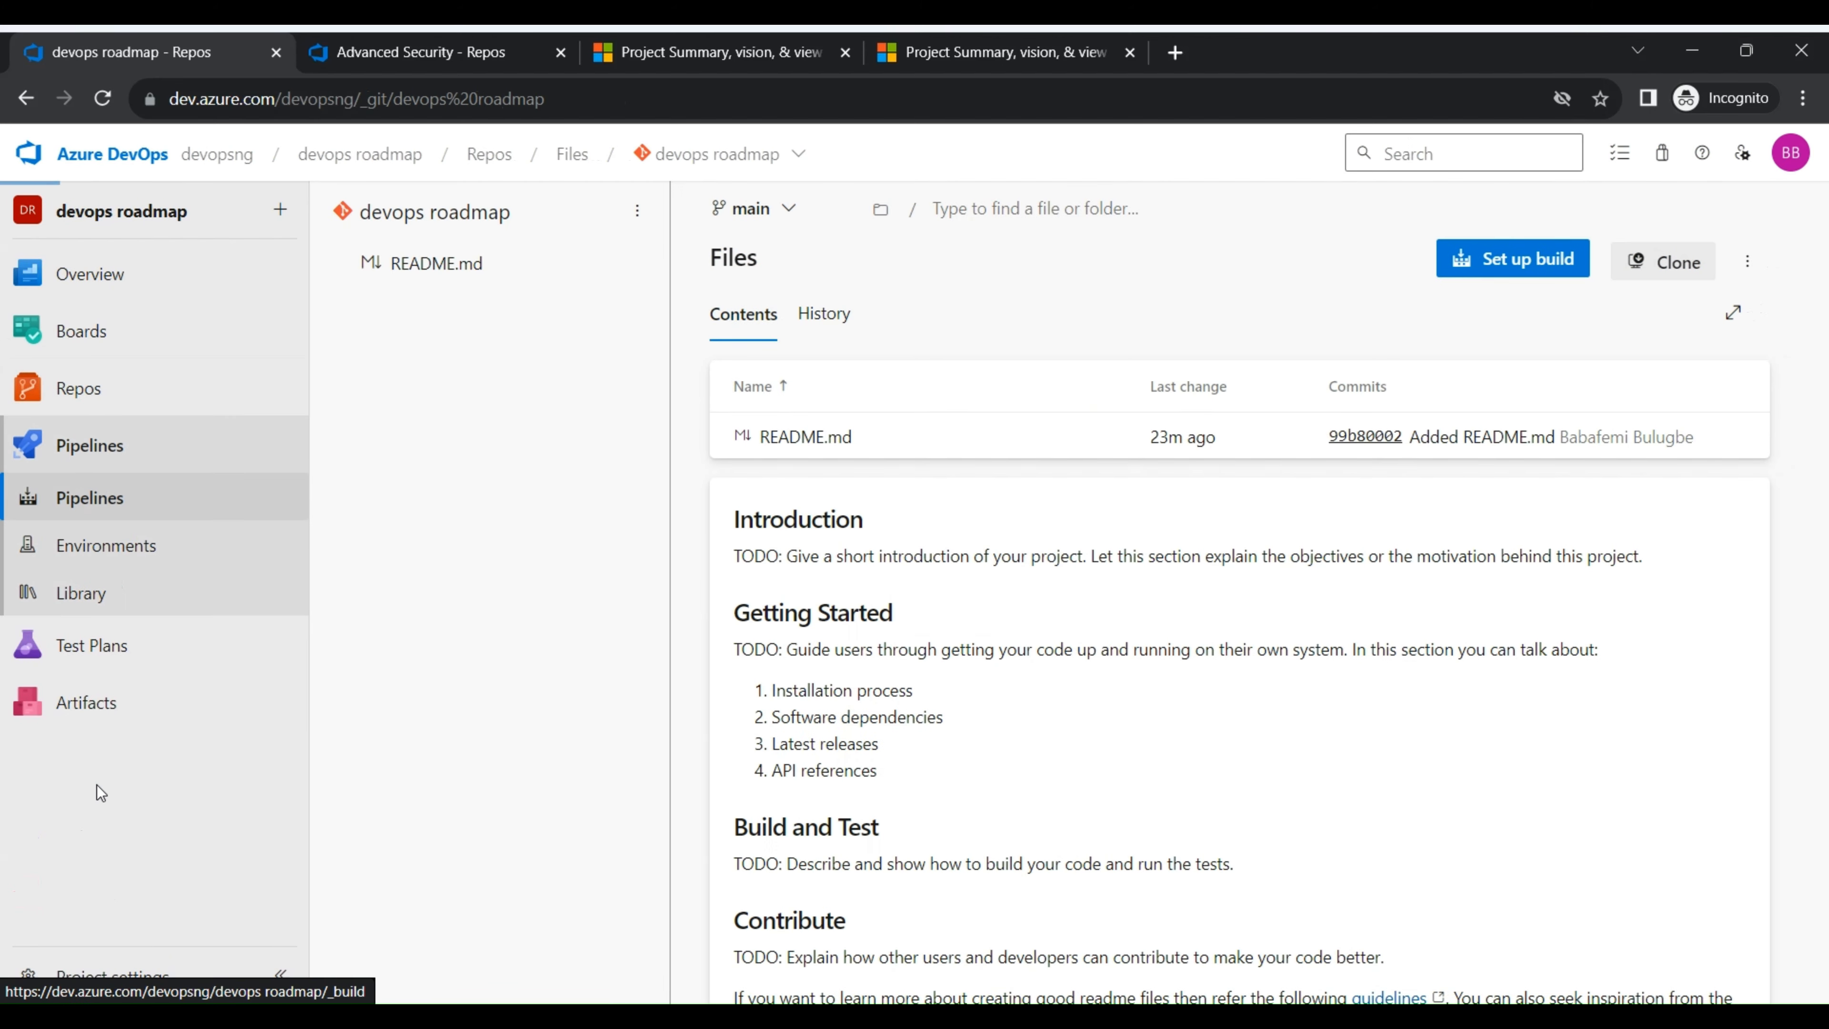
left_click(166, 550)
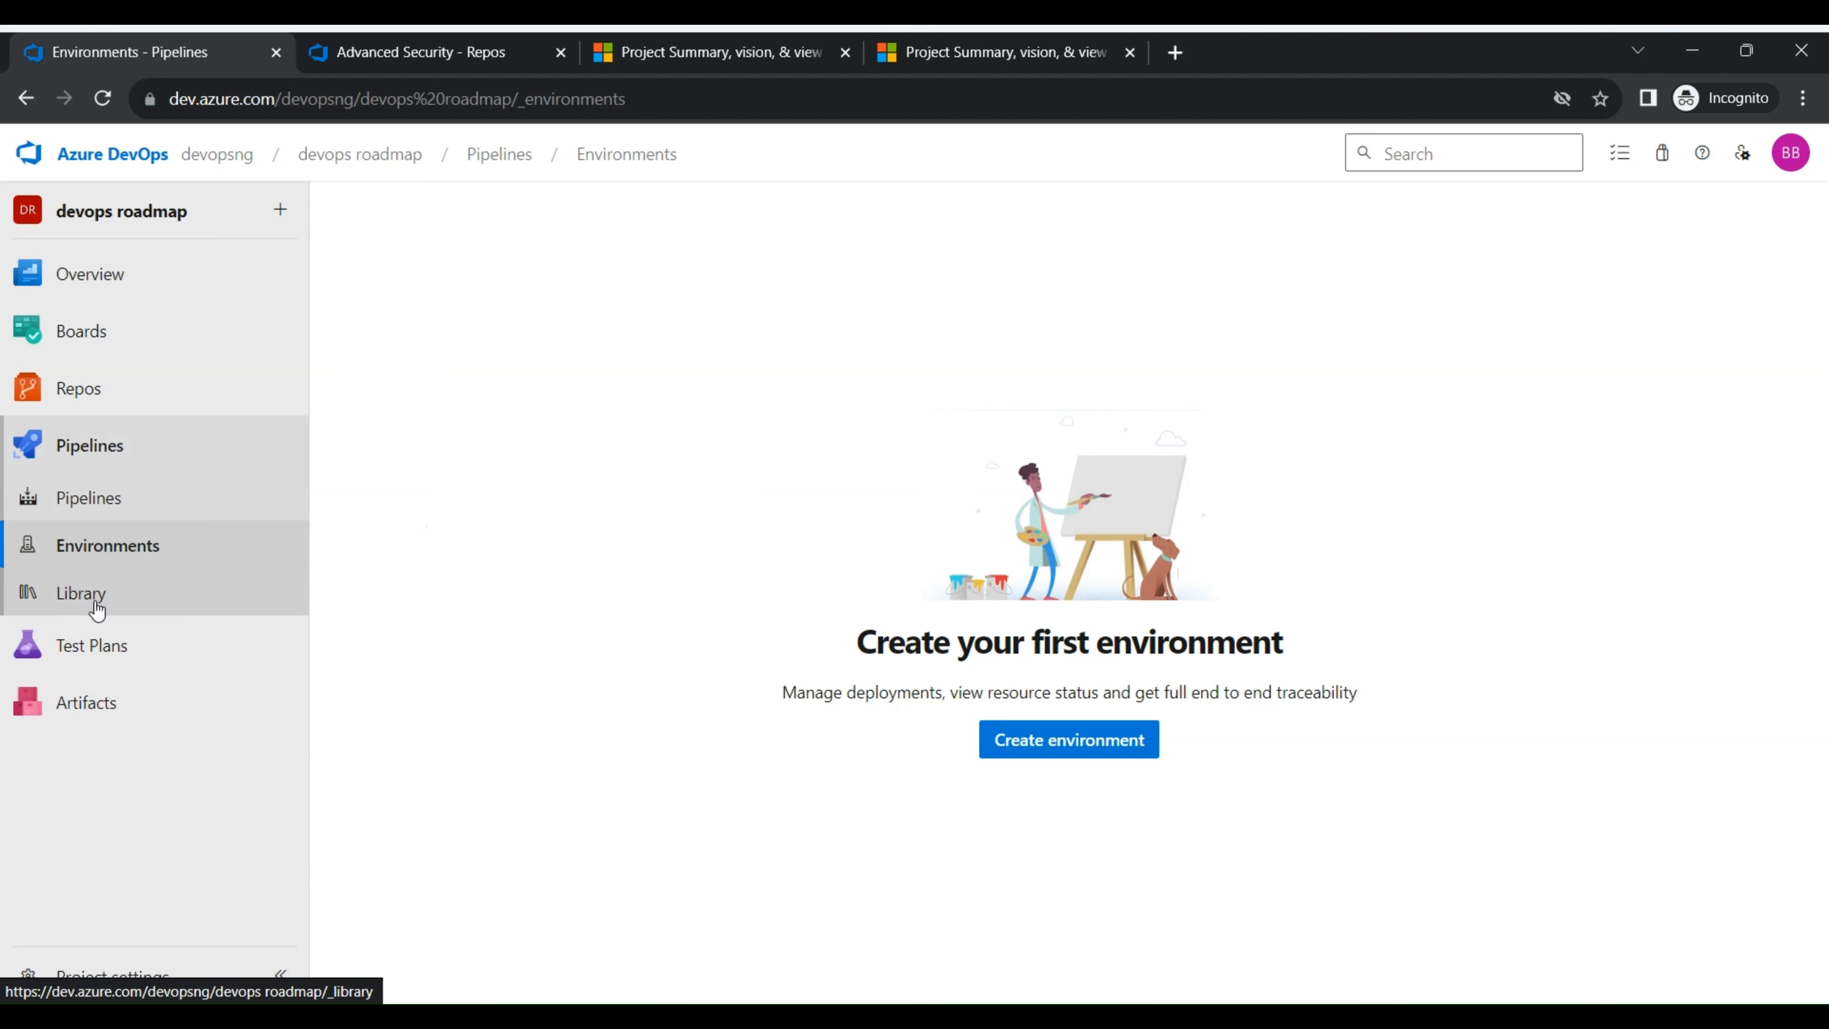
- Start a new variable group in the pipeline Library and add a variable called name with a person's name as its value
left_click(126, 612)
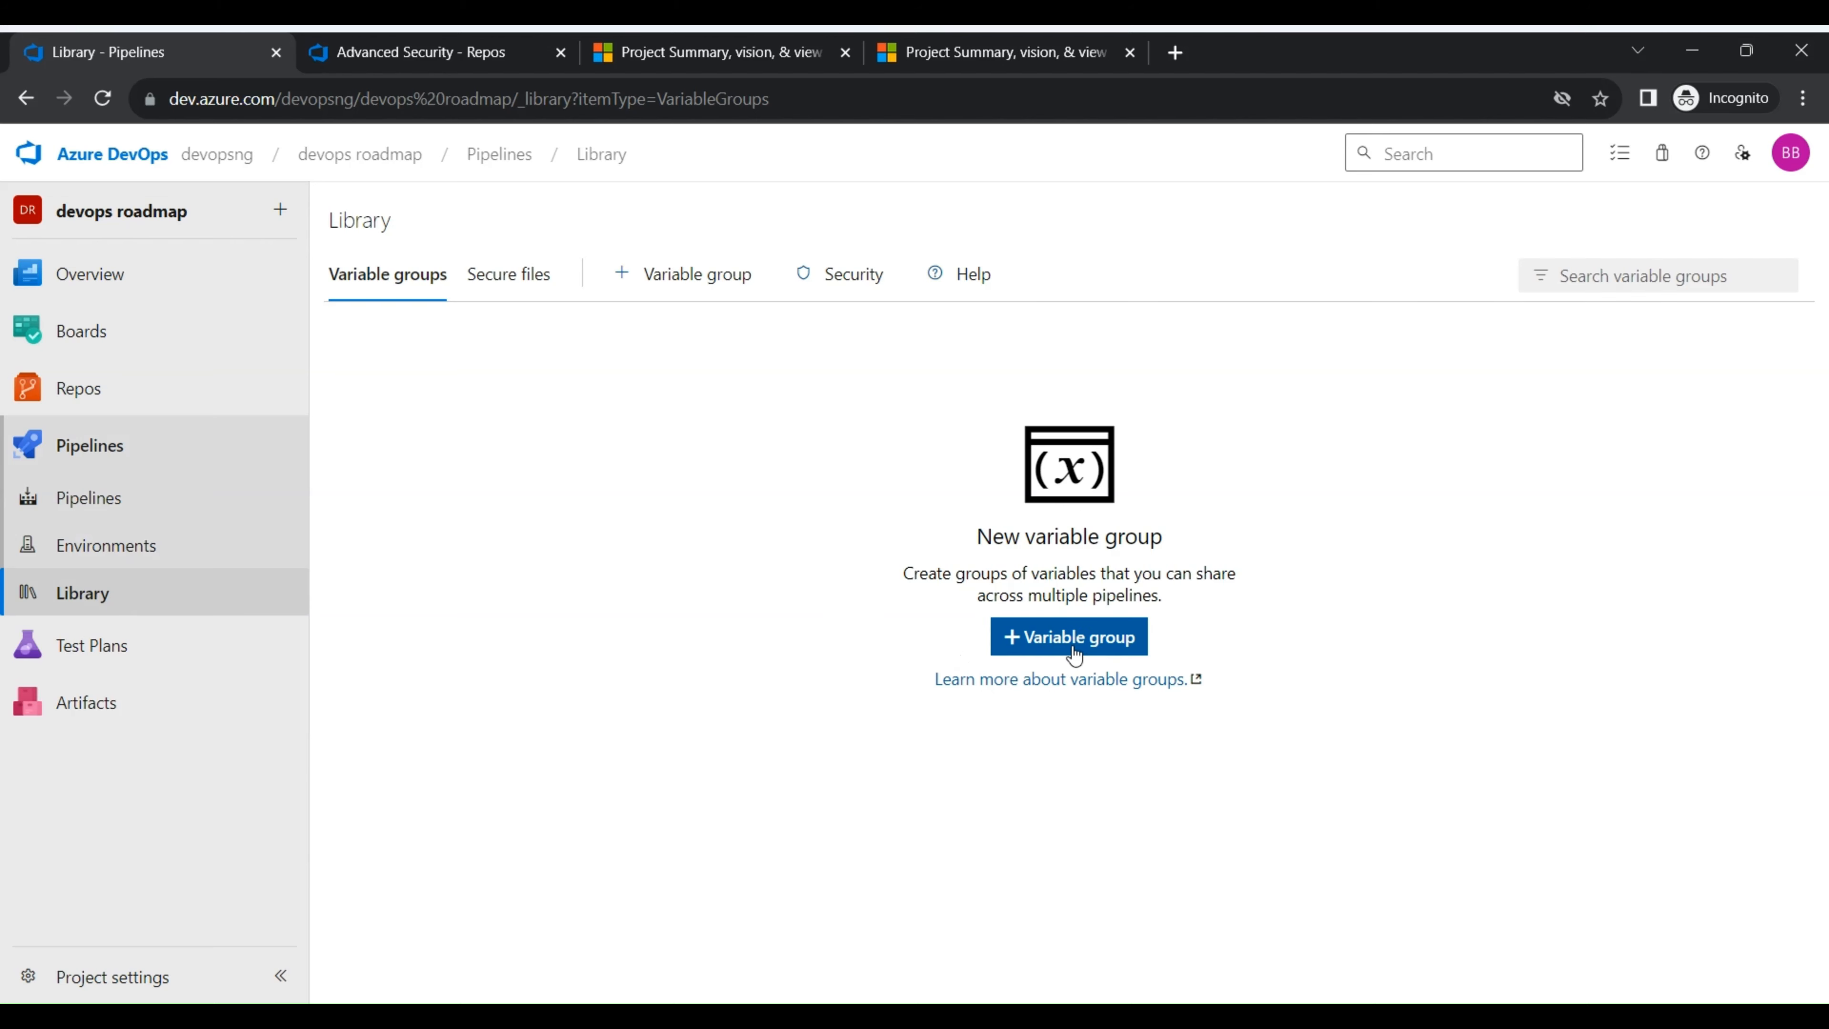
left_click(1051, 640)
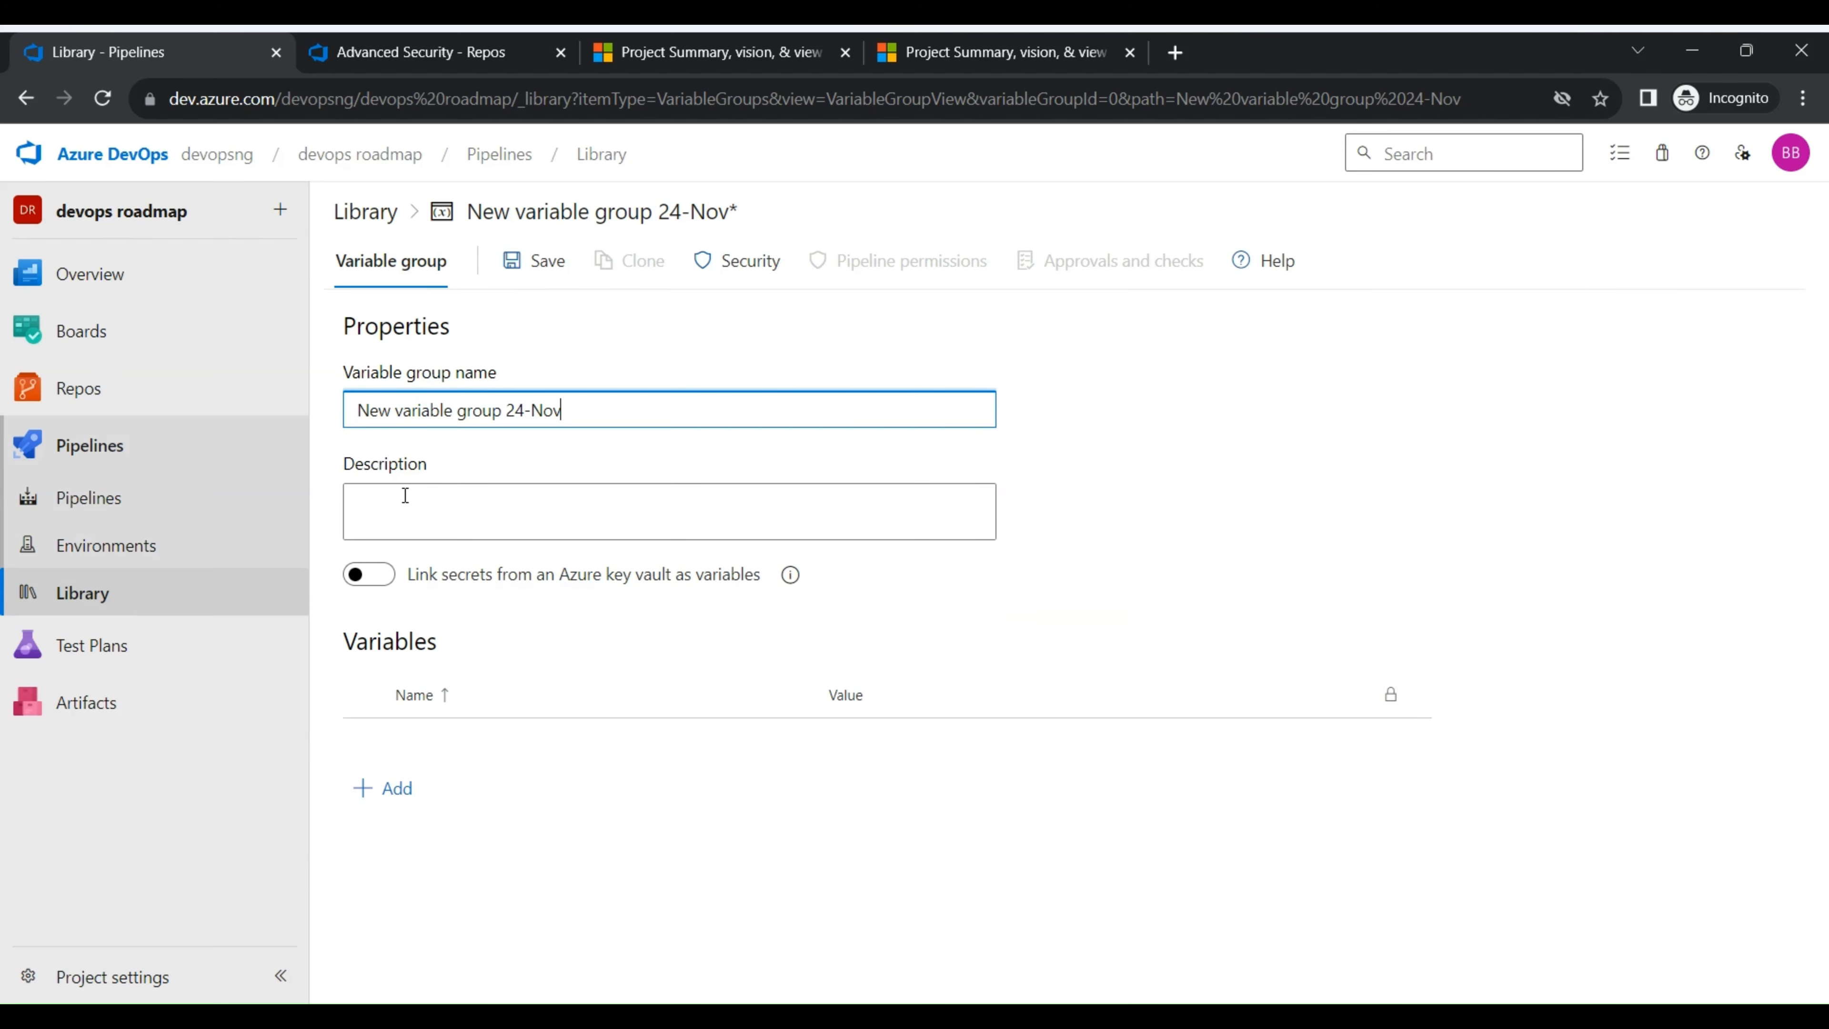
left_click(418, 799)
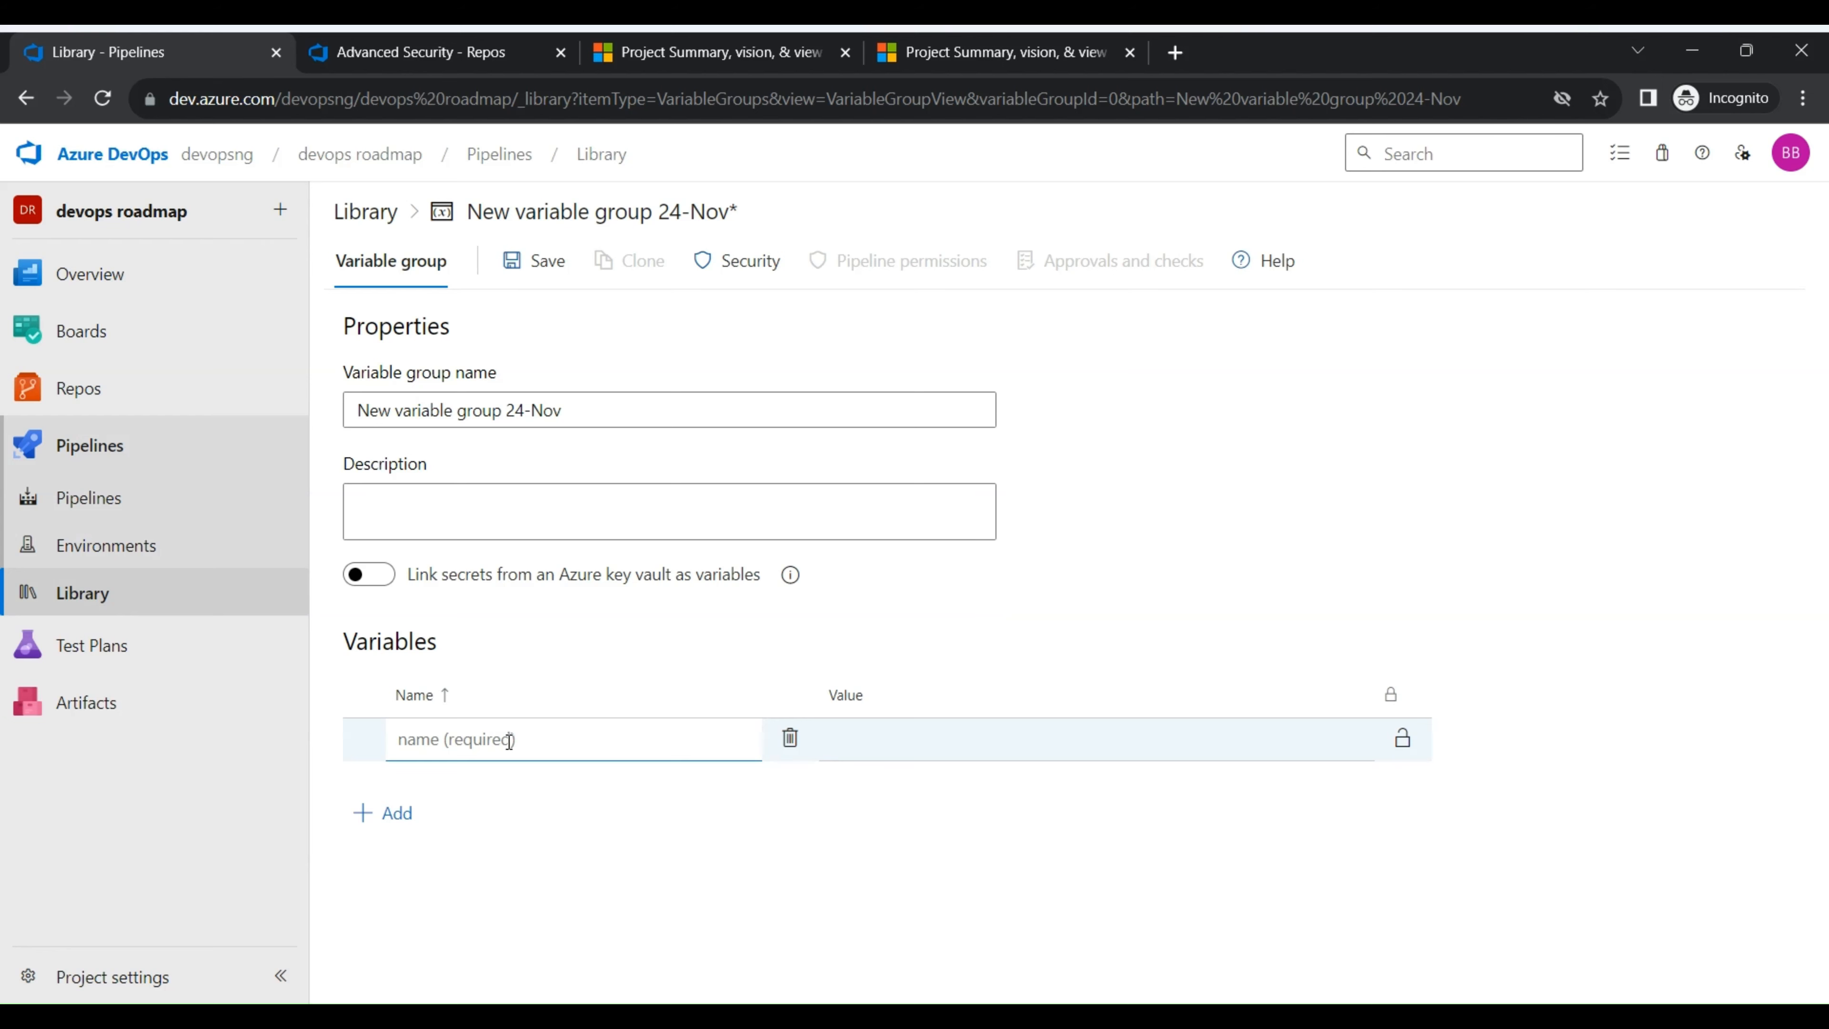
type("name")
key("Return")
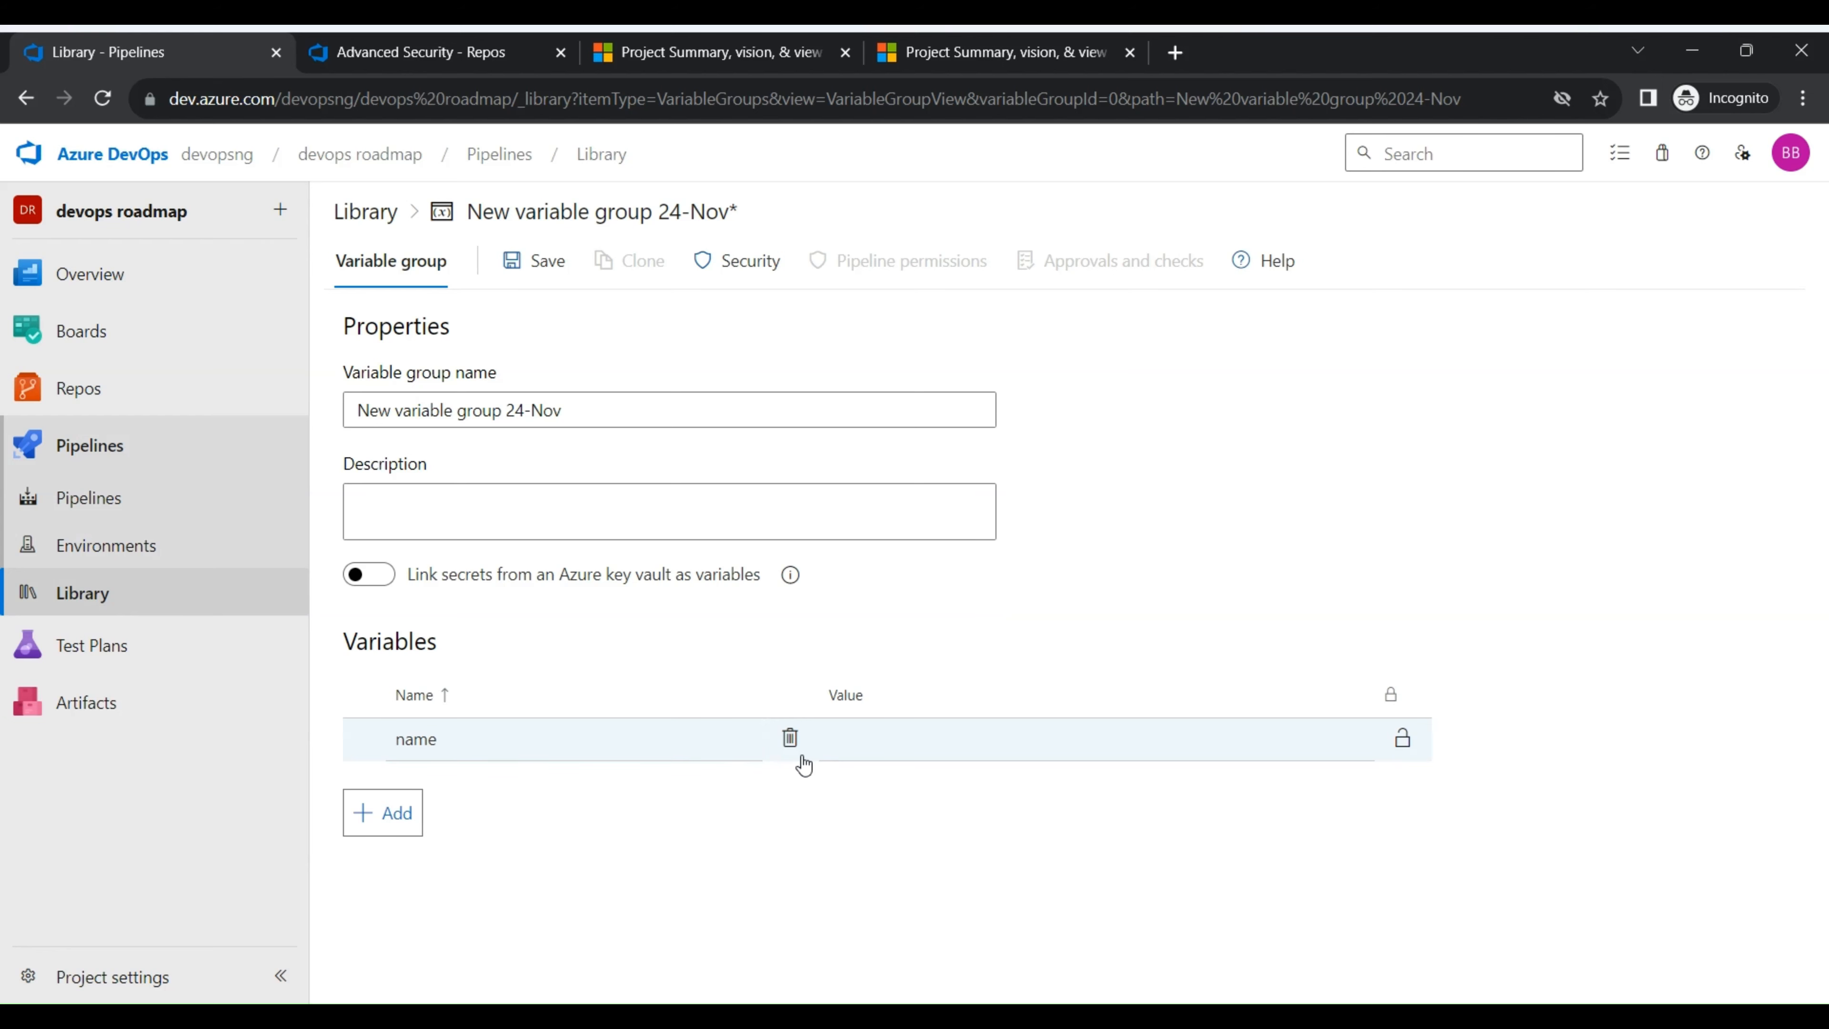
left_click(932, 740)
type("baba")
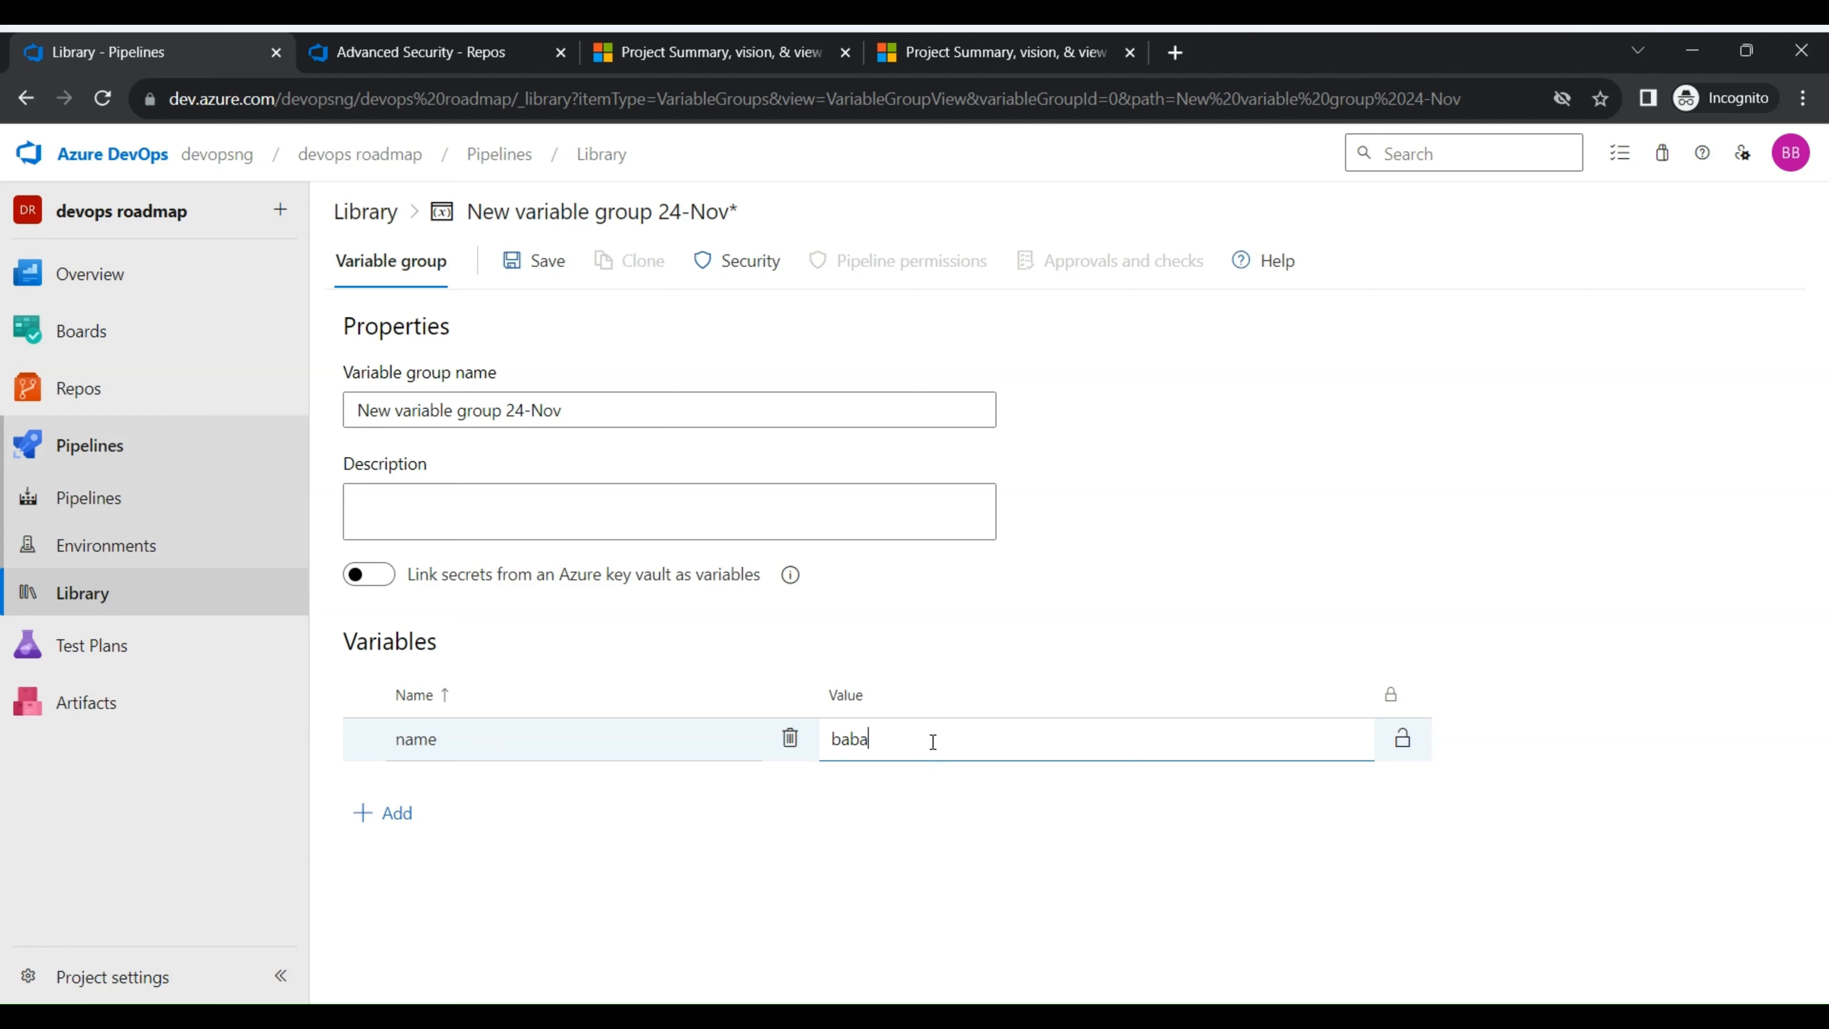
type("femi")
left_click(1363, 654)
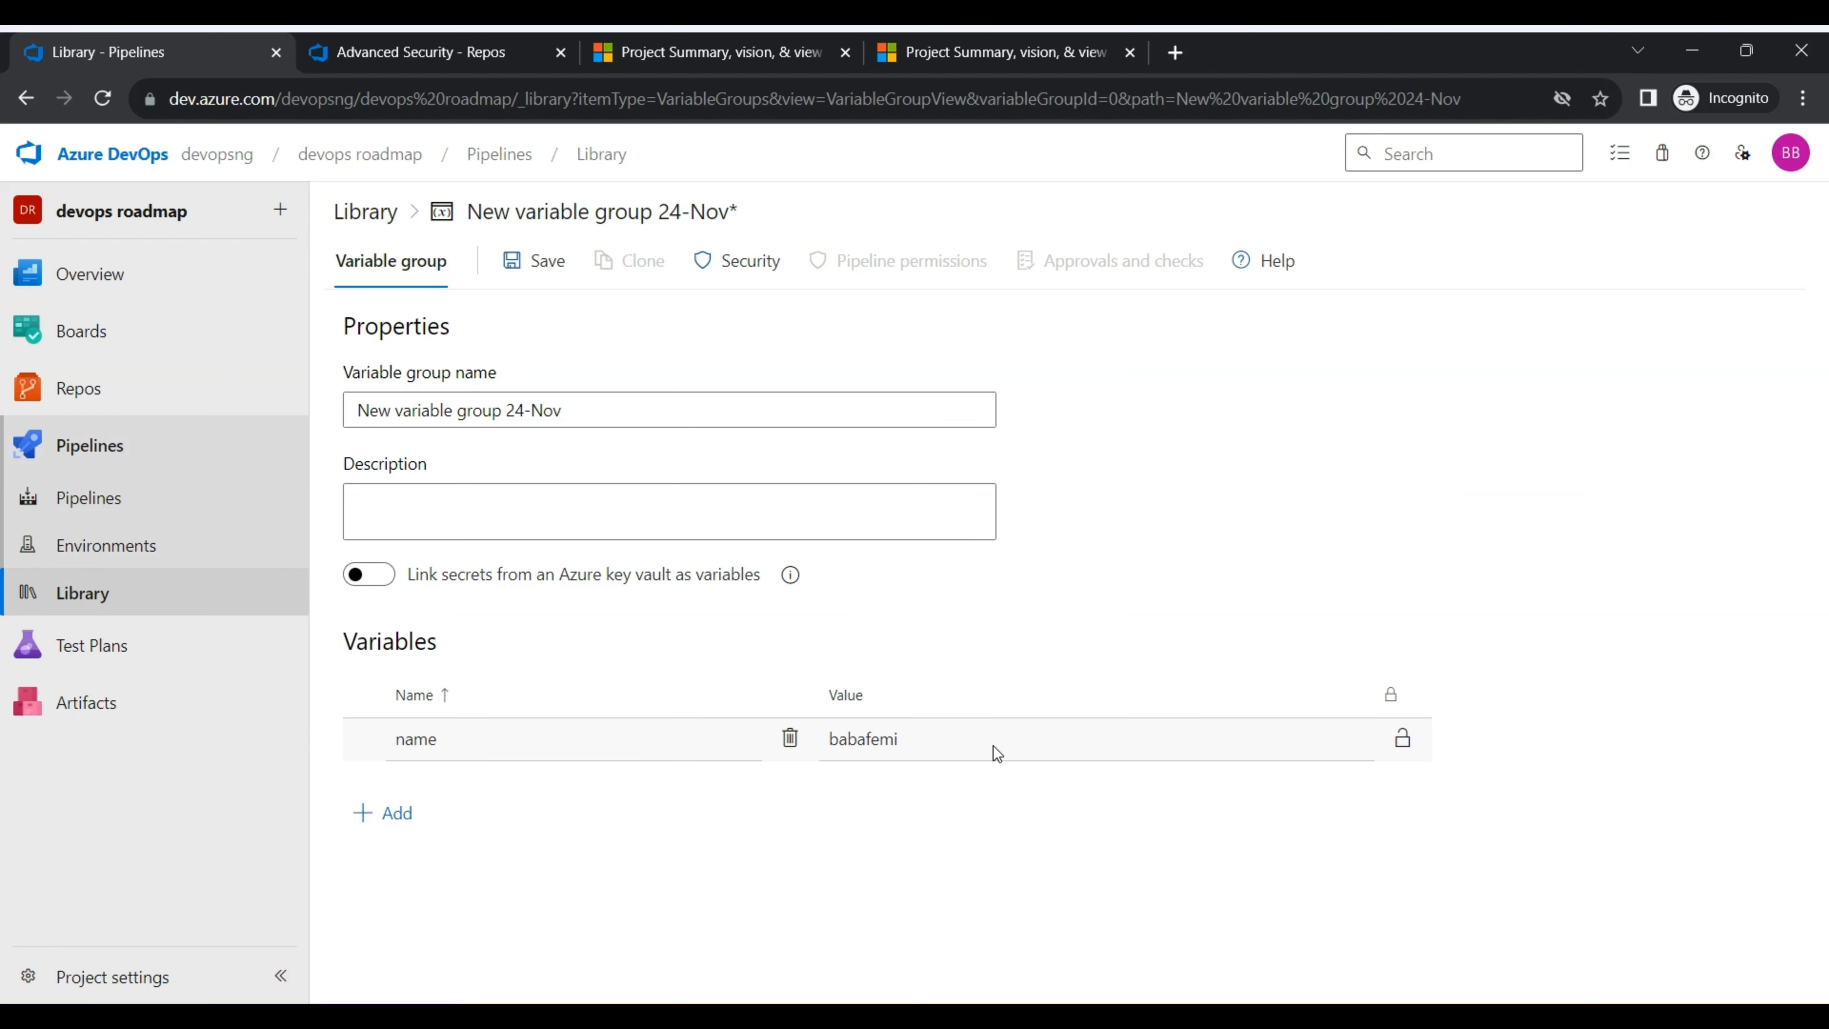
- Enable linking secrets from an Azure key vault as variables for the new variable group
left_click_drag(992, 746, 808, 746)
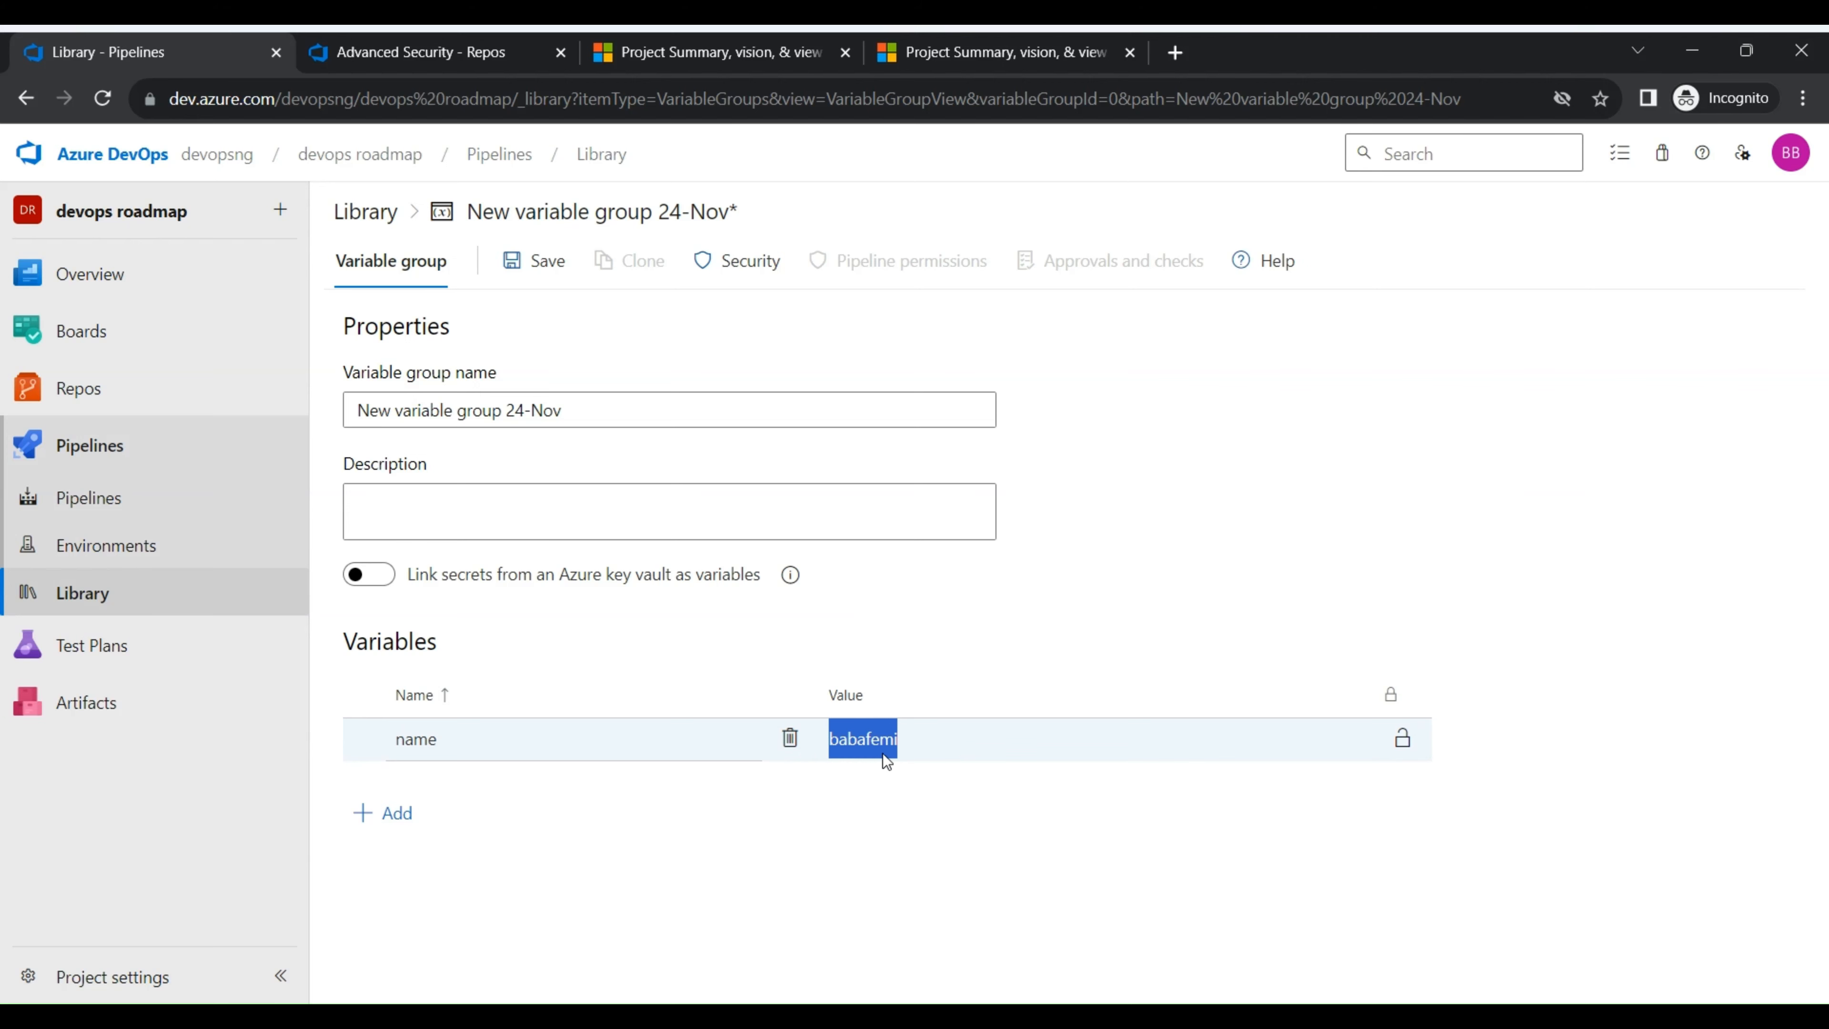
left_click(389, 576)
left_click(949, 655)
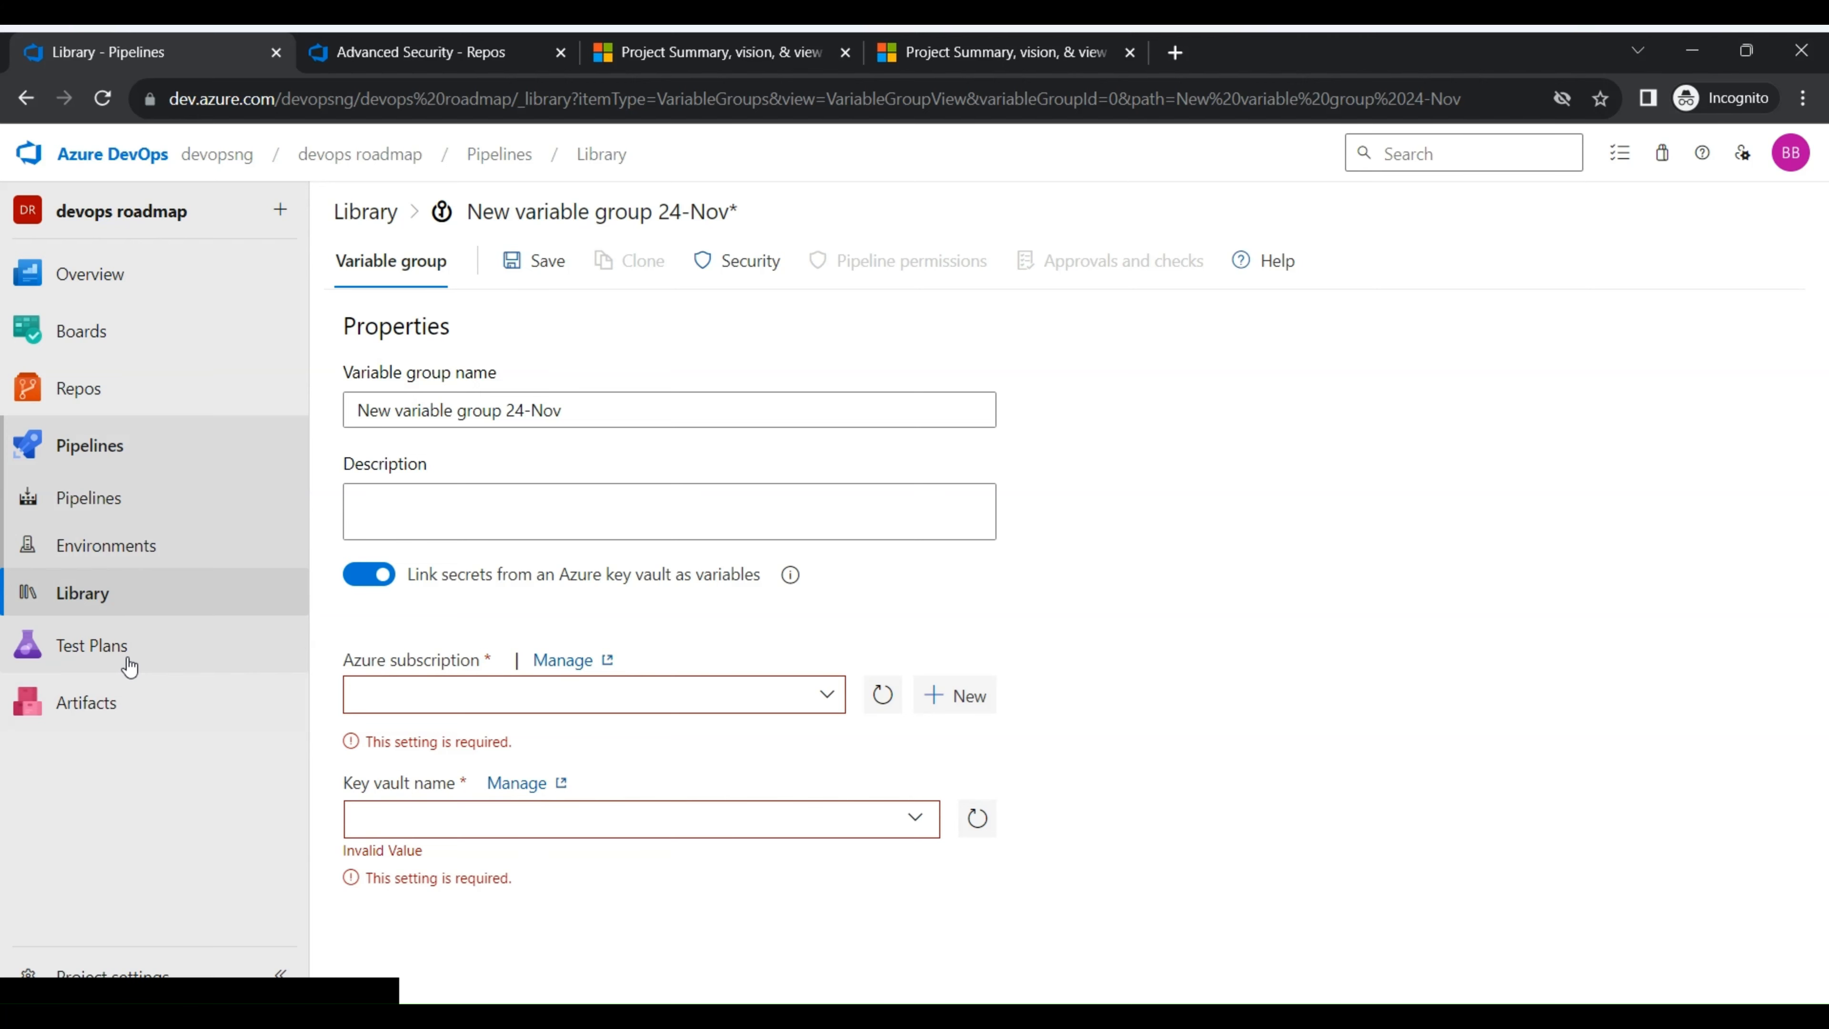
- Discard the unsaved variable group and open the project's Test Plans page
mouse_move(126, 652)
left_click(401, 685)
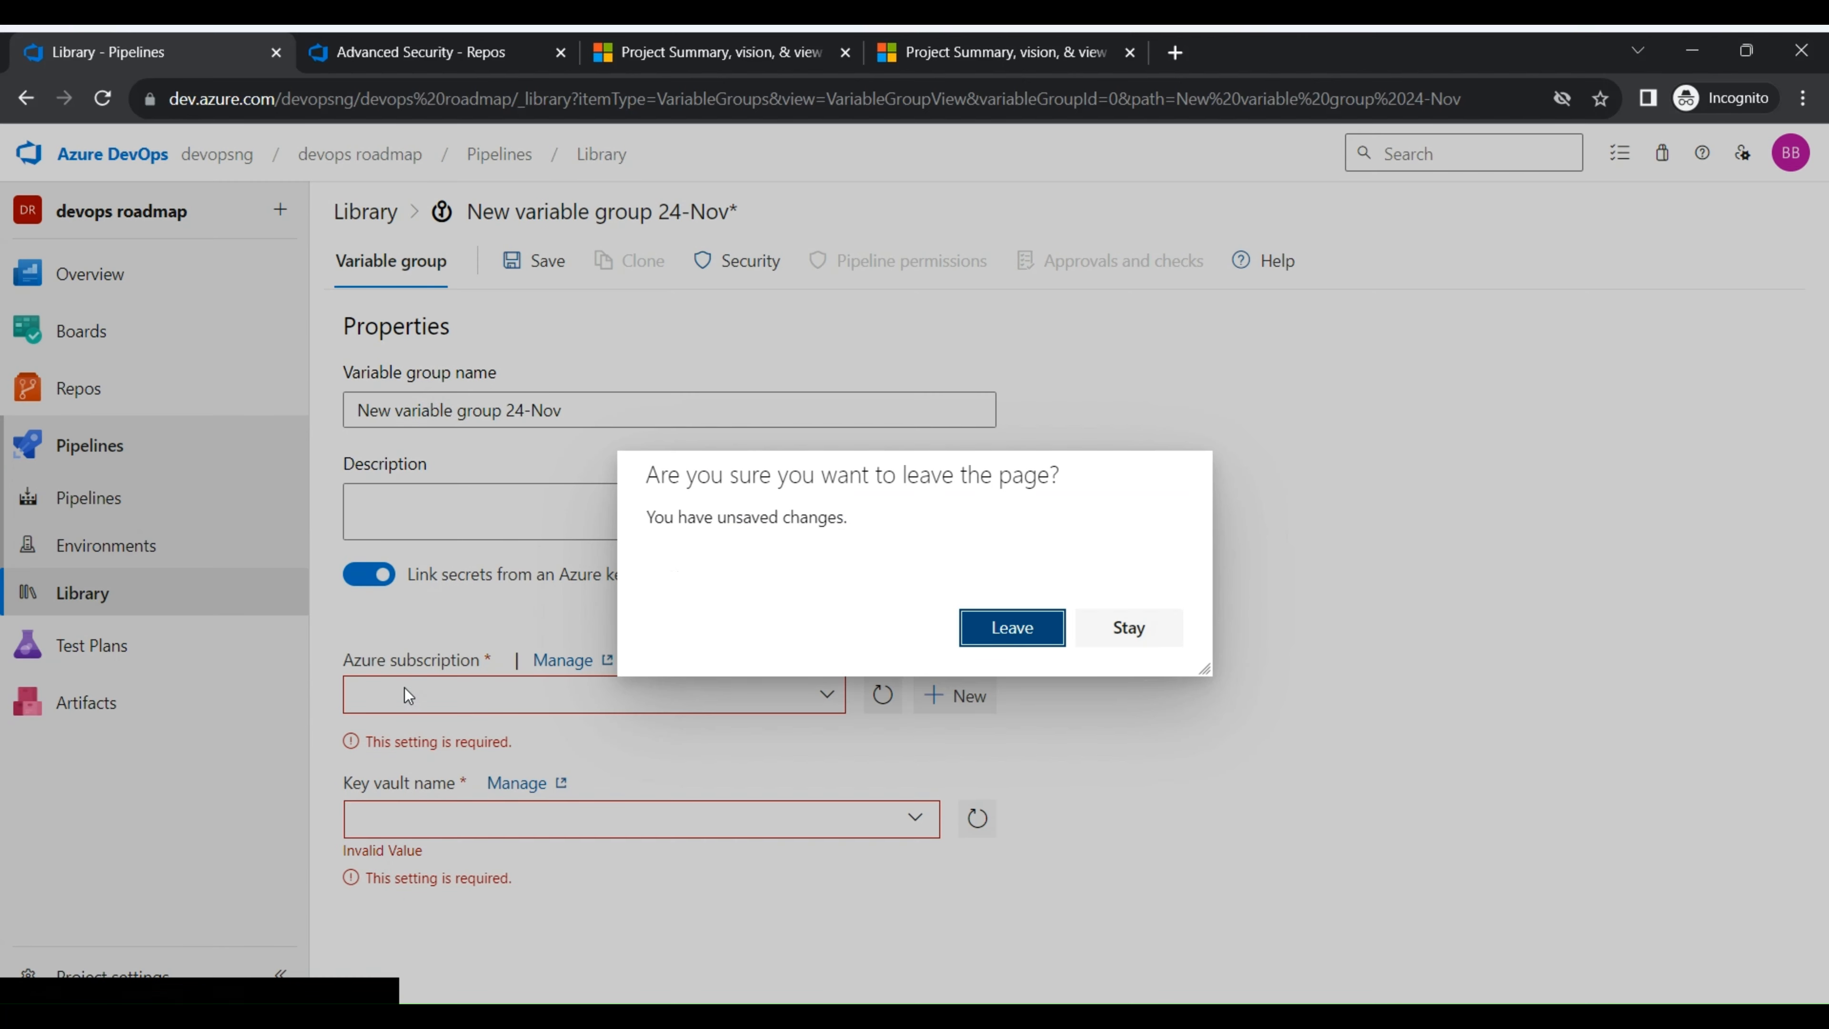
left_click(1041, 628)
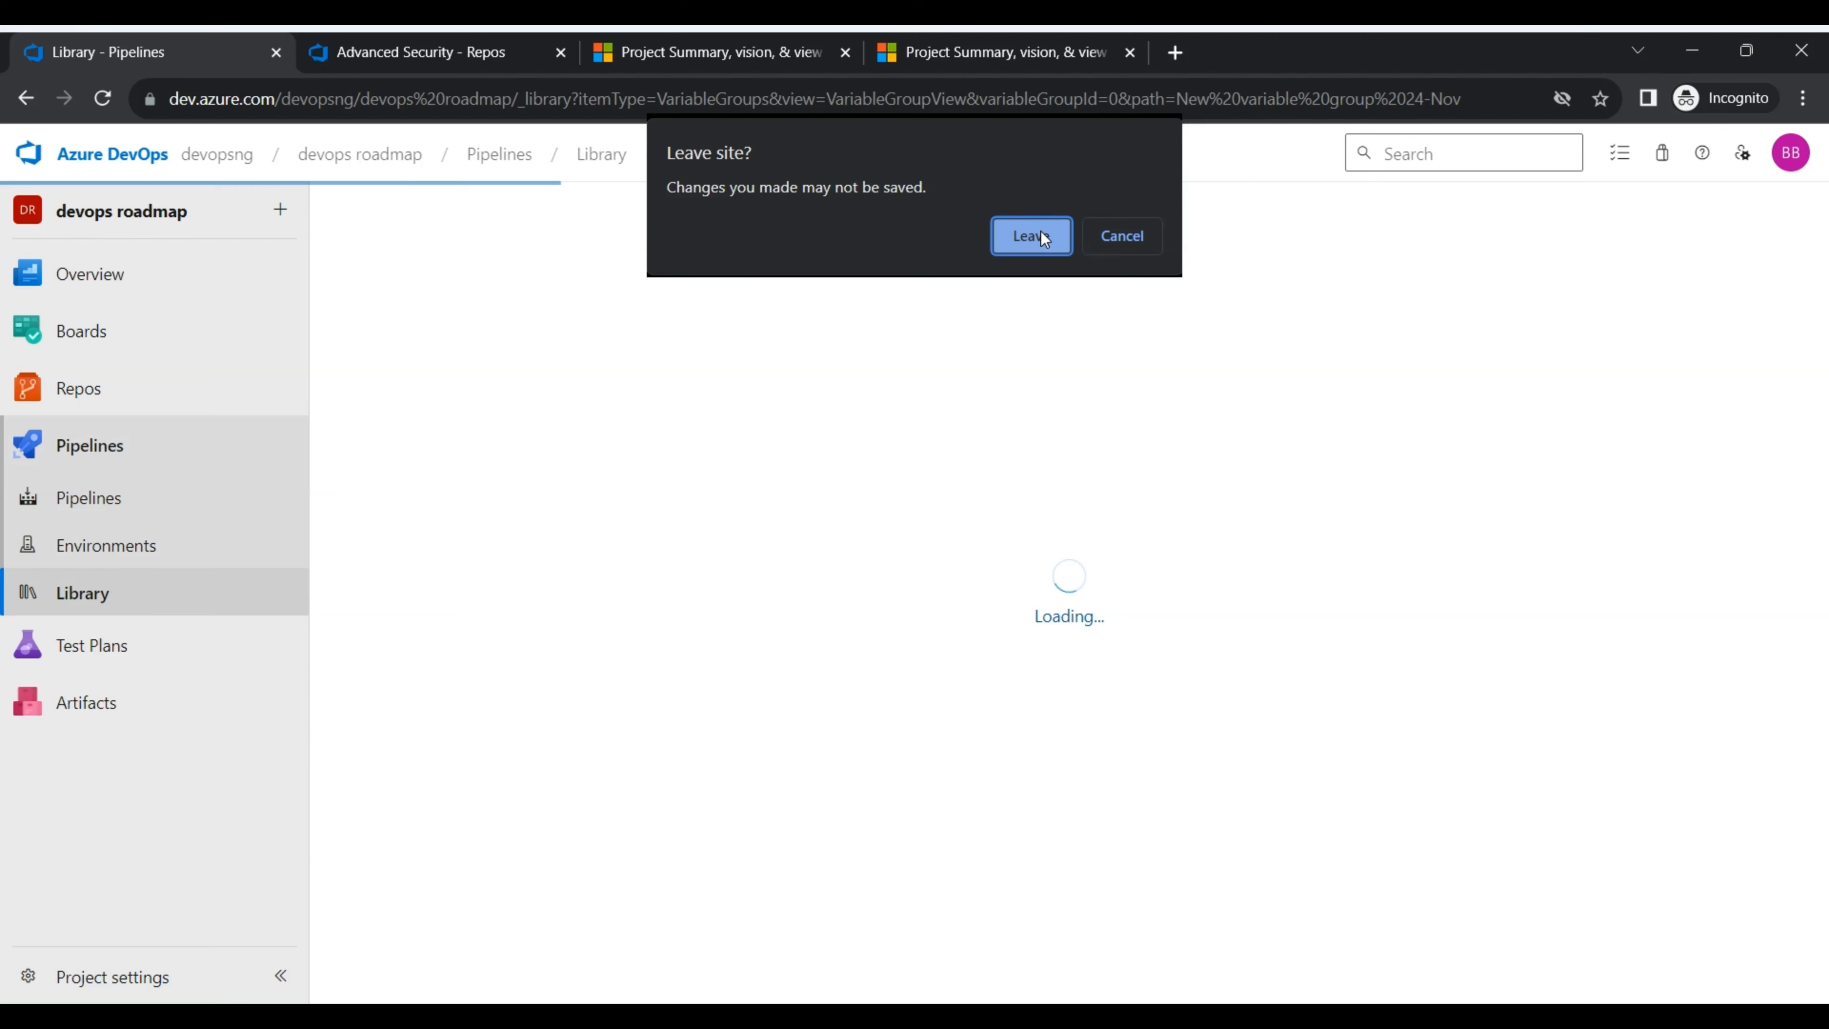
left_click(1044, 239)
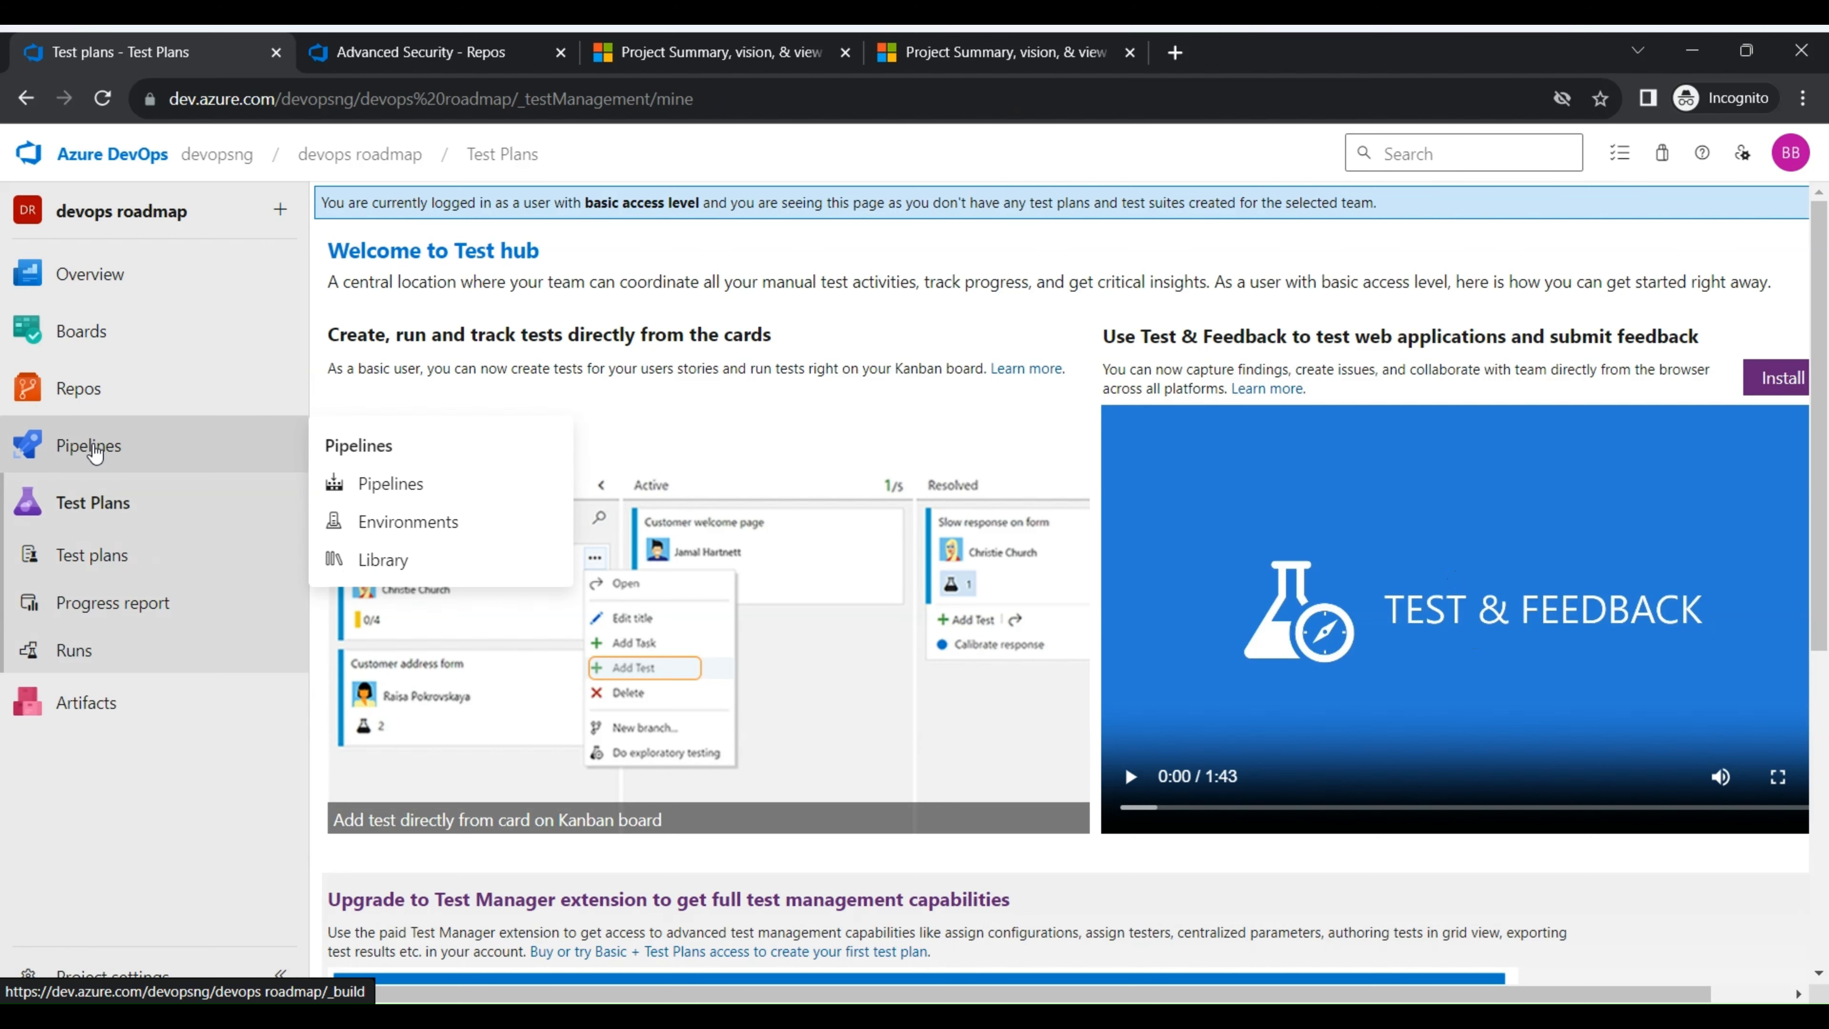
- Examine the Test hub welcome page, try the progress report, and return to the test plans
mouse_move(105, 398)
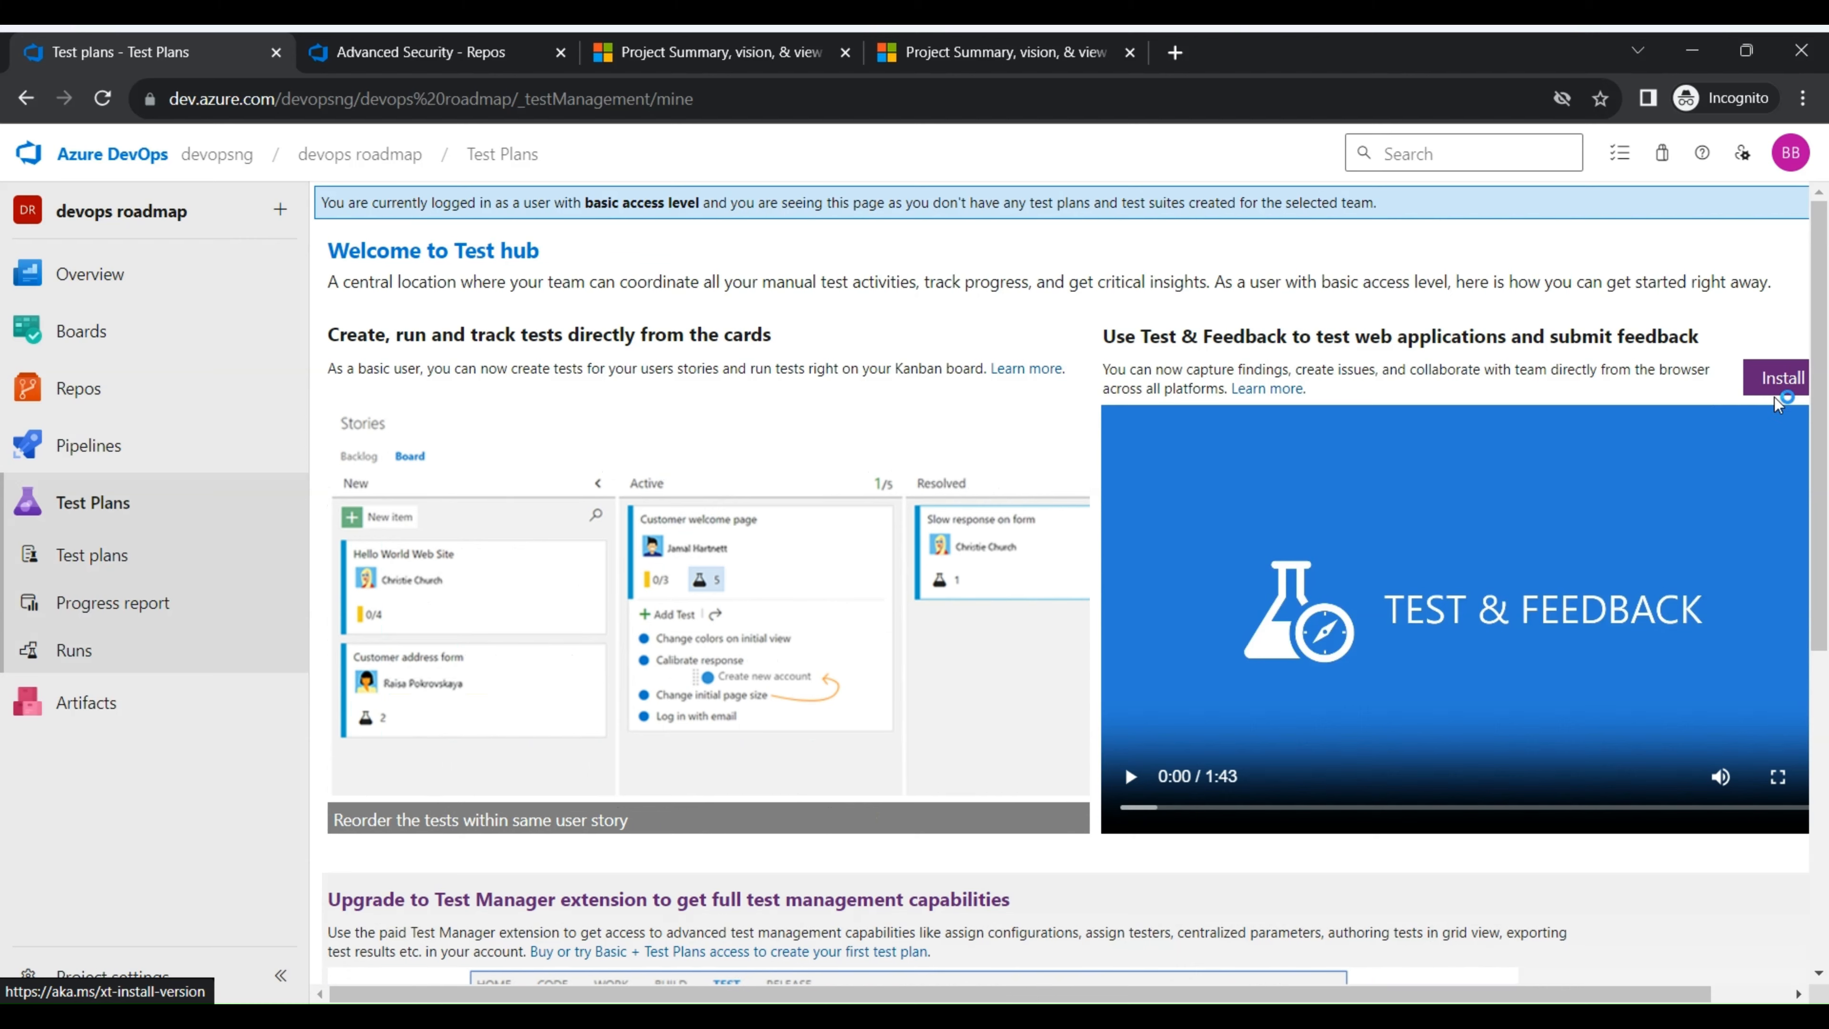
mouse_move(1333, 996)
left_mouse_down()
mouse_move(1418, 1001)
mouse_move(1365, 999)
left_mouse_up()
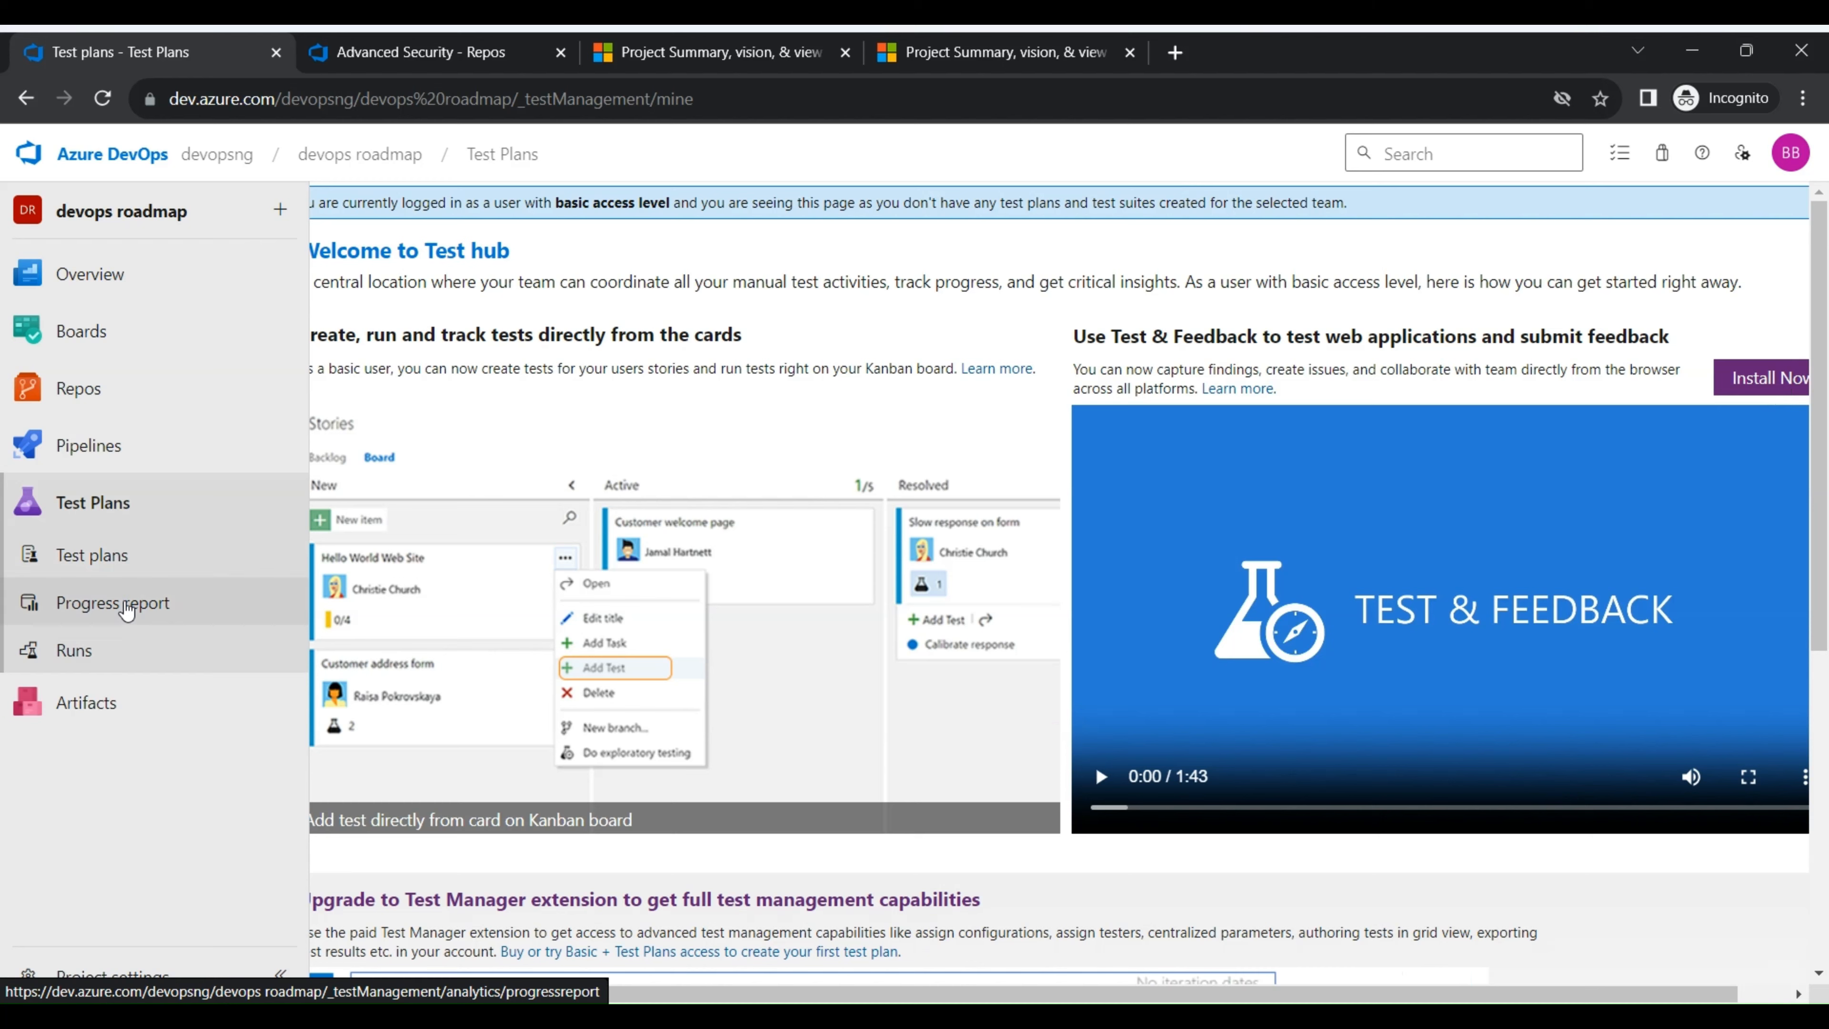
left_click(164, 609)
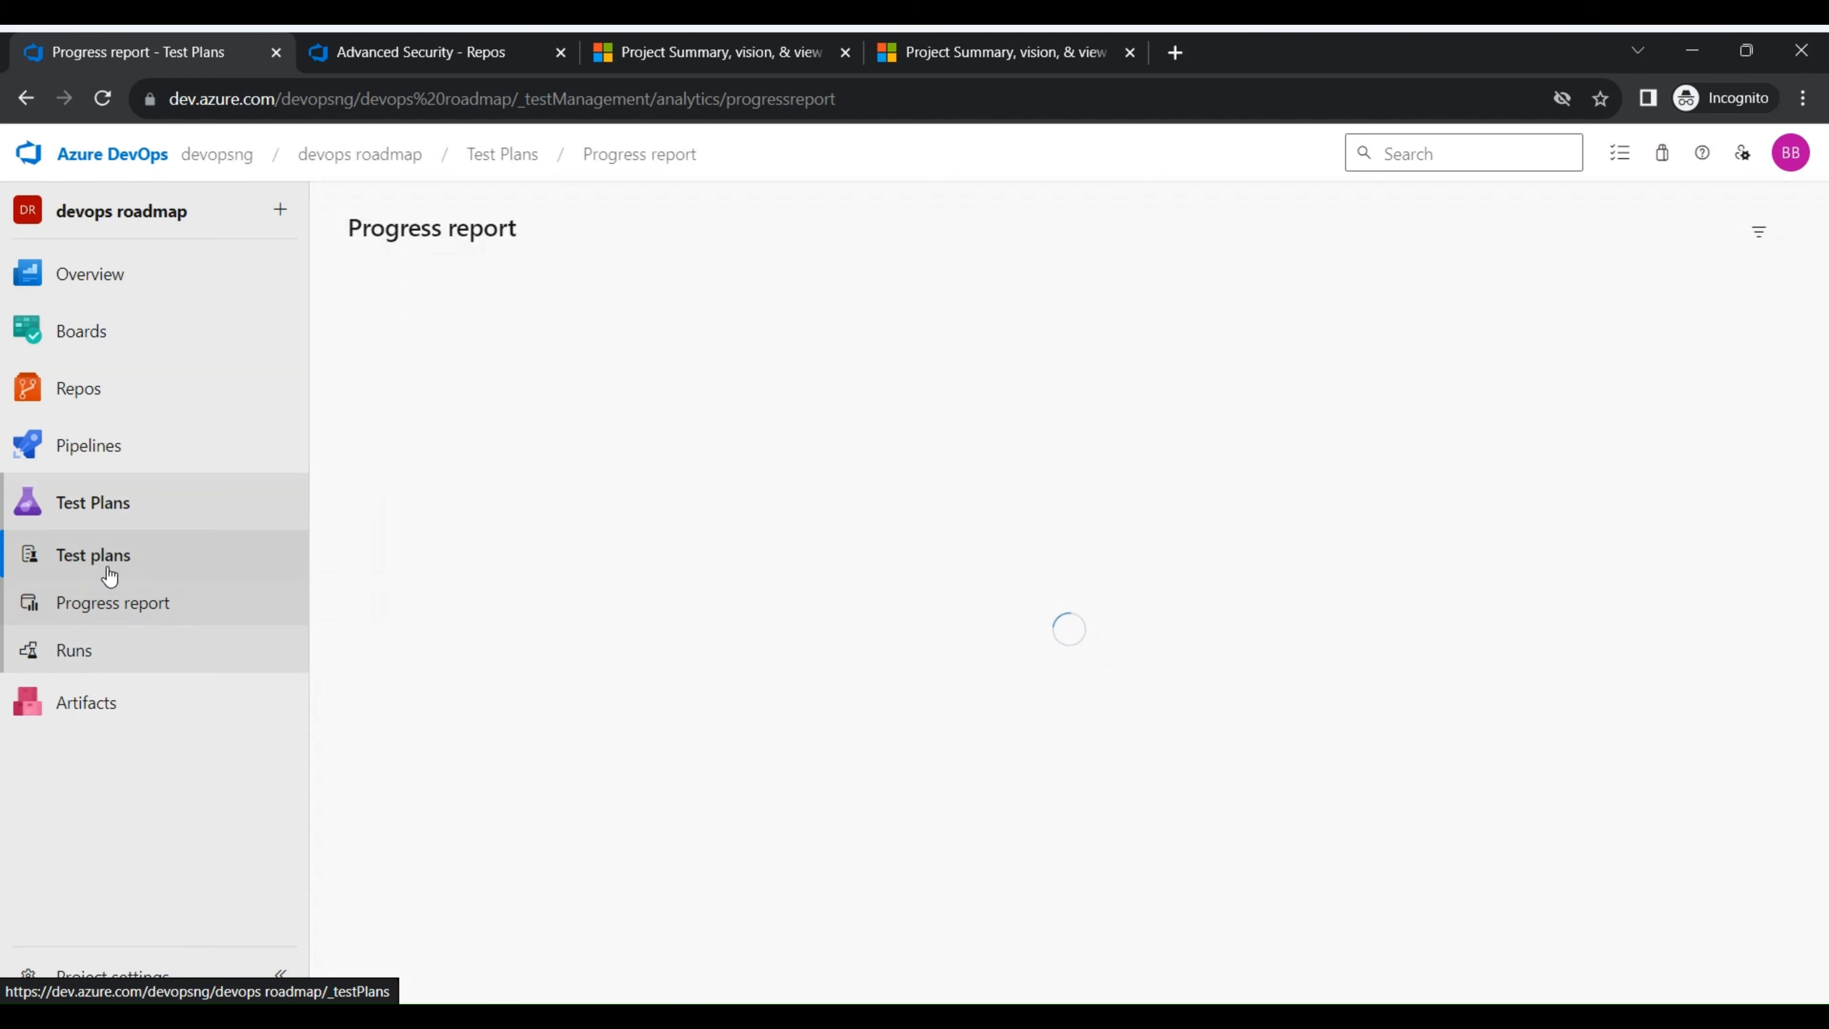
left_click(108, 575)
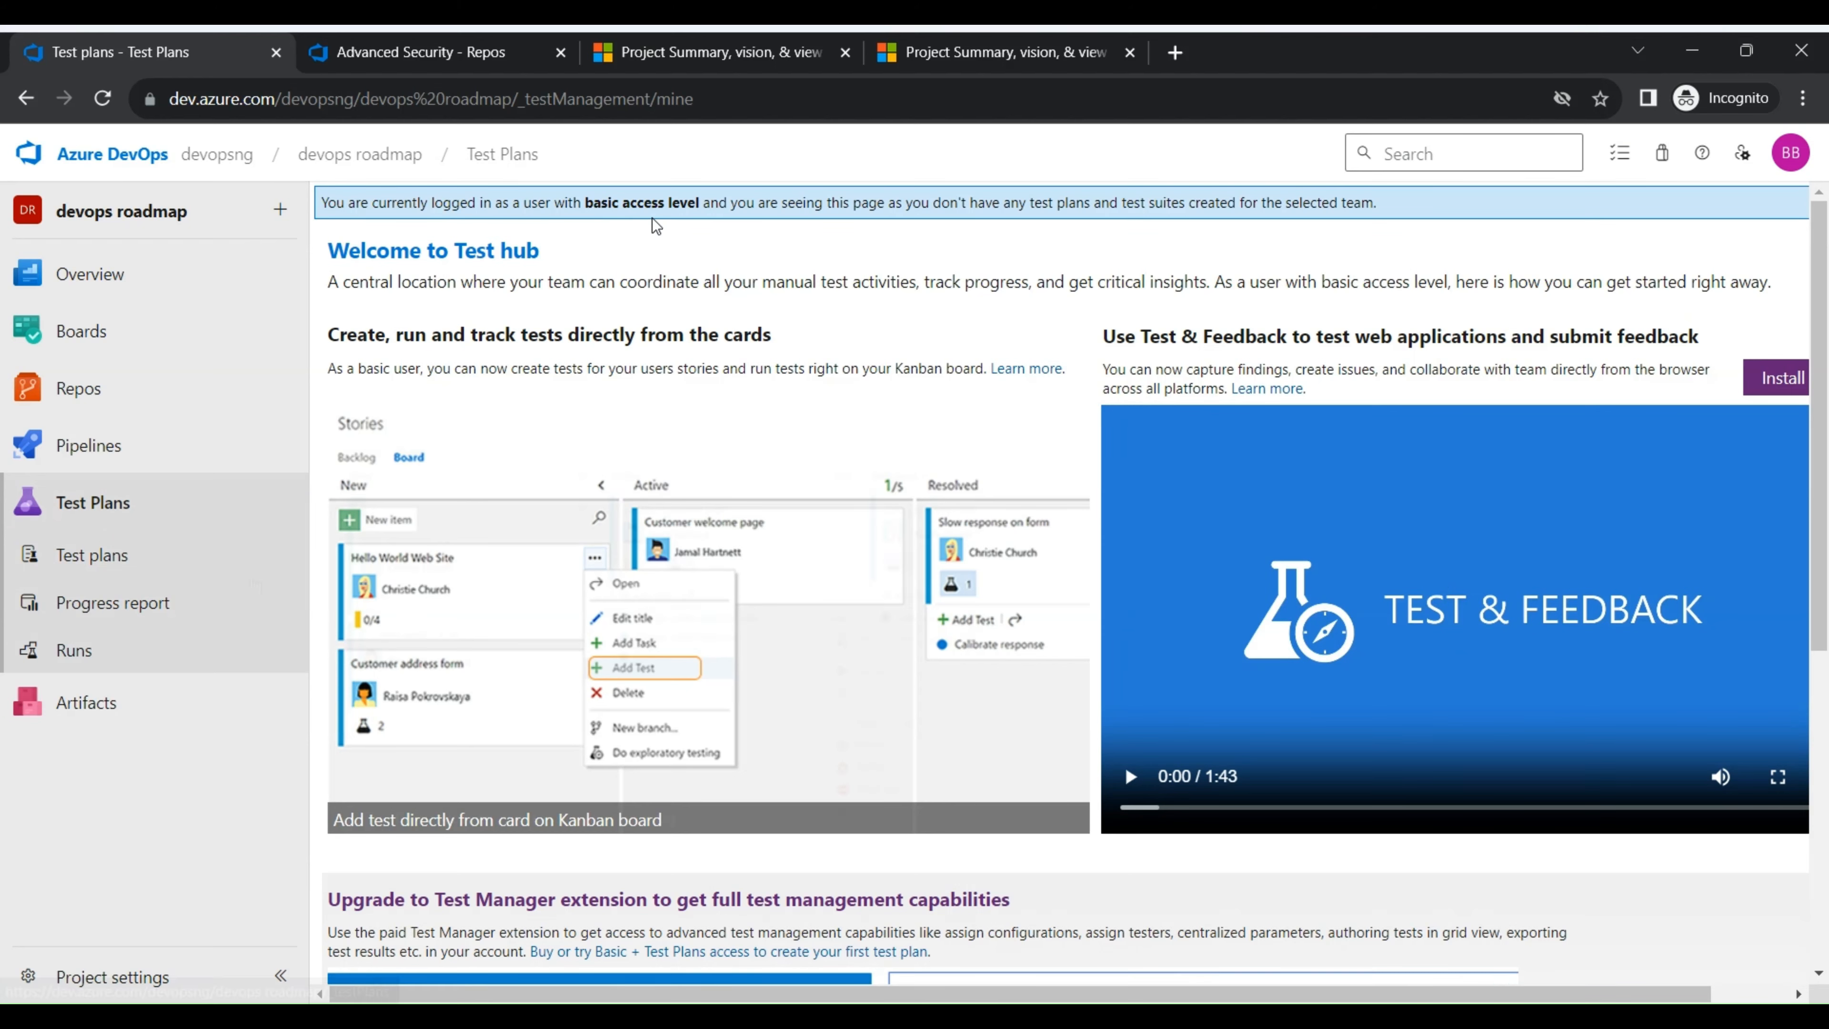
- Open the project's Artifacts feed page and view the page choices available under Pipelines
left_click(136, 697)
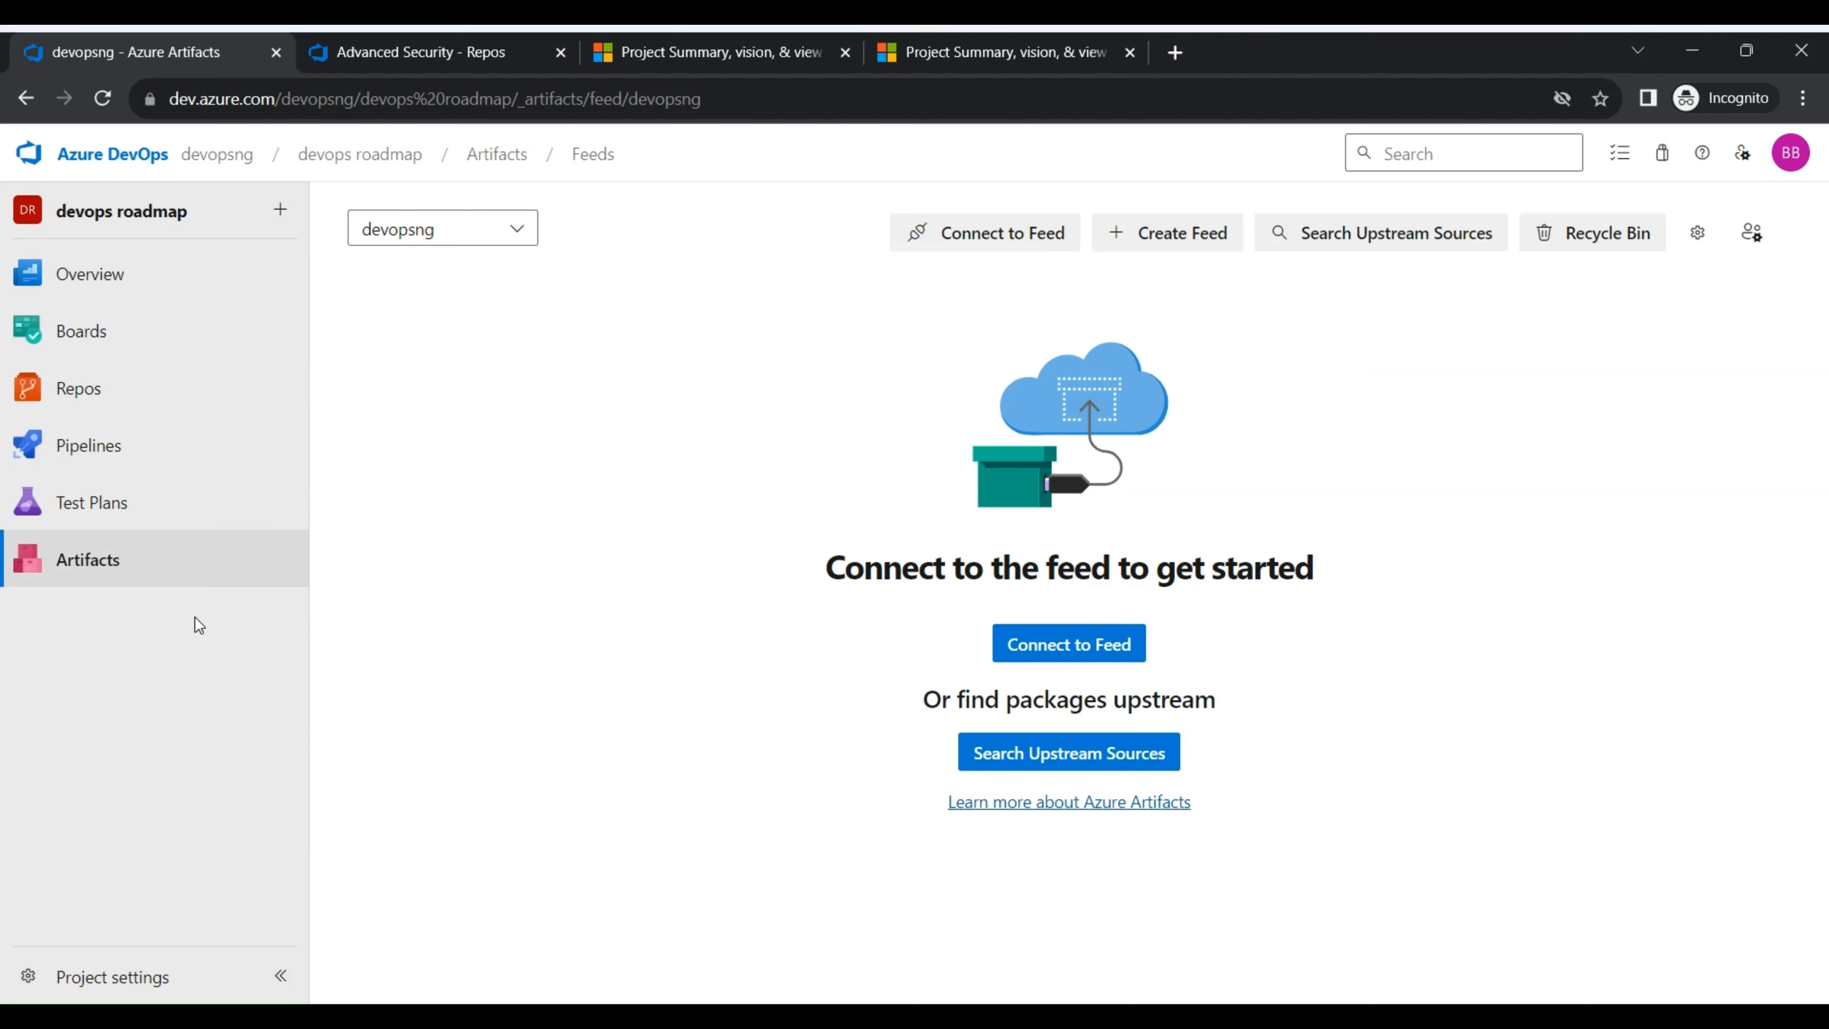
mouse_move(72, 444)
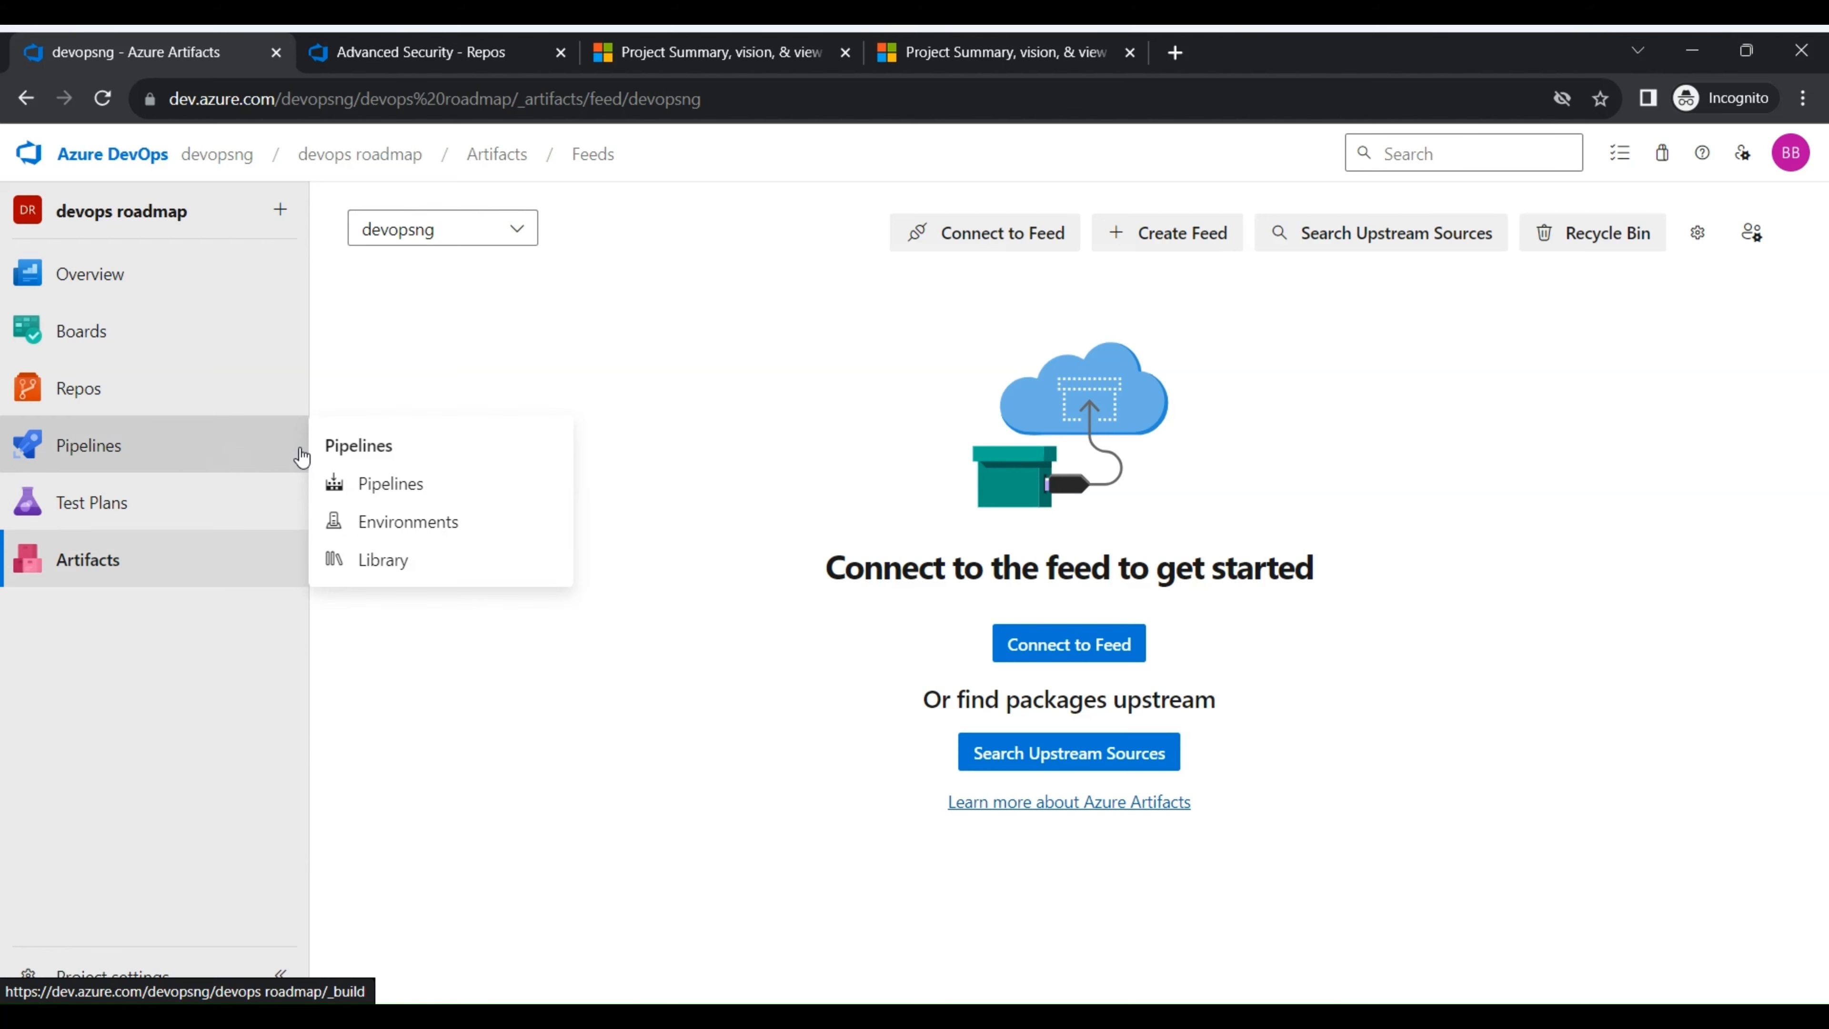
left_click(329, 475)
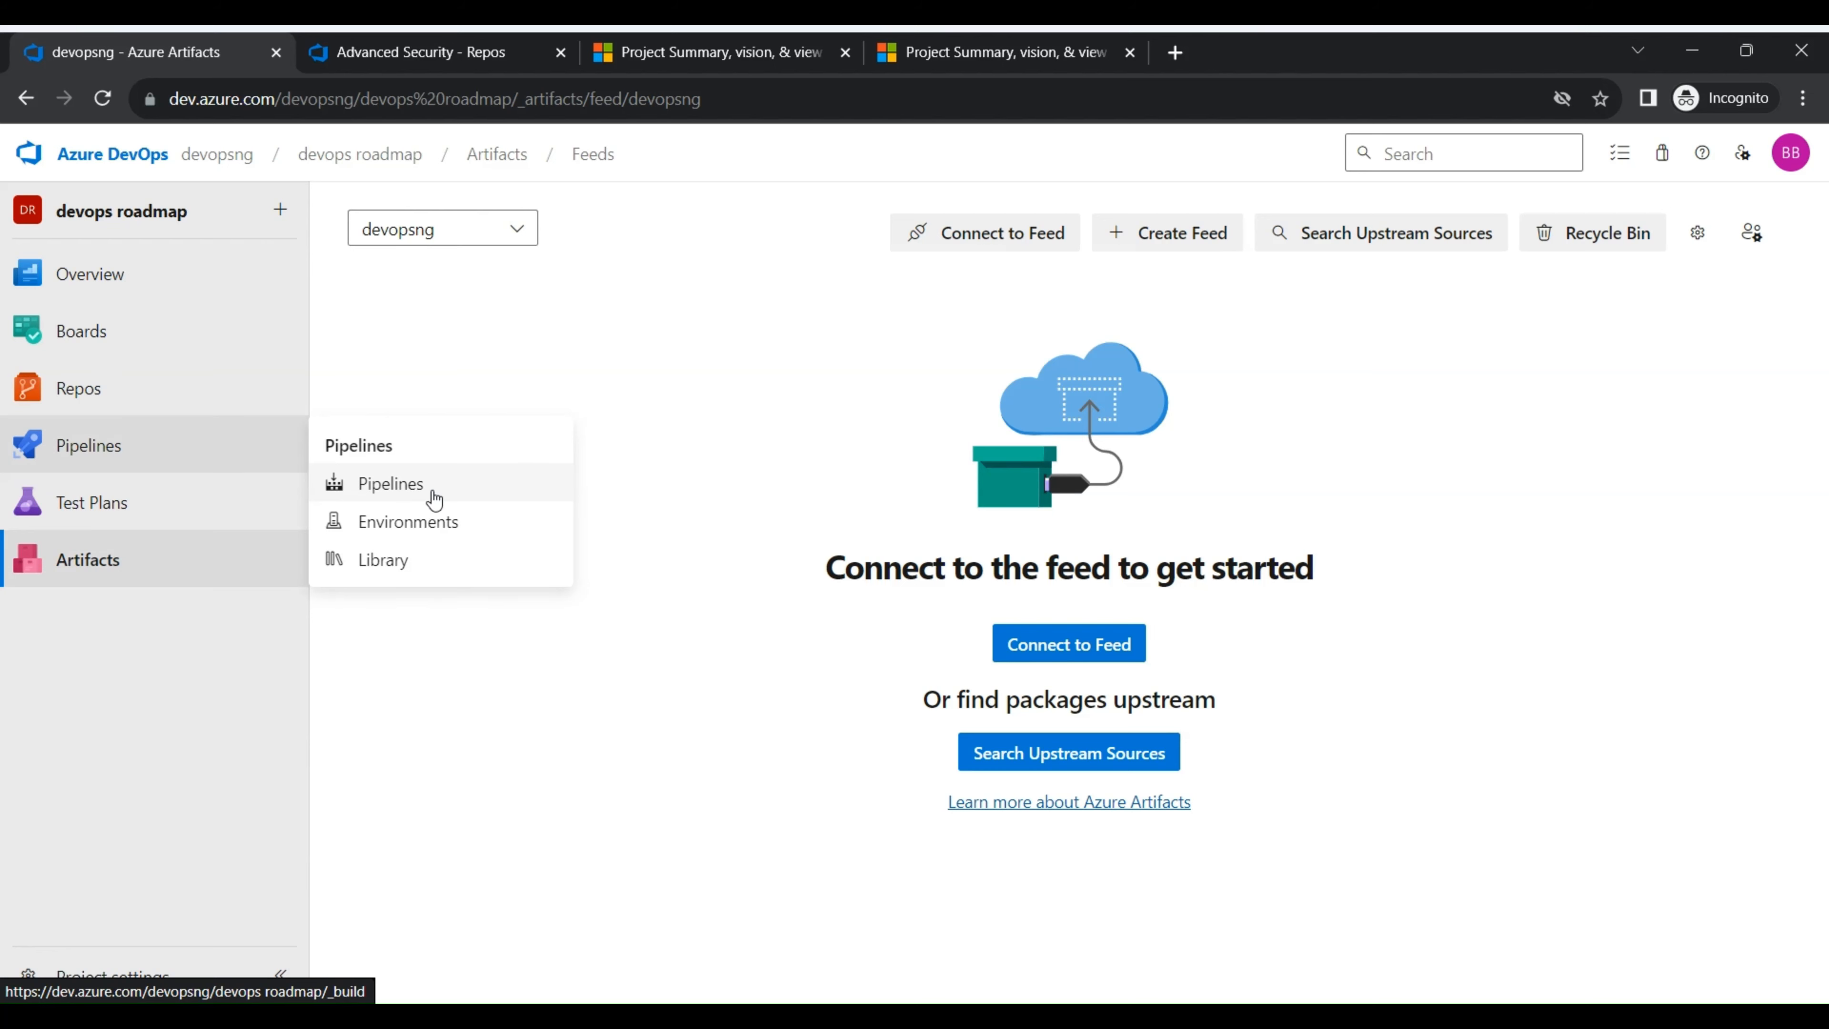